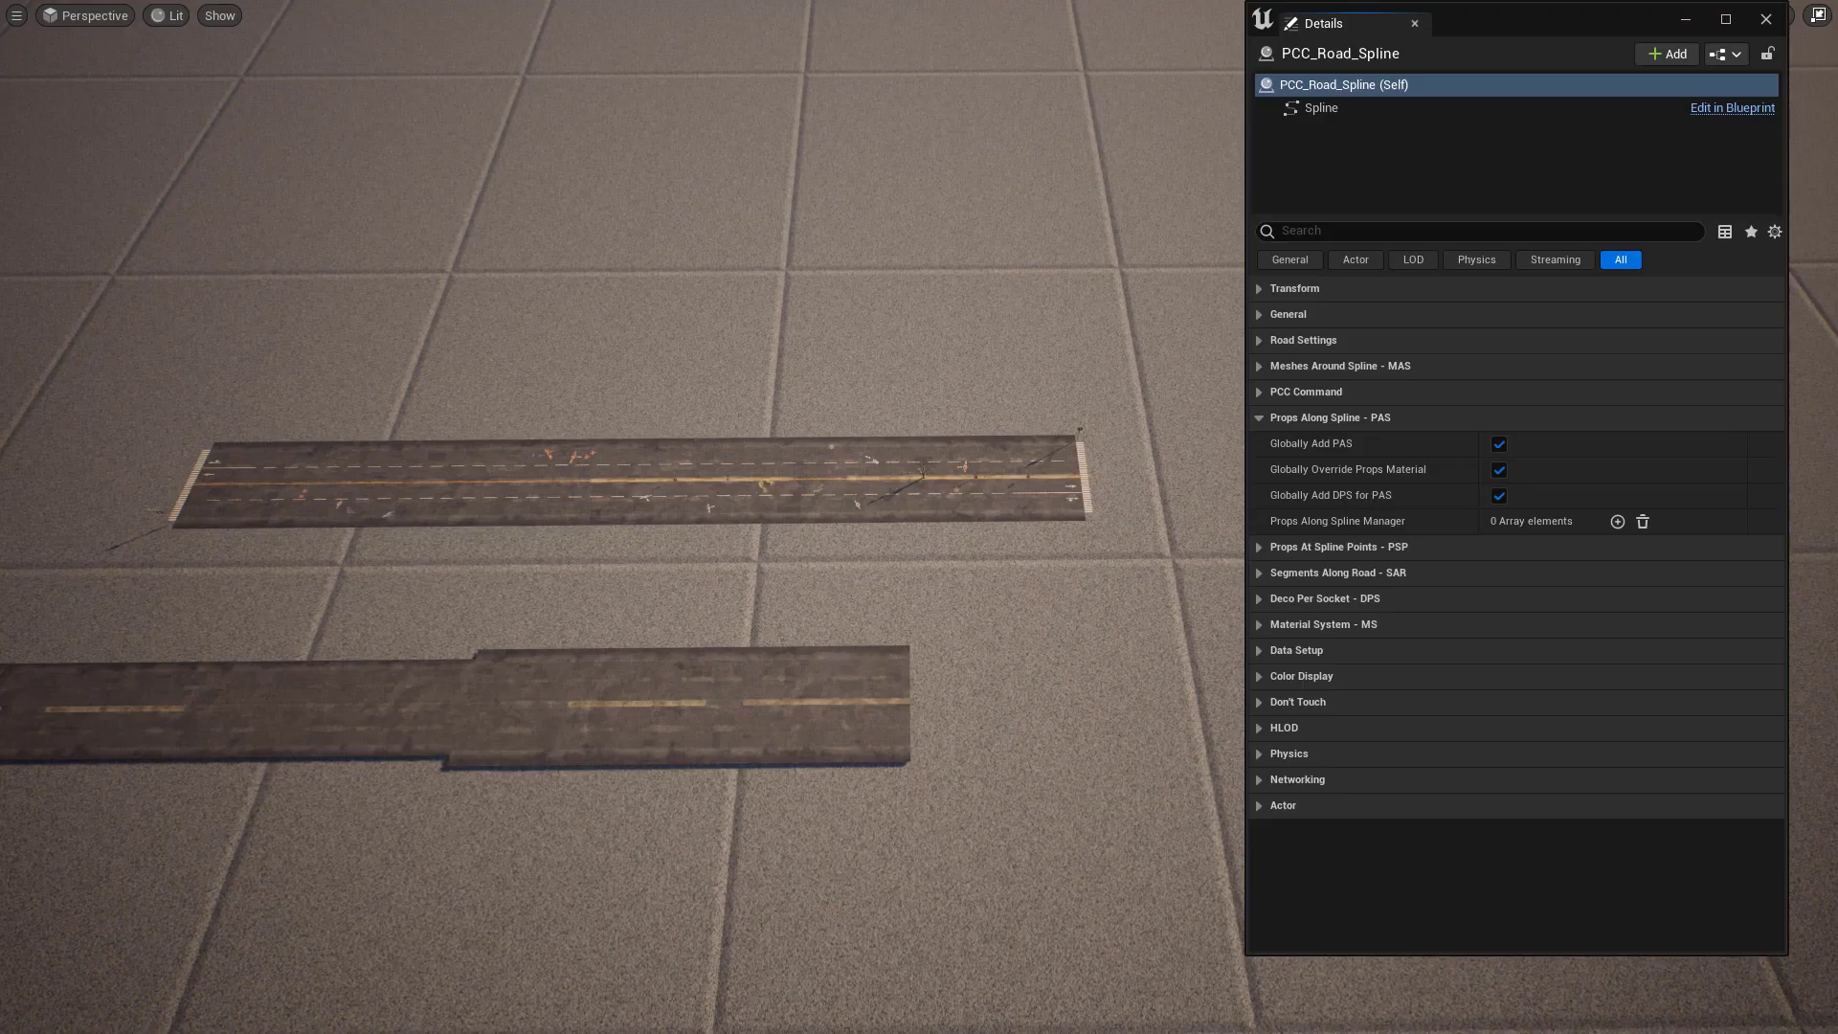
# Examine the lane markings, median and trees on the finished road and compare them with the plain road beside it
pyautogui.moveTo(623, 517); pyautogui.dragTo(873, 647, button='right')
pyautogui.press('w')
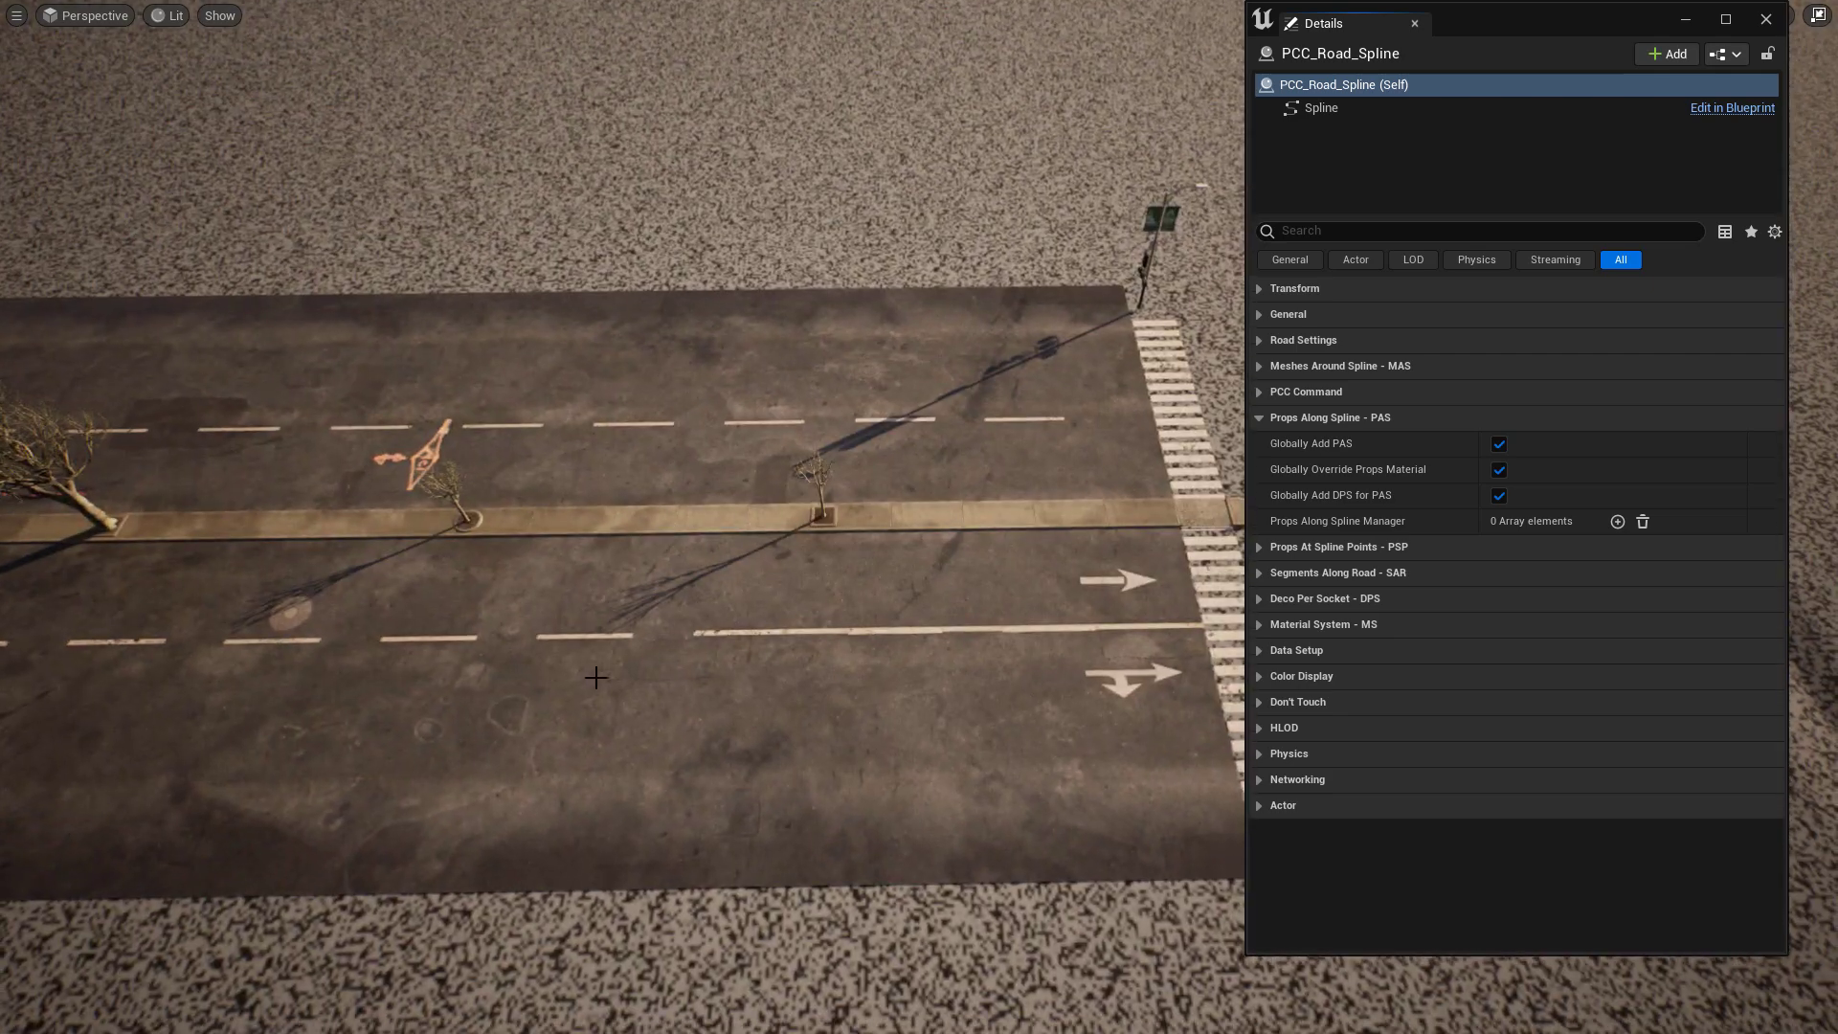
pyautogui.press('s')
pyautogui.moveTo(563, 651); pyautogui.dragTo(593, 612, button='right')
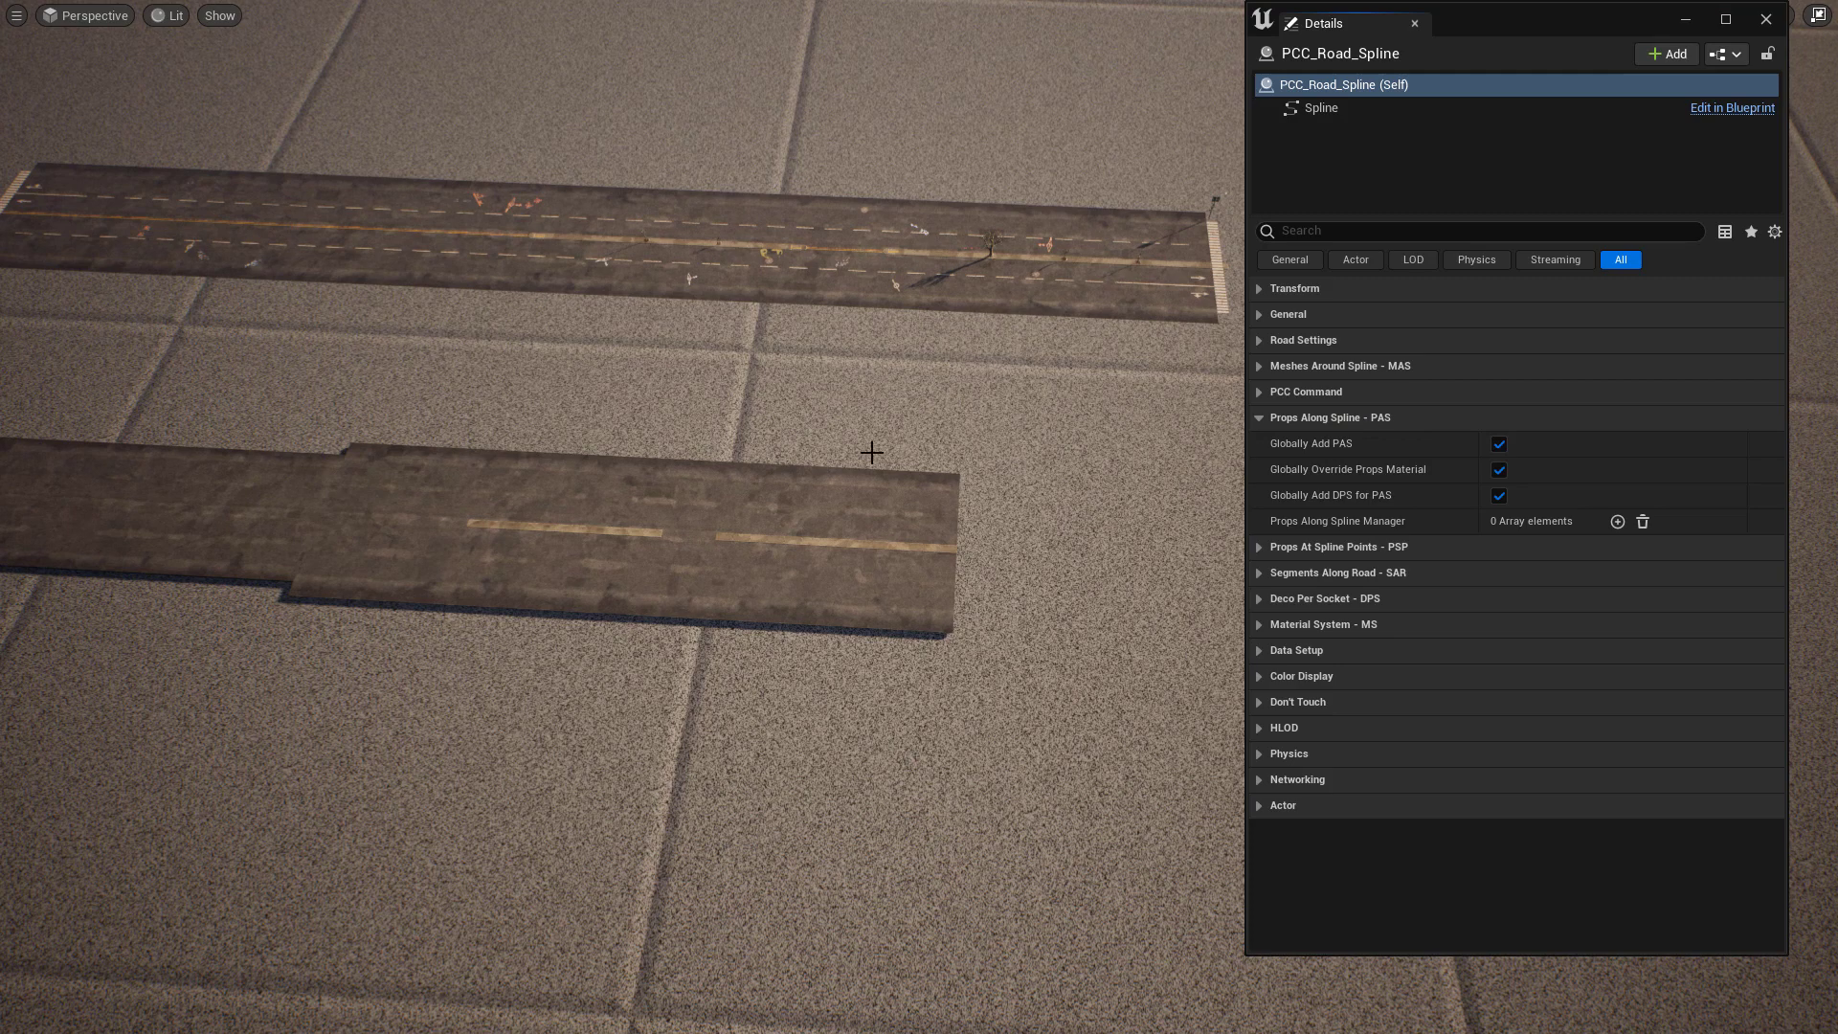
pyautogui.moveTo(871, 452); pyautogui.dragTo(909, 478, button='right')
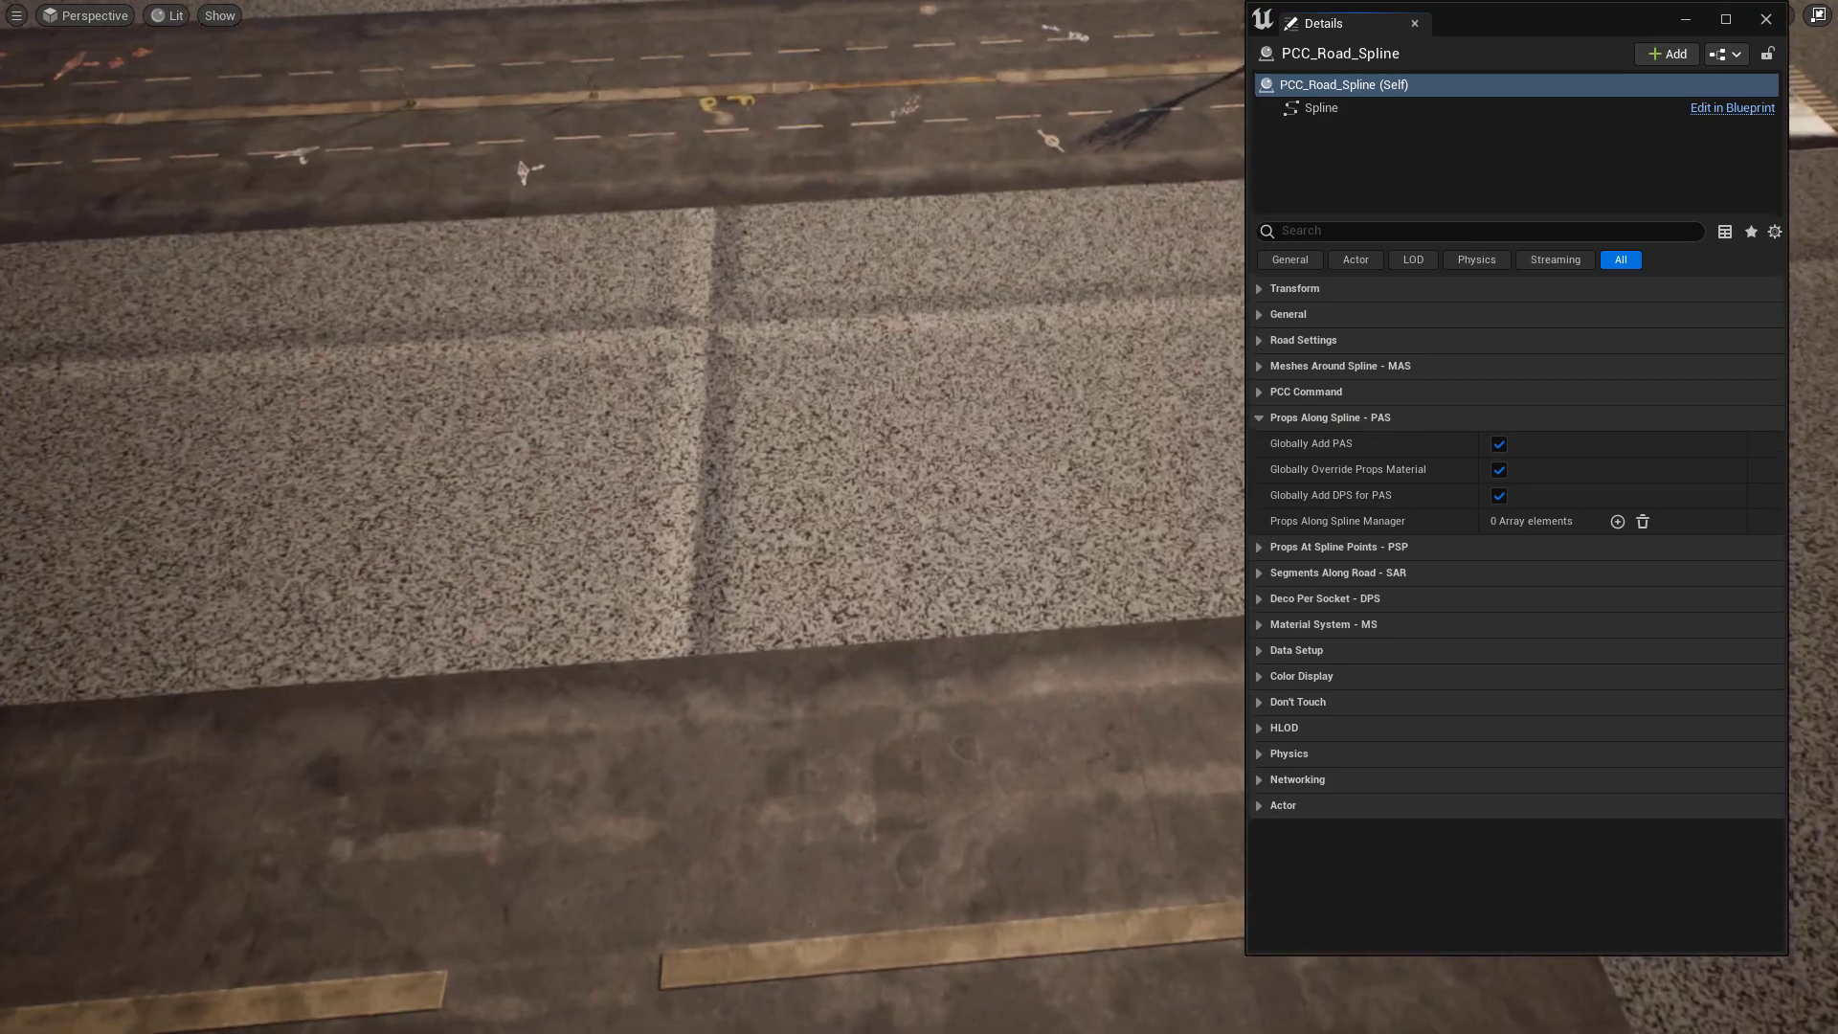
pyautogui.moveTo(853, 590)
pyautogui.mouseDown(button='right')
pyautogui.moveTo(853, 460)
pyautogui.moveTo(853, 593)
pyautogui.mouseUp(button='right')
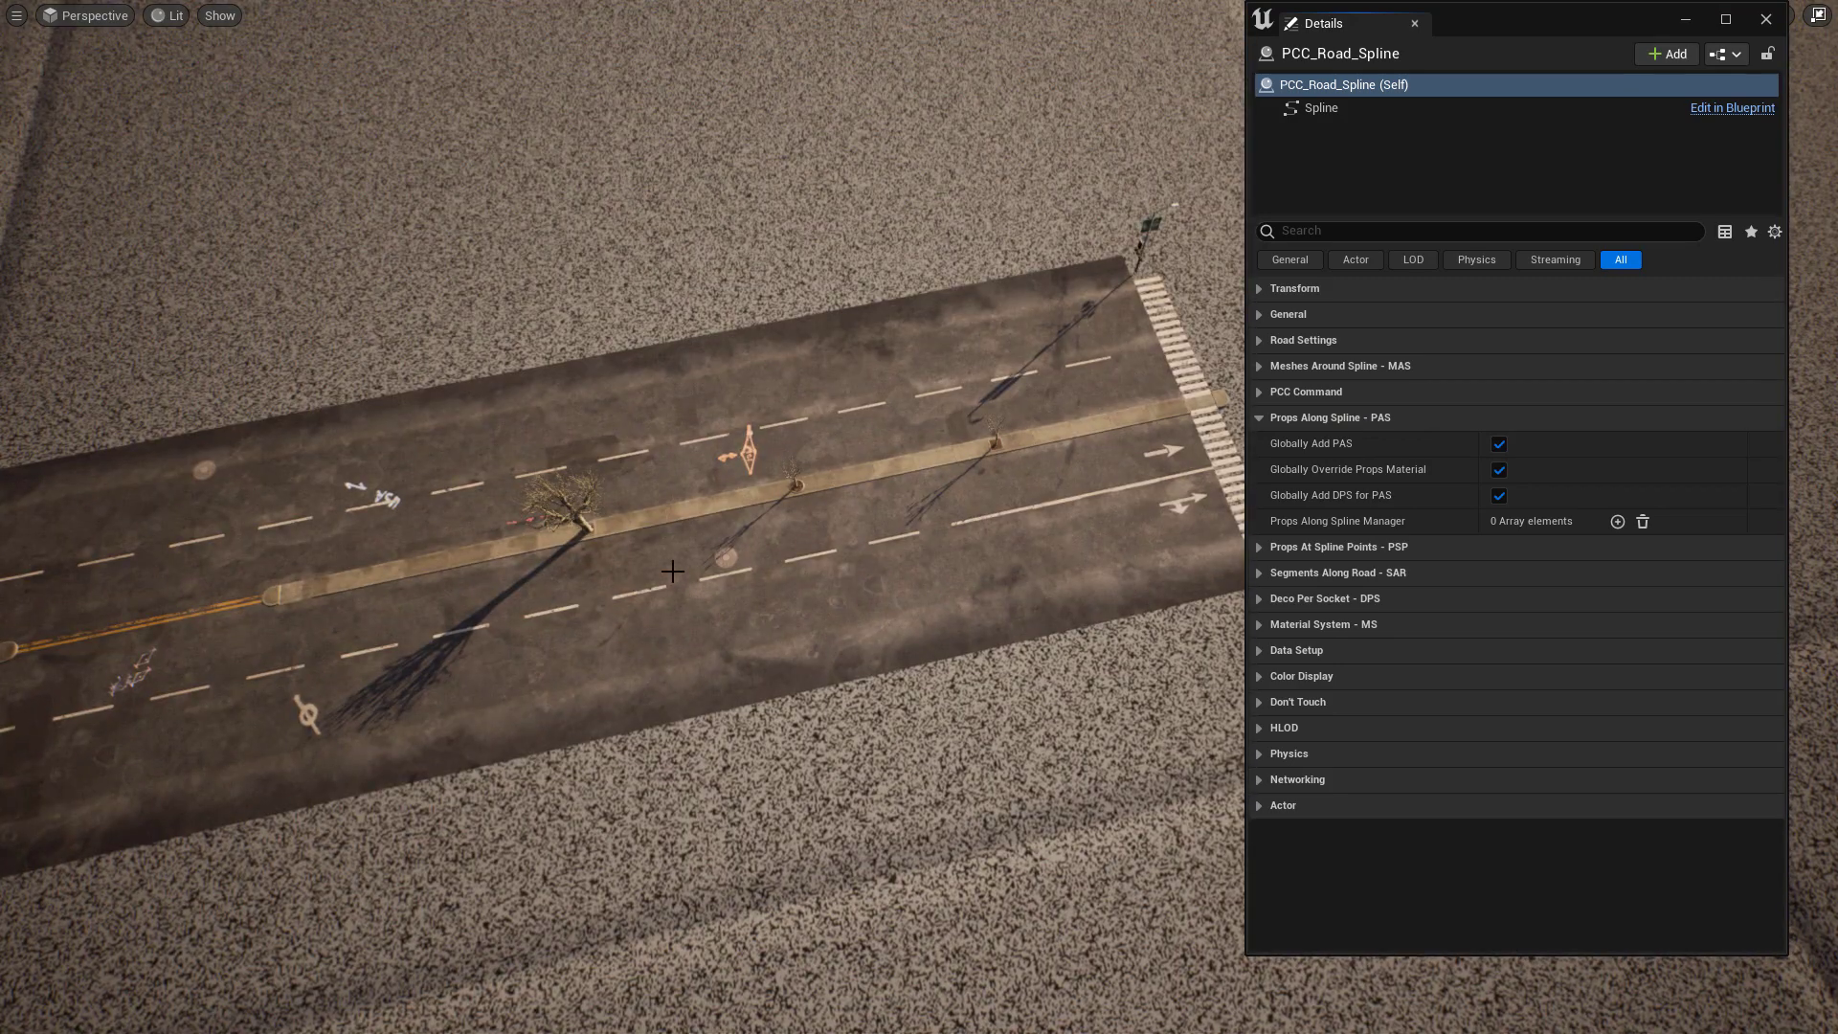
pyautogui.moveTo(796, 664)
pyautogui.mouseDown(button='right')
pyautogui.moveTo(632, 665)
pyautogui.moveTo(796, 665)
pyautogui.mouseUp(button='right')
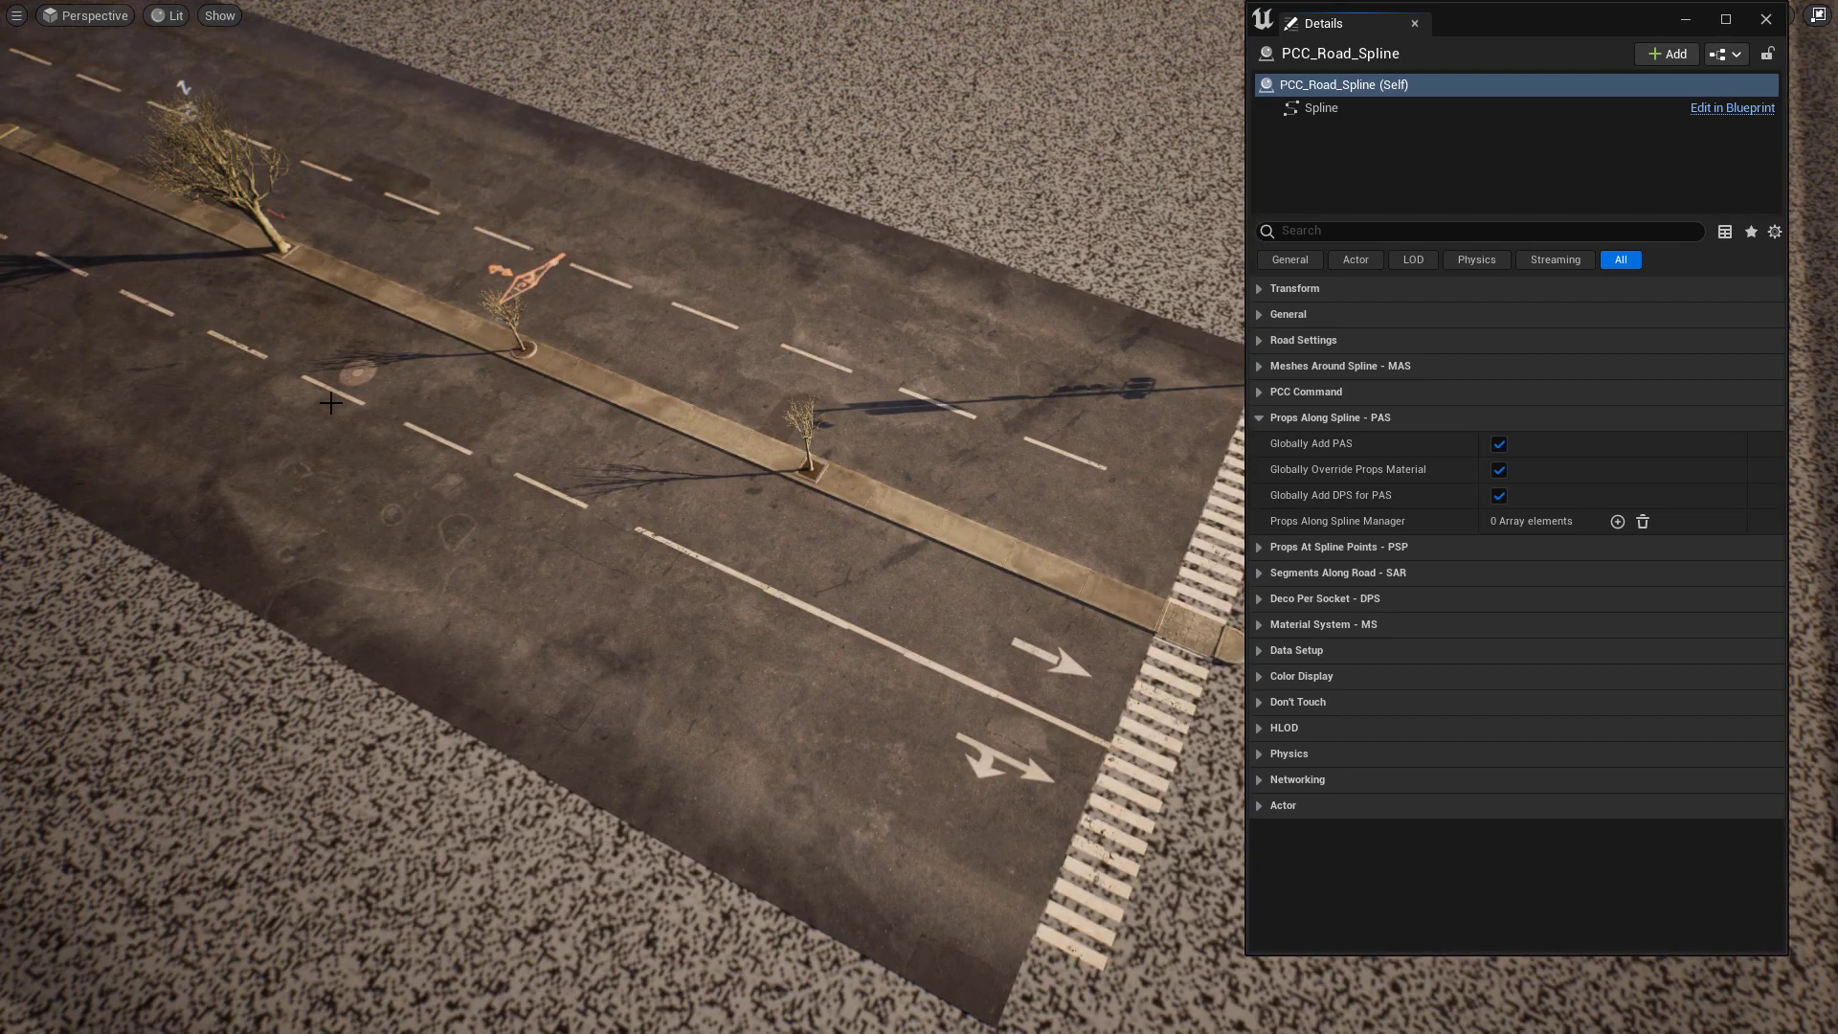
pyautogui.moveTo(330, 403); pyautogui.dragTo(331, 403, button='right')
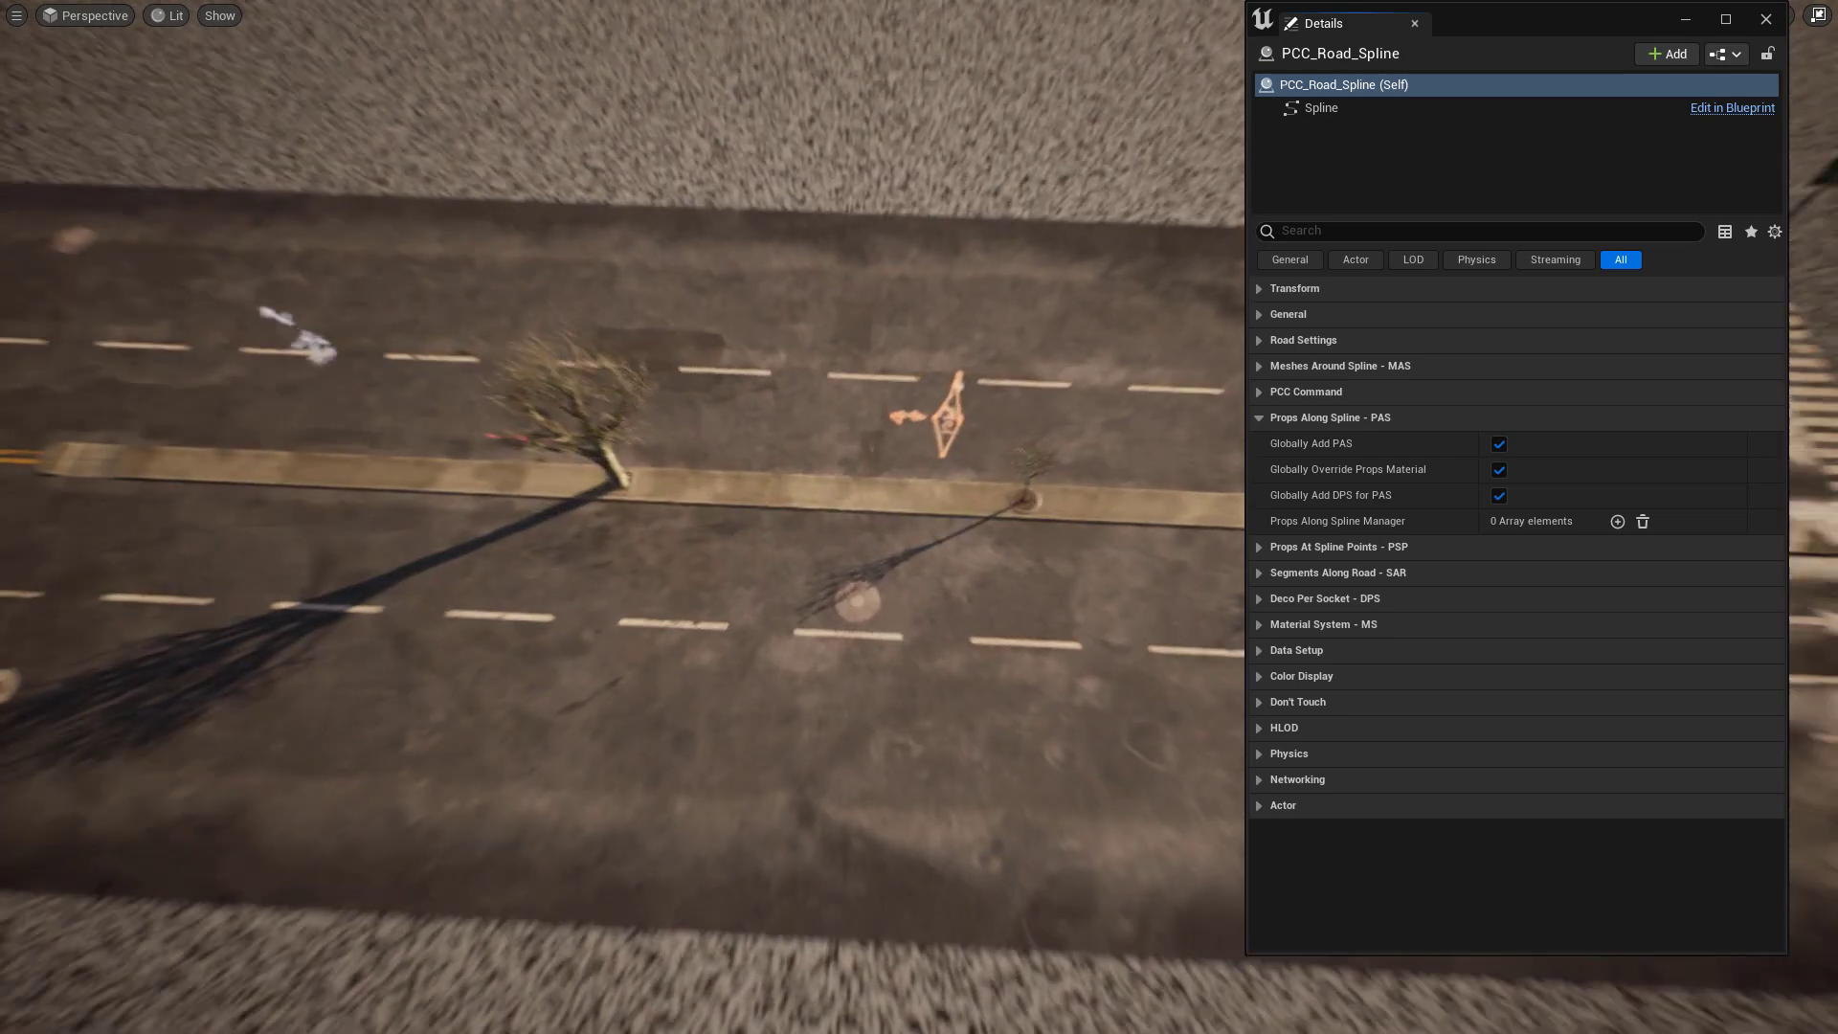
pyautogui.moveTo(934, 410); pyautogui.dragTo(933, 410, button='right')
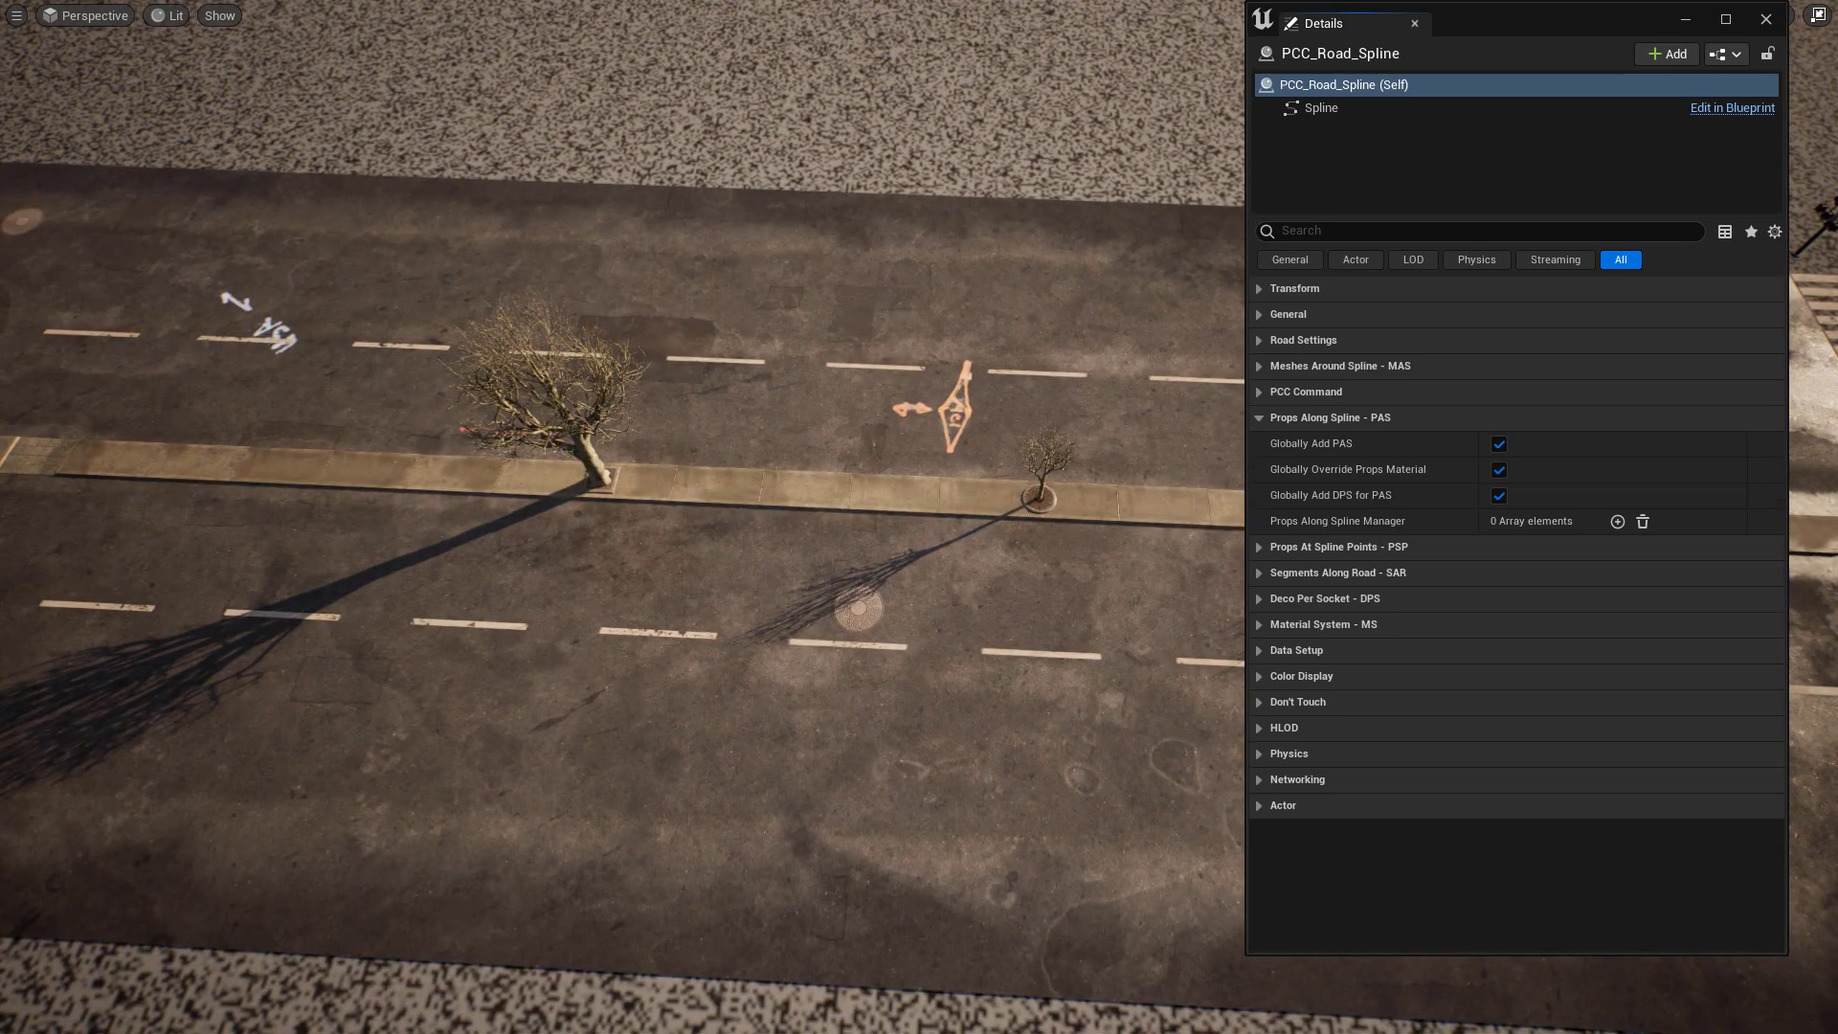
pyautogui.moveTo(389, 410); pyautogui.dragTo(410, 369, button='right')
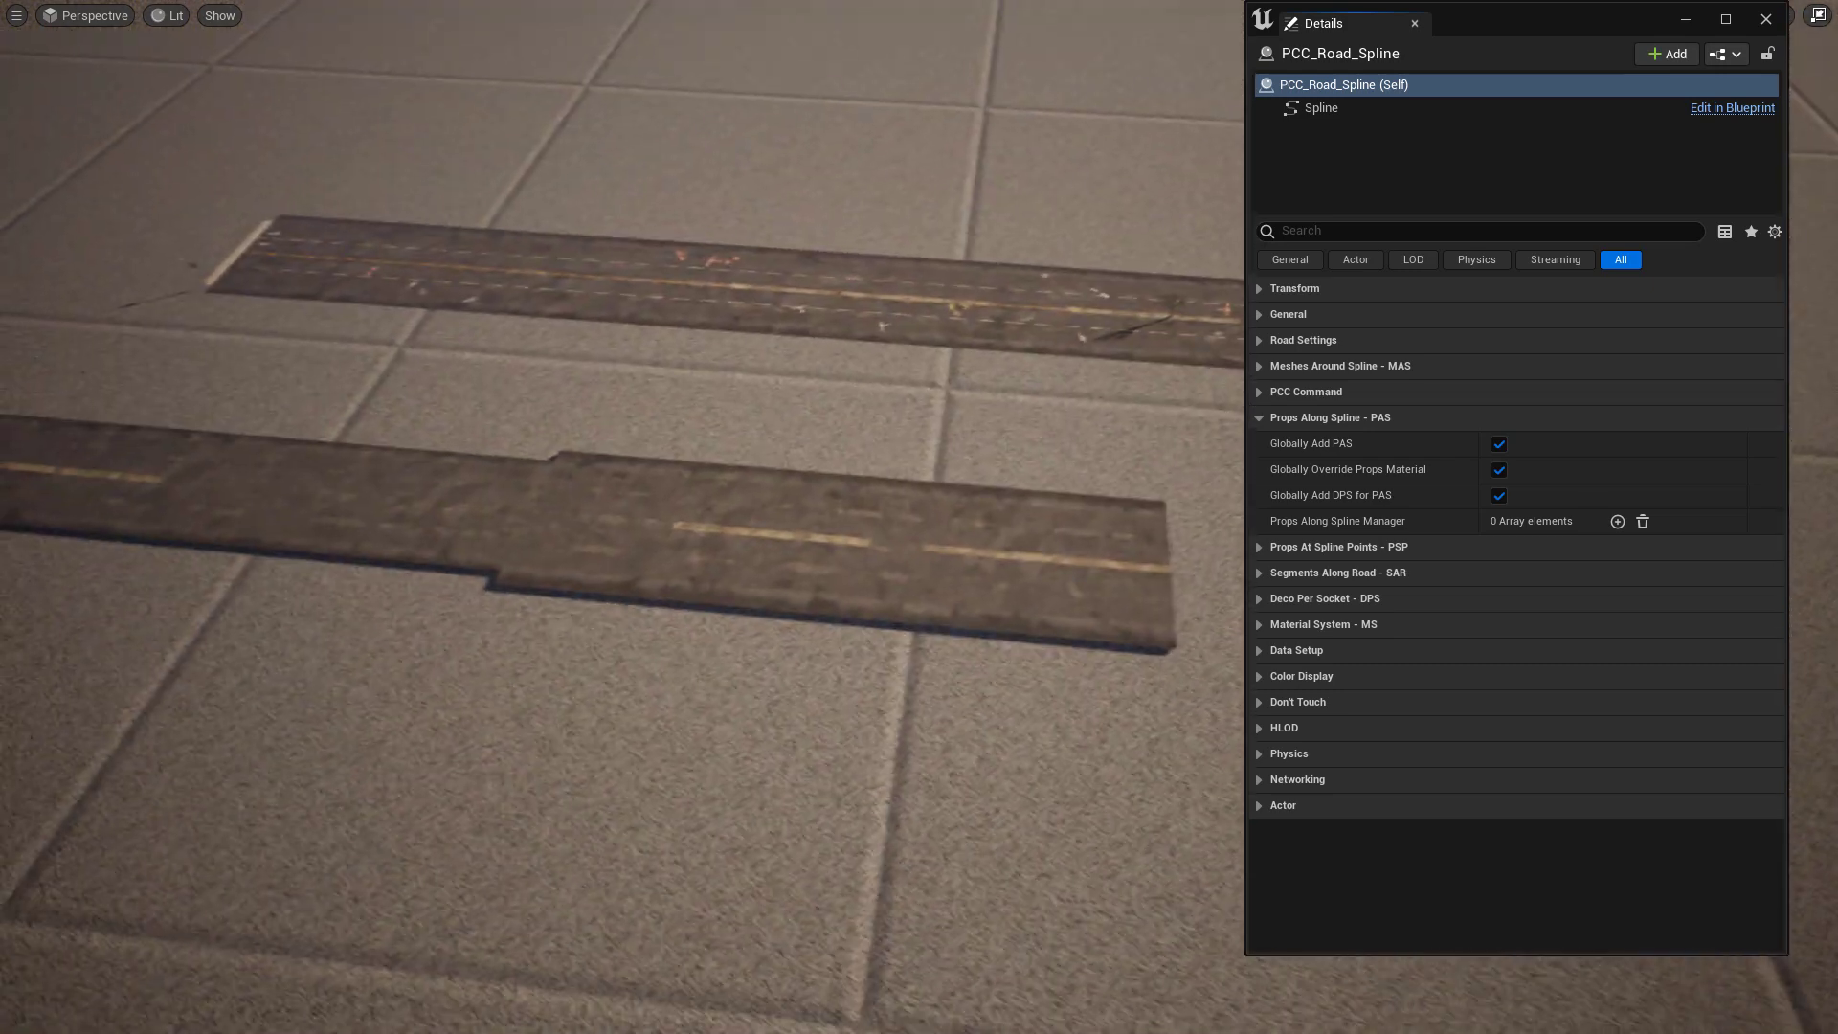
pyautogui.moveTo(652, 568); pyautogui.dragTo(652, 568, button='right')
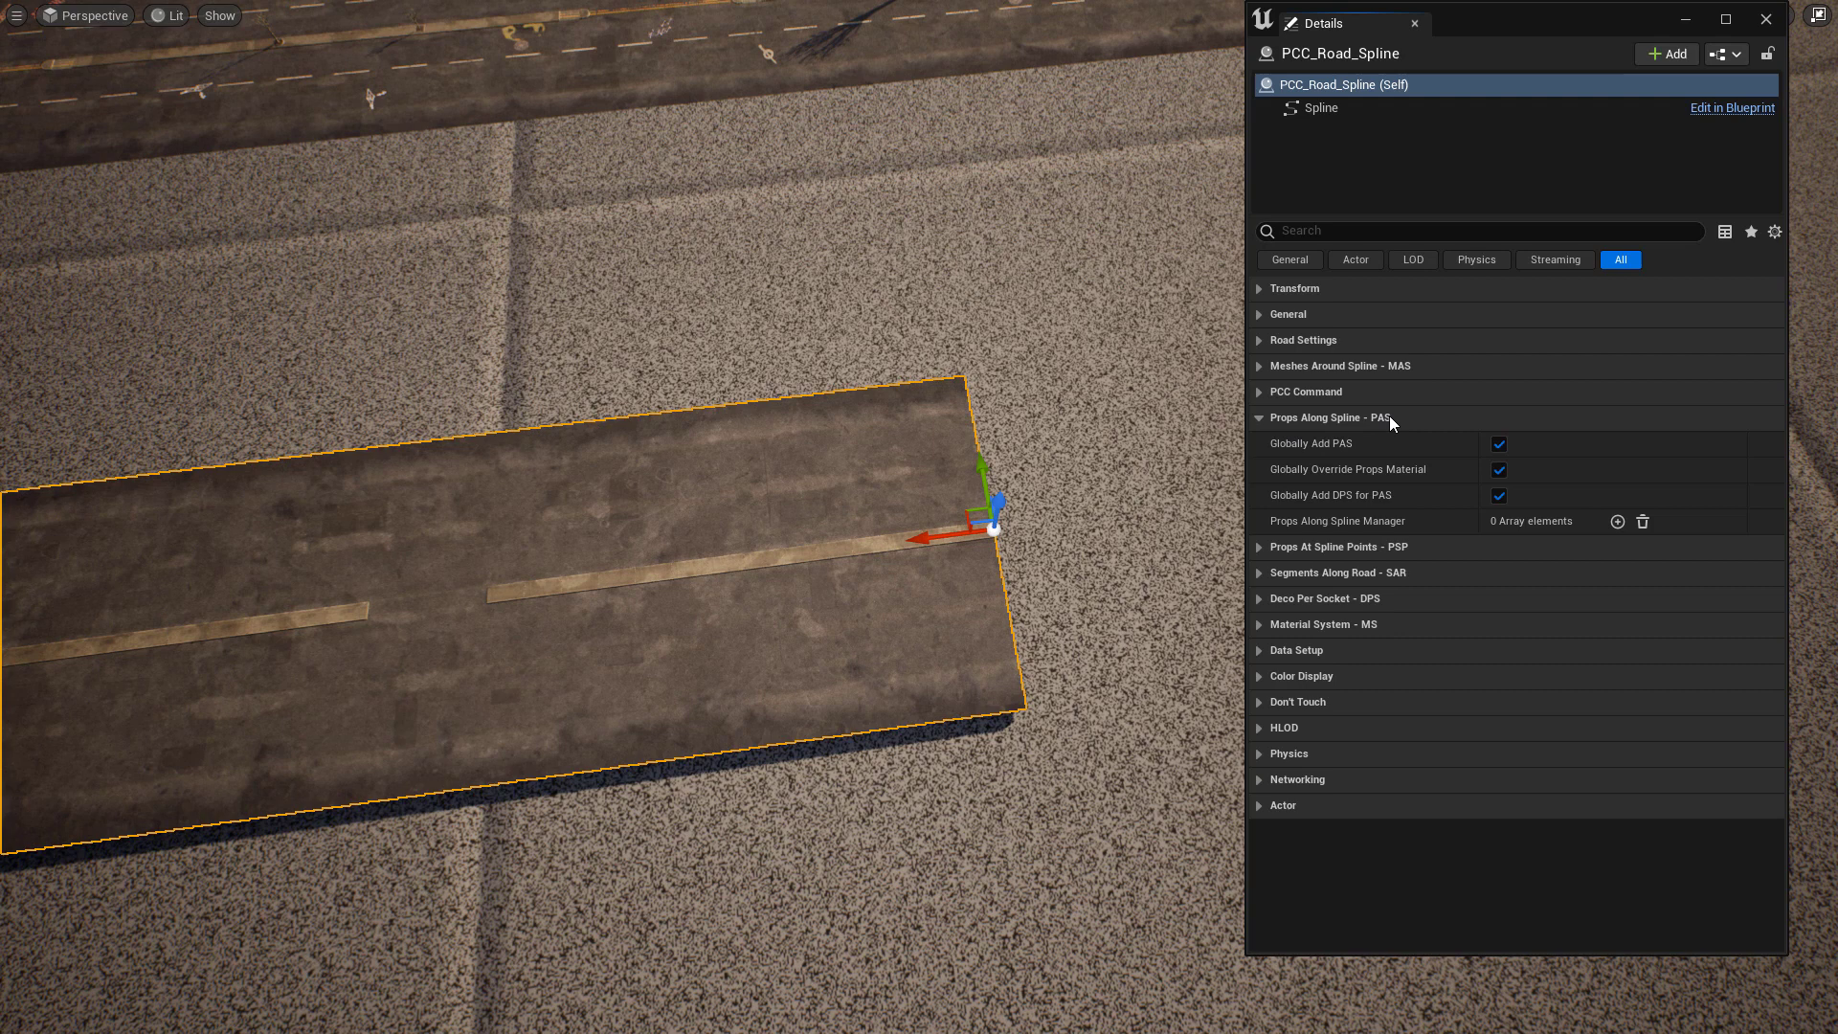
# Add an element to the Props Along Spline Manager of the plain road and name it "Road lane at left"
pyautogui.click(1617, 522)
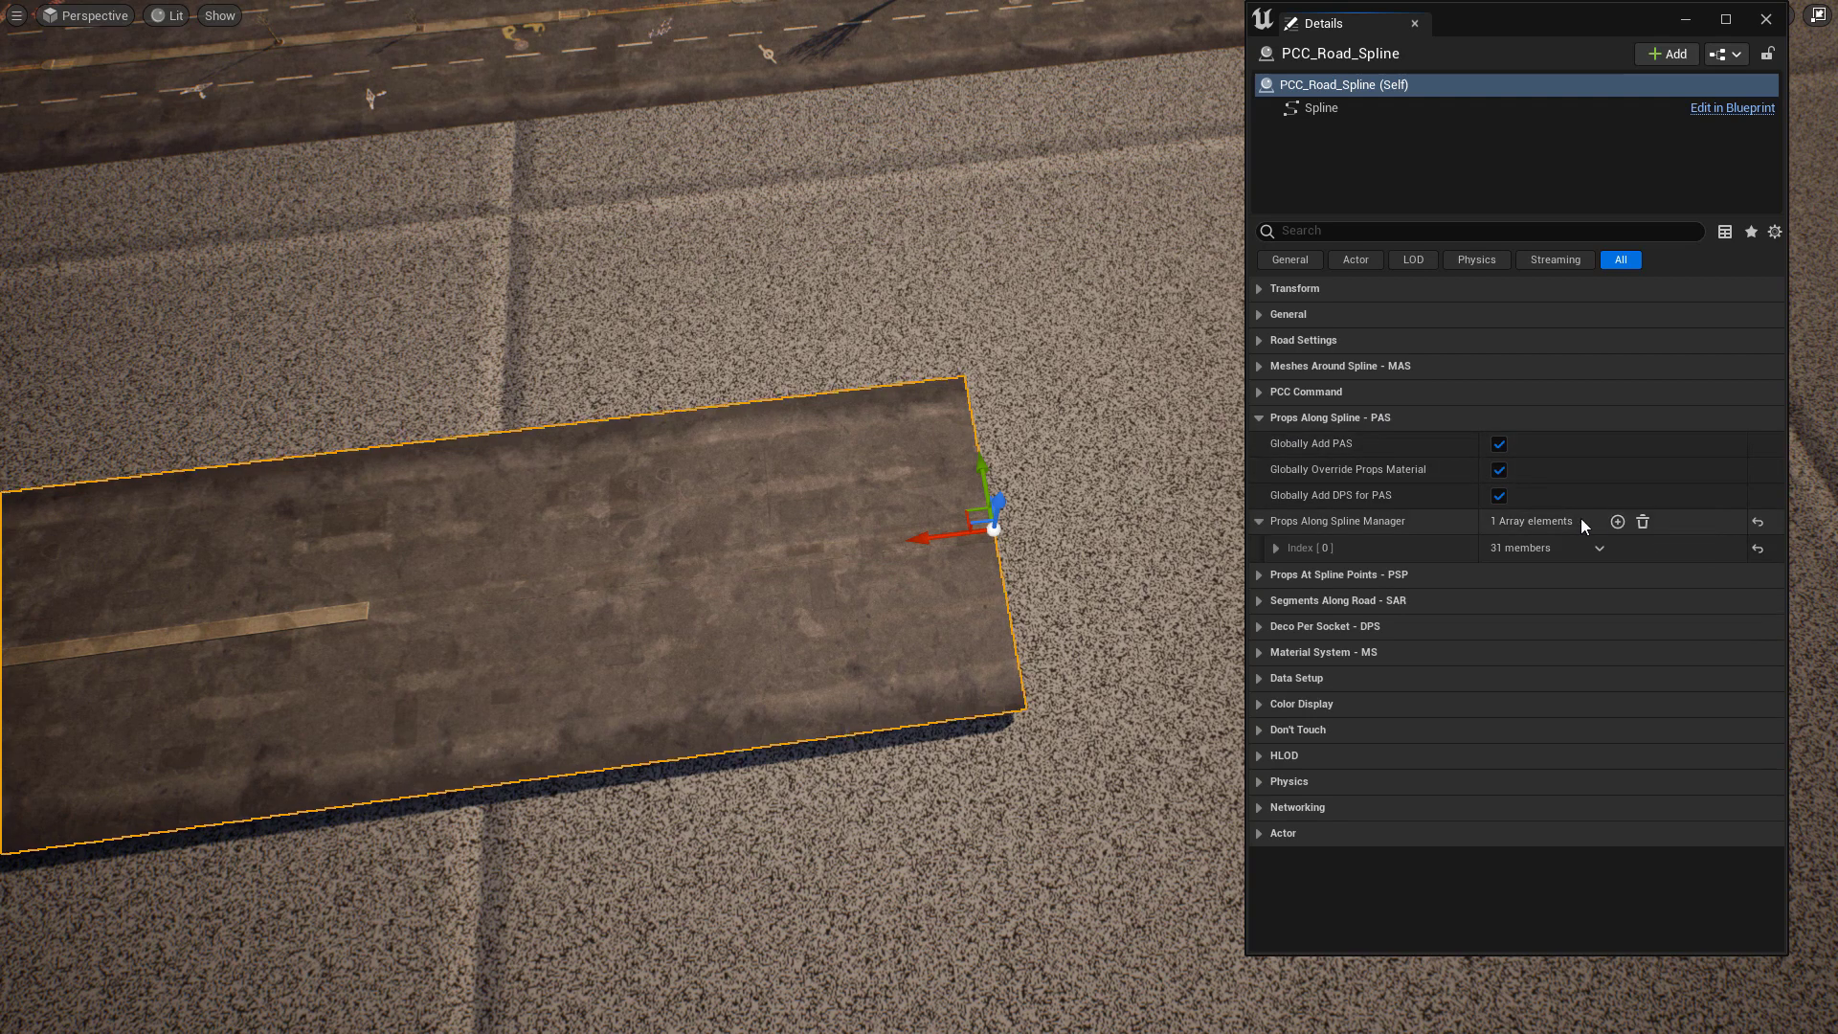
pyautogui.click(1320, 547)
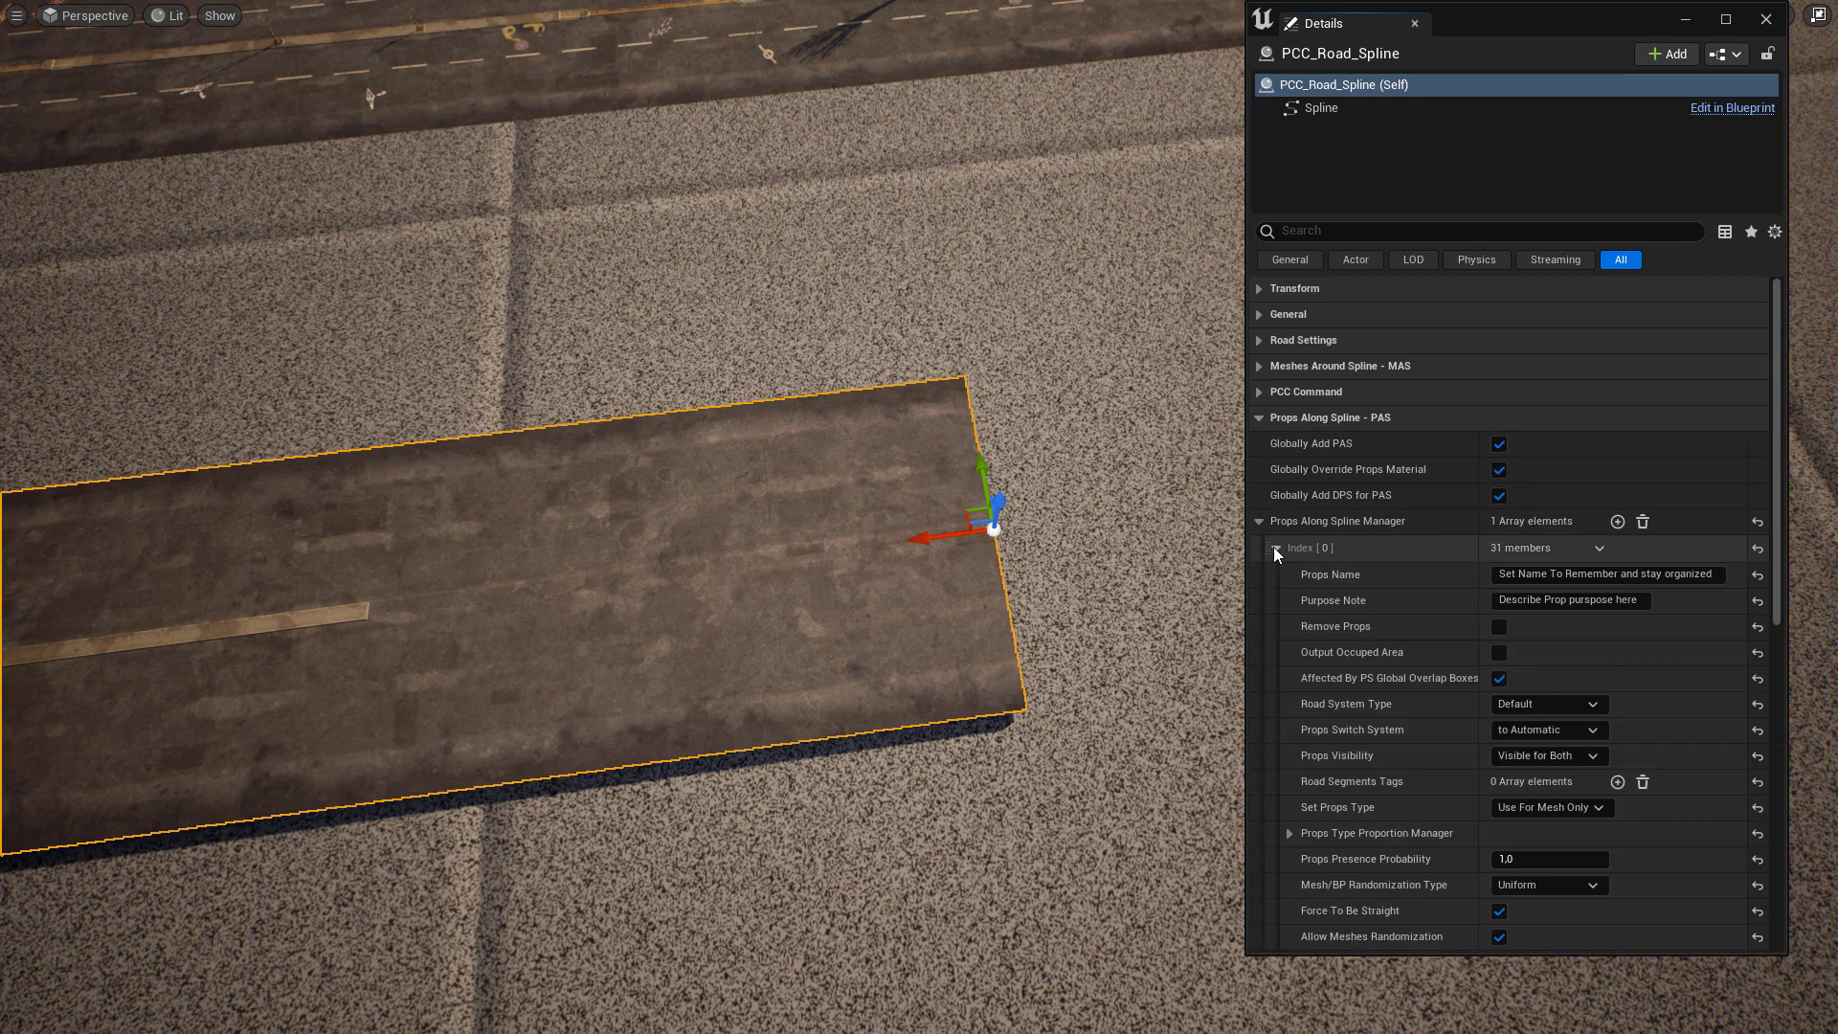
pyautogui.click(1608, 575)
pyautogui.write('Road ')
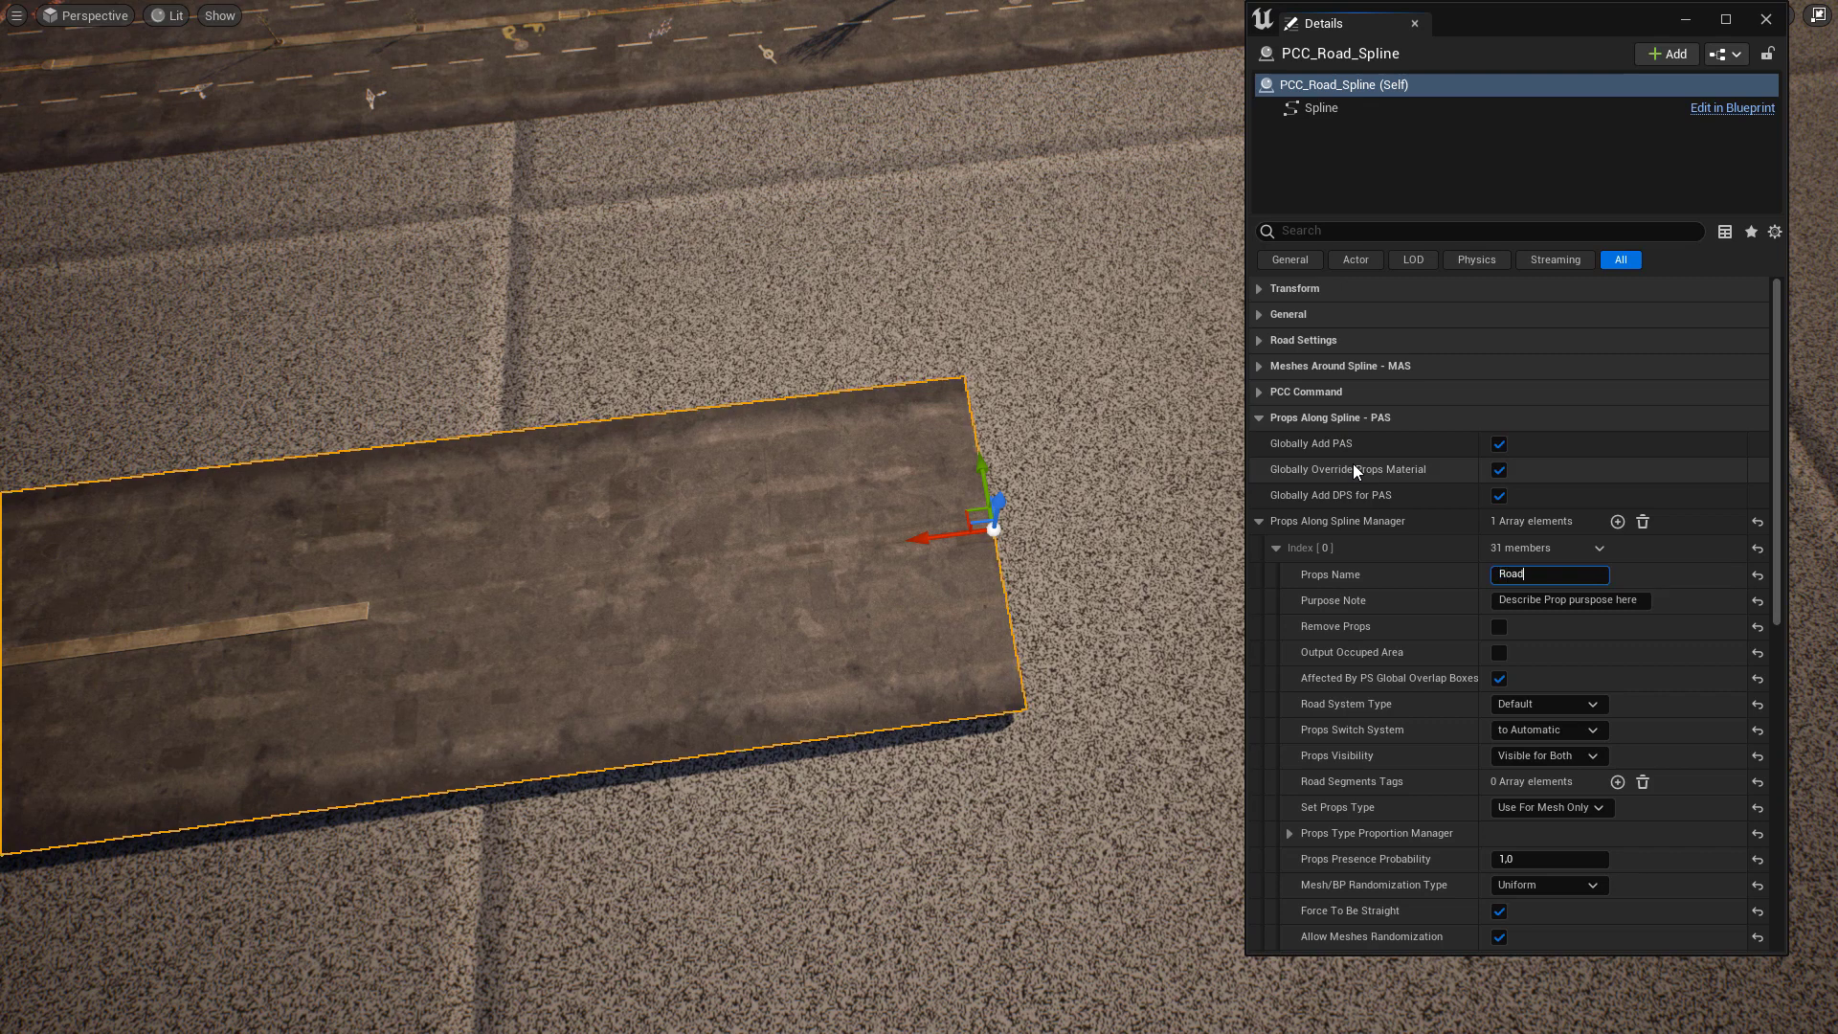
pyautogui.write('lane at left')
pyautogui.press('Return')
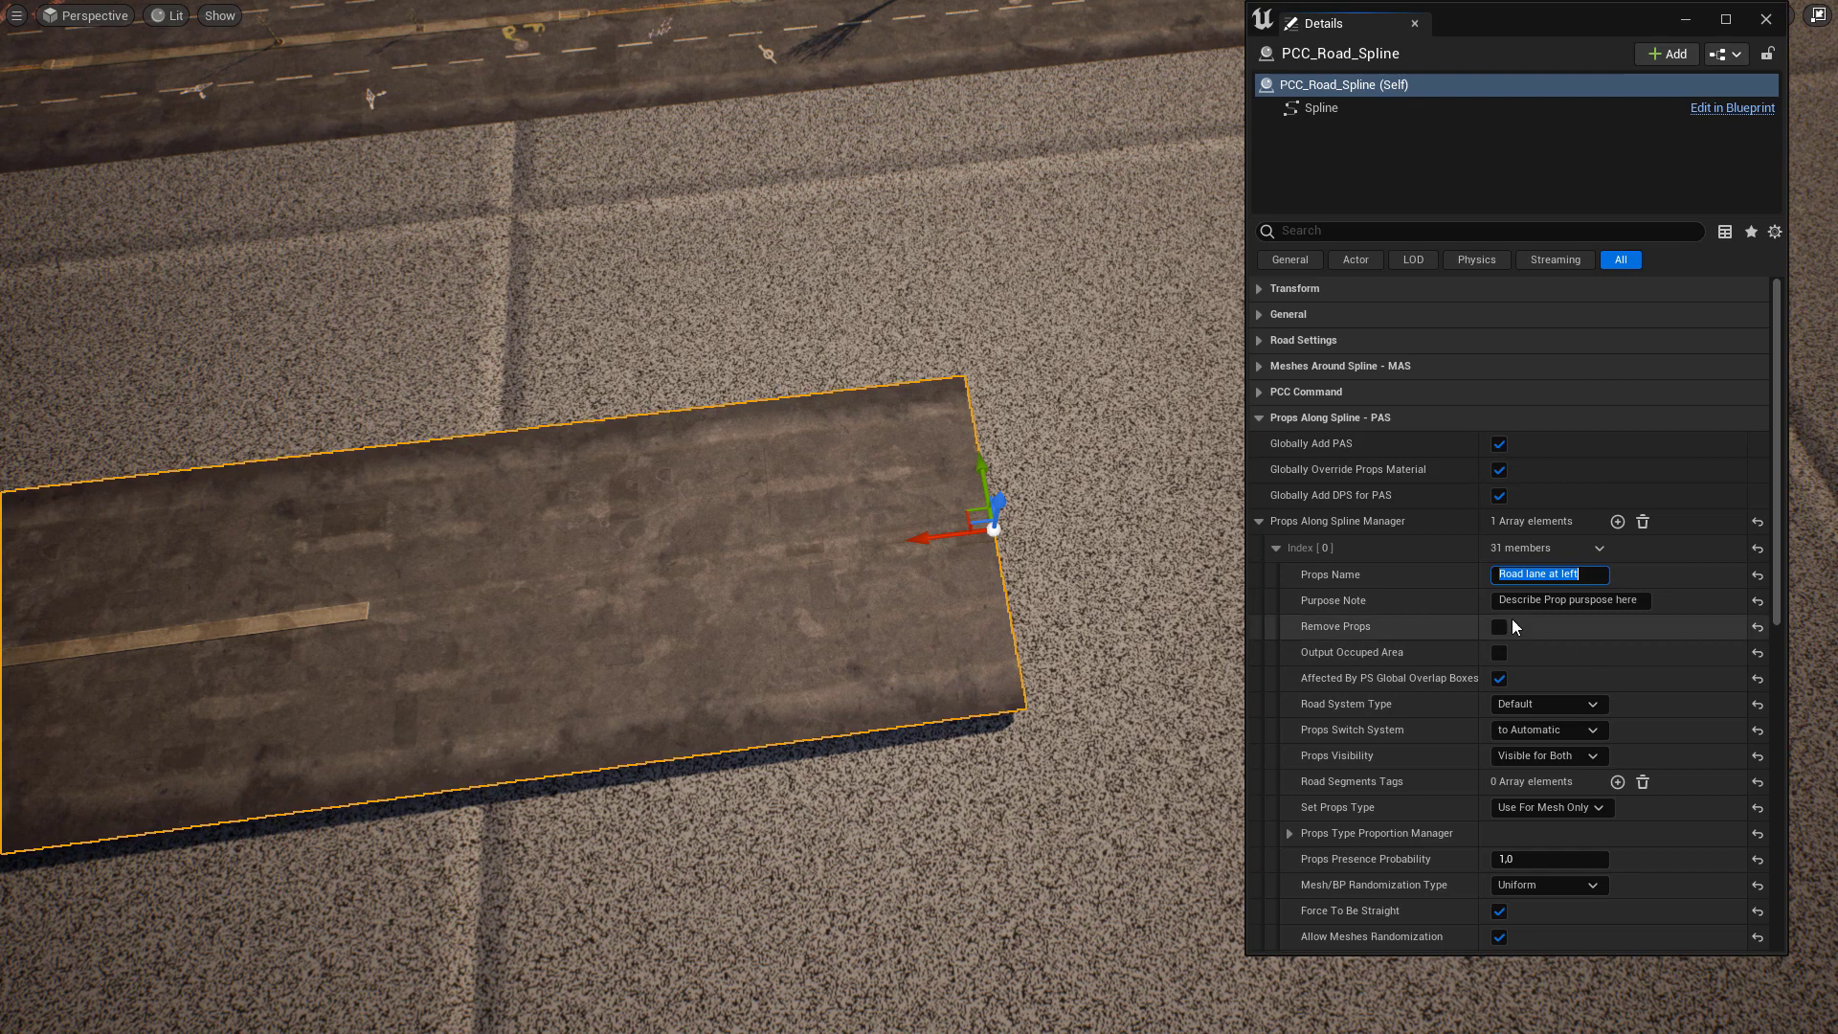
# Add a Road Meshes Field entry to the "Road lane at left" props and assign the SM_White_Line_00_inst mesh
pyautogui.scroll(-3, 1548, 627)
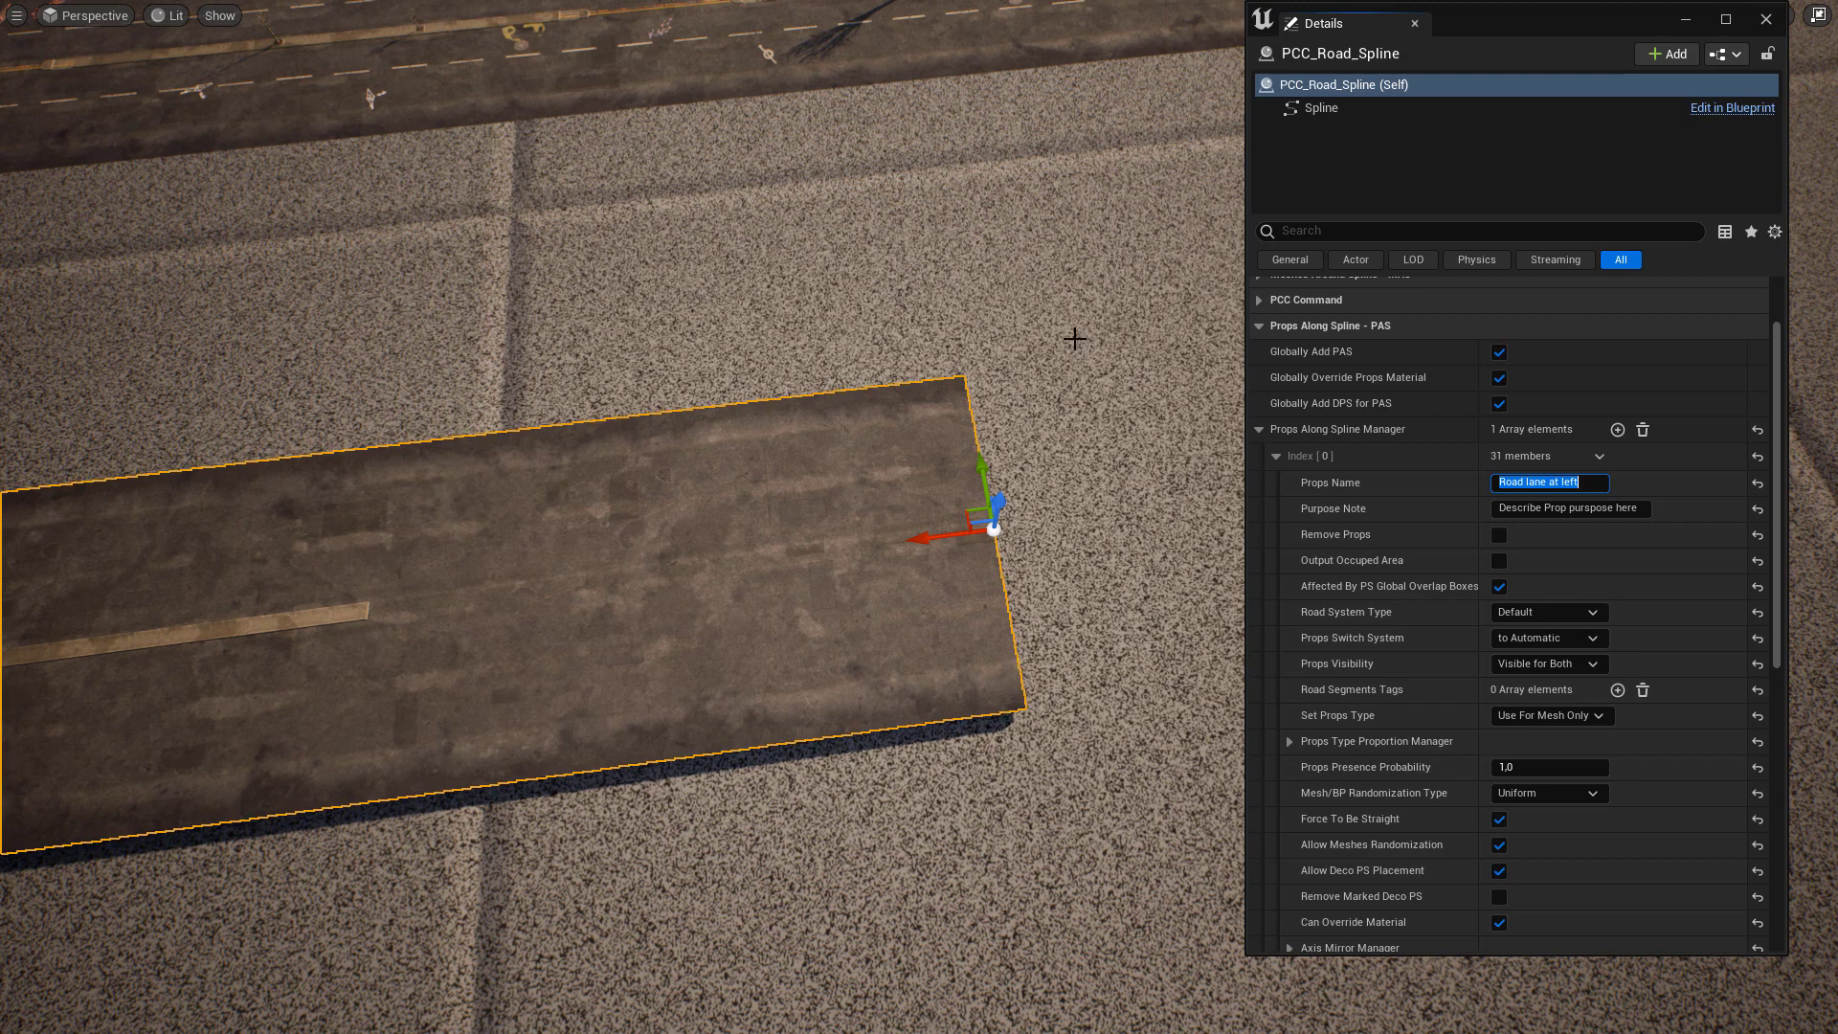
pyautogui.scroll(-10, 1578, 511)
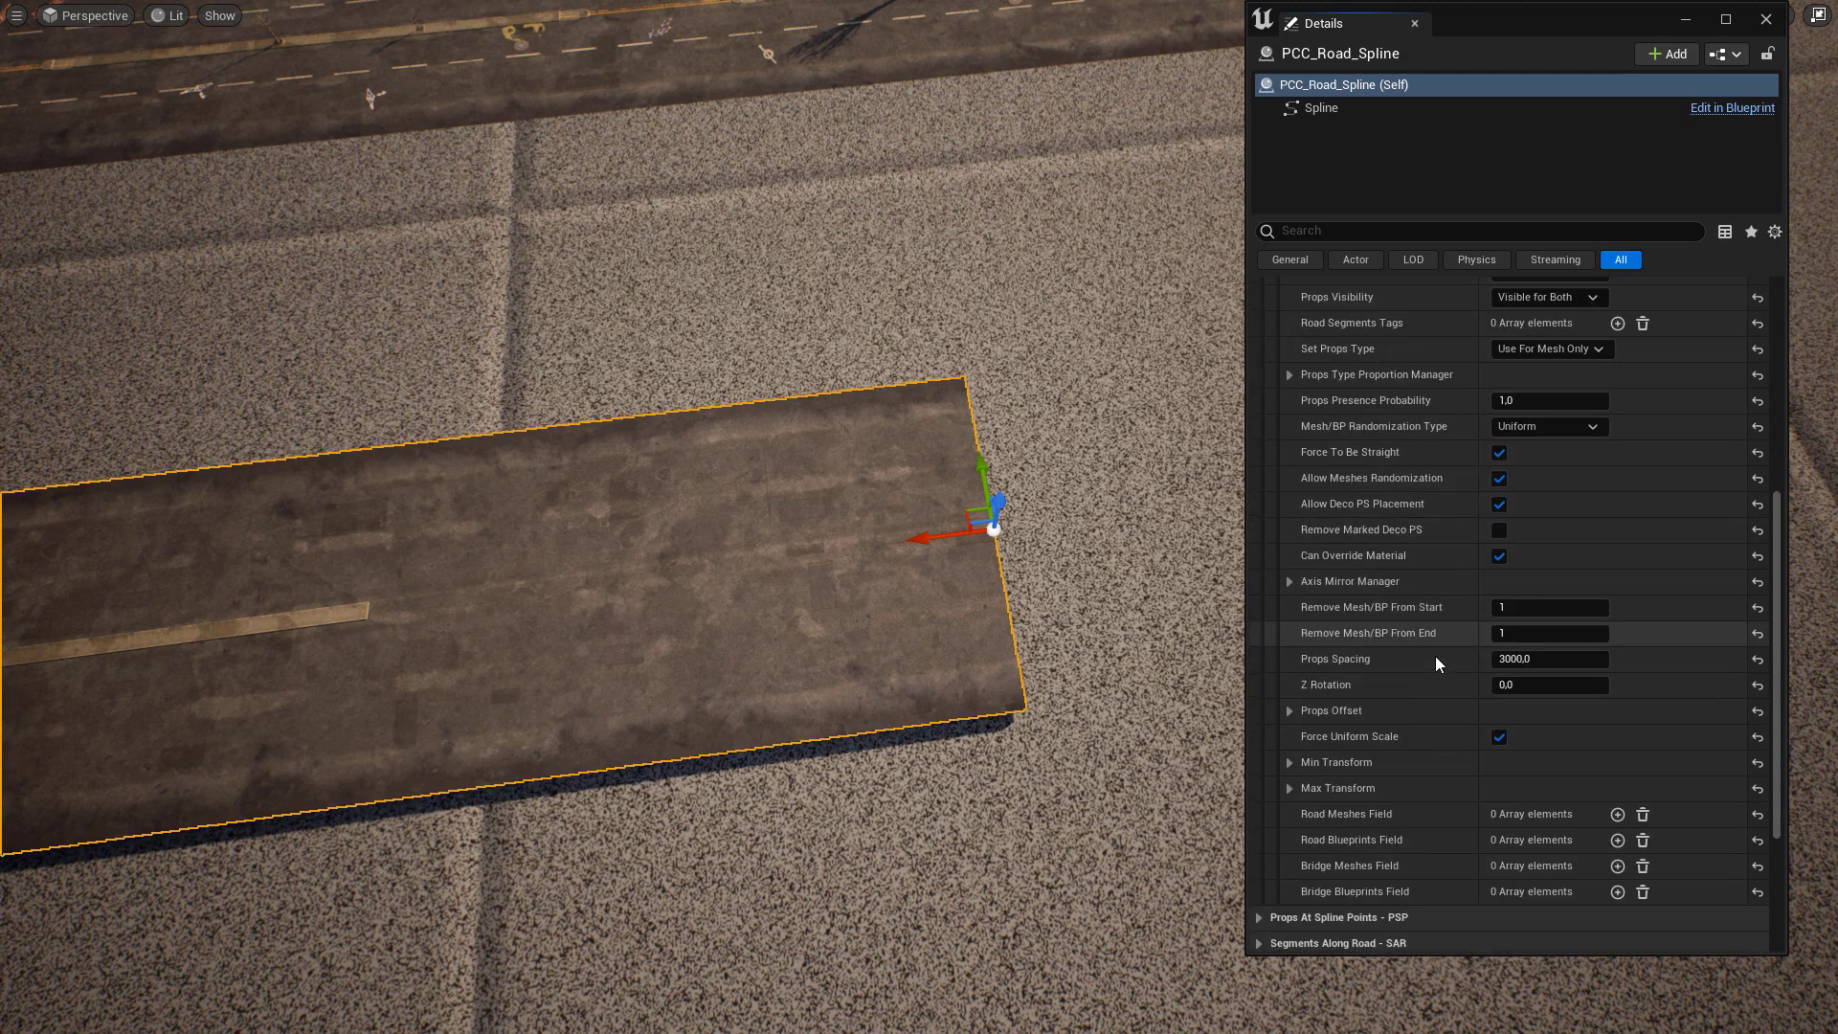
pyautogui.scroll(-1, 1434, 657)
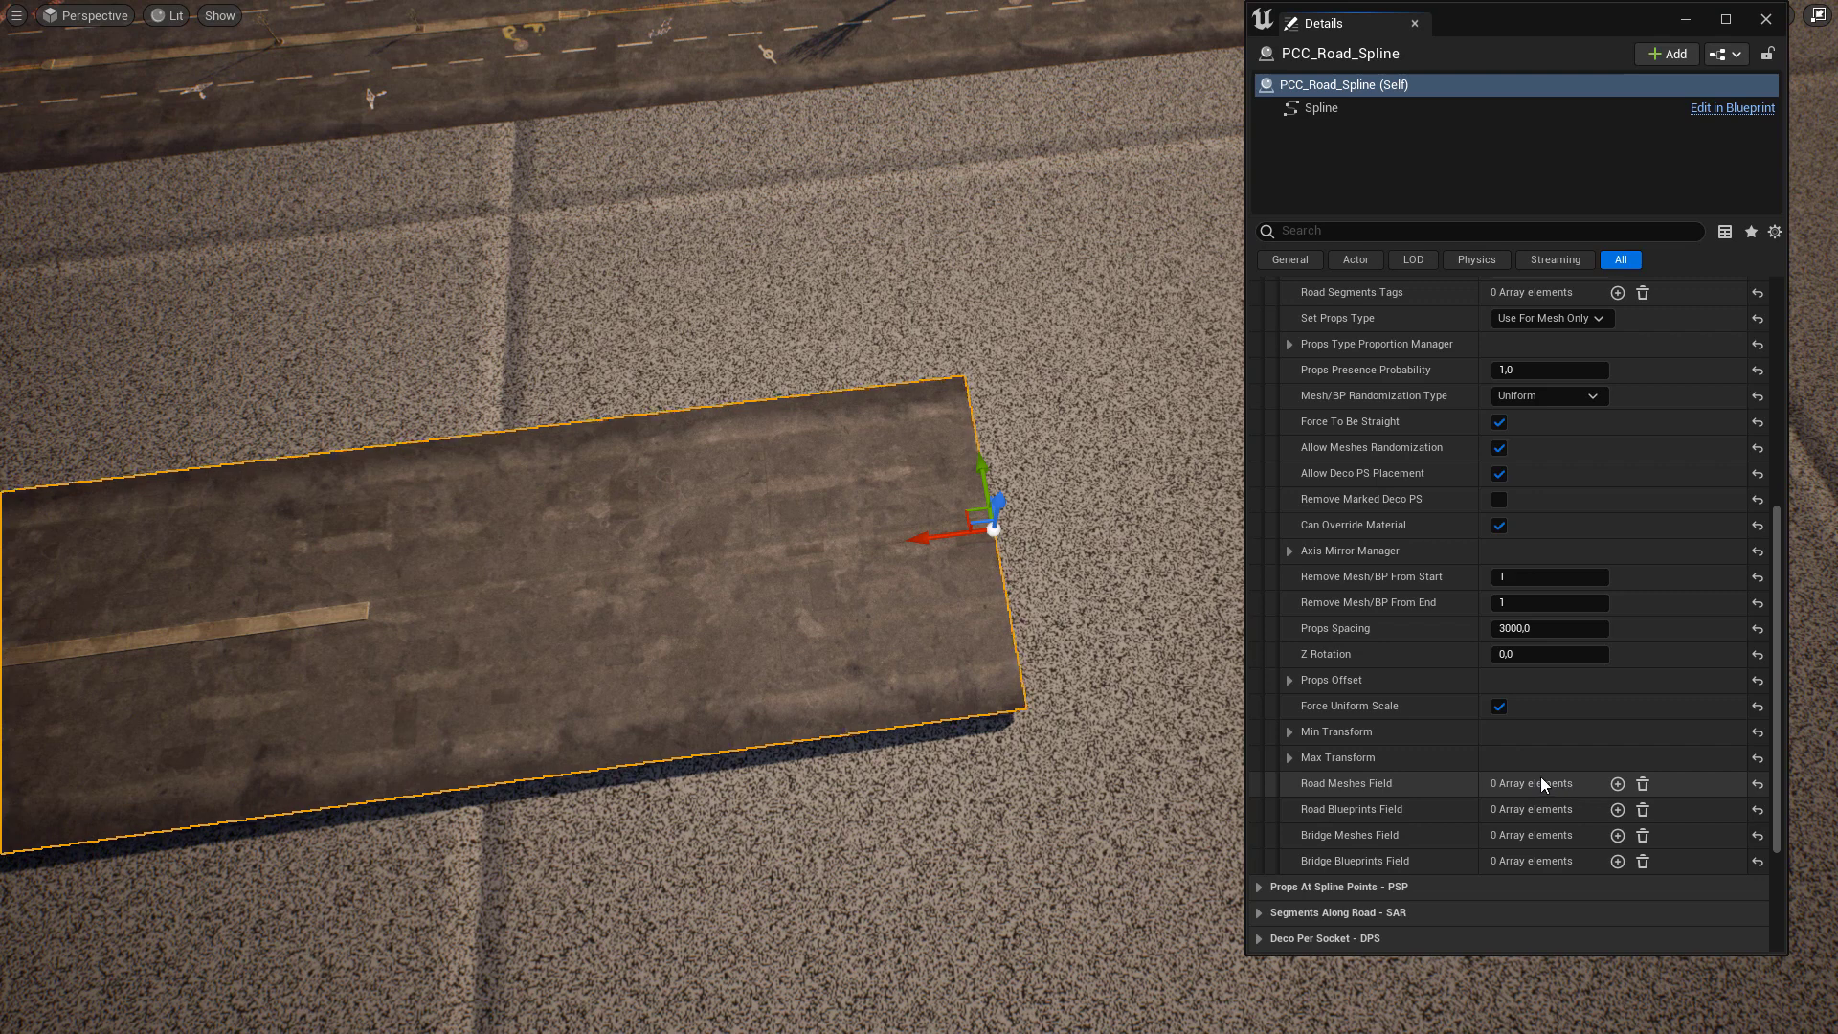
pyautogui.scroll(4, 1572, 492)
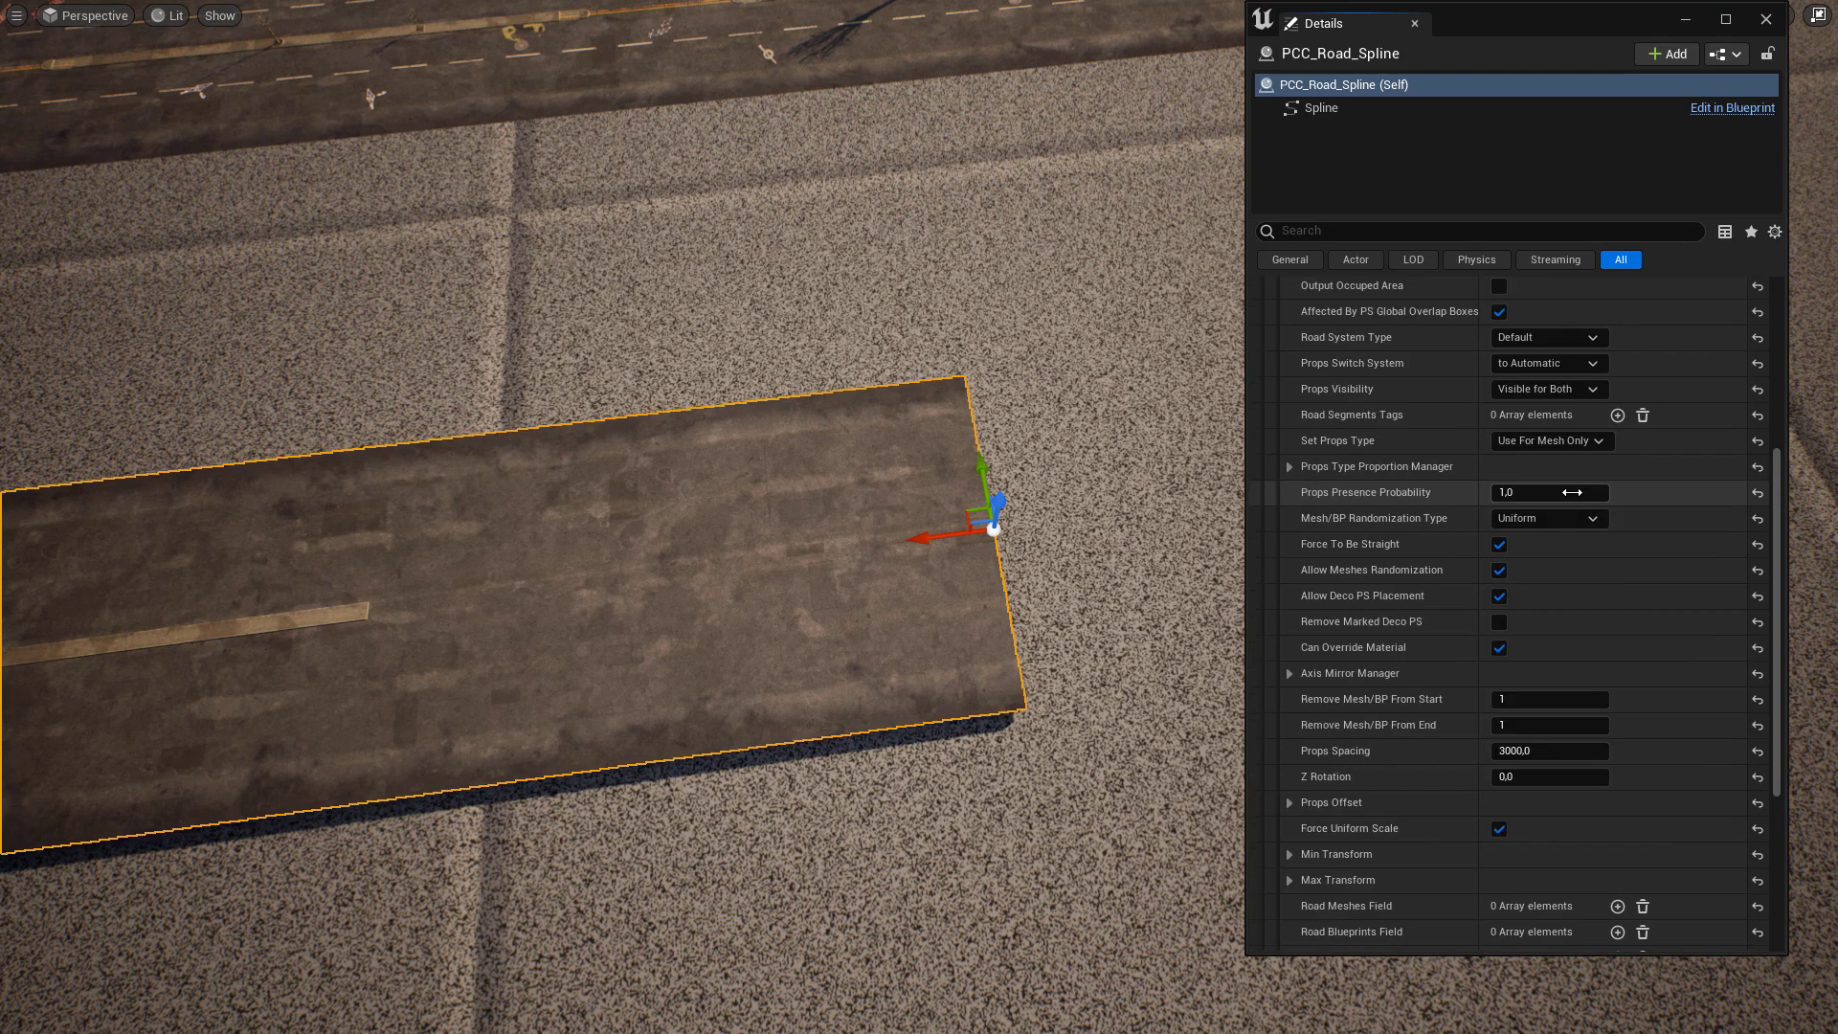
pyautogui.scroll(9, 1532, 402)
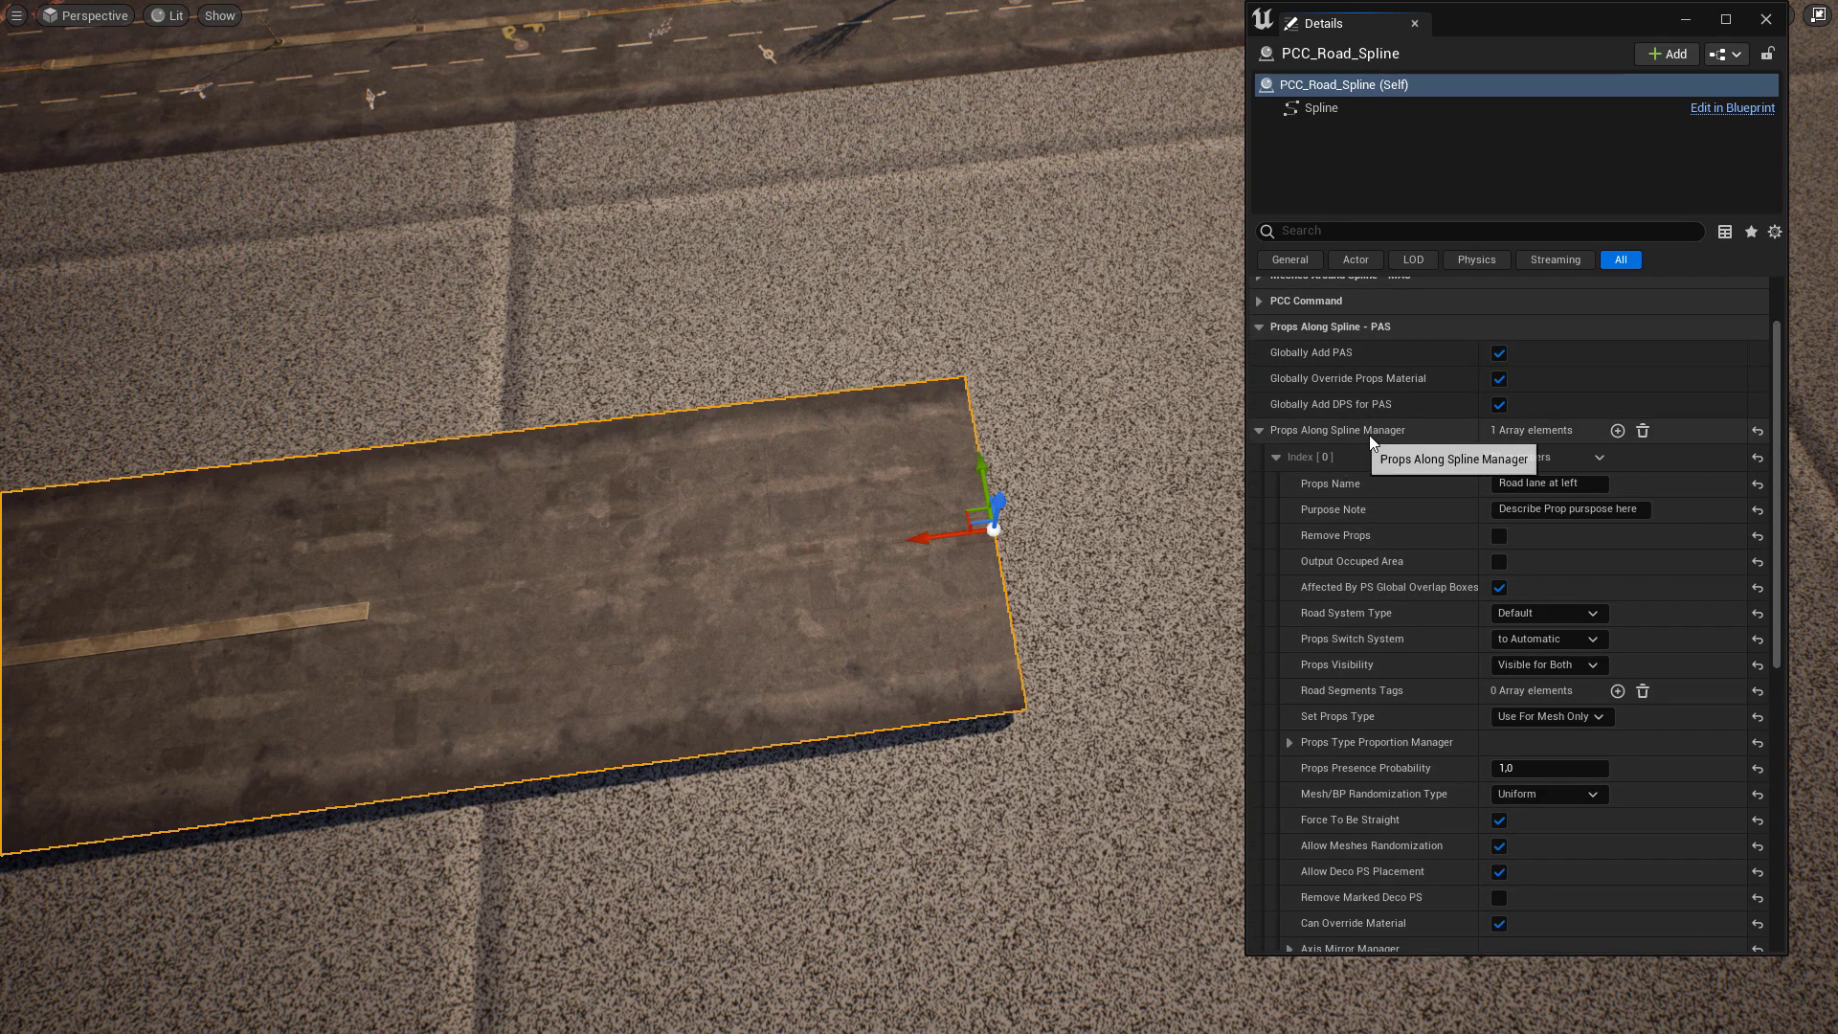
pyautogui.scroll(-16, 1371, 443)
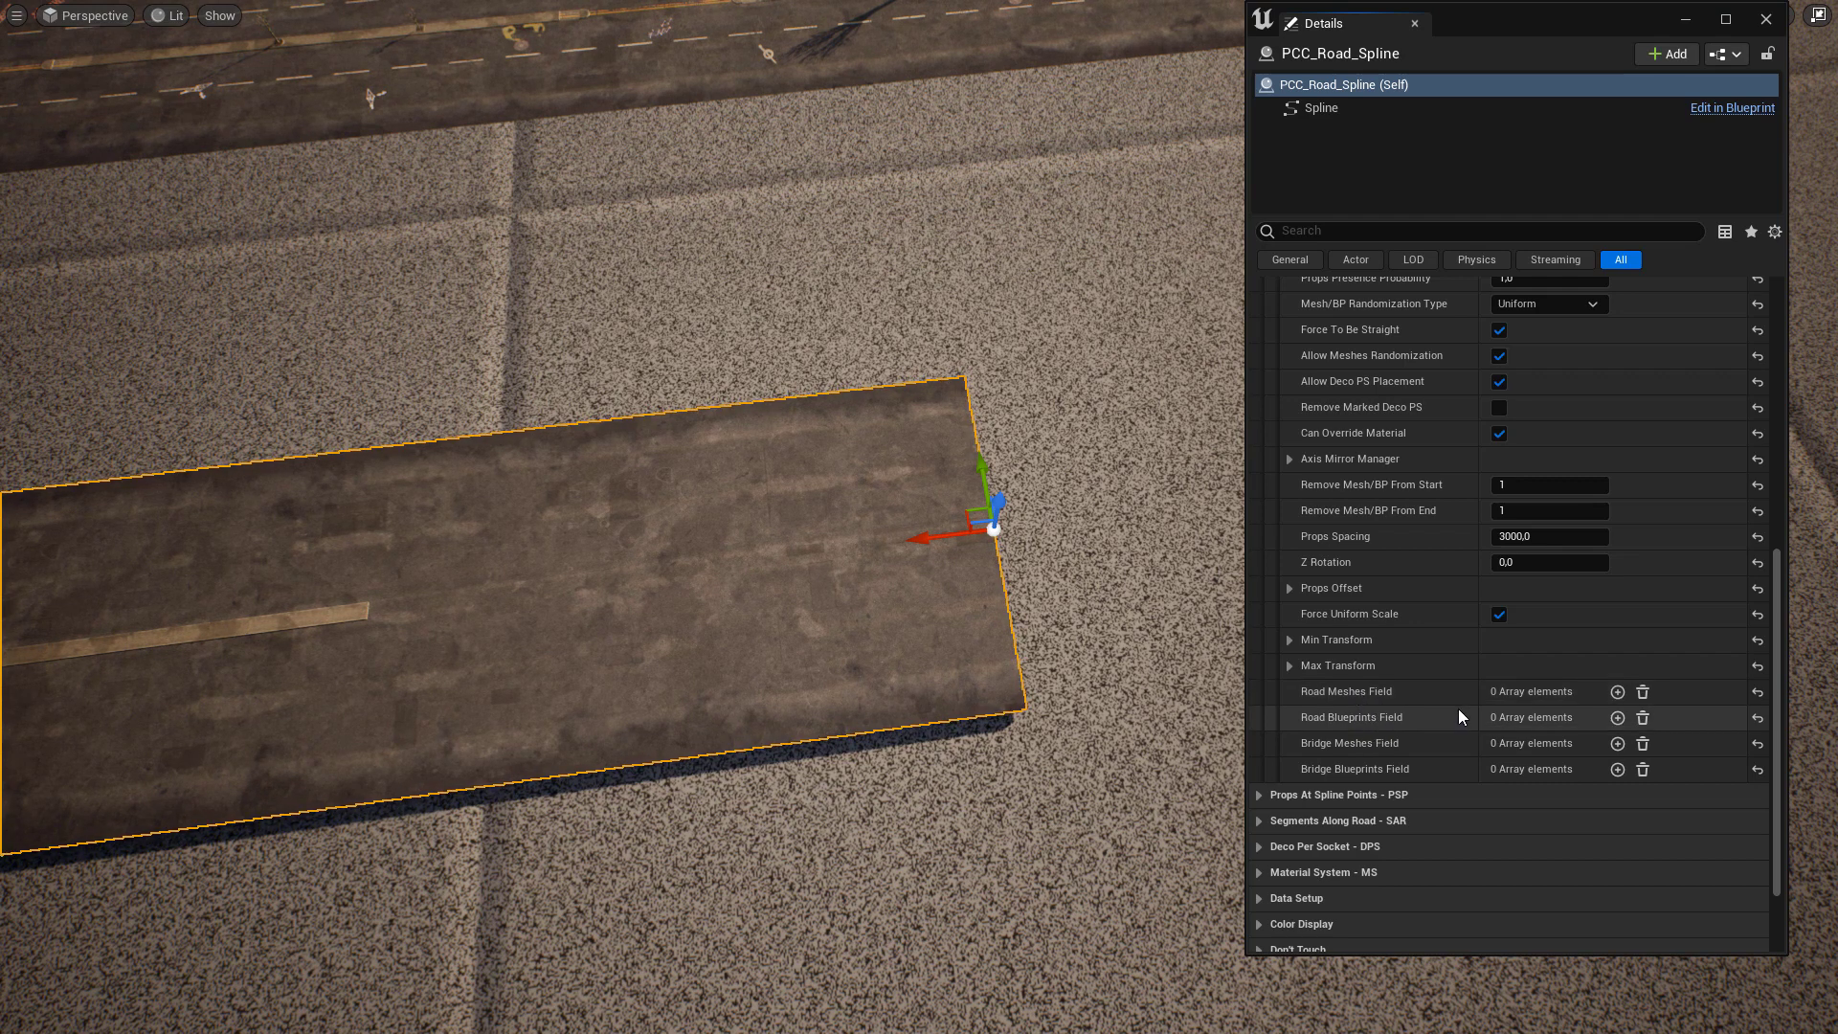
pyautogui.click(1618, 692)
pyautogui.click(1565, 719)
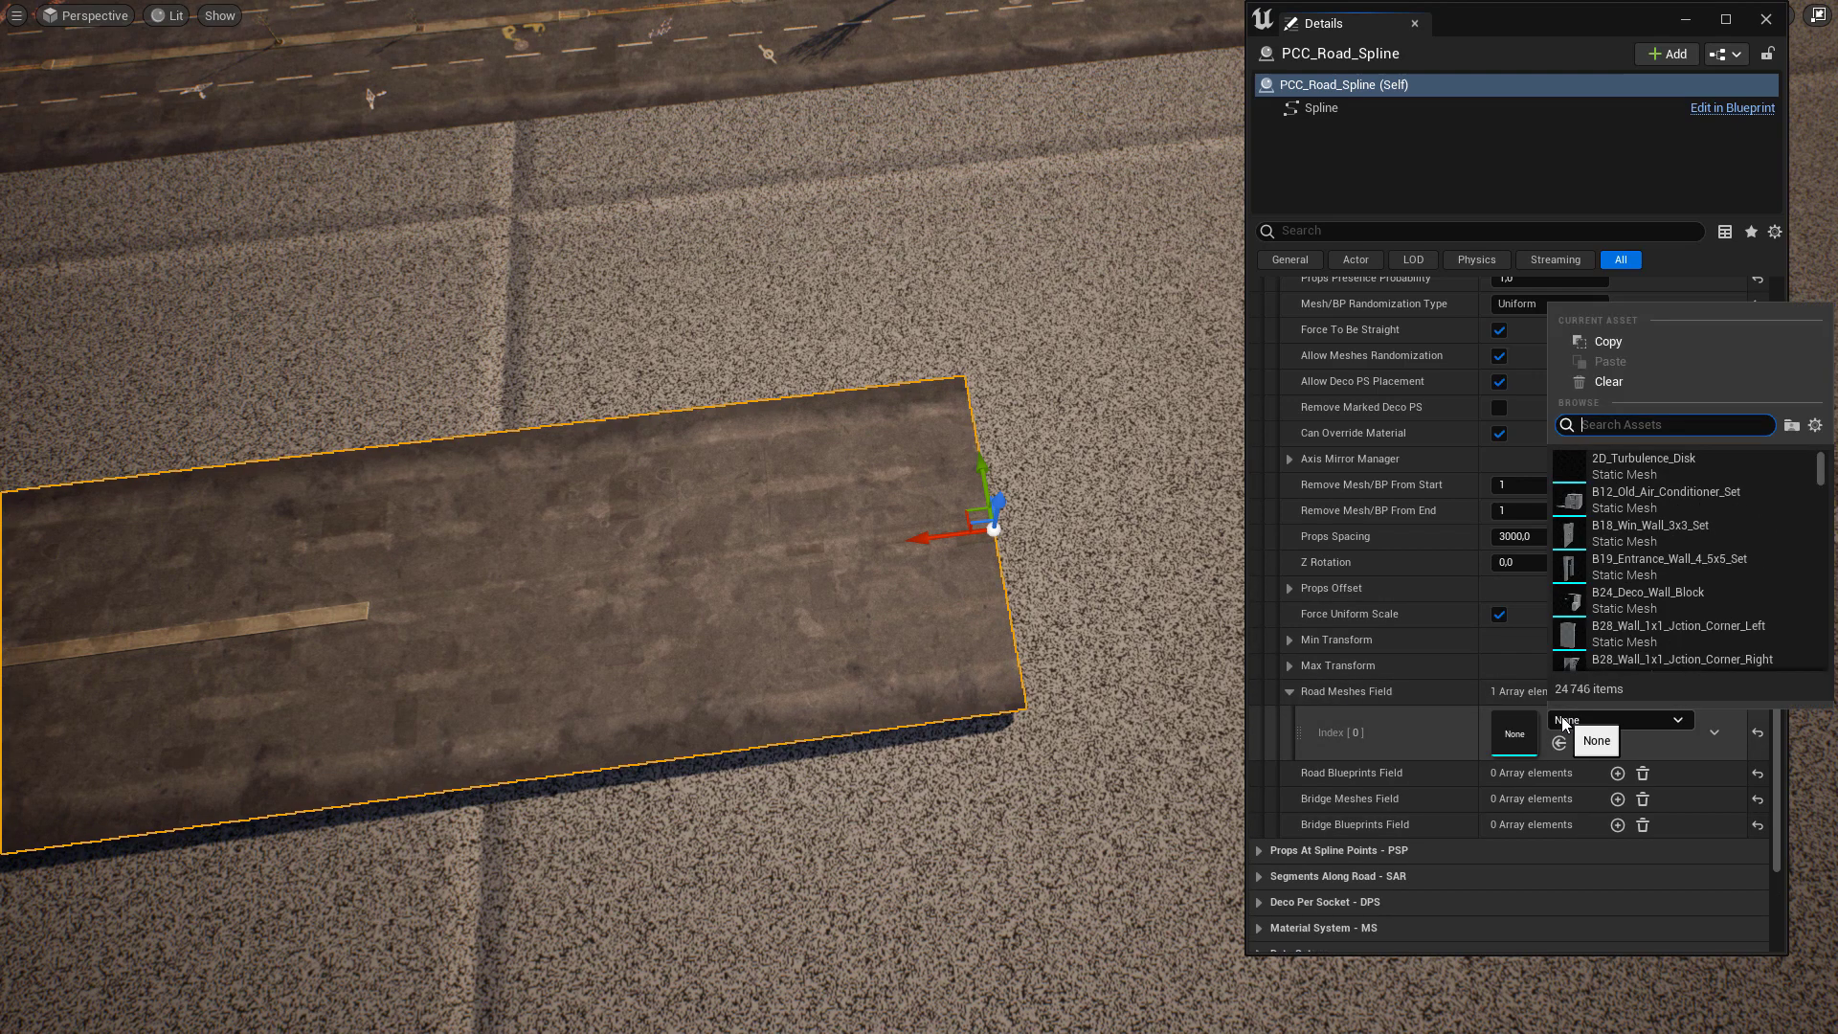
pyautogui.write('road l')
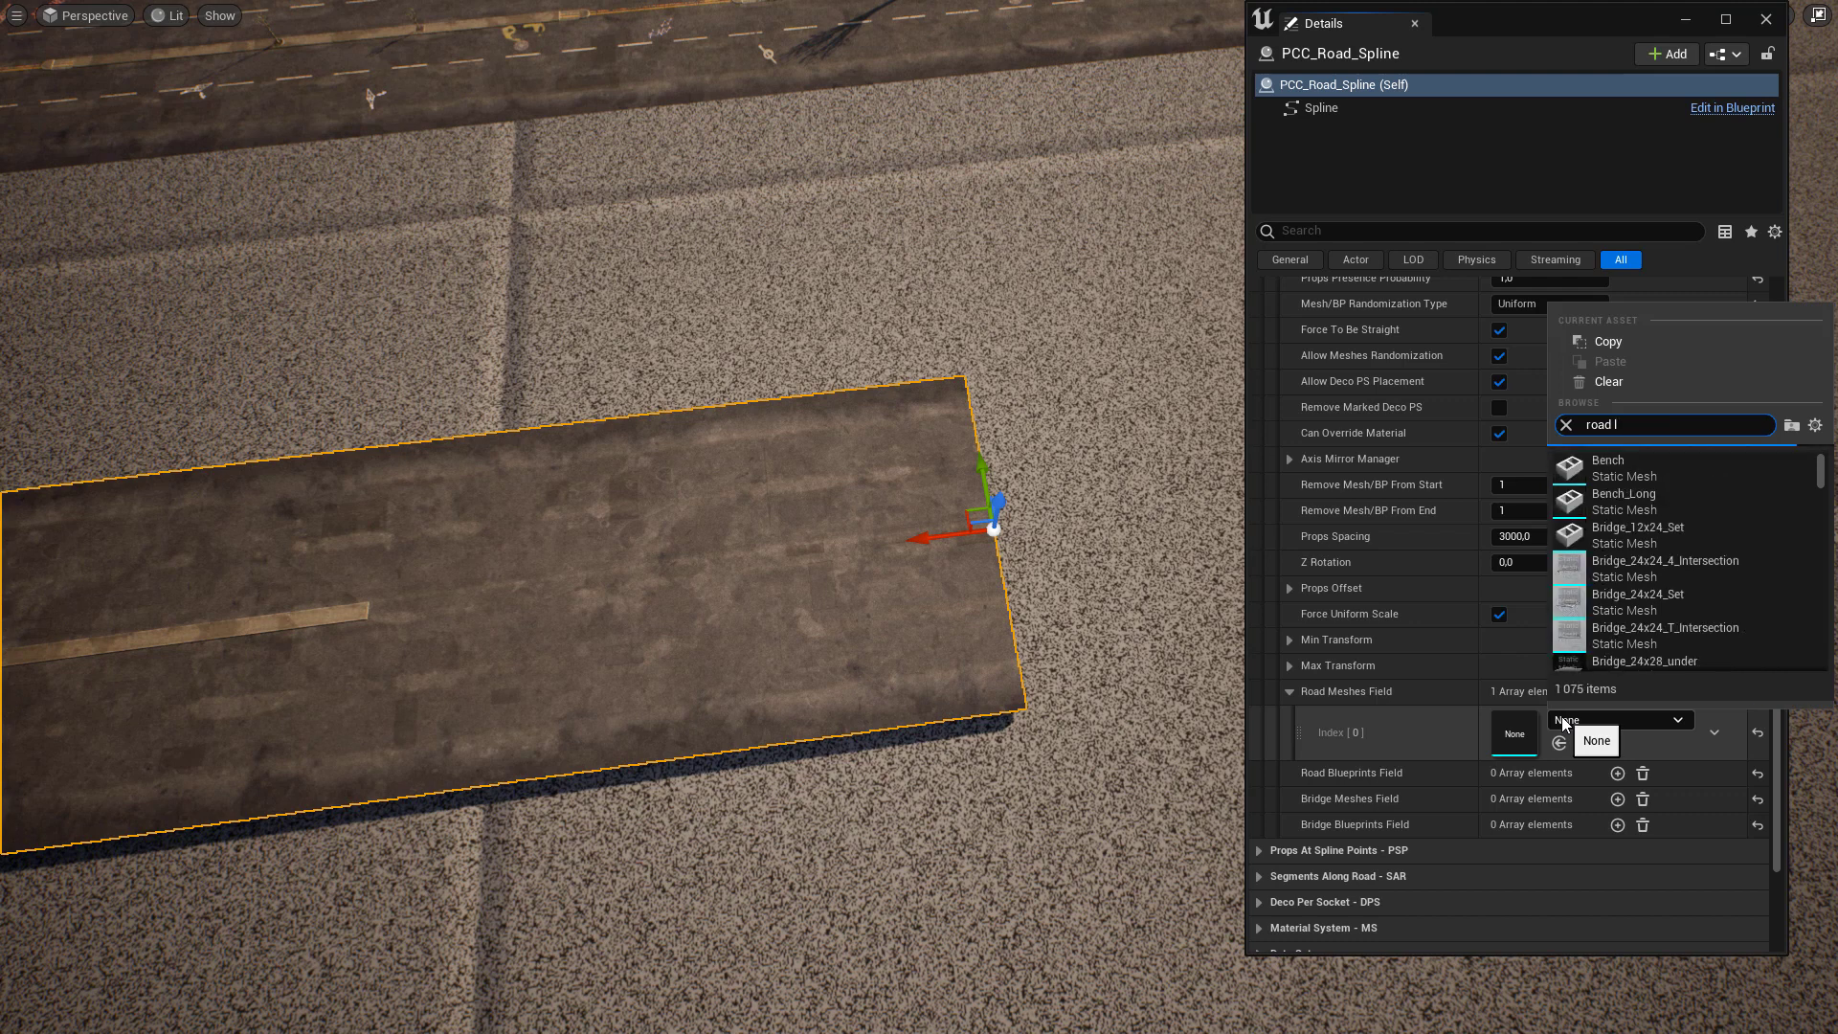
pyautogui.write('ine white')
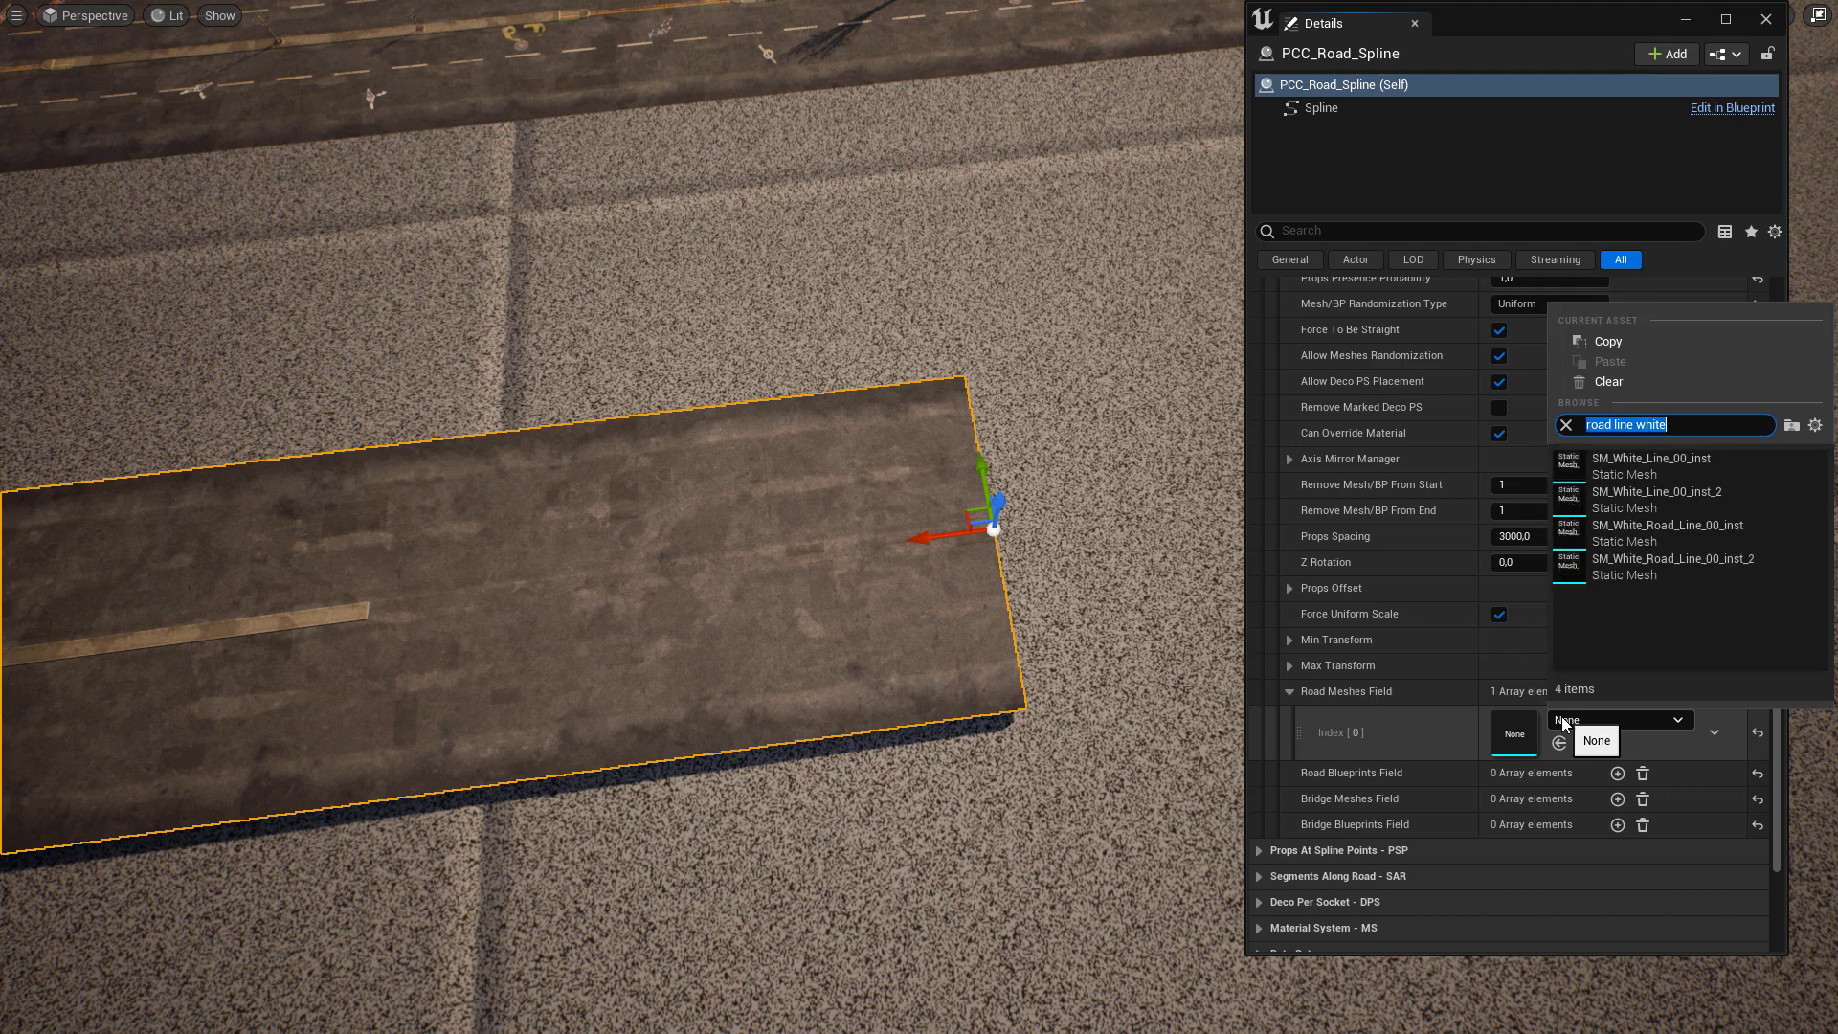
pyautogui.click(1666, 463)
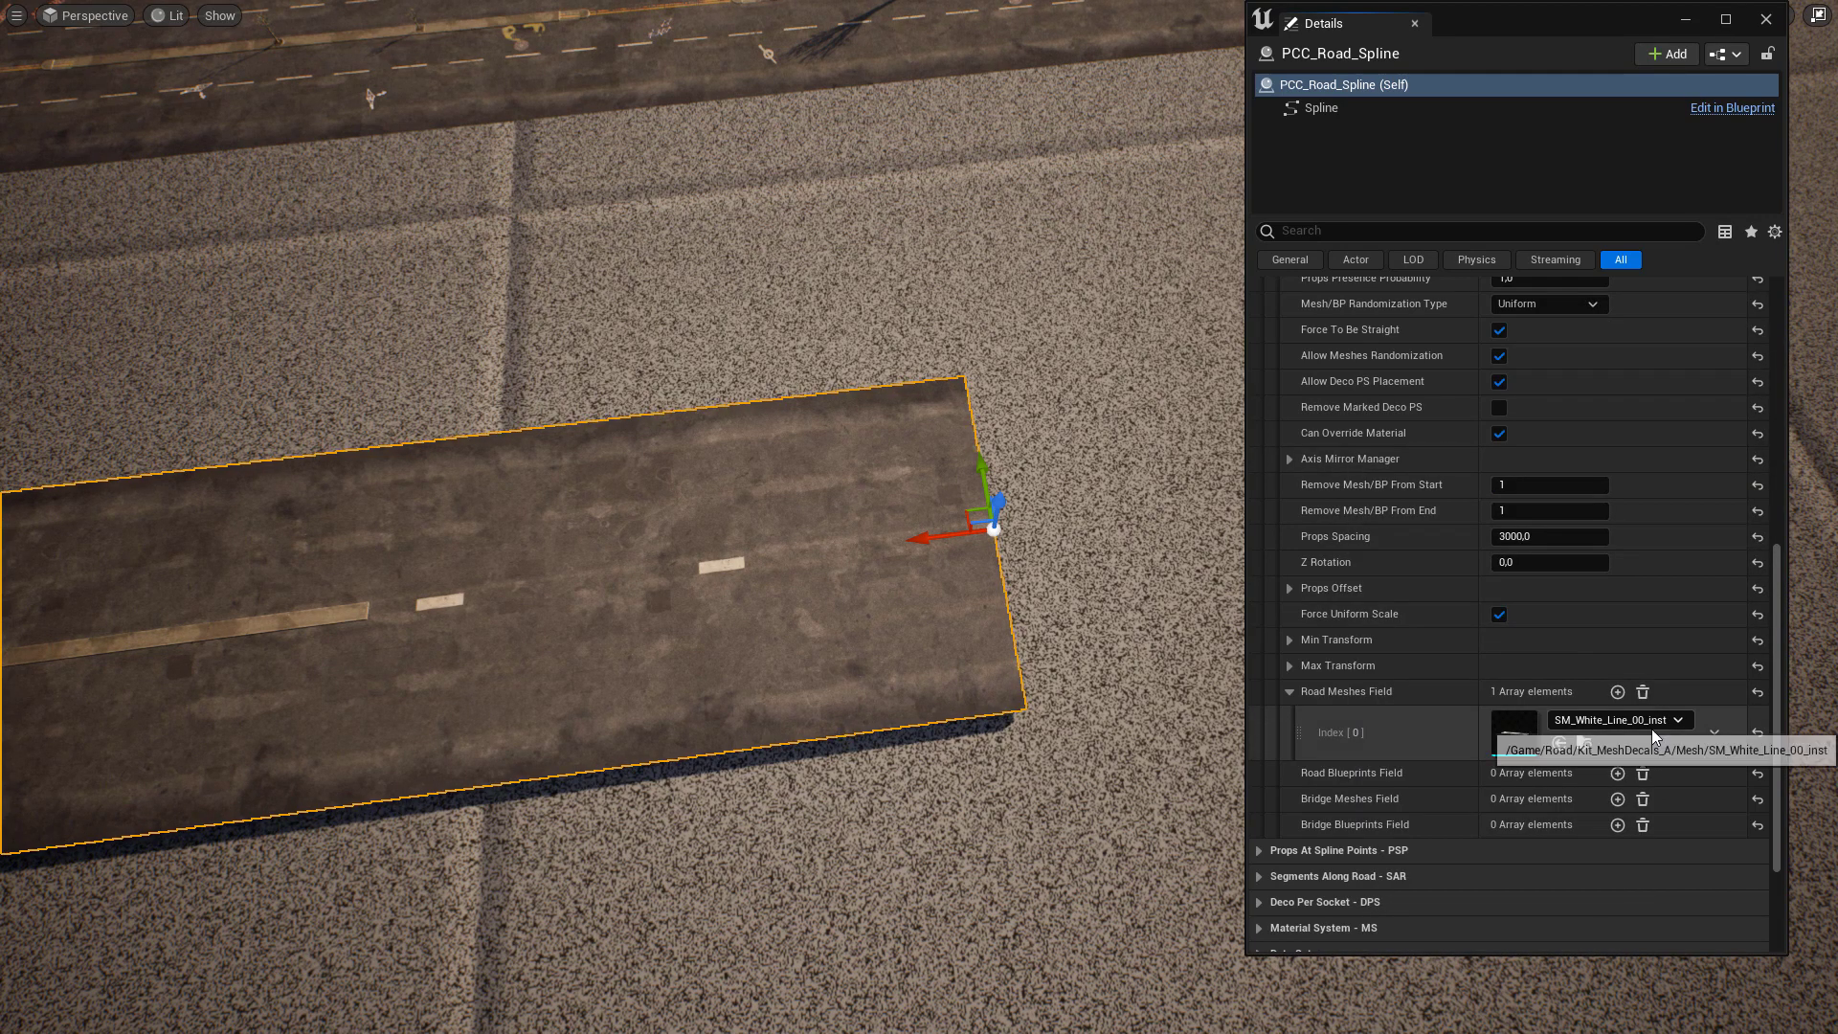
# Add a second Road Meshes Field entry and assign the SM_White_Road_Line_00_inst mesh to it
pyautogui.click(1618, 691)
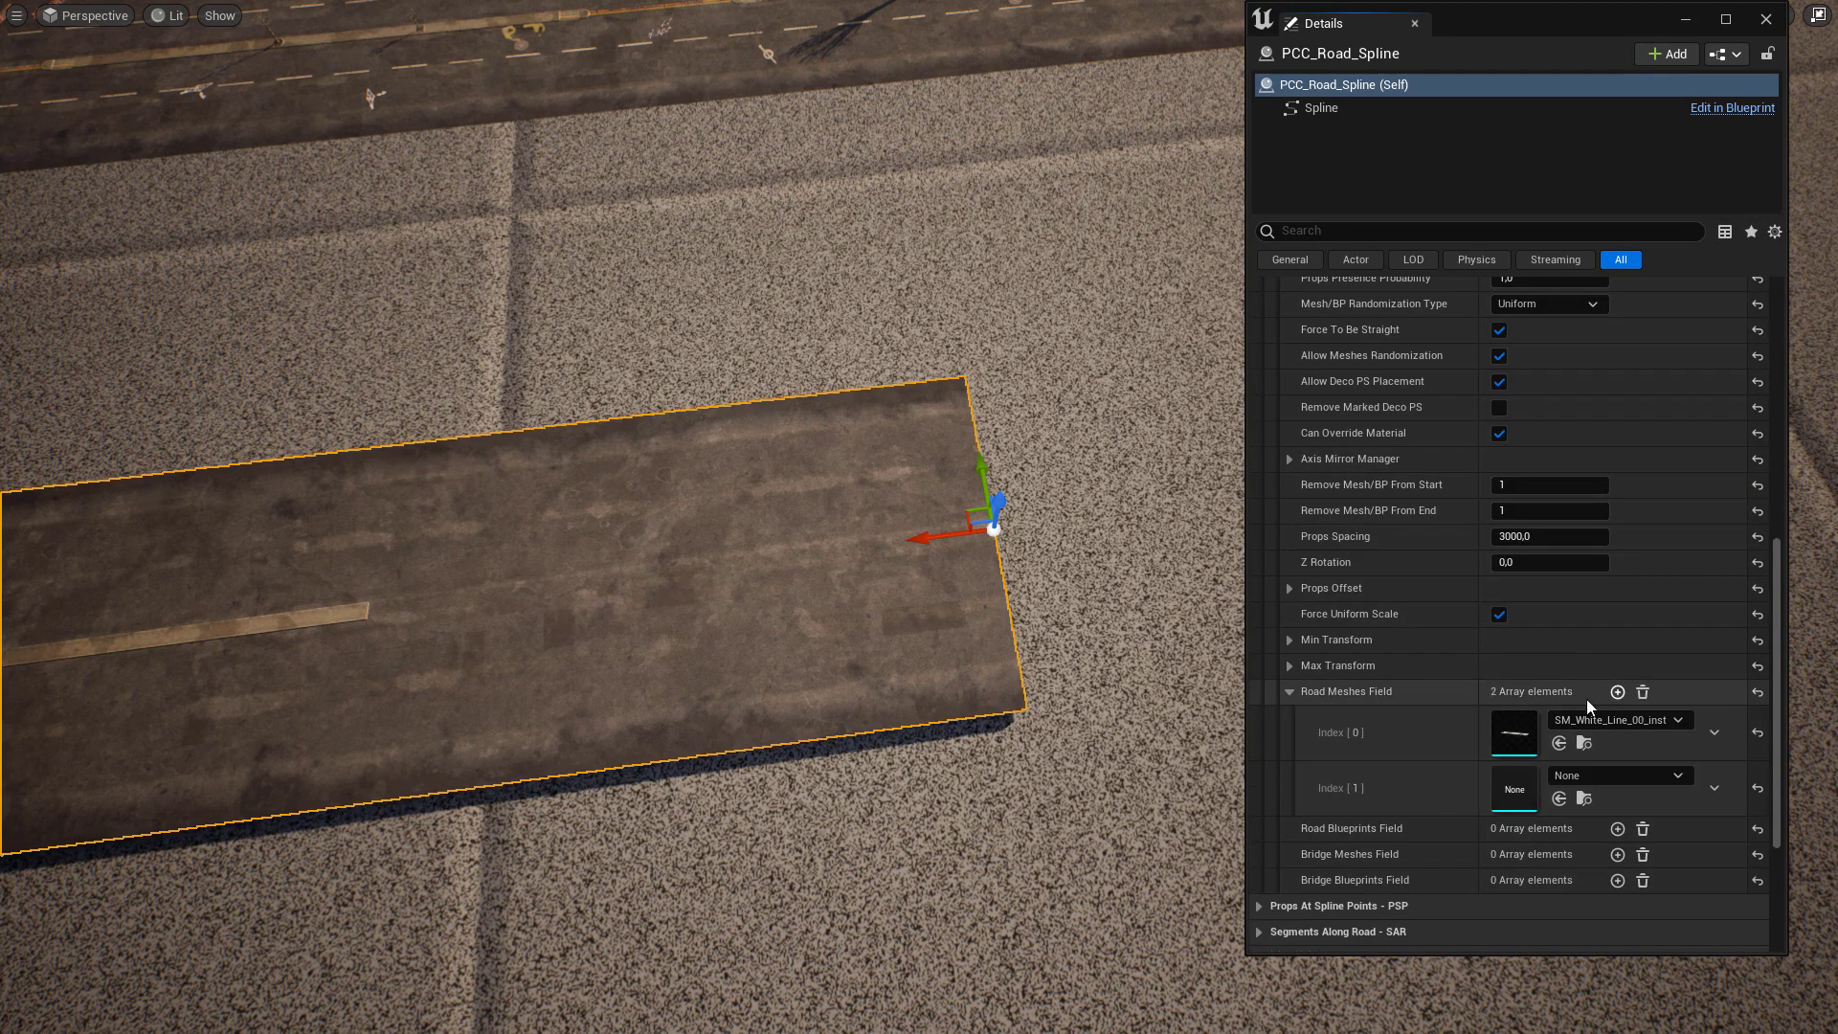
pyautogui.click(1608, 777)
pyautogui.write('road line white')
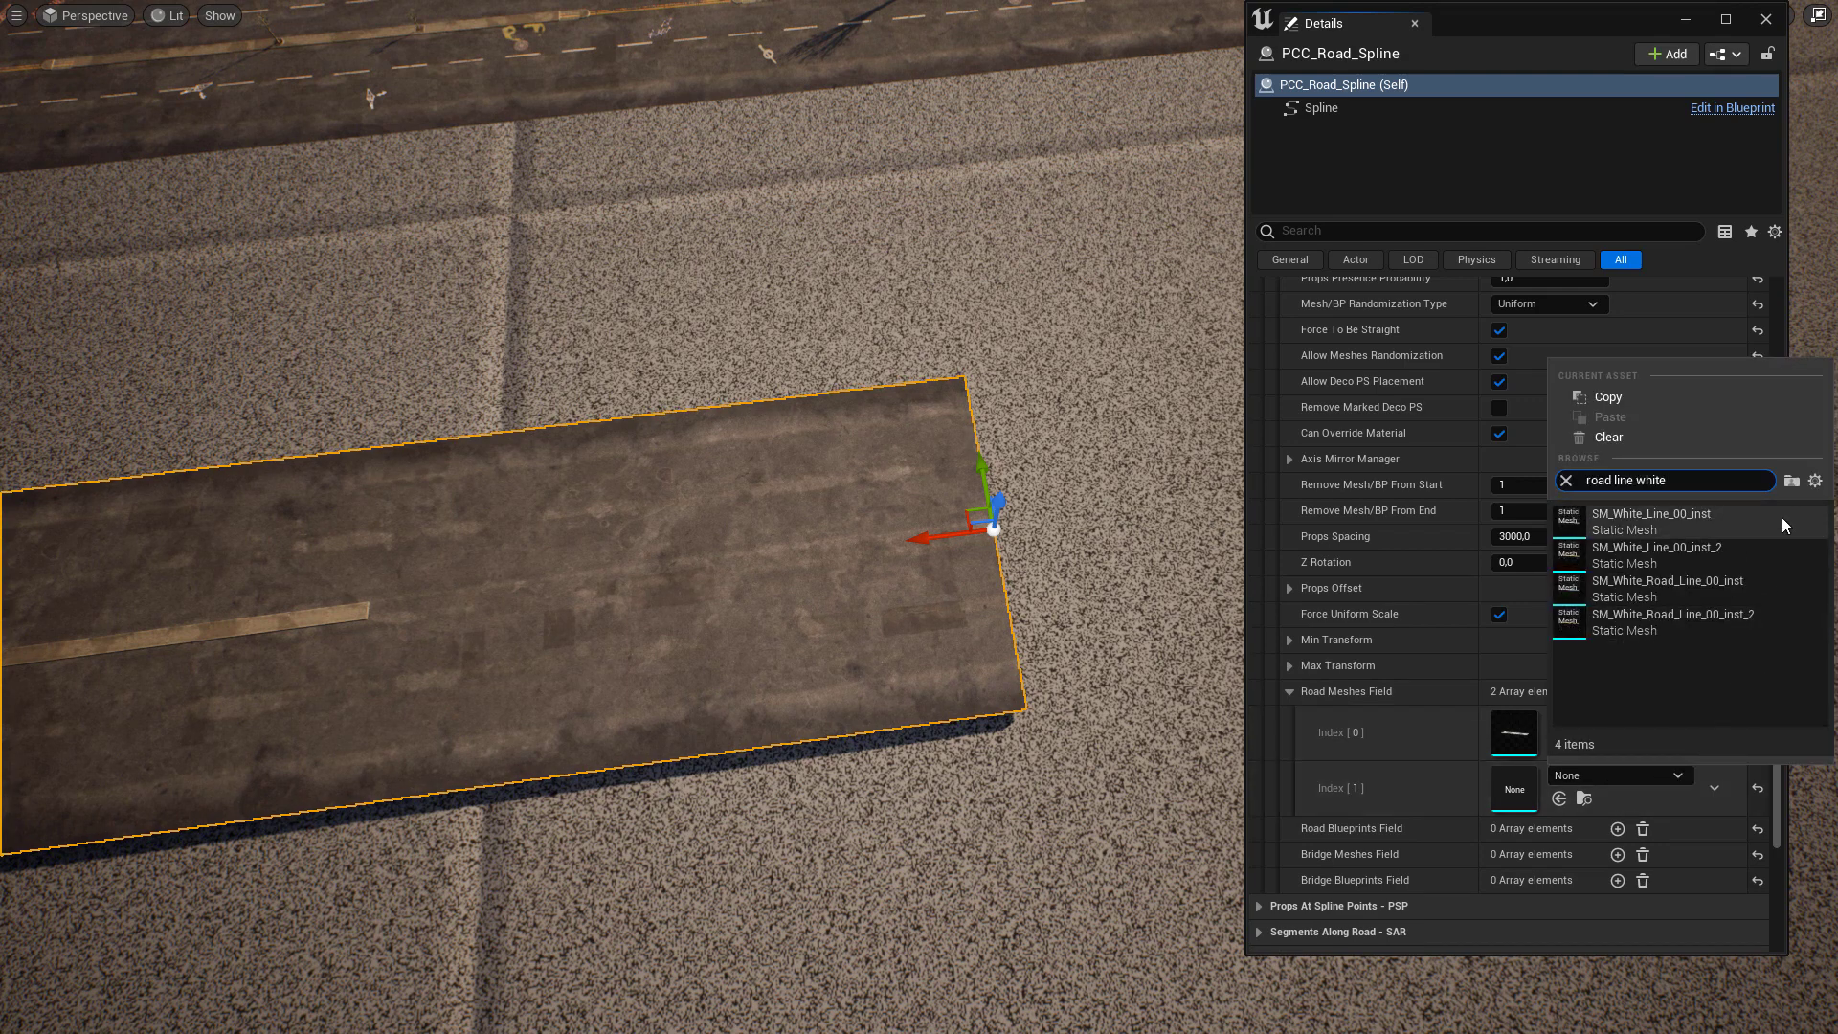
pyautogui.click(1662, 588)
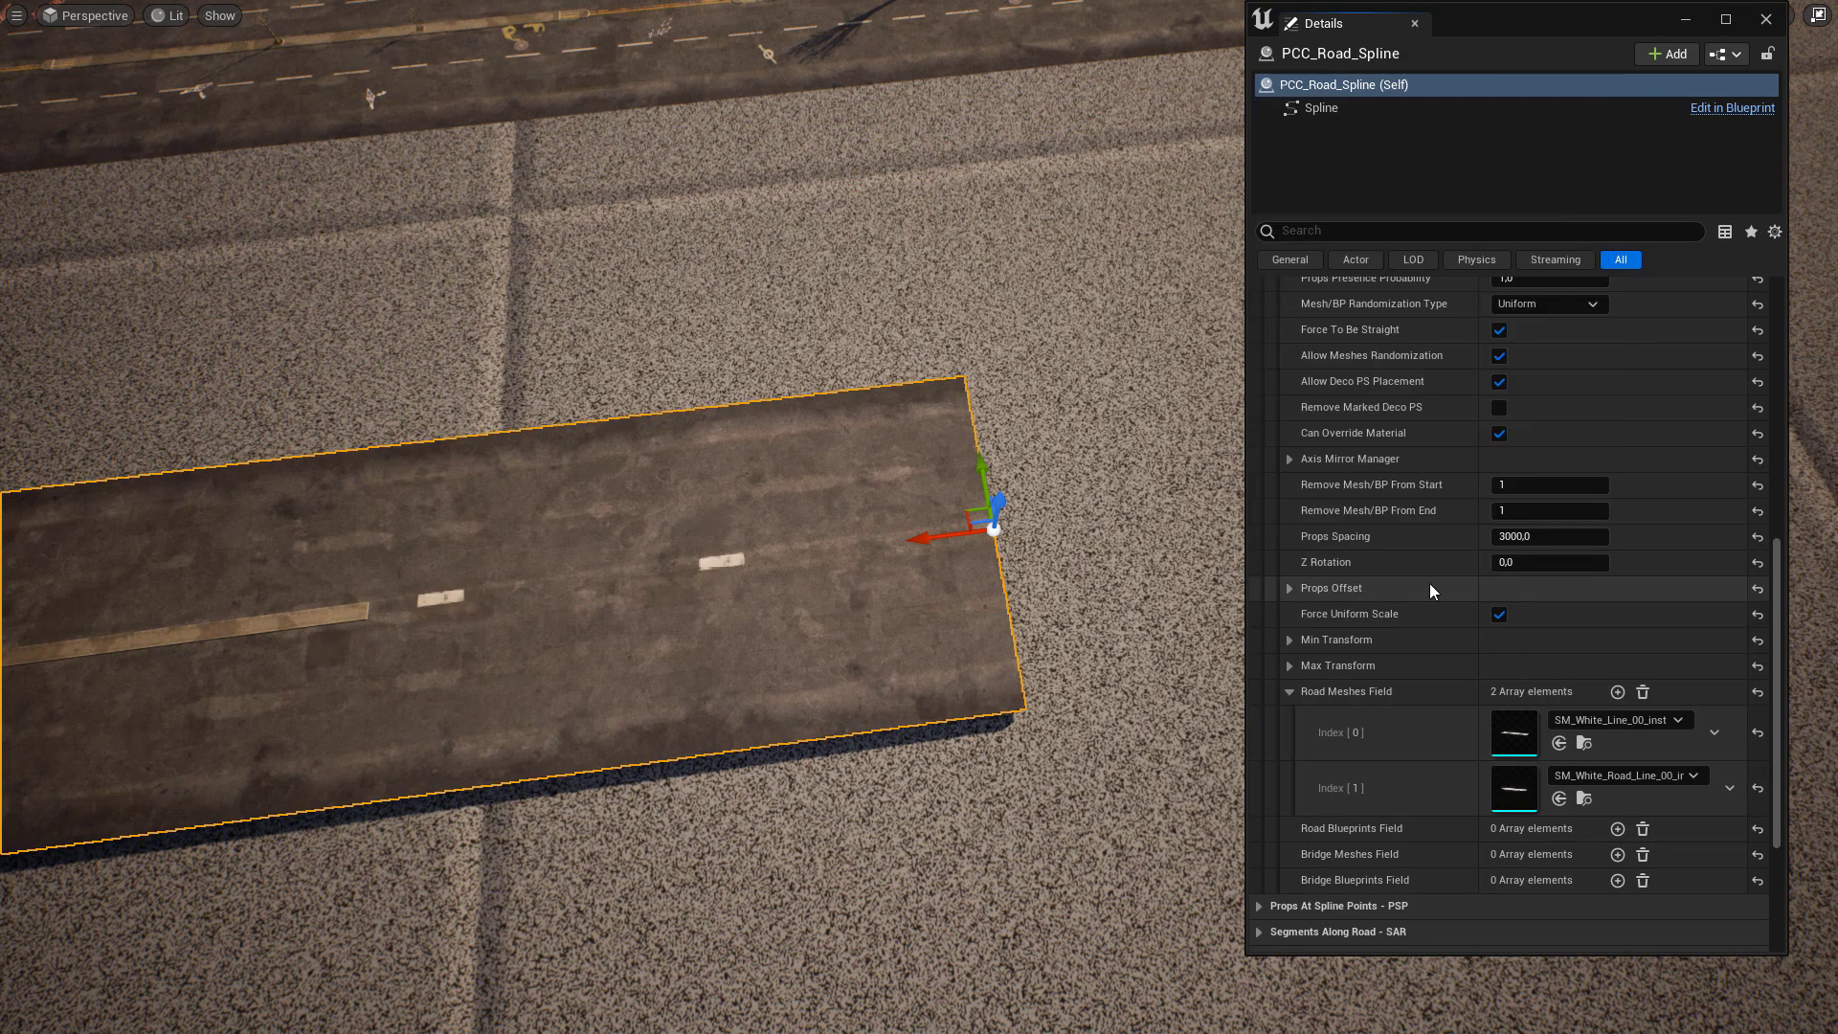
# Shift the white lane lines sideways from the road's centre by setting the props Offset Y to 800
pyautogui.moveTo(906, 762); pyautogui.dragTo(902, 745, button='right')
pyautogui.scroll(2, 1568, 566)
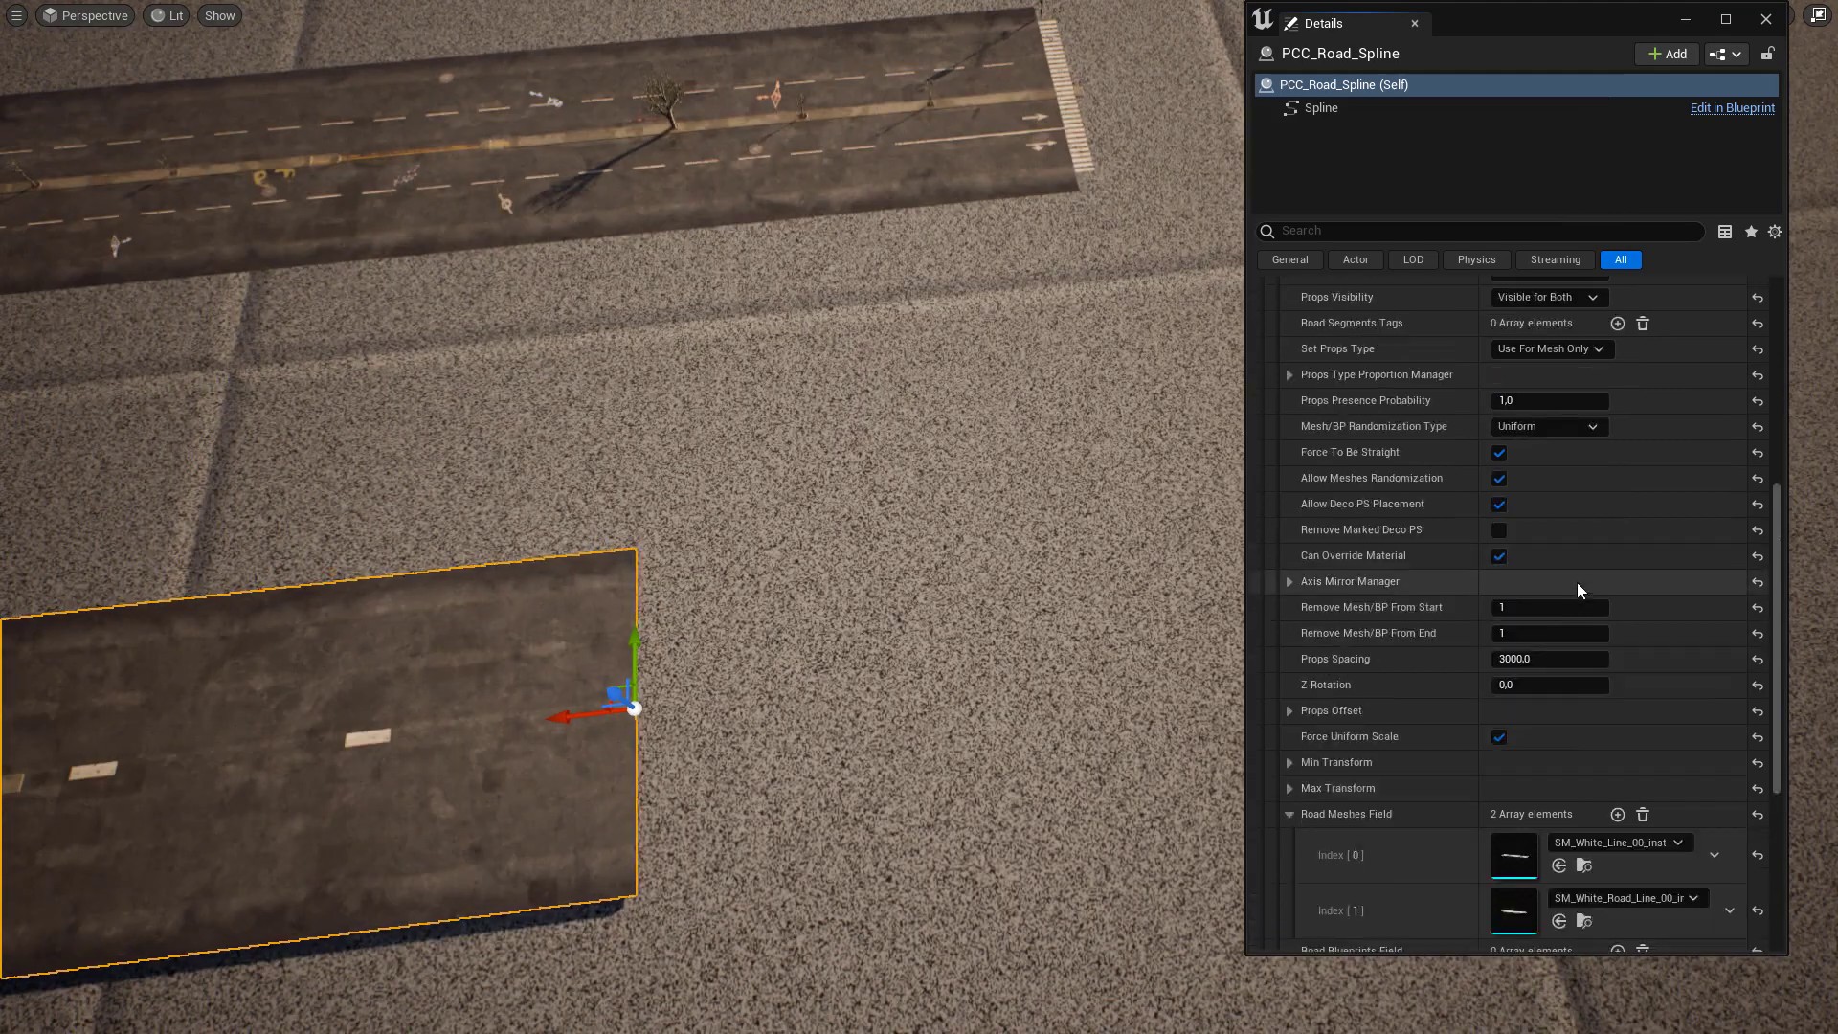
pyautogui.moveTo(561, 603); pyautogui.dragTo(561, 603, button='right')
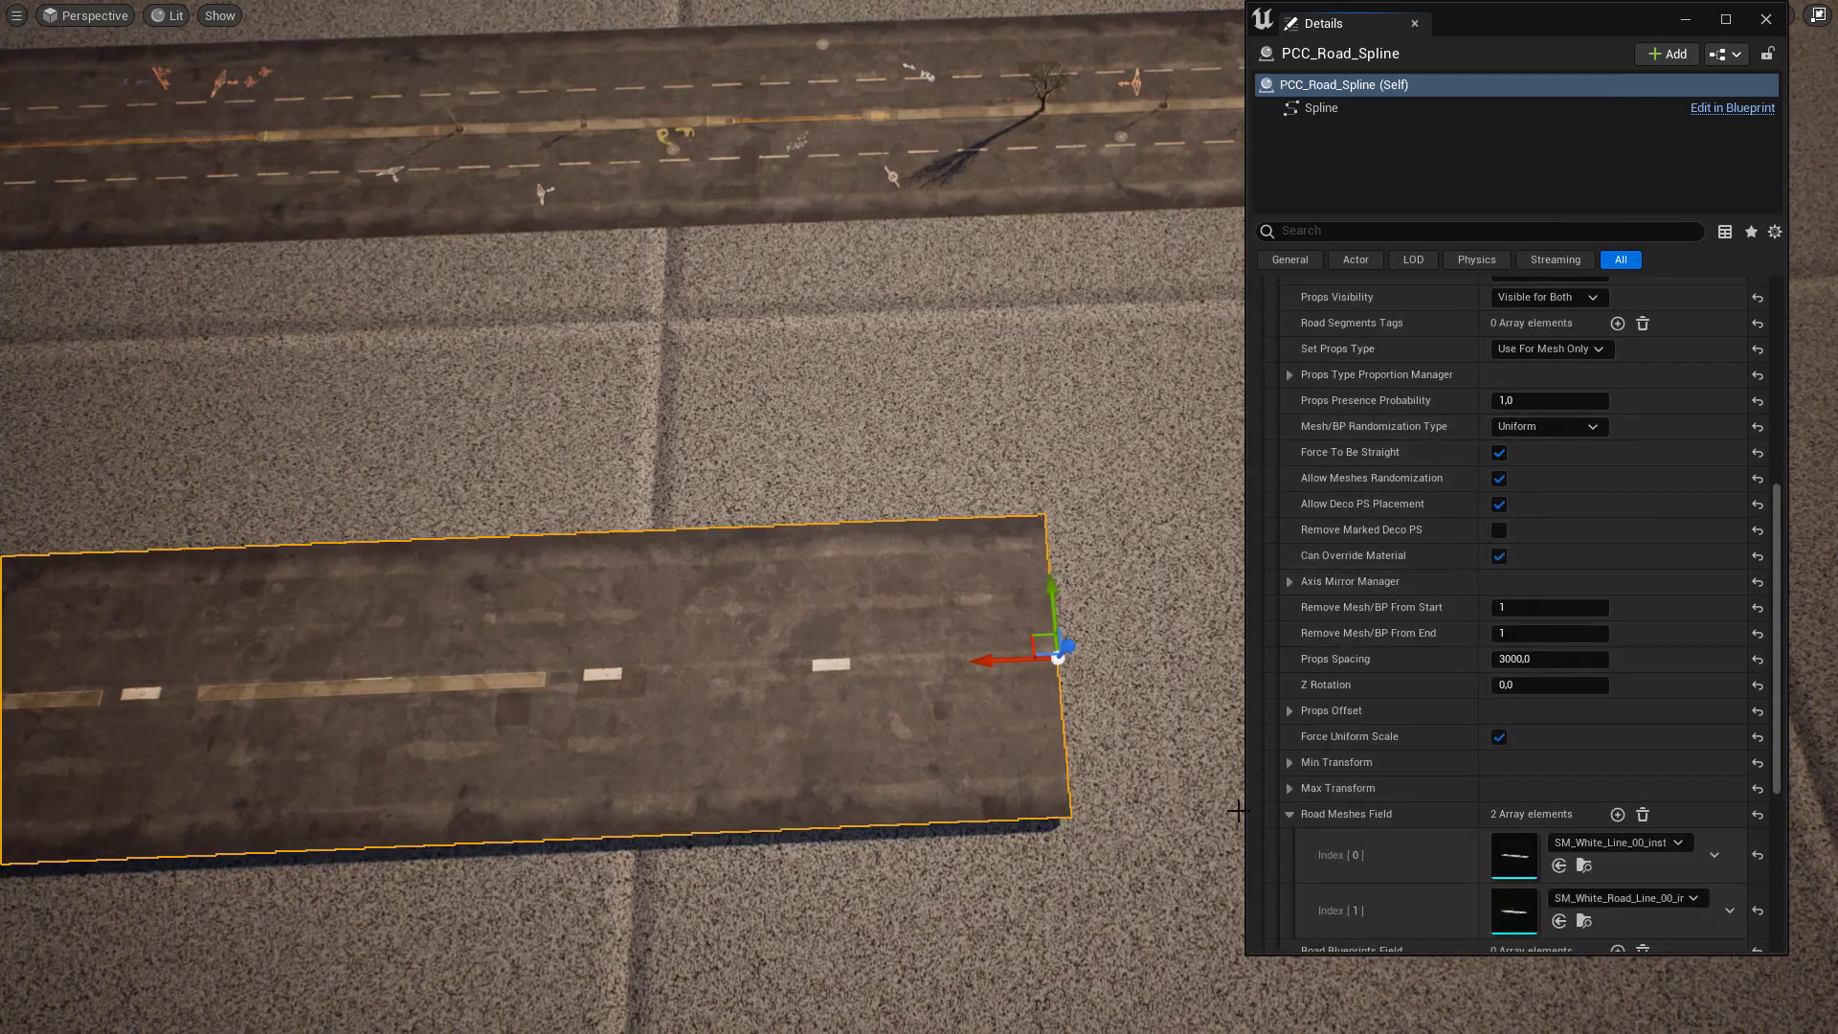
pyautogui.click(1290, 710)
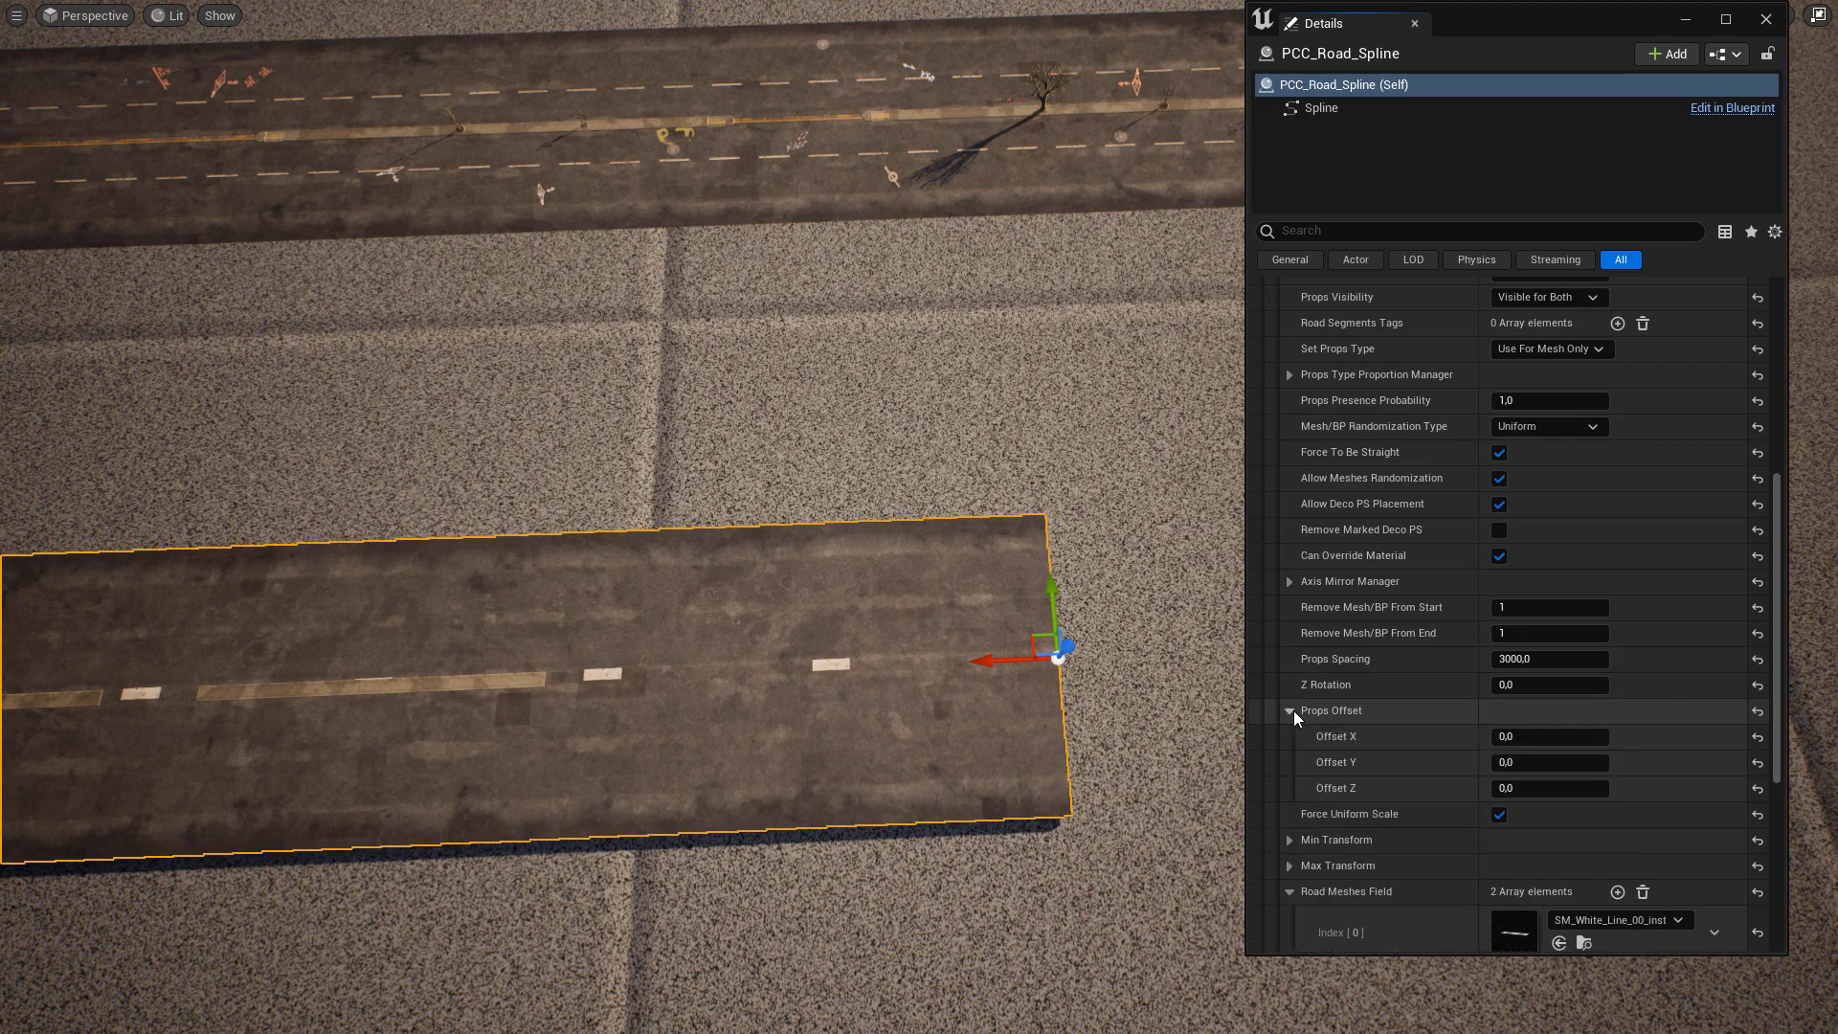
pyautogui.click(1539, 763)
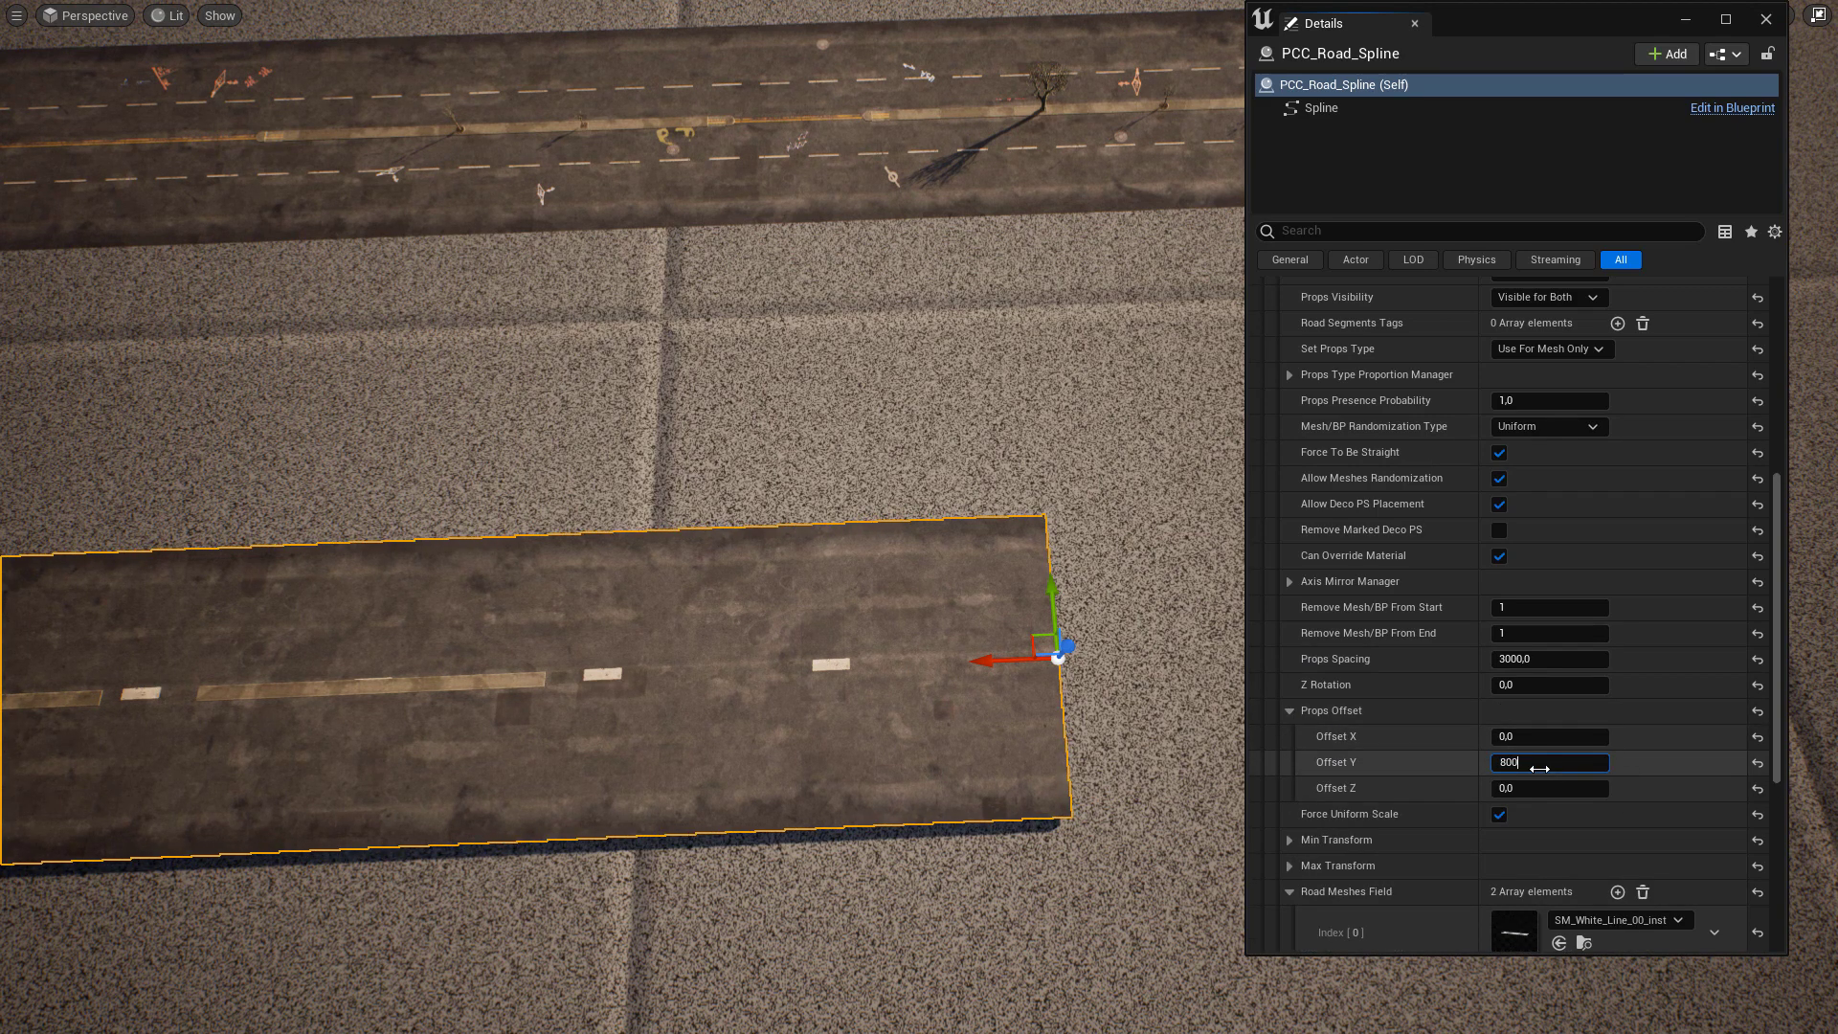
pyautogui.press('Return')
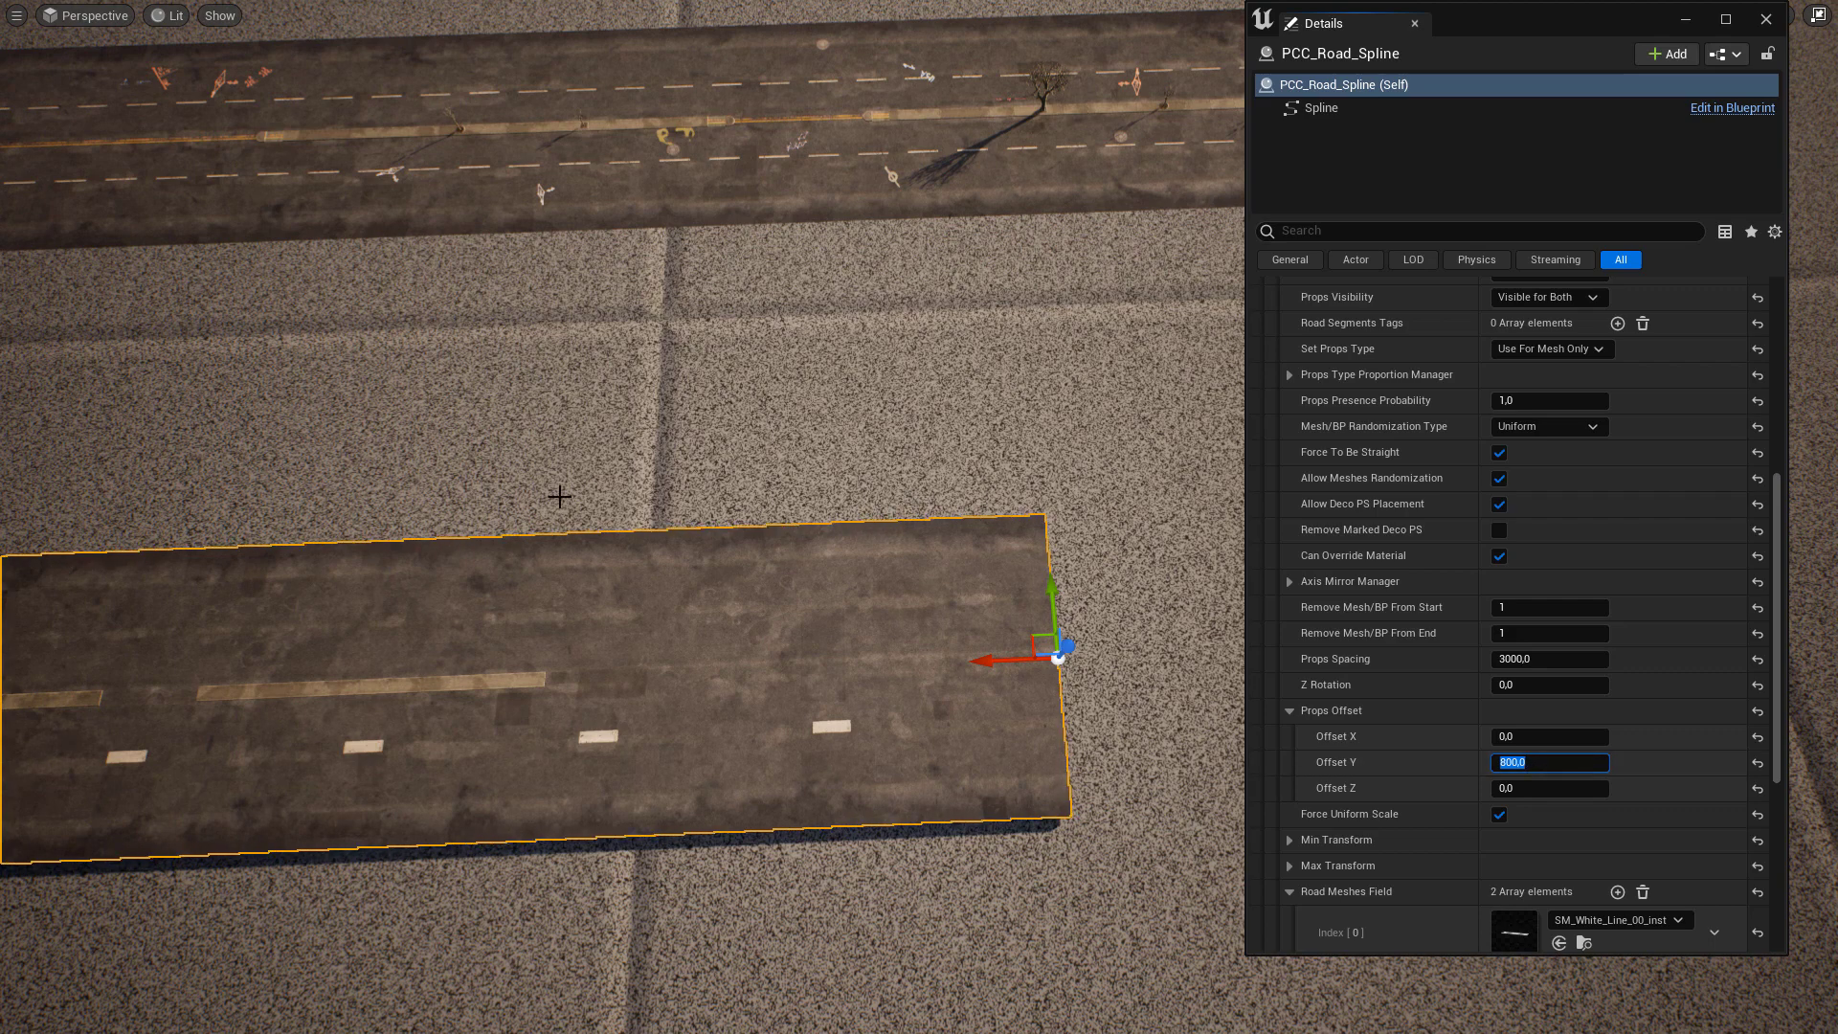
pyautogui.scroll(4, 558, 497)
pyautogui.moveTo(651, 644); pyautogui.dragTo(622, 565)
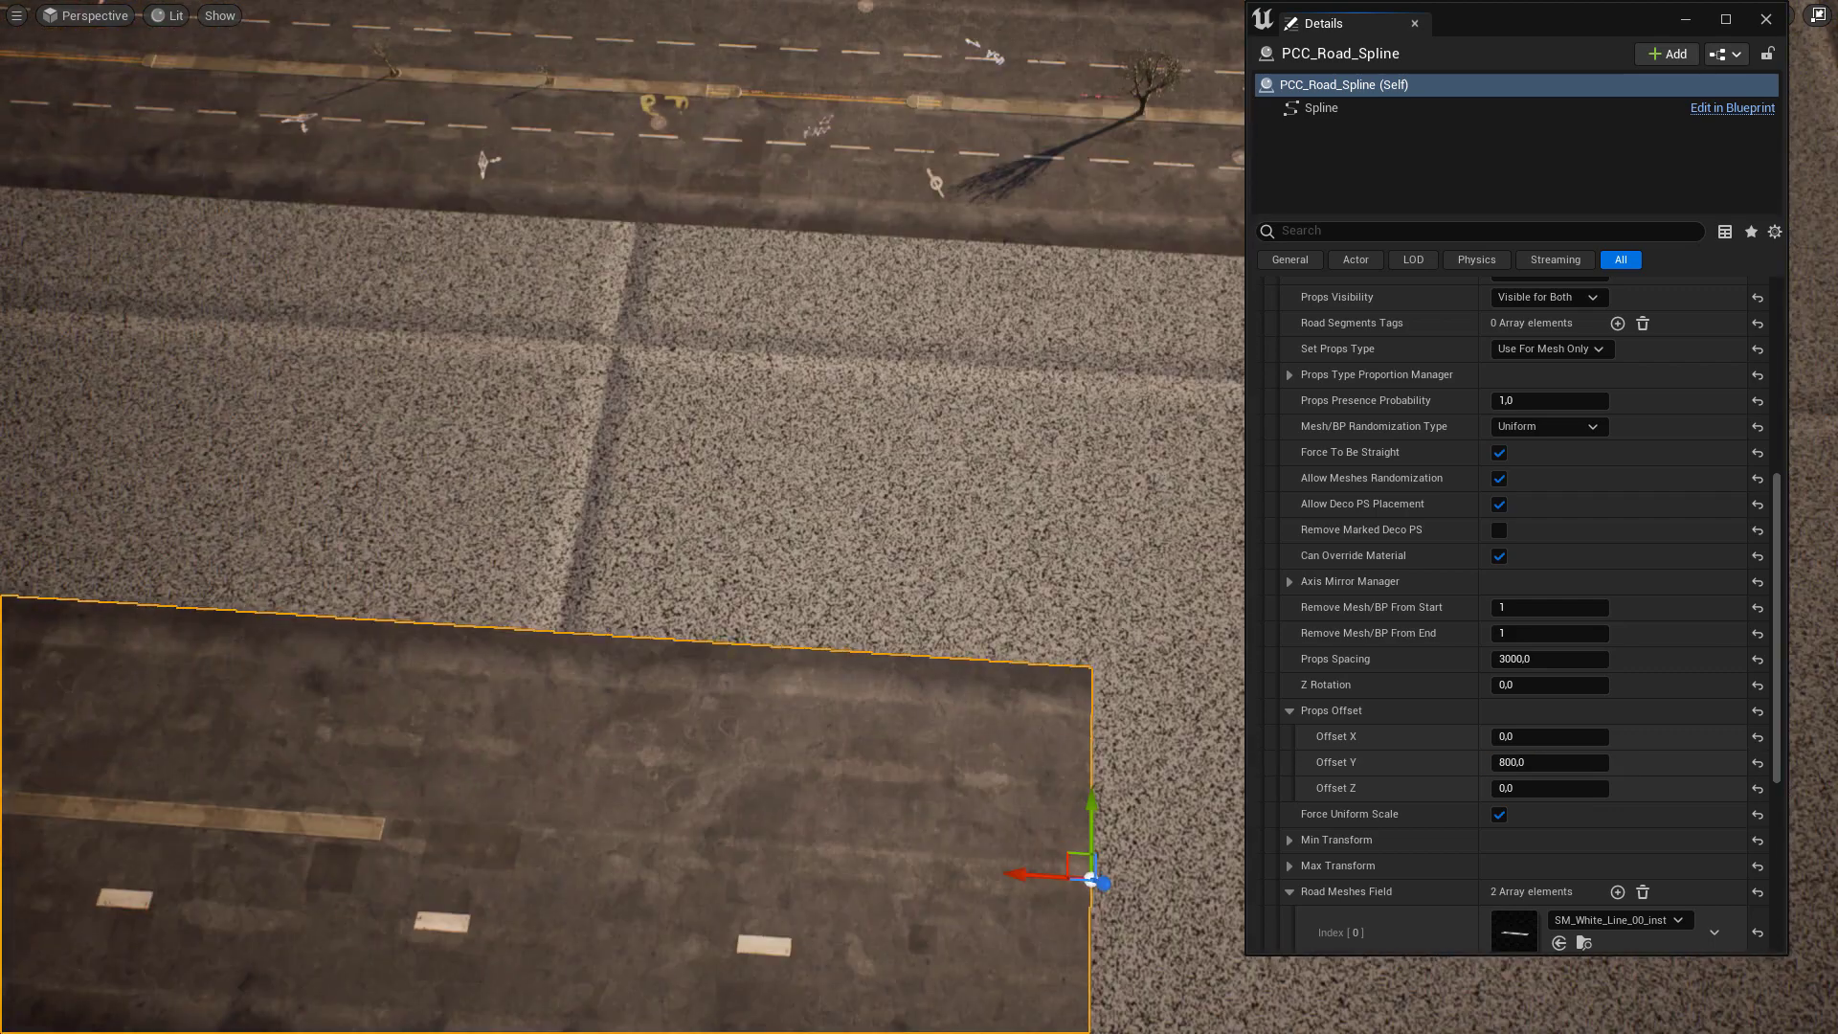
pyautogui.moveTo(1009, 624); pyautogui.dragTo(1009, 704)
pyautogui.click(1289, 710)
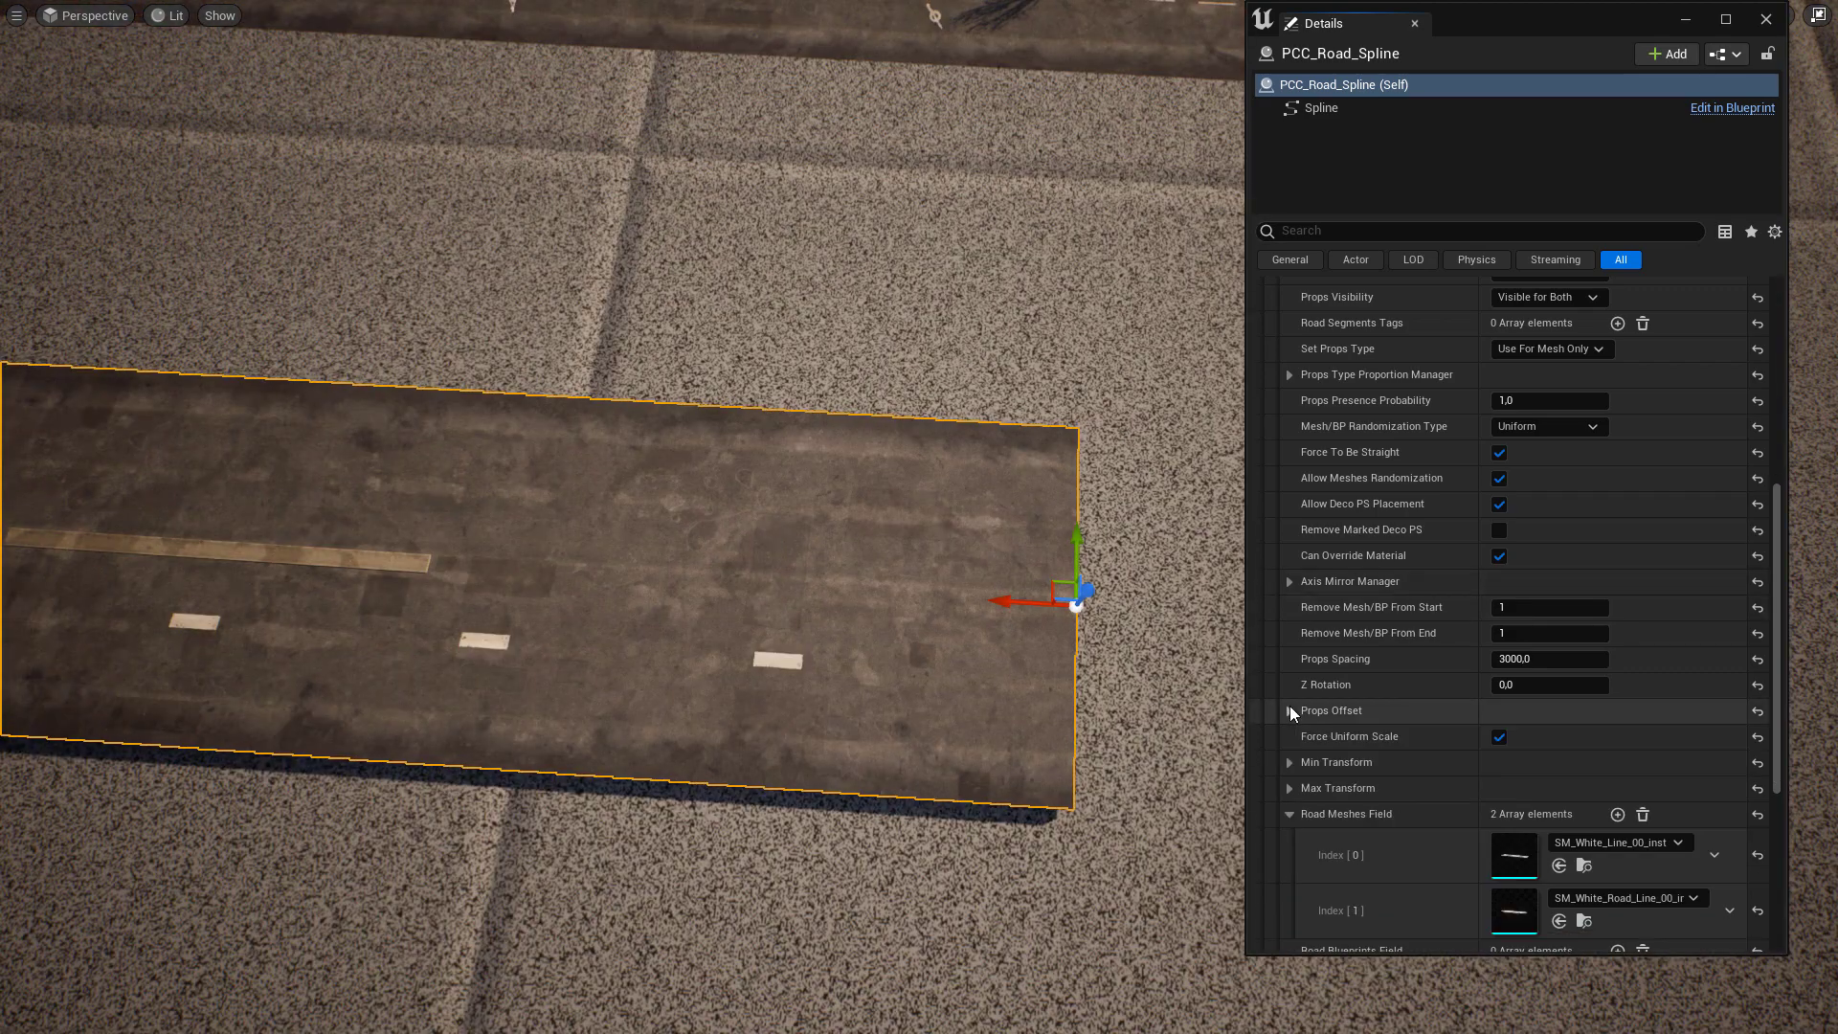
# Set the Props Spacing of the "Road lane at left" props to 800 to tighten the gaps between the white lines
pyautogui.scroll(2, 1009, 712)
pyautogui.scroll(-3, 878, 713)
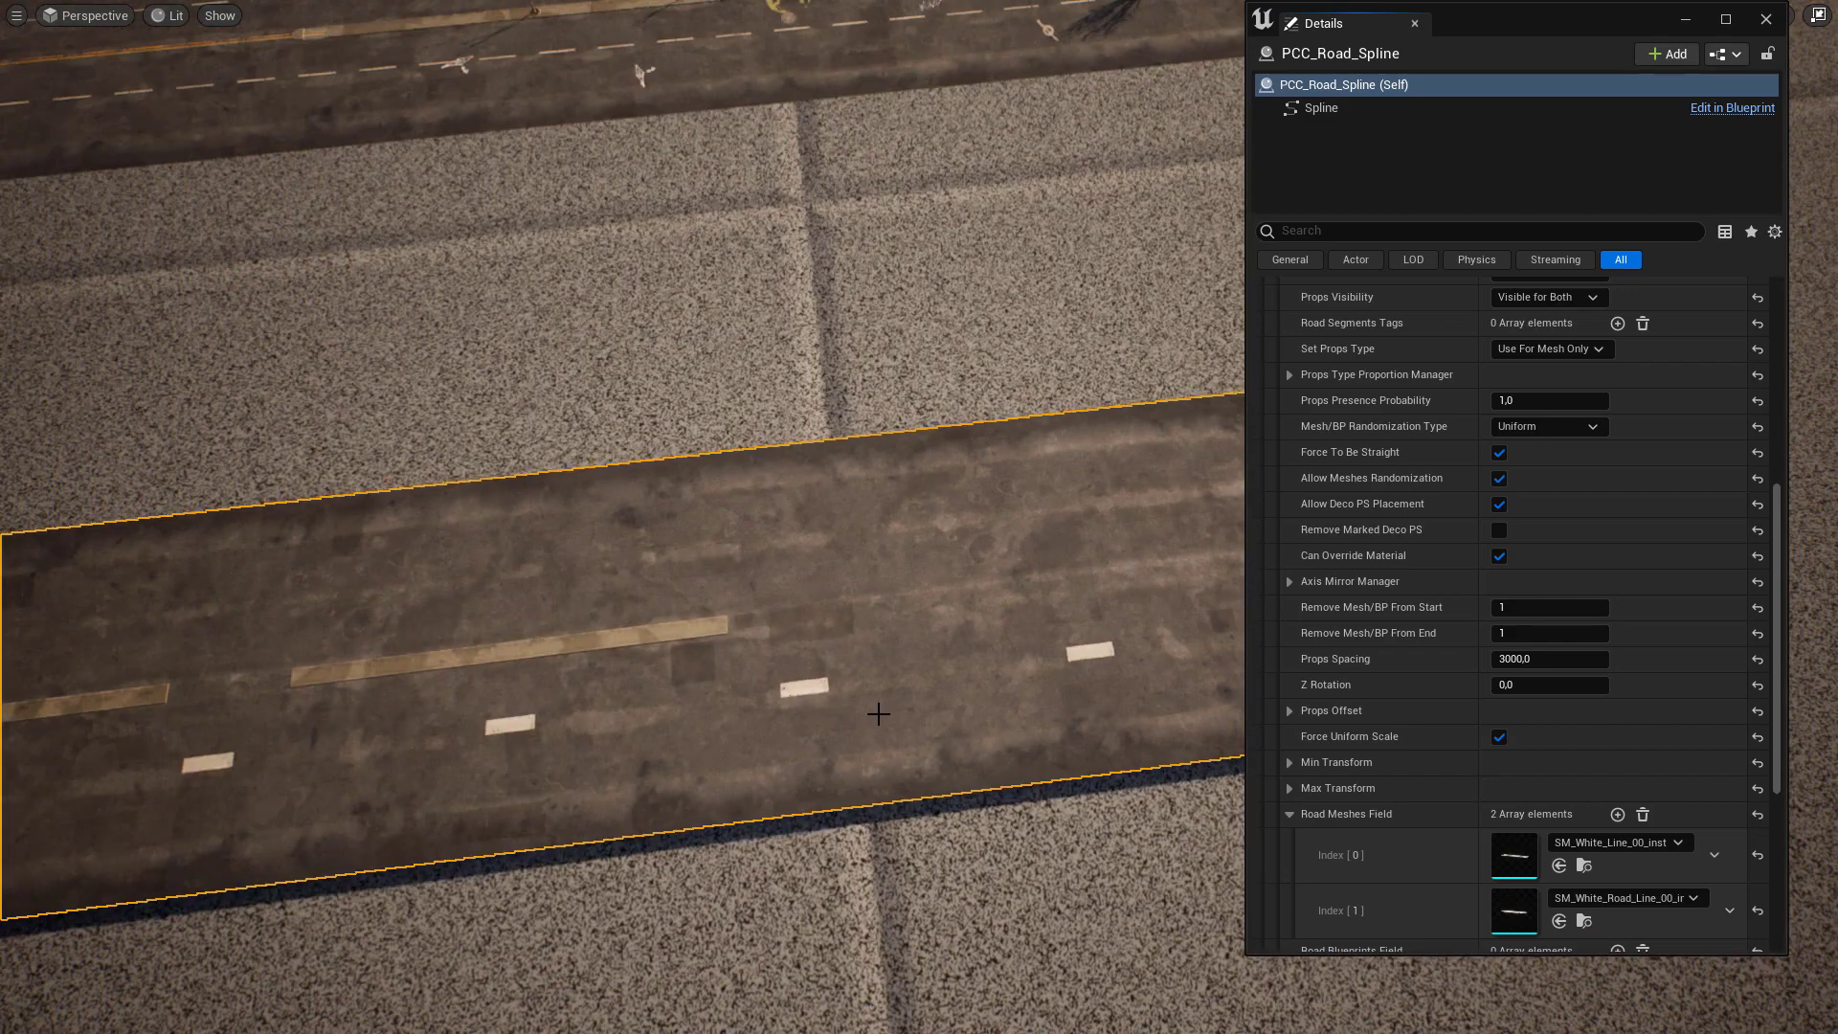
pyautogui.moveTo(949, 669); pyautogui.dragTo(987, 669, button='right')
pyautogui.press('d')
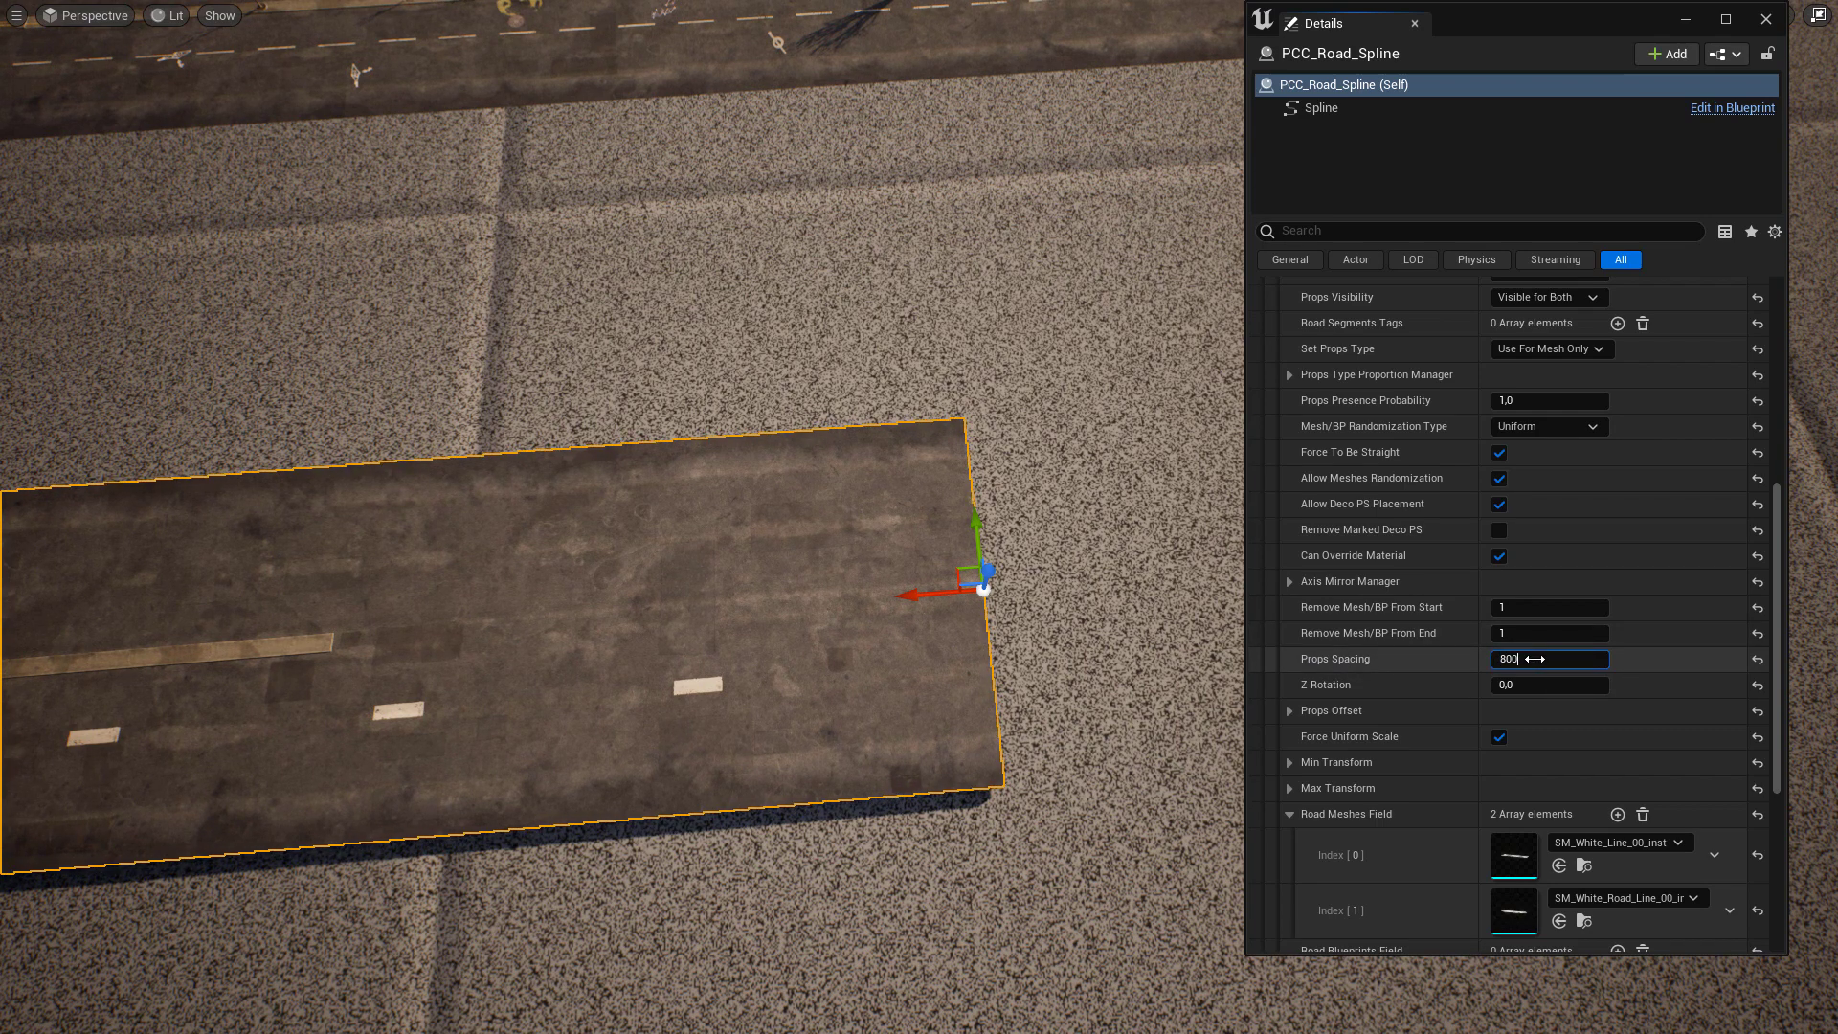
pyautogui.press('Return')
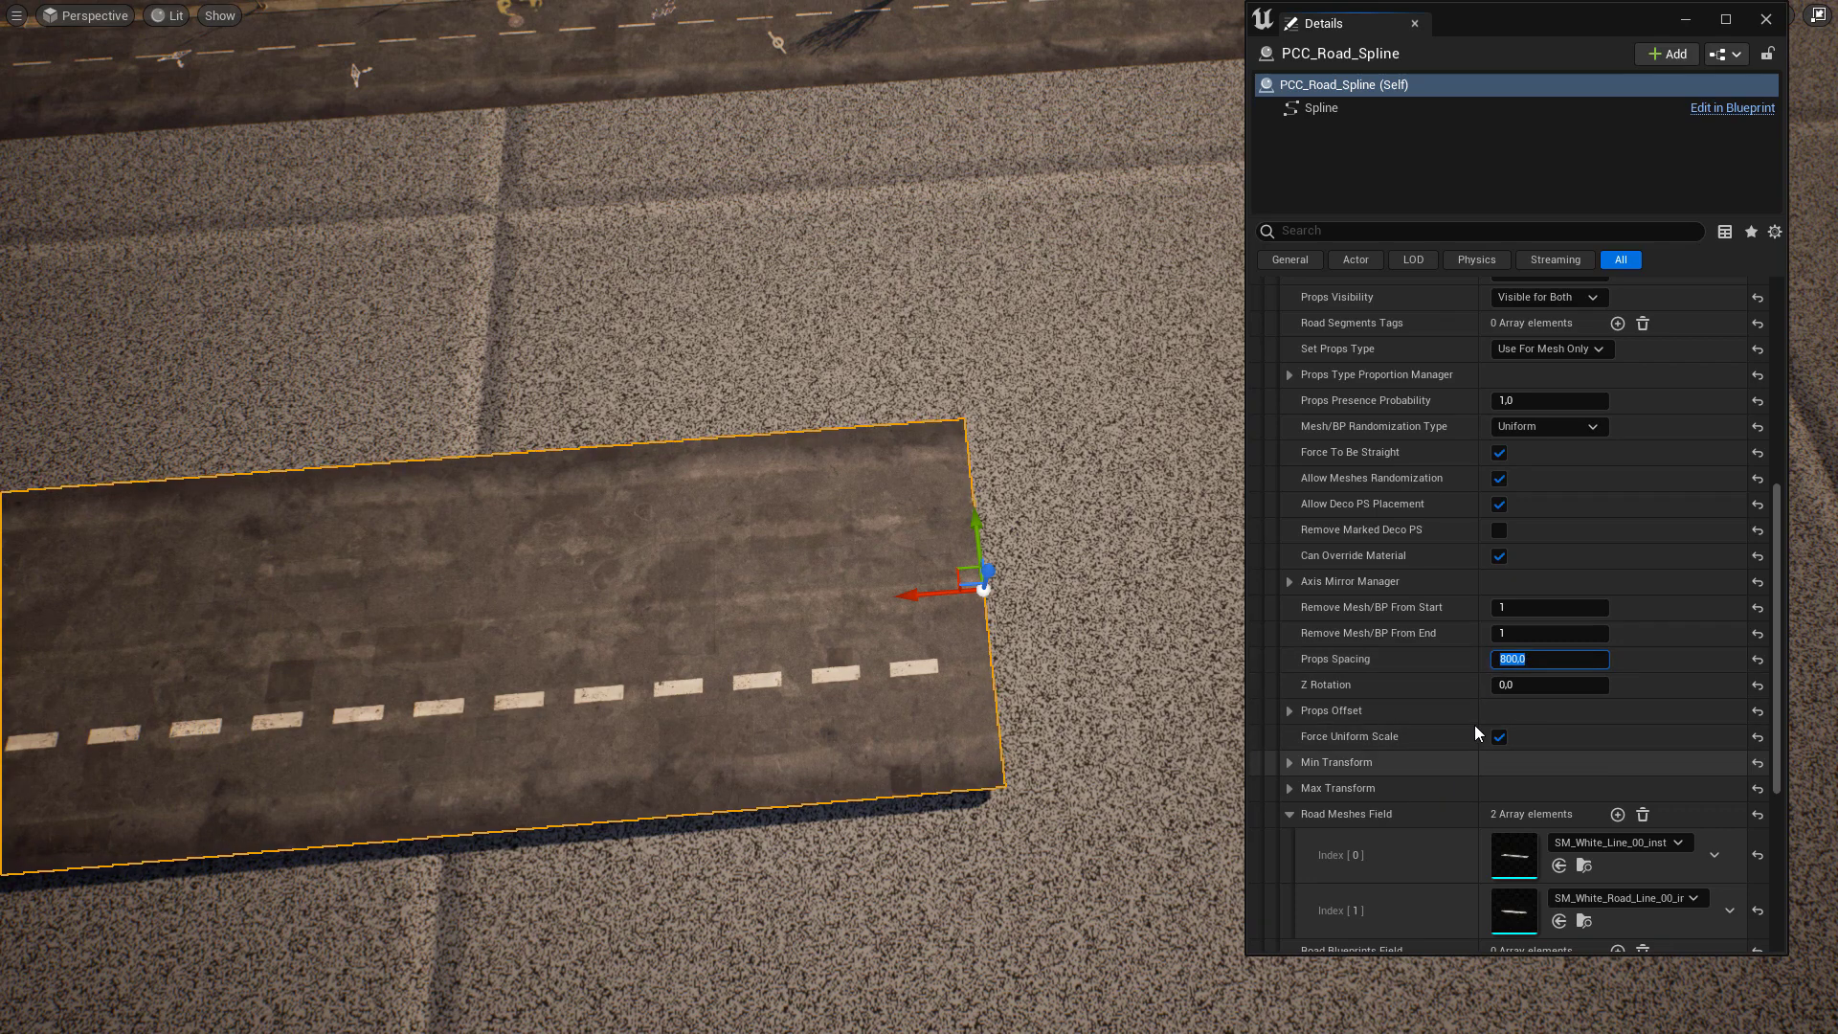
# Check the lane line offset on the detailed example road and set the plain road's props Offset Y to 742
pyautogui.click(1290, 711)
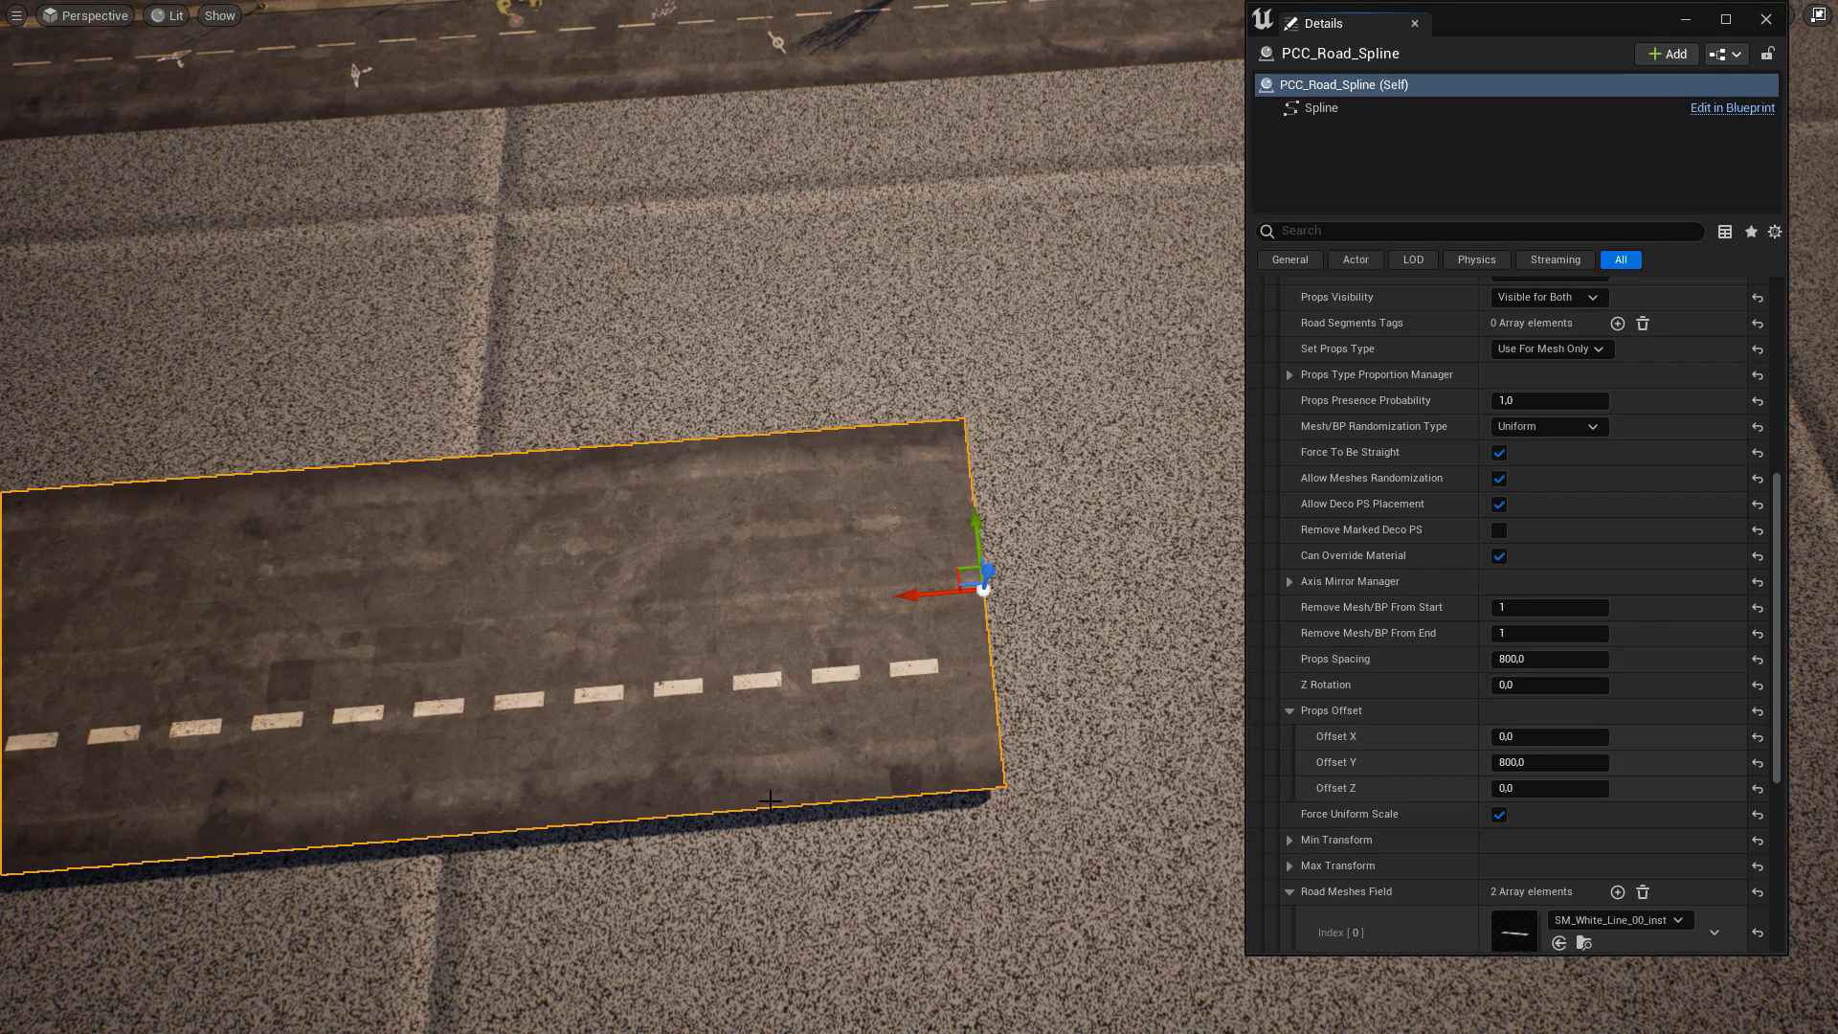
pyautogui.moveTo(814, 751); pyautogui.dragTo(785, 613)
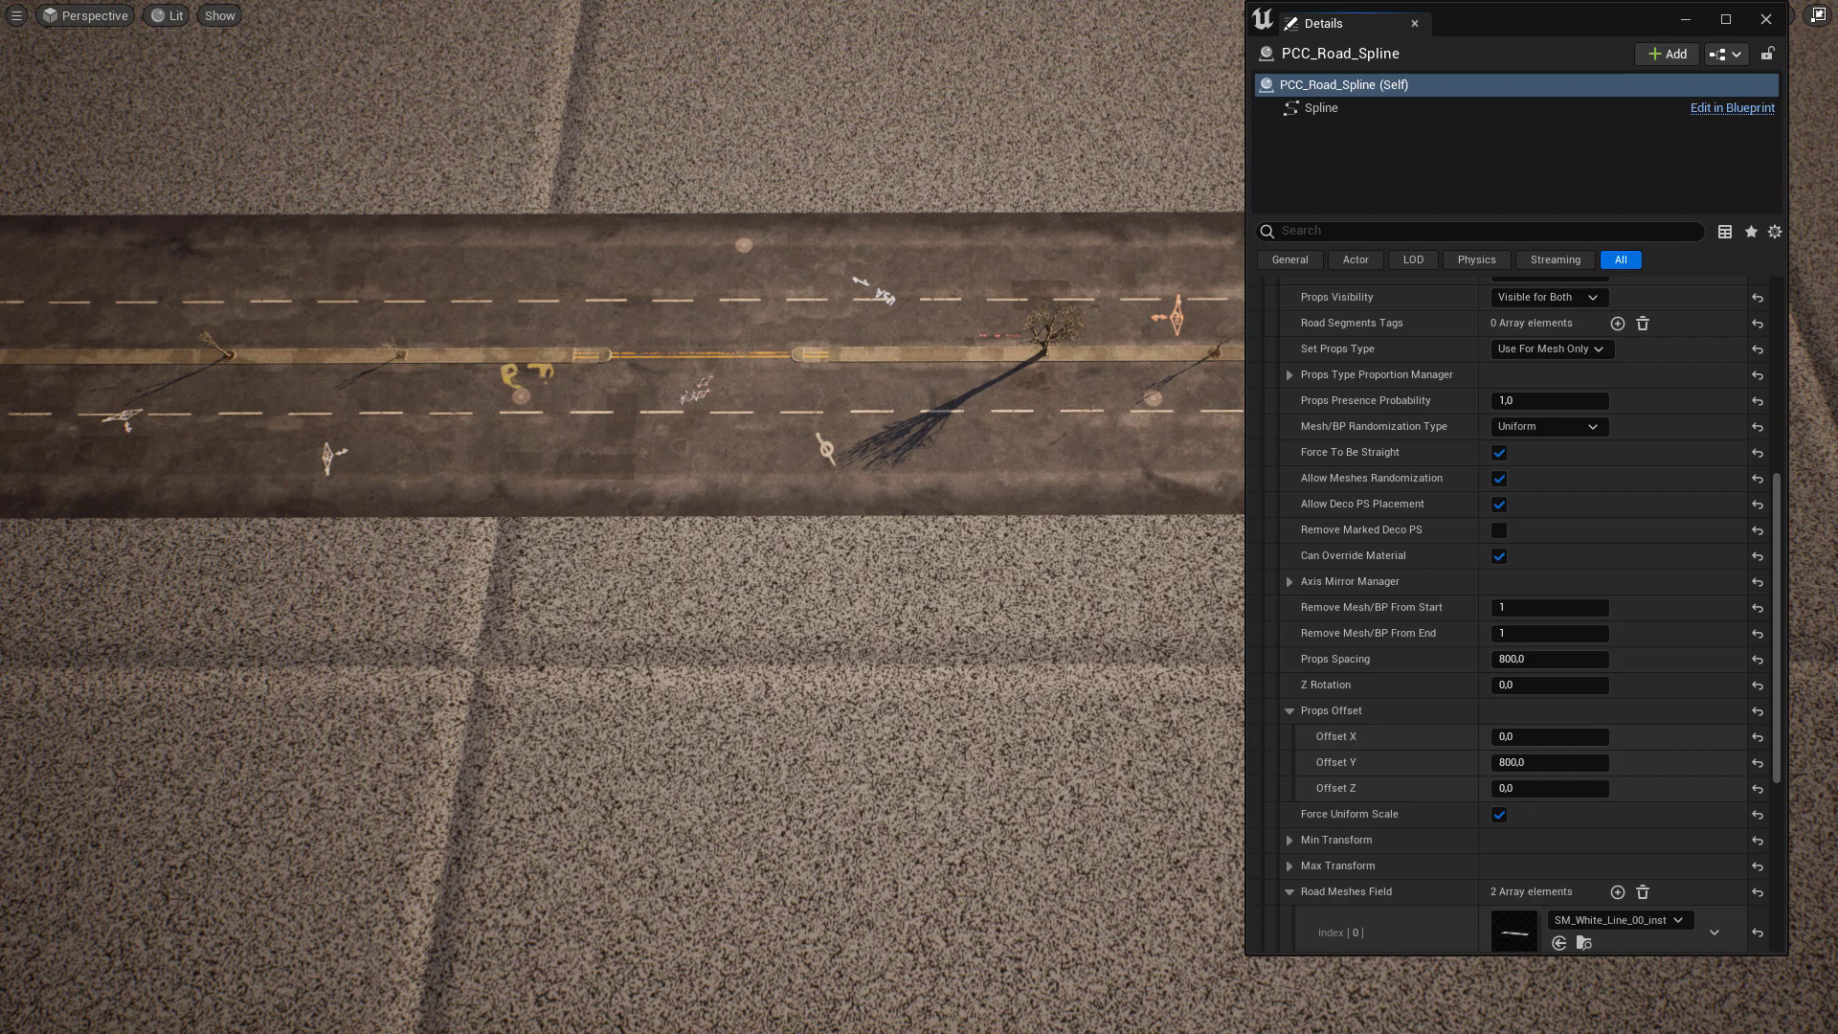
pyautogui.click(785, 450)
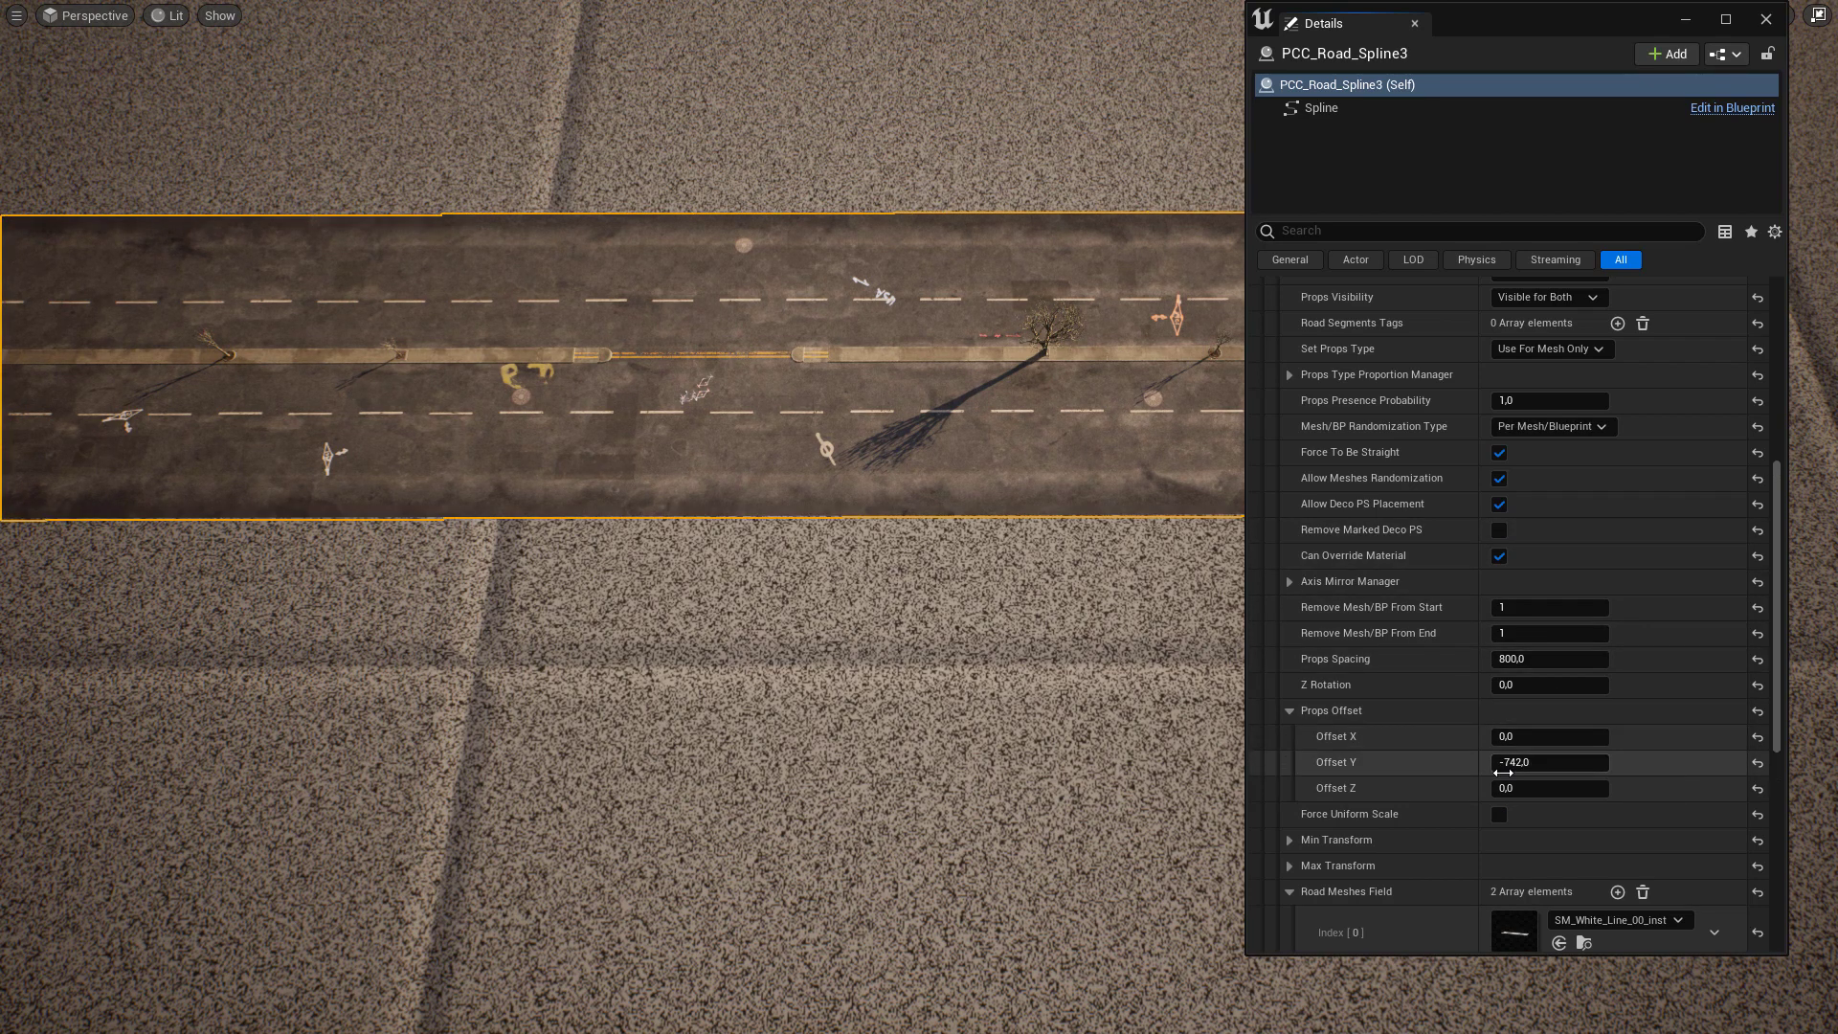
pyautogui.moveTo(910, 706); pyautogui.dragTo(848, 495)
pyautogui.click(889, 314)
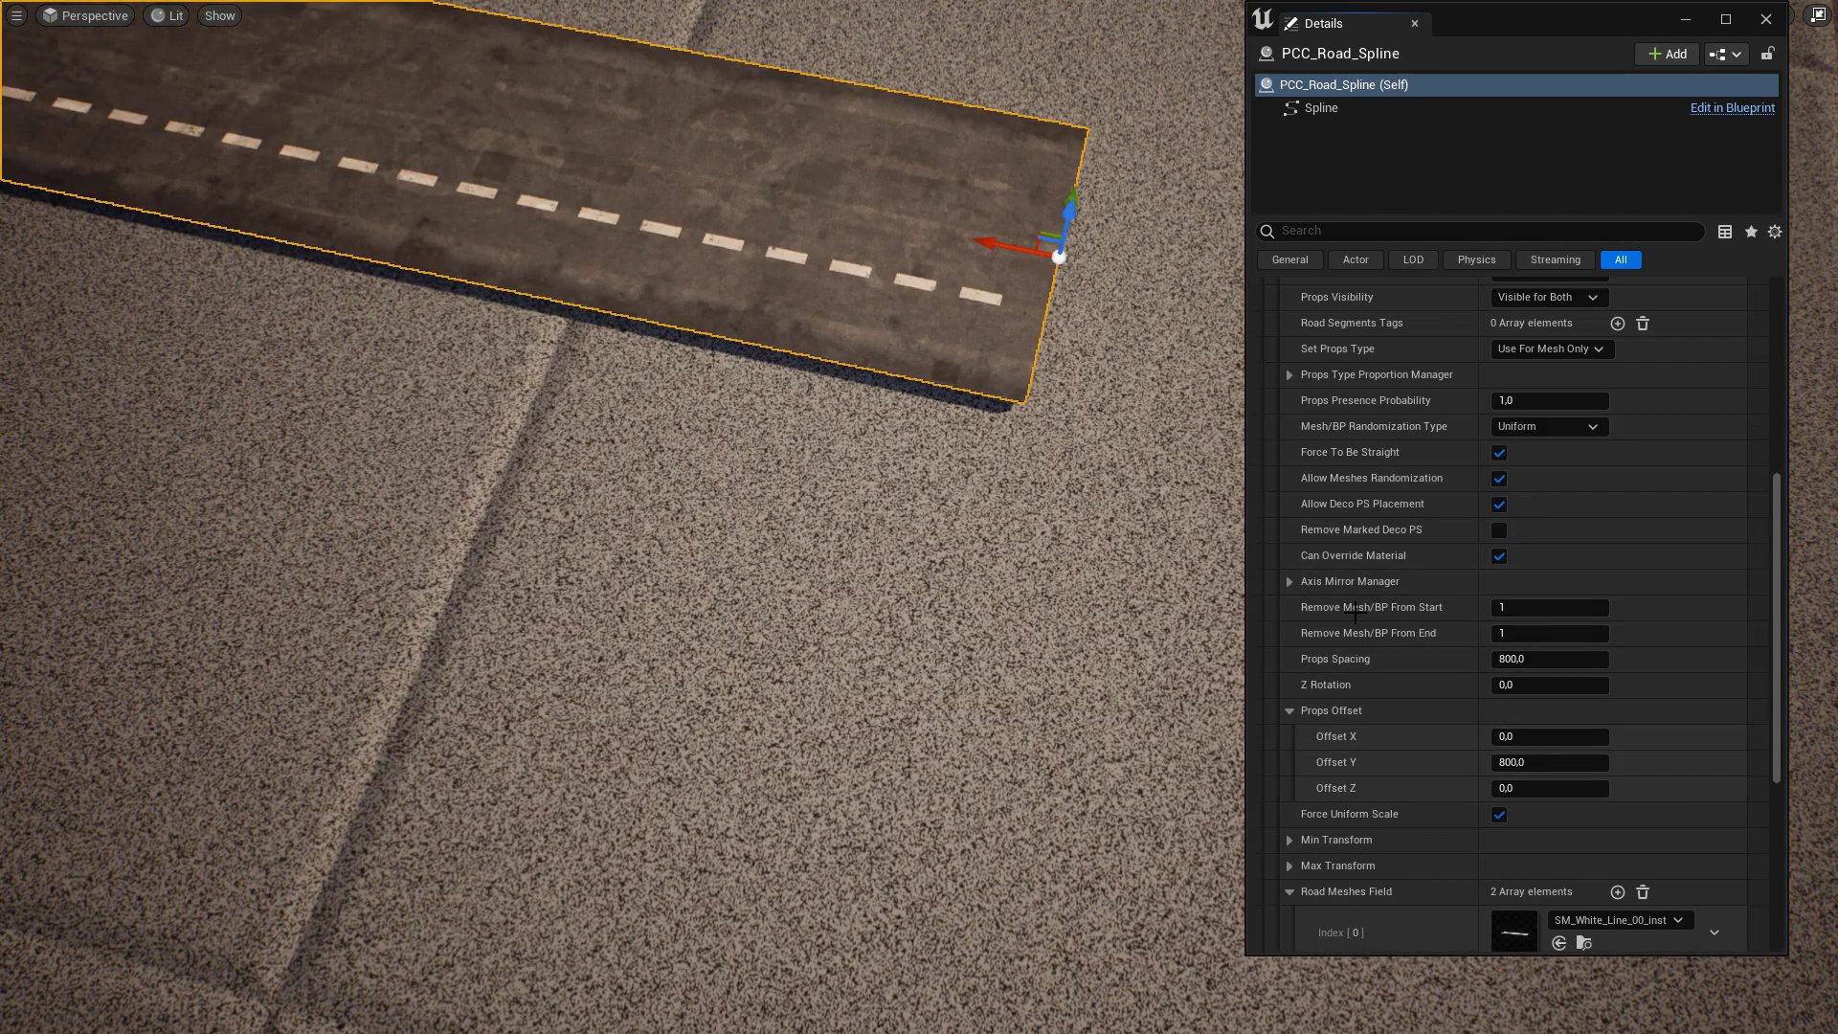
pyautogui.write('742')
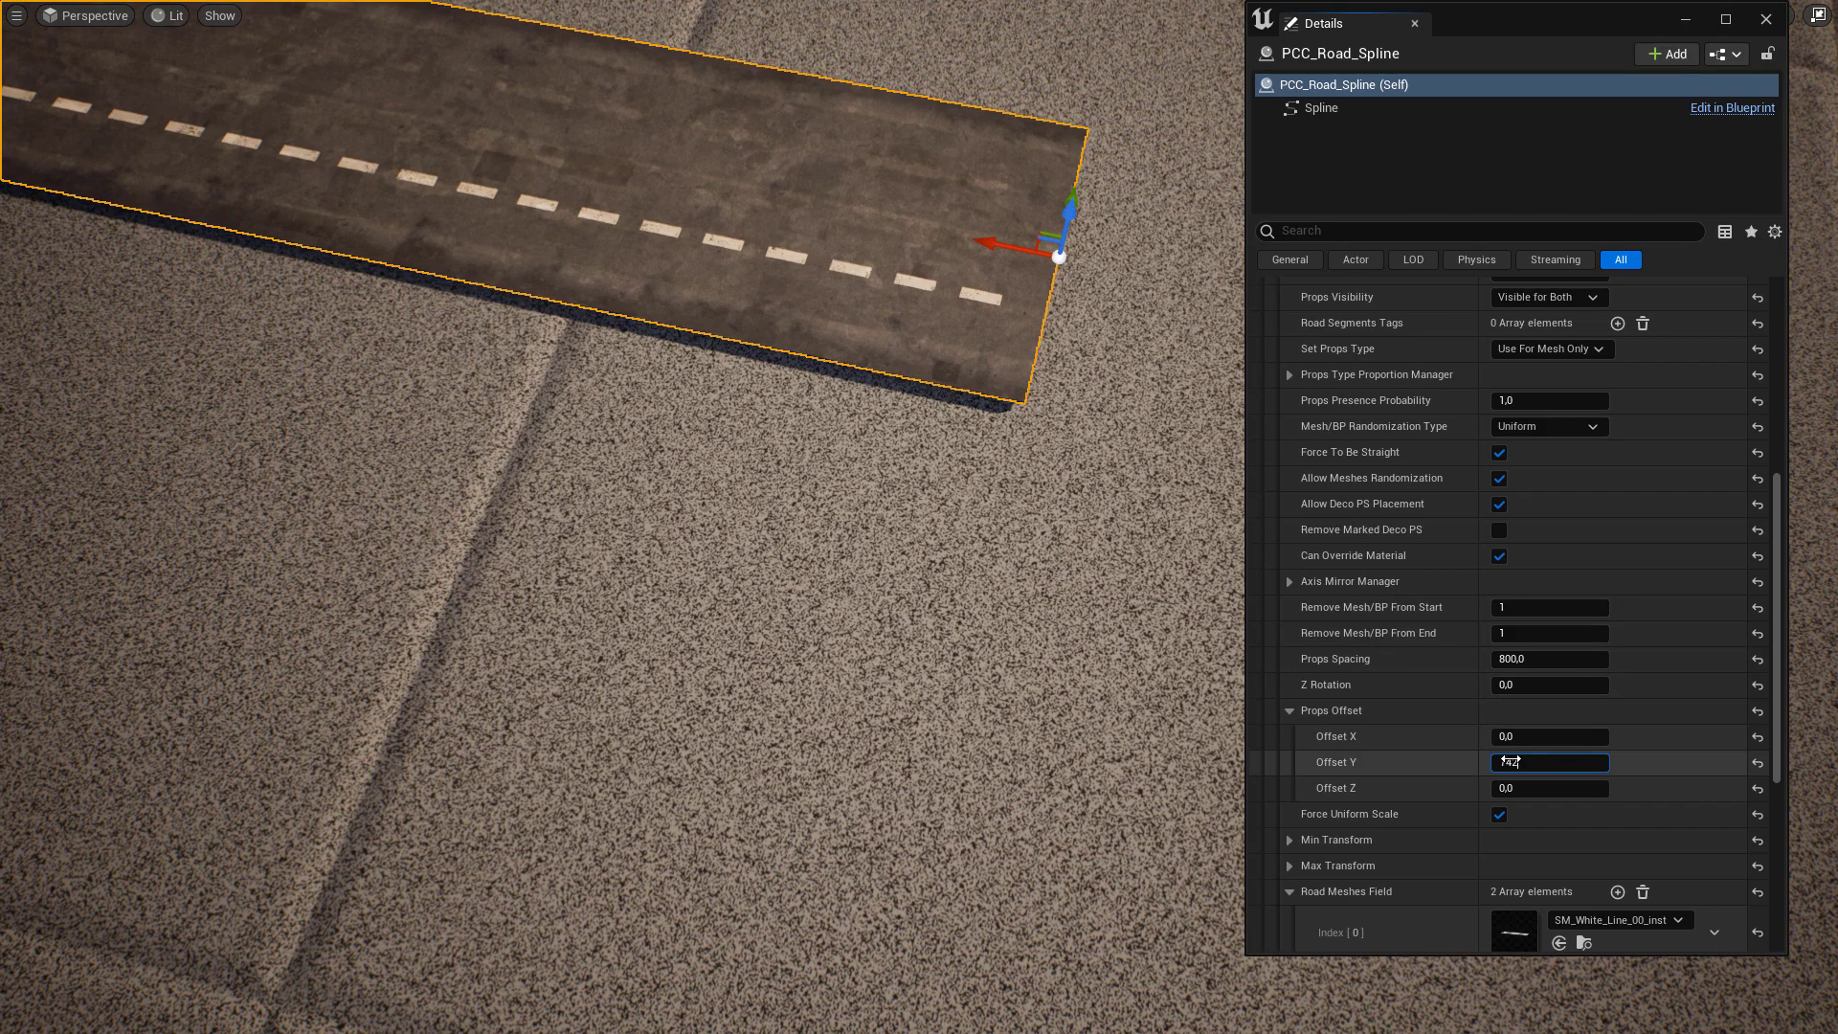
pyautogui.press('Return')
pyautogui.moveTo(919, 672); pyautogui.dragTo(900, 565)
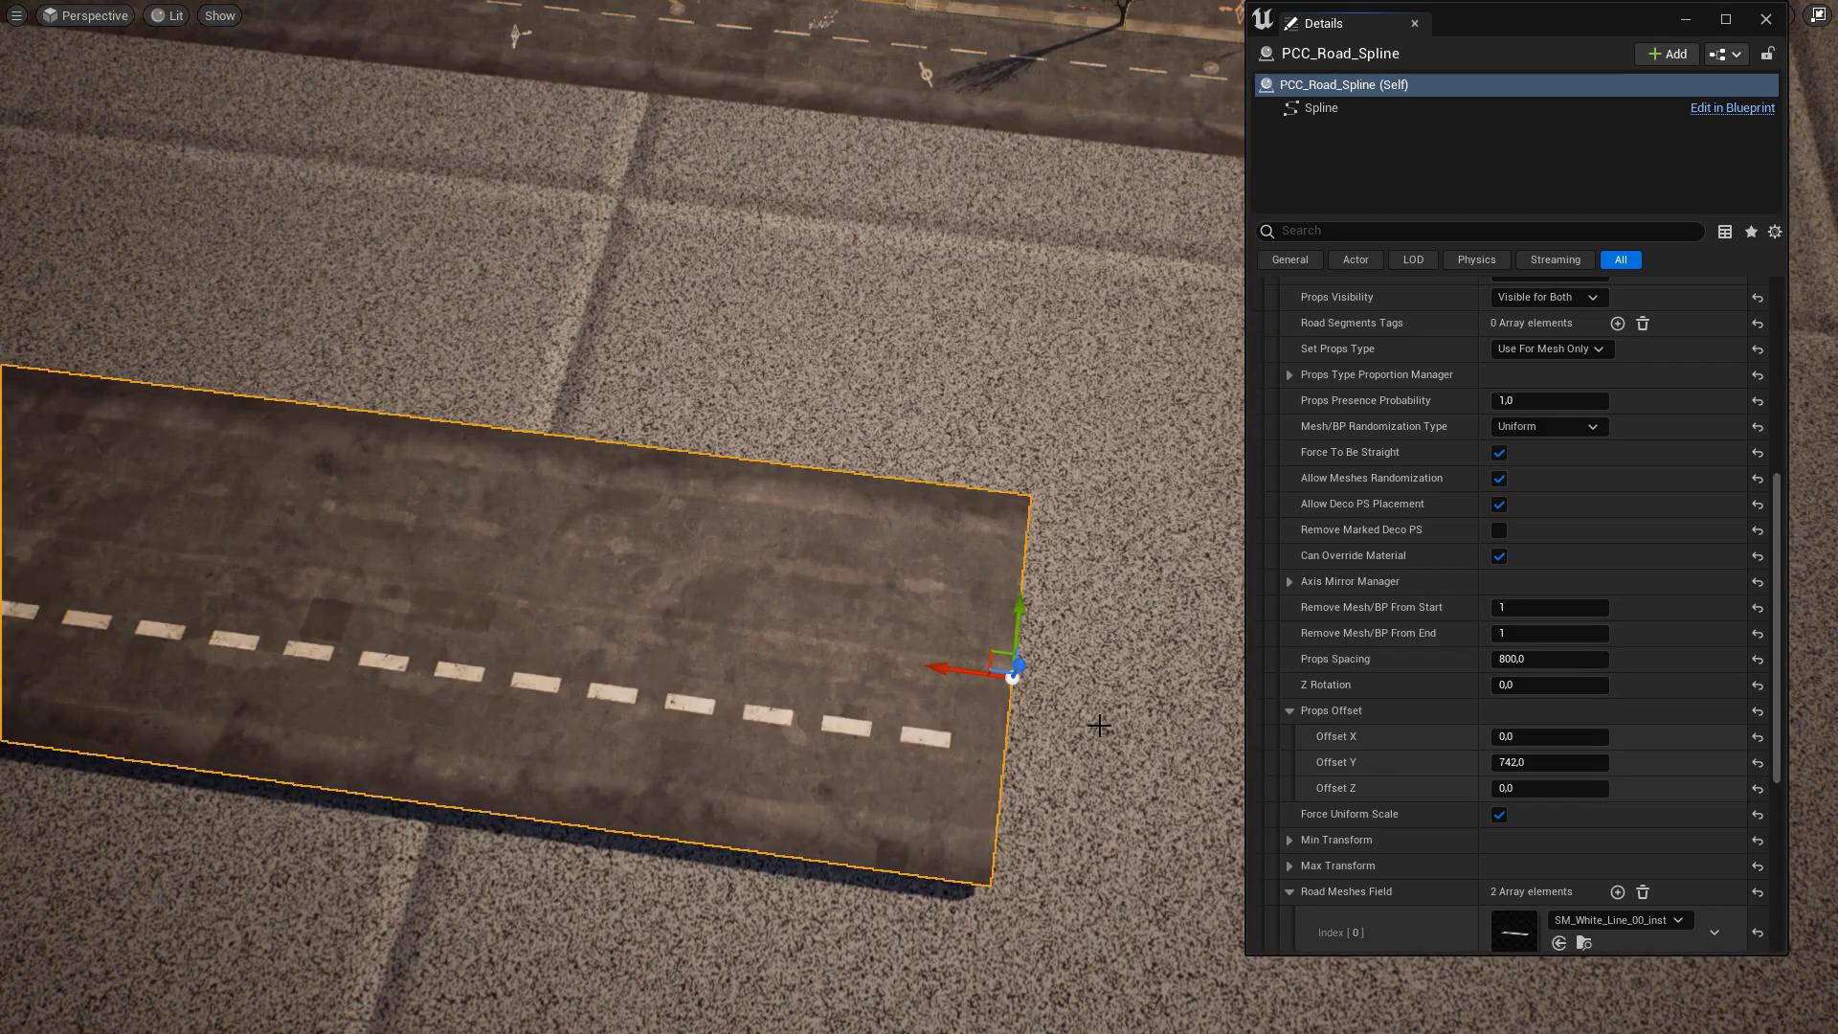
pyautogui.moveTo(1099, 725); pyautogui.dragTo(1177, 726, button='right')
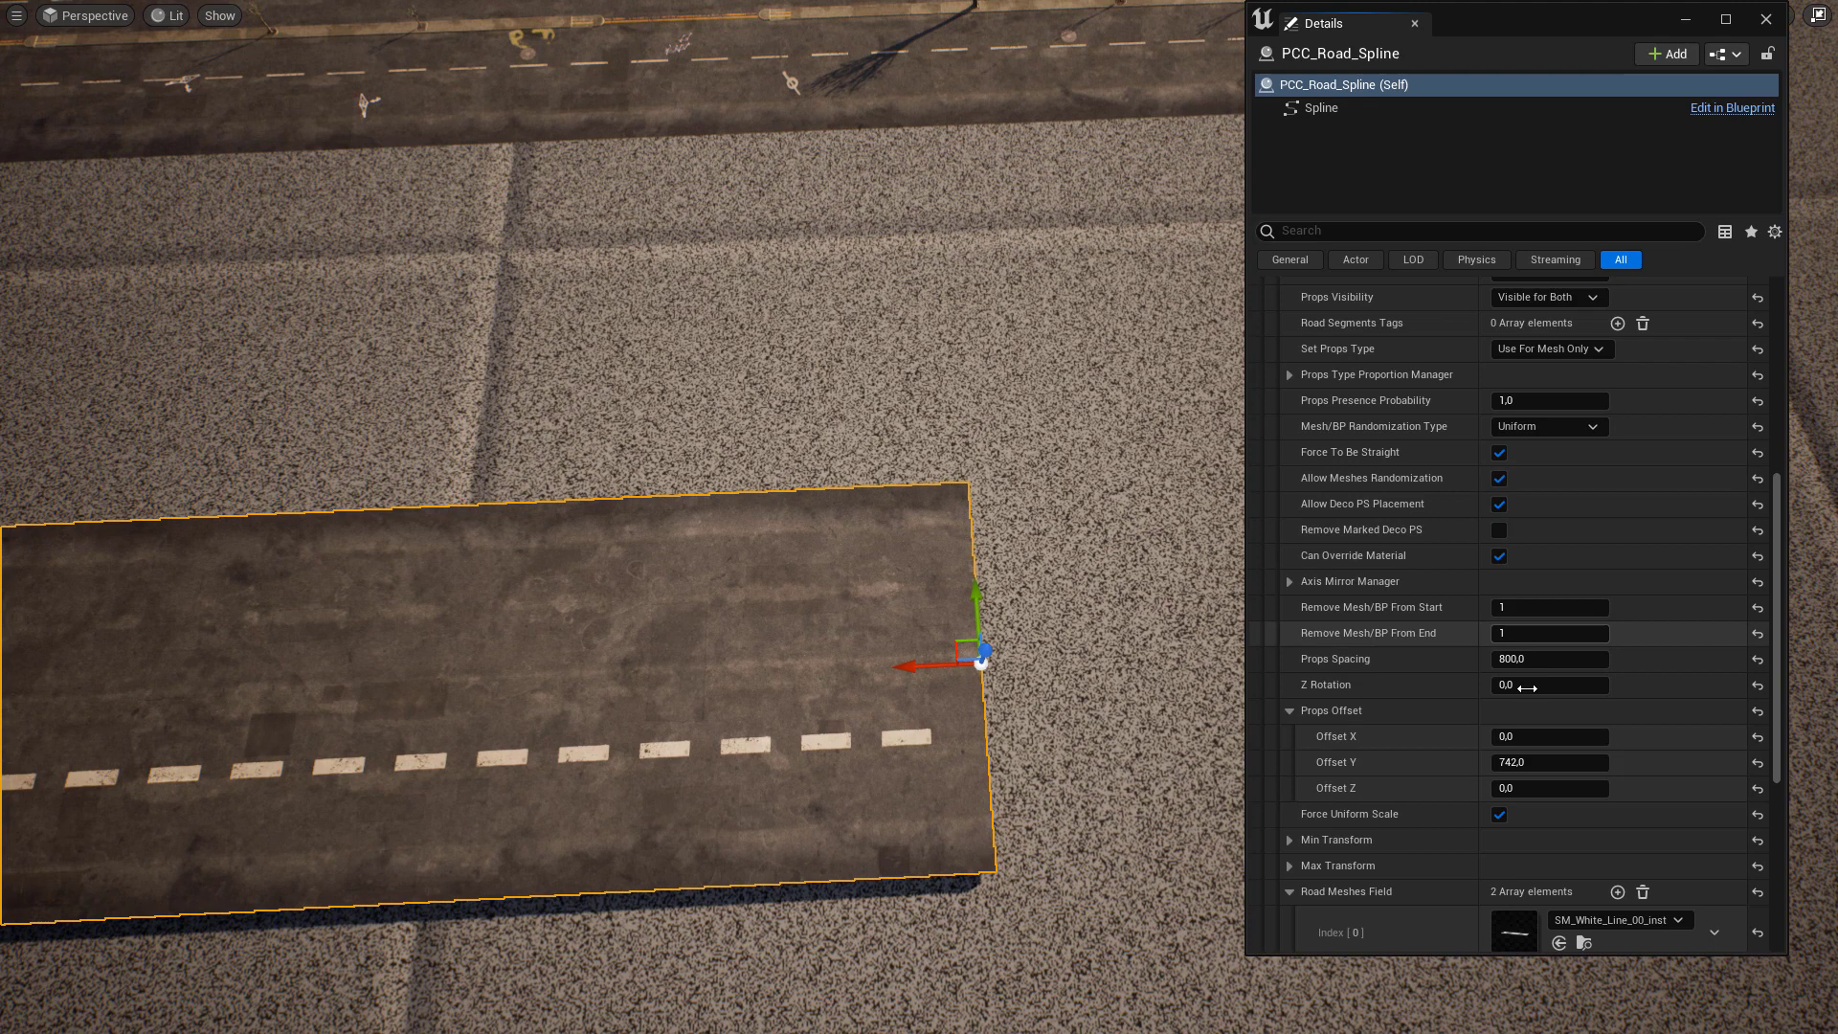
pyautogui.click(1290, 710)
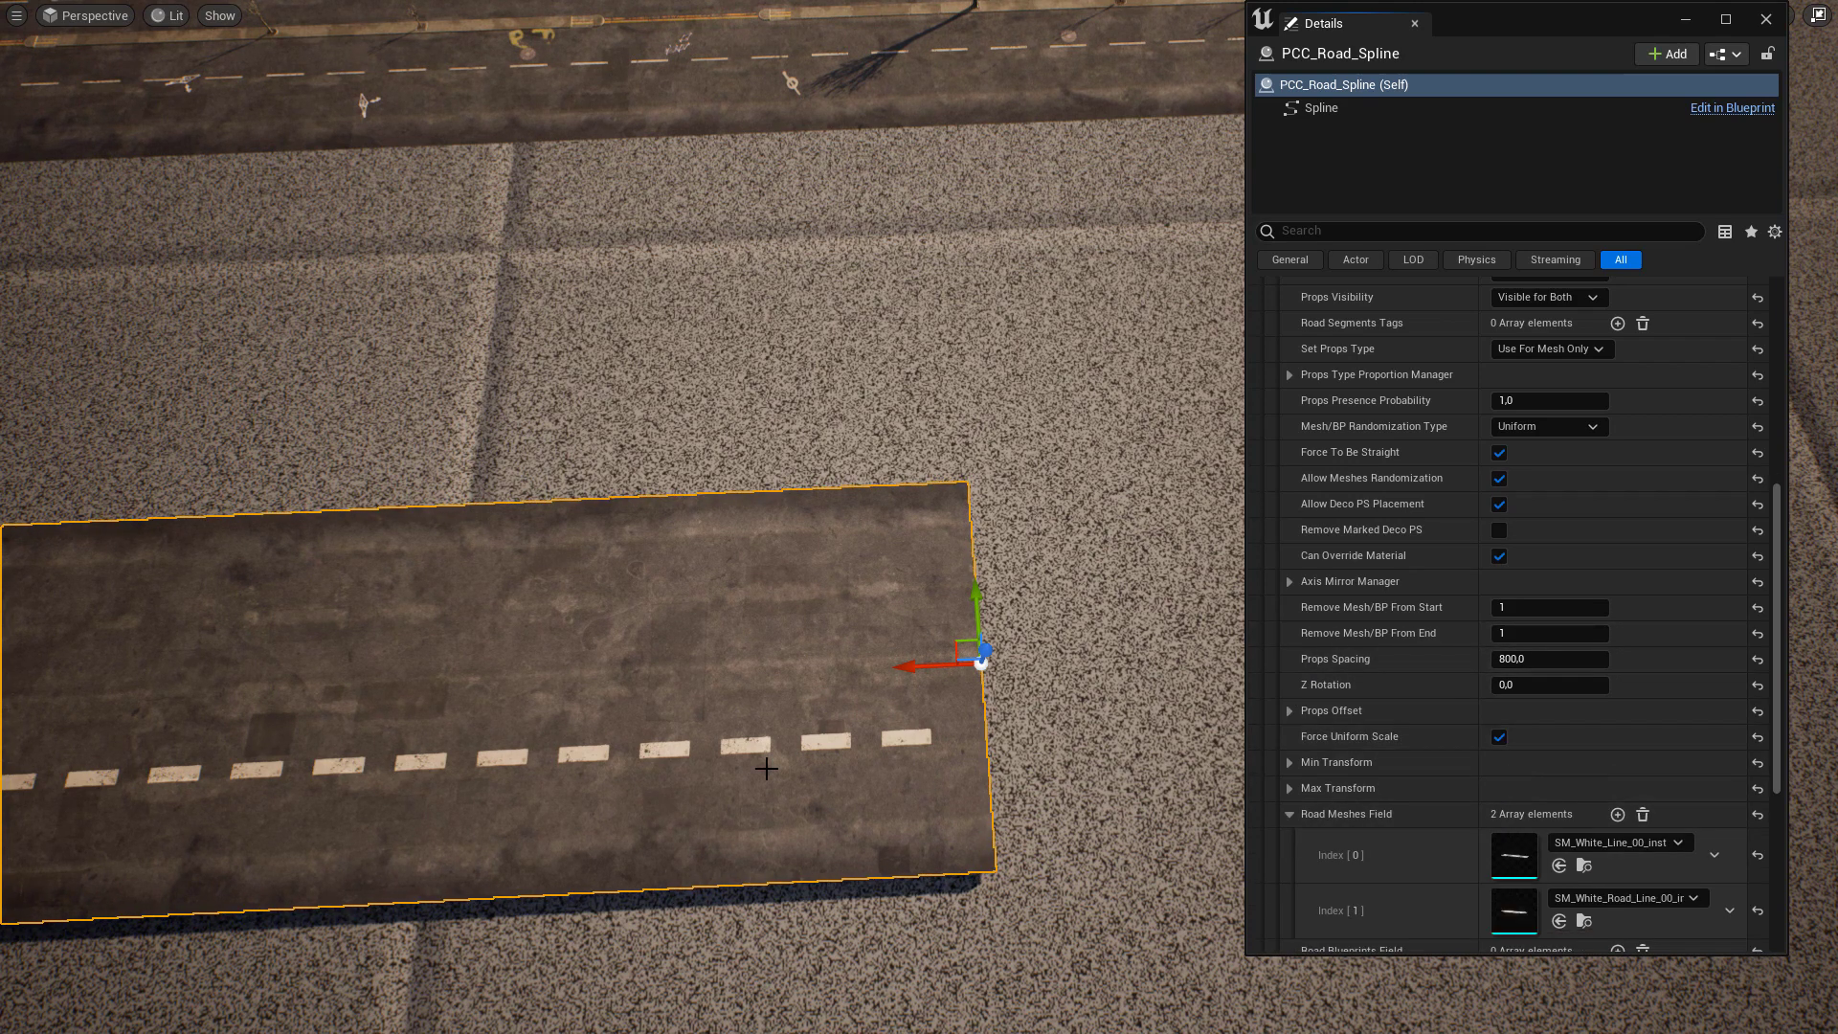
# Narrow the white lines by setting the Min and Max Transform Y scale to 0.19 with Force Uniform Scale turned off
pyautogui.click(1289, 816)
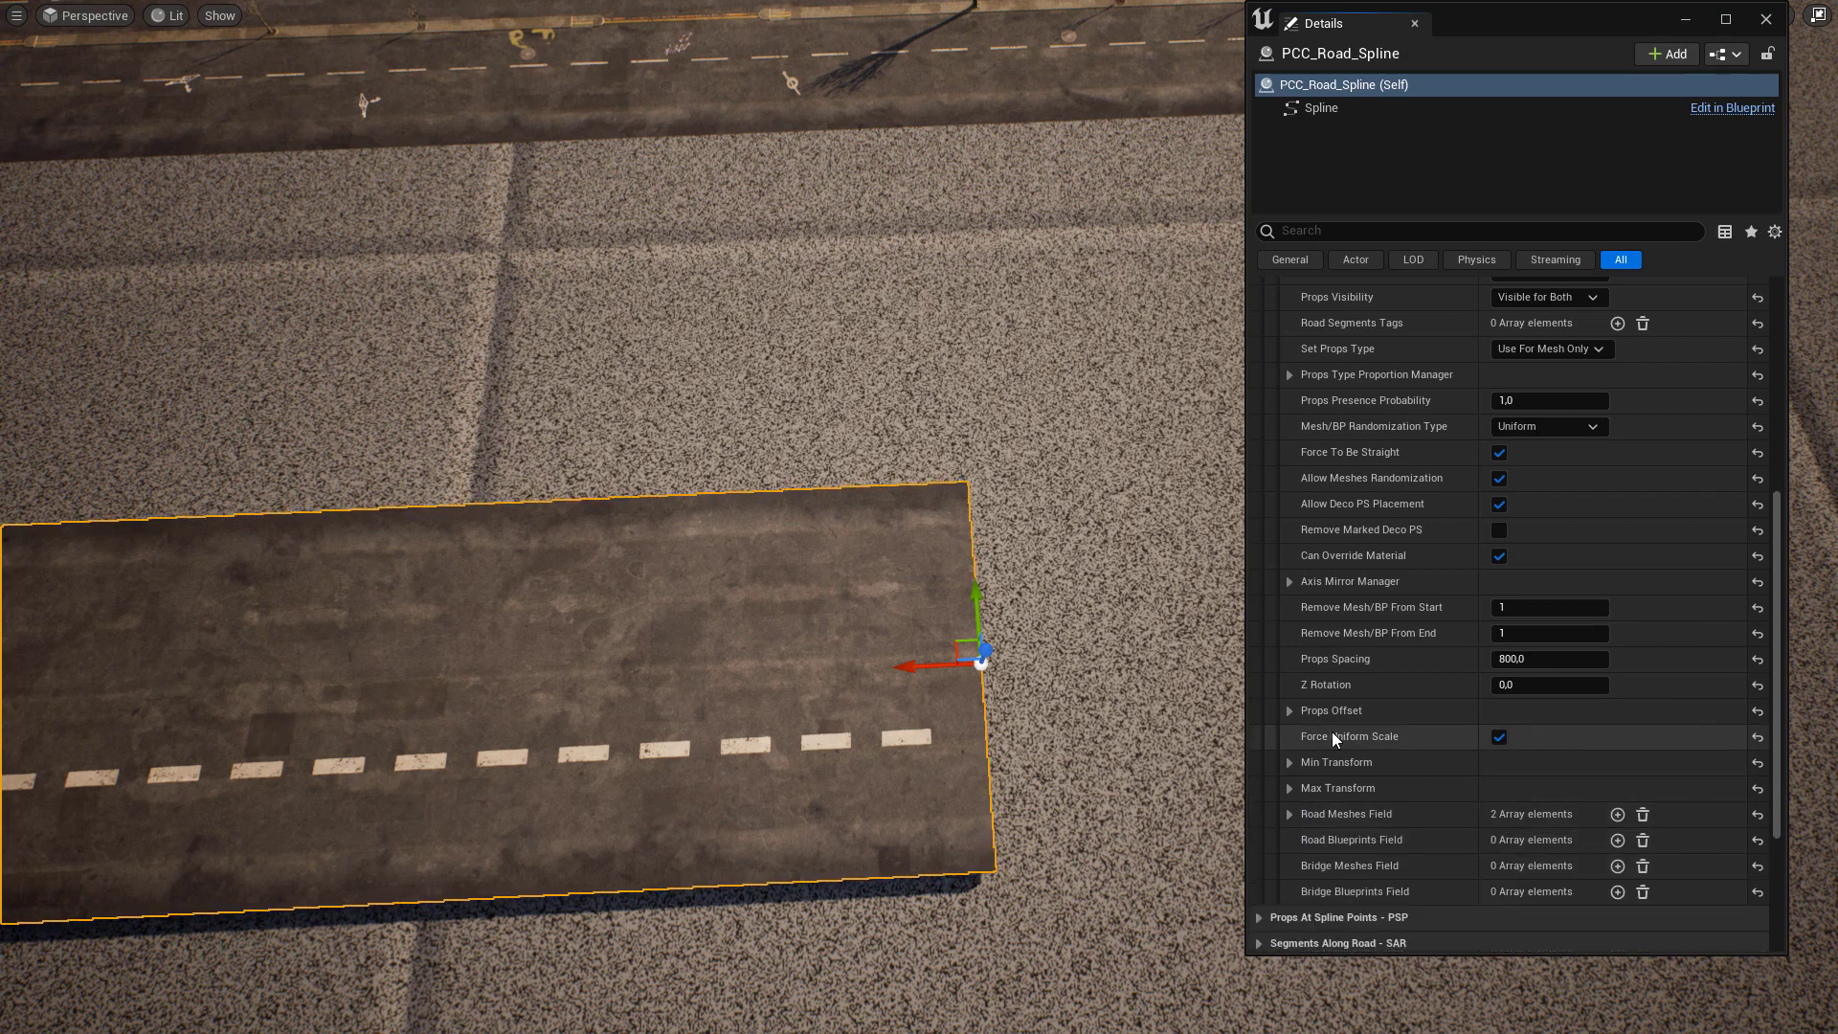
pyautogui.click(1290, 788)
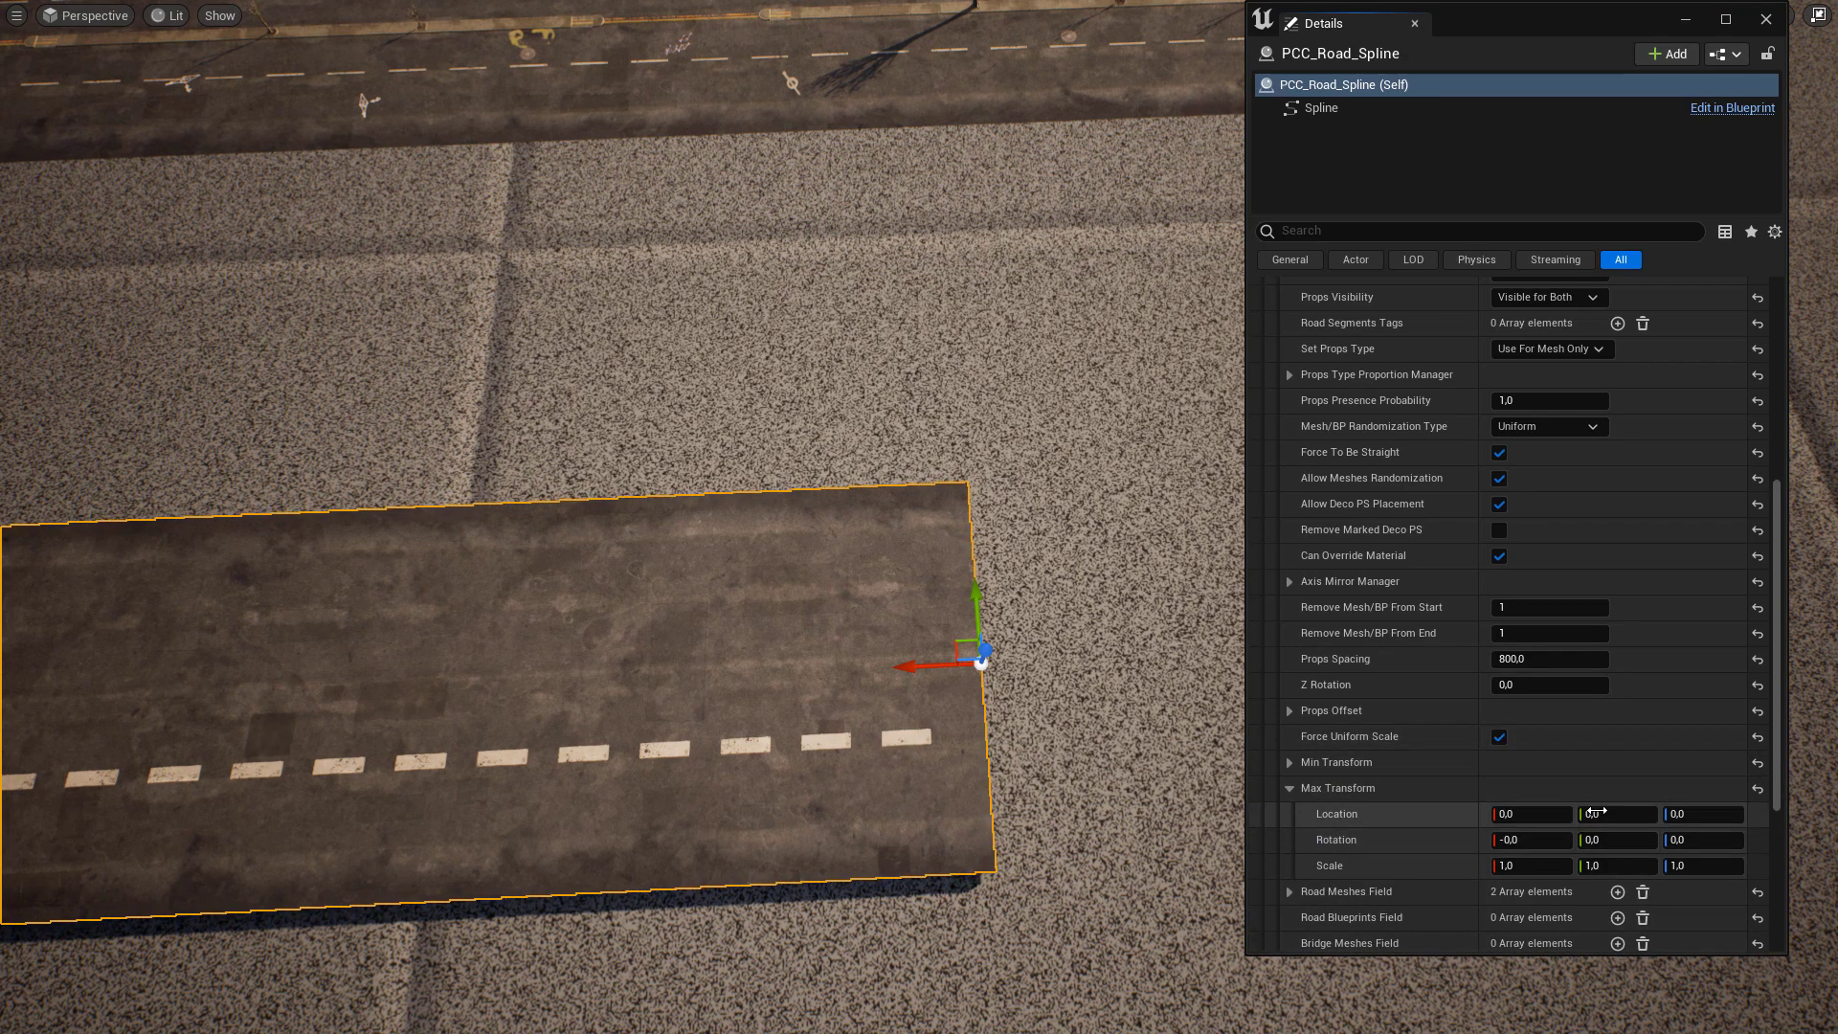
pyautogui.click(1618, 865)
pyautogui.write('.1')
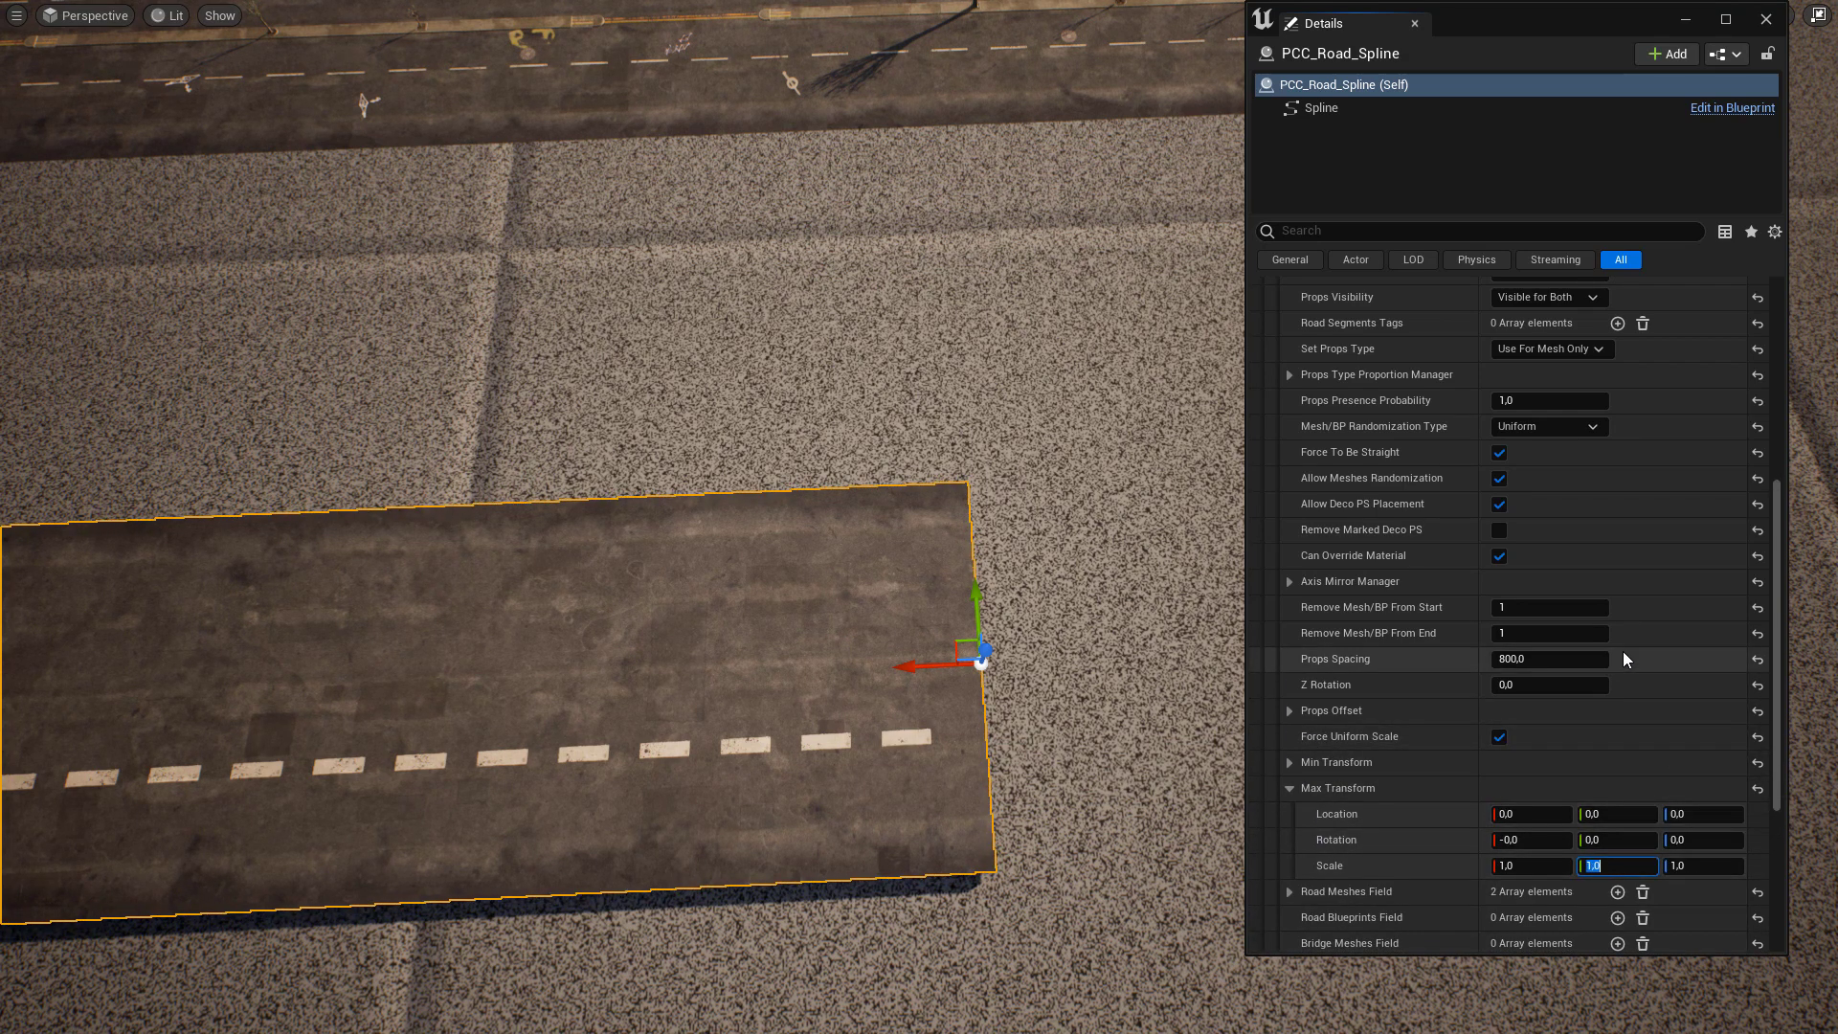
pyautogui.write('9')
pyautogui.press('Return')
pyautogui.click(1290, 762)
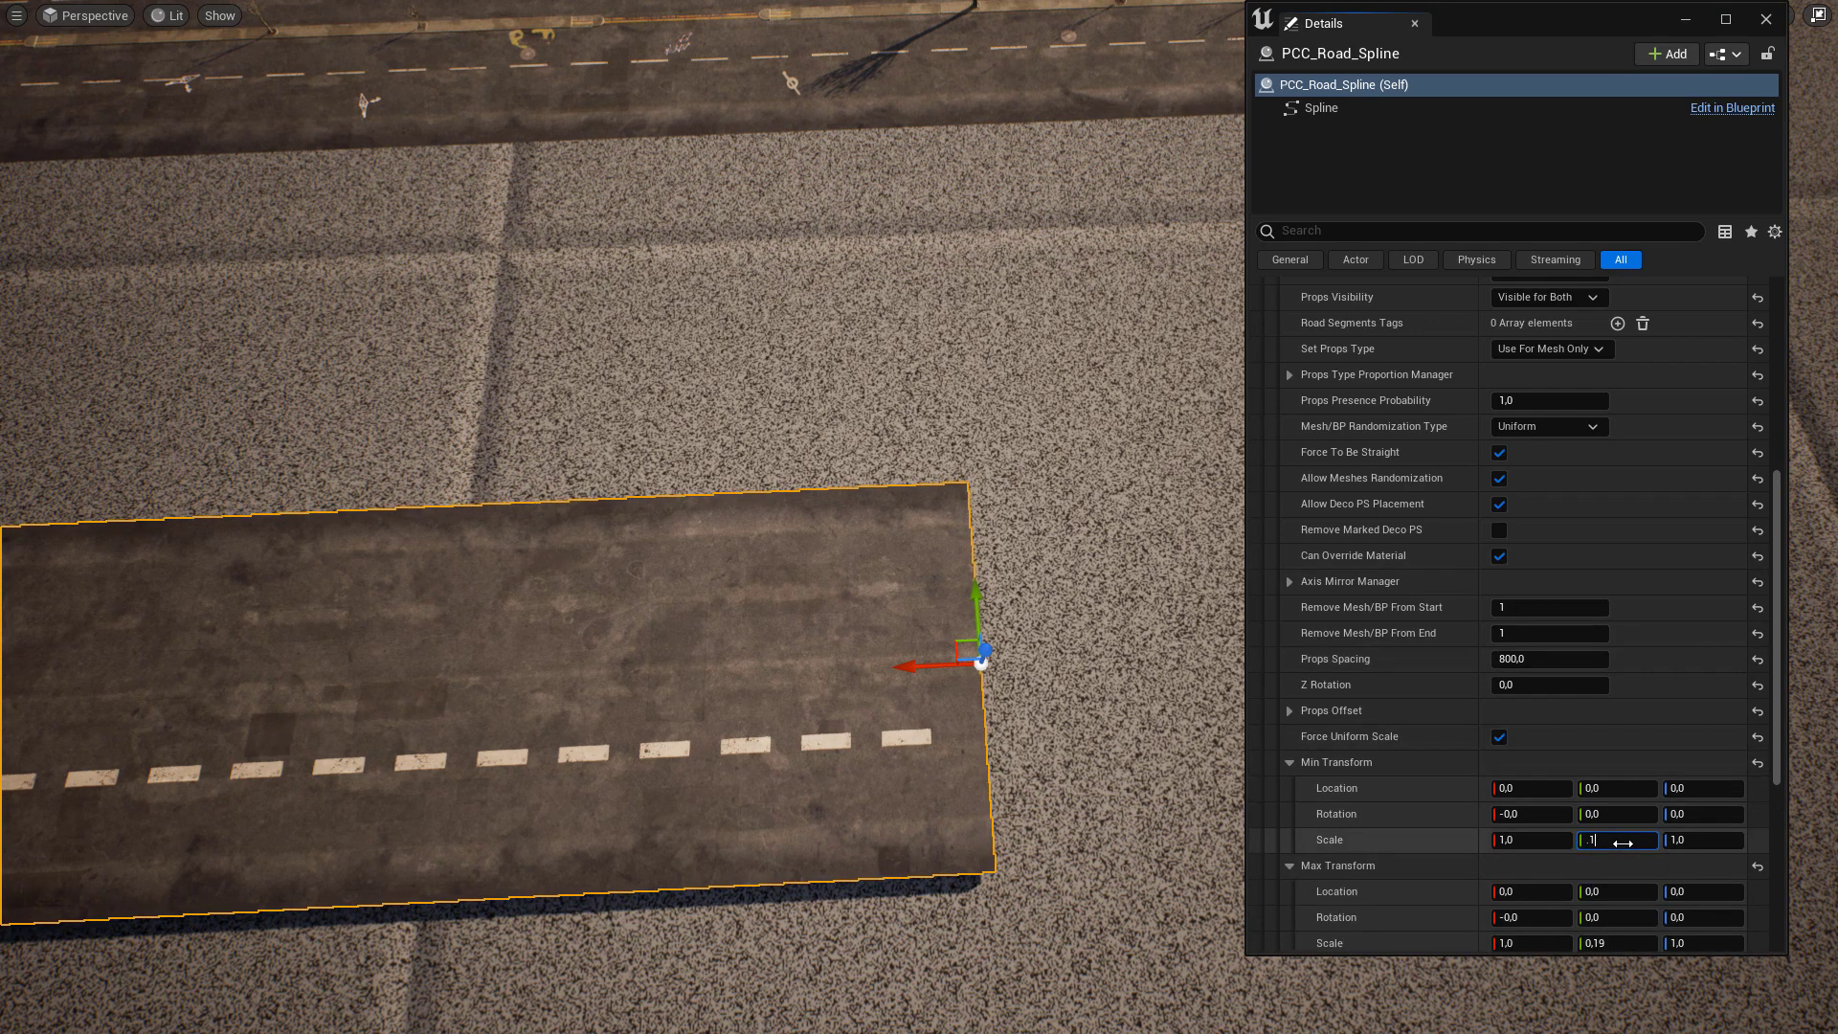
pyautogui.scroll(-2, 1341, 749)
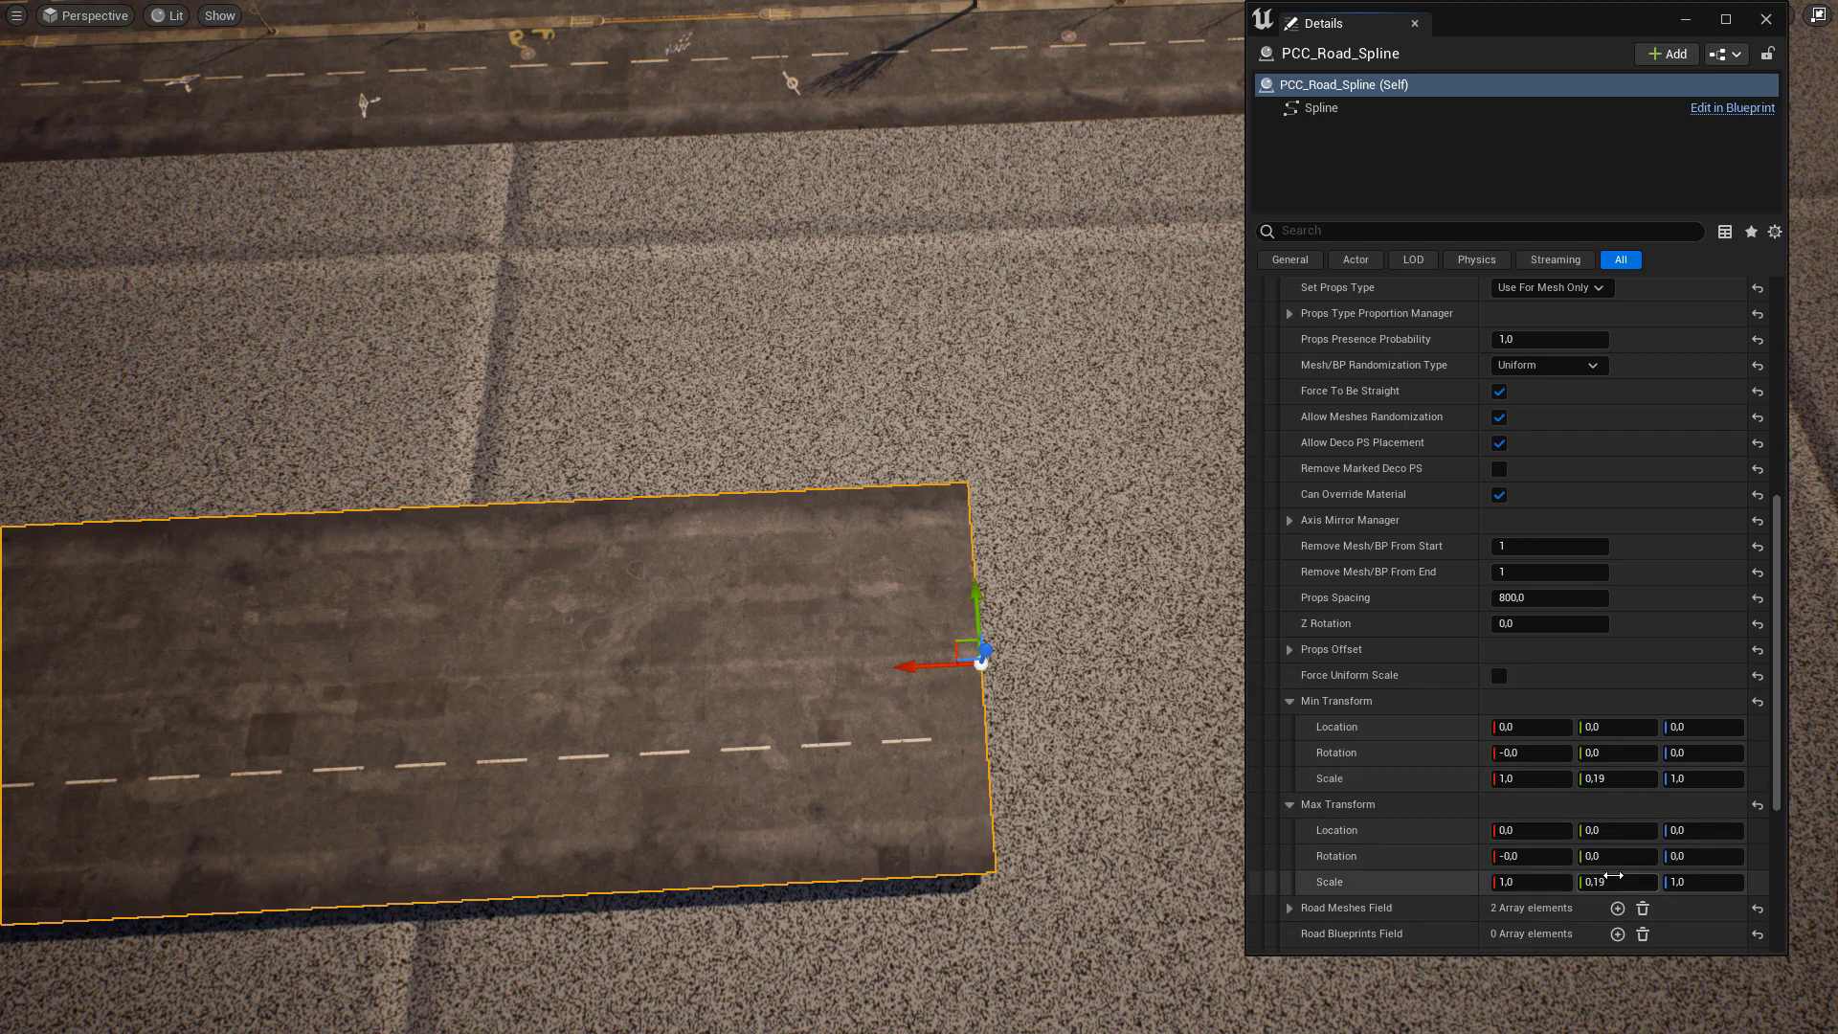
# Try a Max Transform Y scale of 1 to randomize the widths of the white lines
pyautogui.write('1')
pyautogui.press('Return')
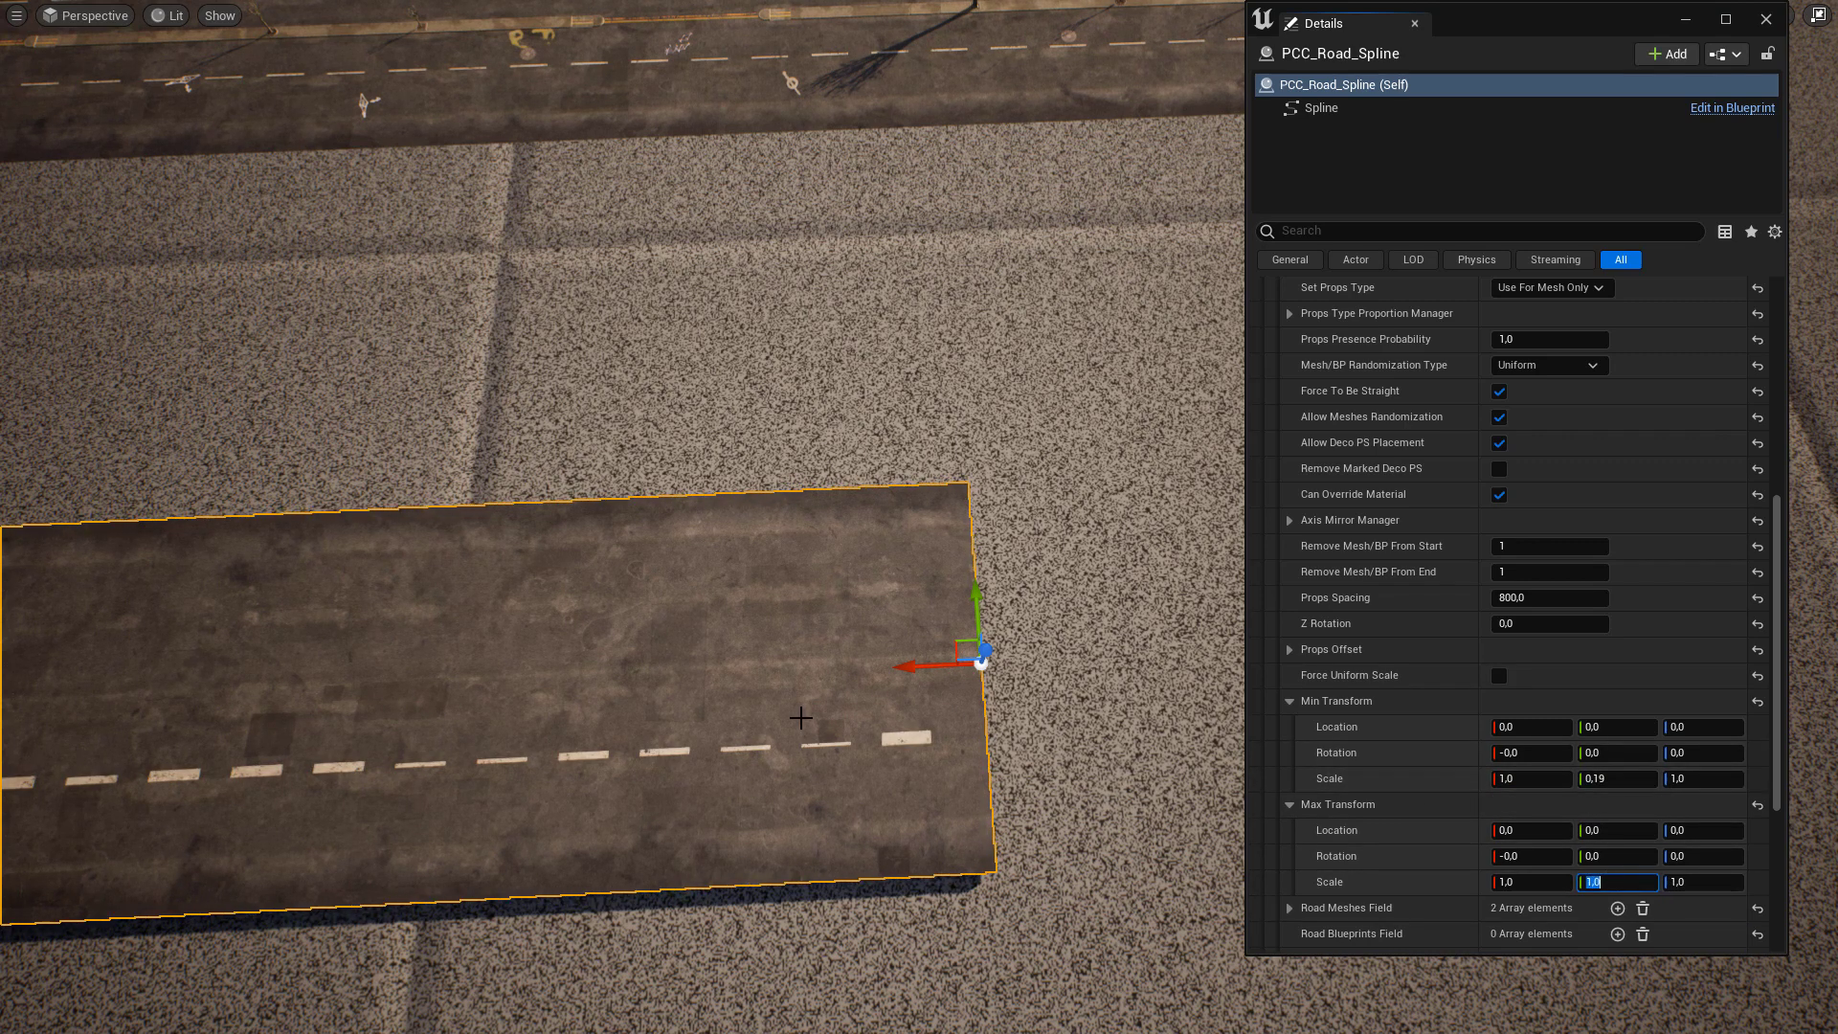
pyautogui.moveTo(905, 764)
pyautogui.mouseDown(button='middle')
pyautogui.moveTo(670, 764)
pyautogui.moveTo(747, 737)
pyautogui.moveTo(905, 764)
pyautogui.mouseUp(button='middle')
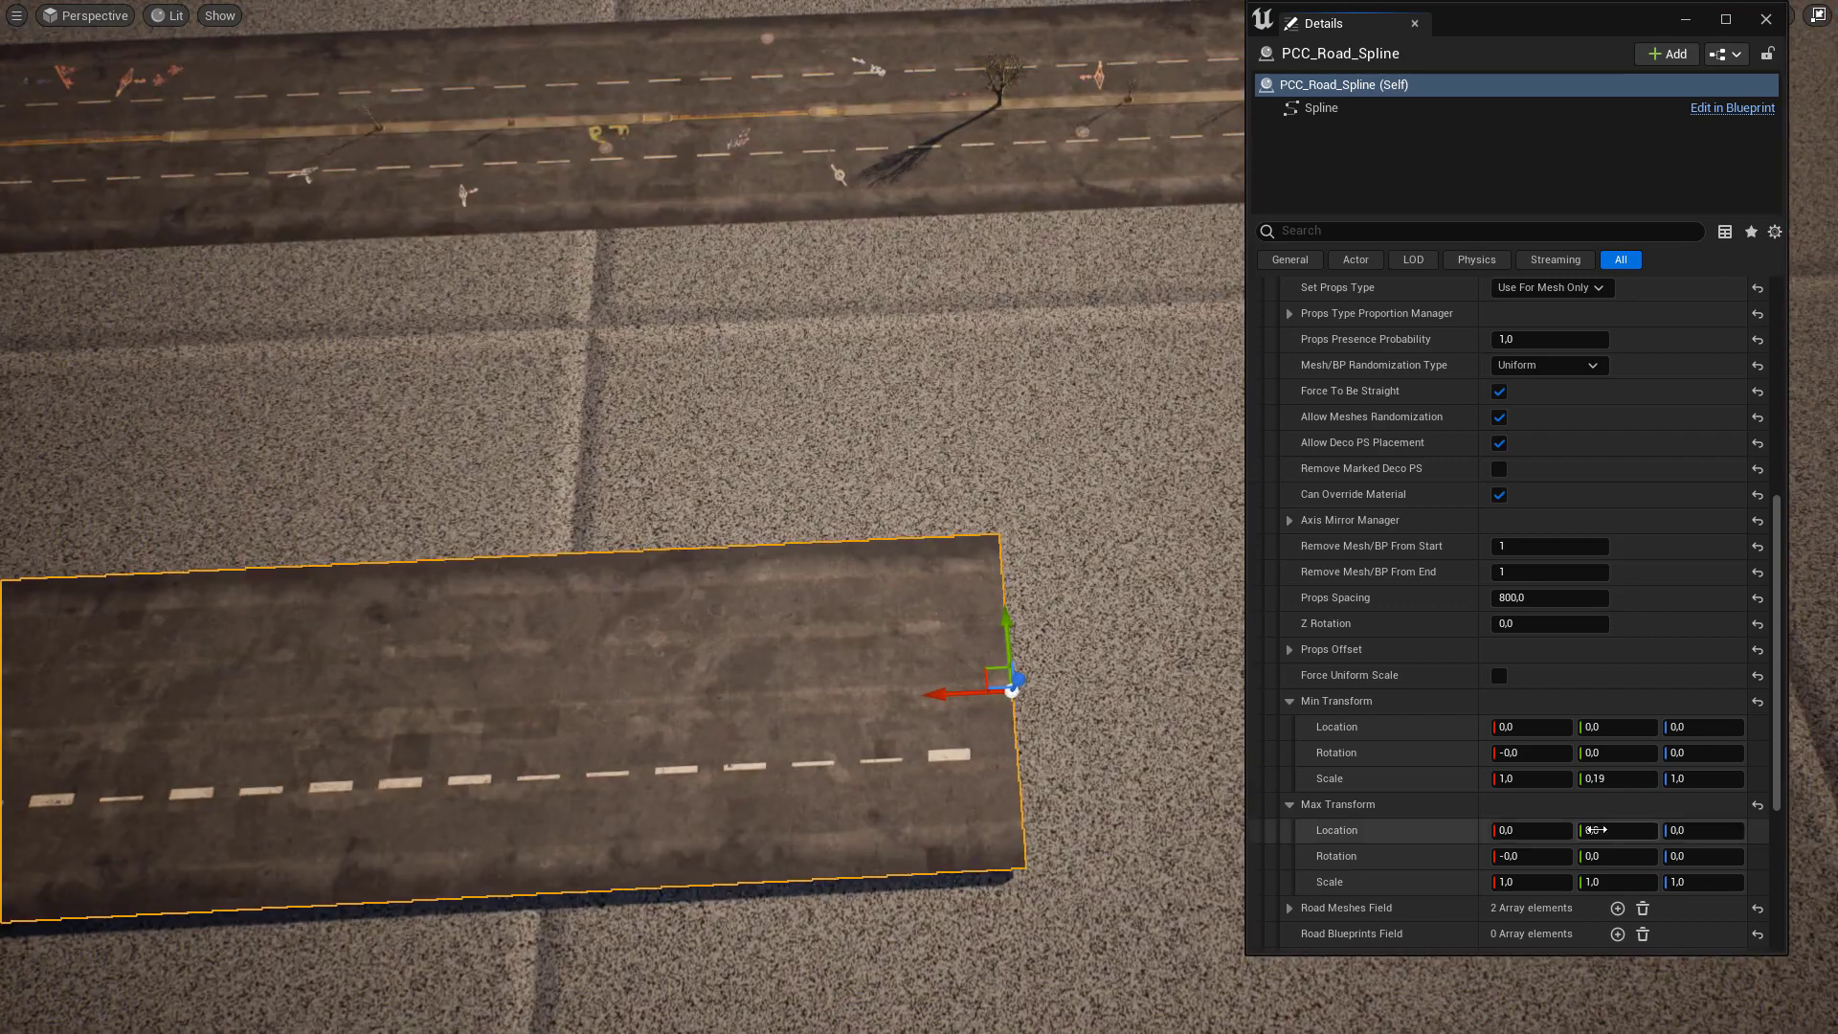
# Set the Max Transform Y scale to 0.2 so the white lines vary only slightly in width
pyautogui.click(1612, 876)
pyautogui.write('.1')
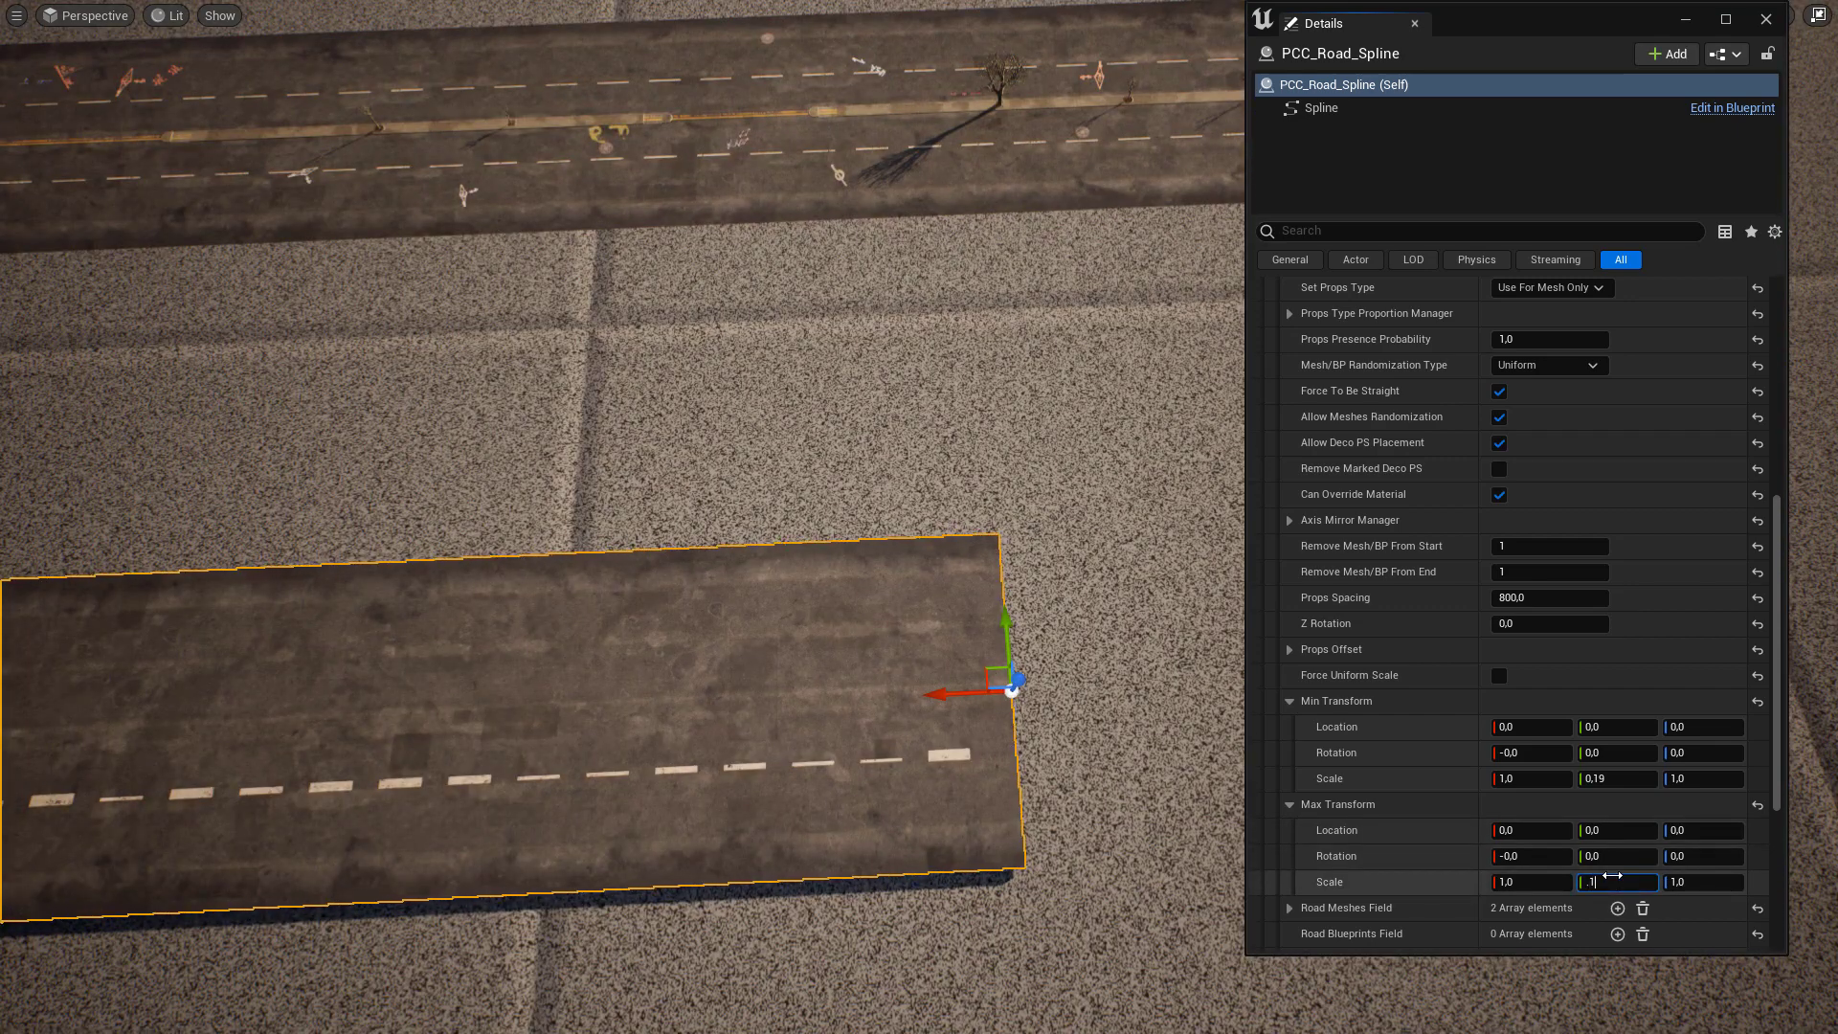
pyautogui.write('9')
pyautogui.press('Return')
pyautogui.write('.2')
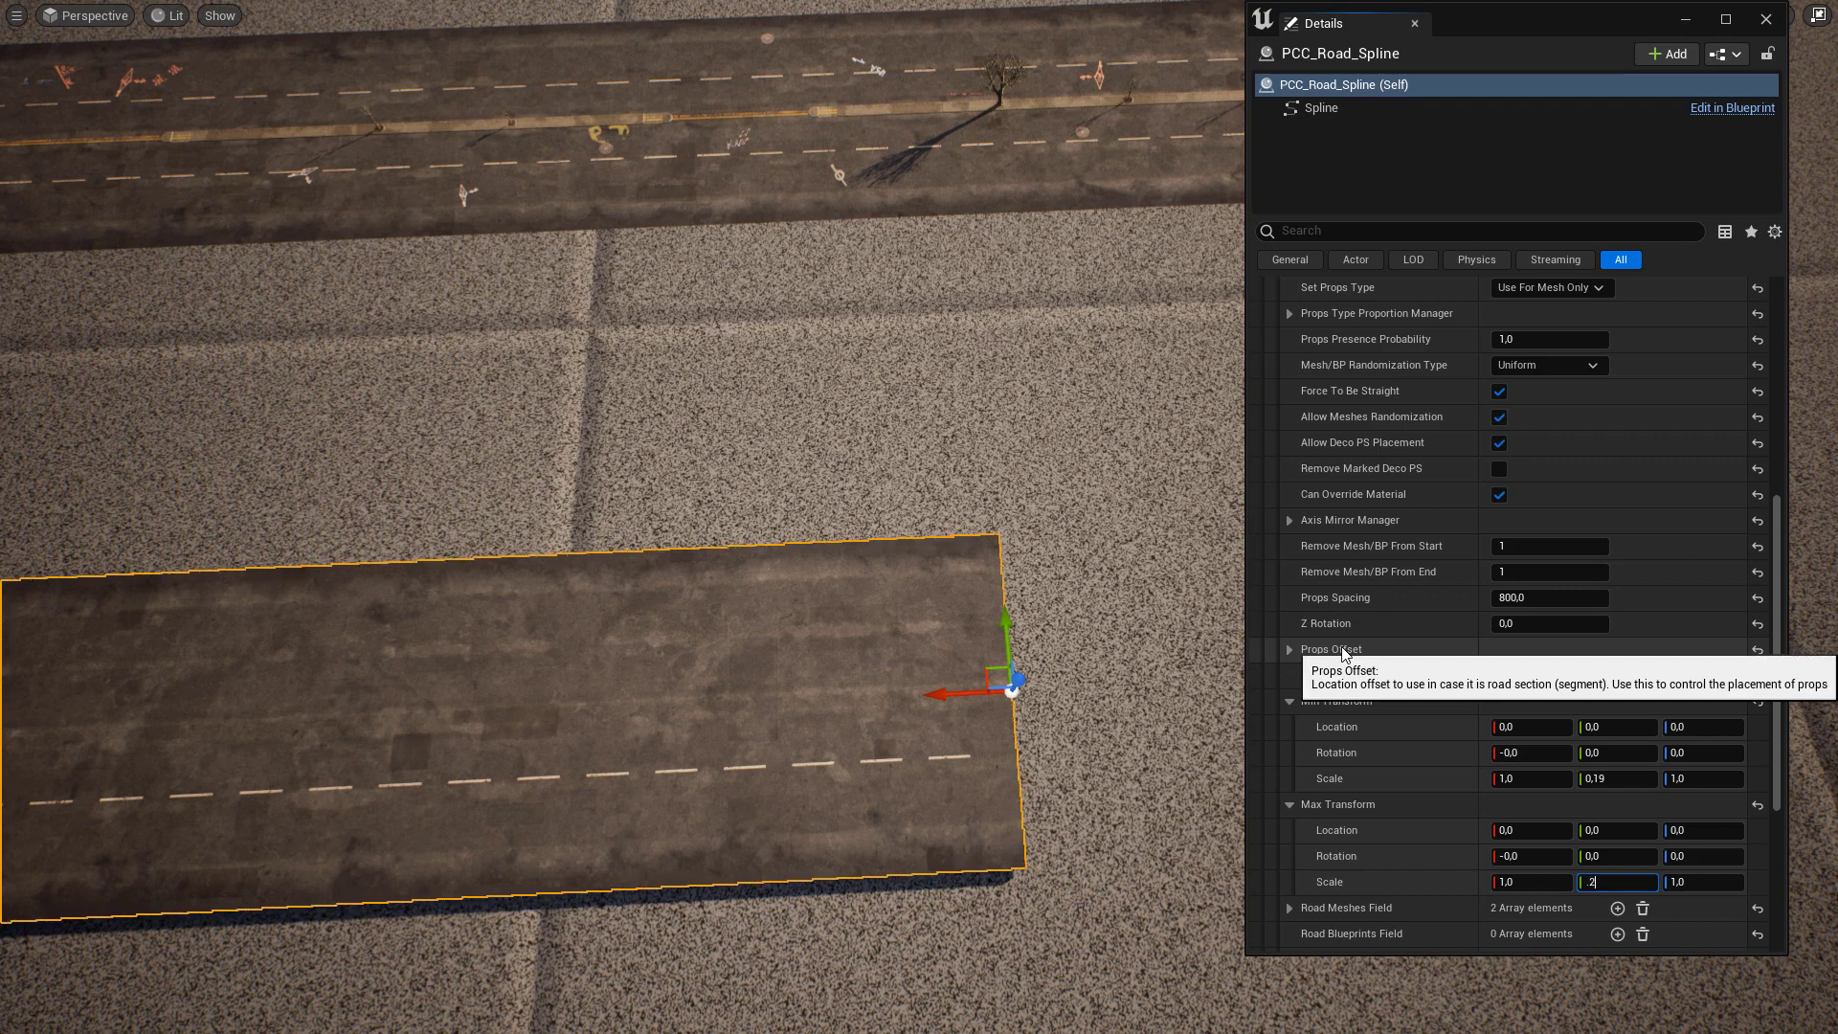
# Set the Props Switch System of the lane line props to "to Road" so they run along the whole road
pyautogui.moveTo(386, 800); pyautogui.dragTo(797, 851, button='middle')
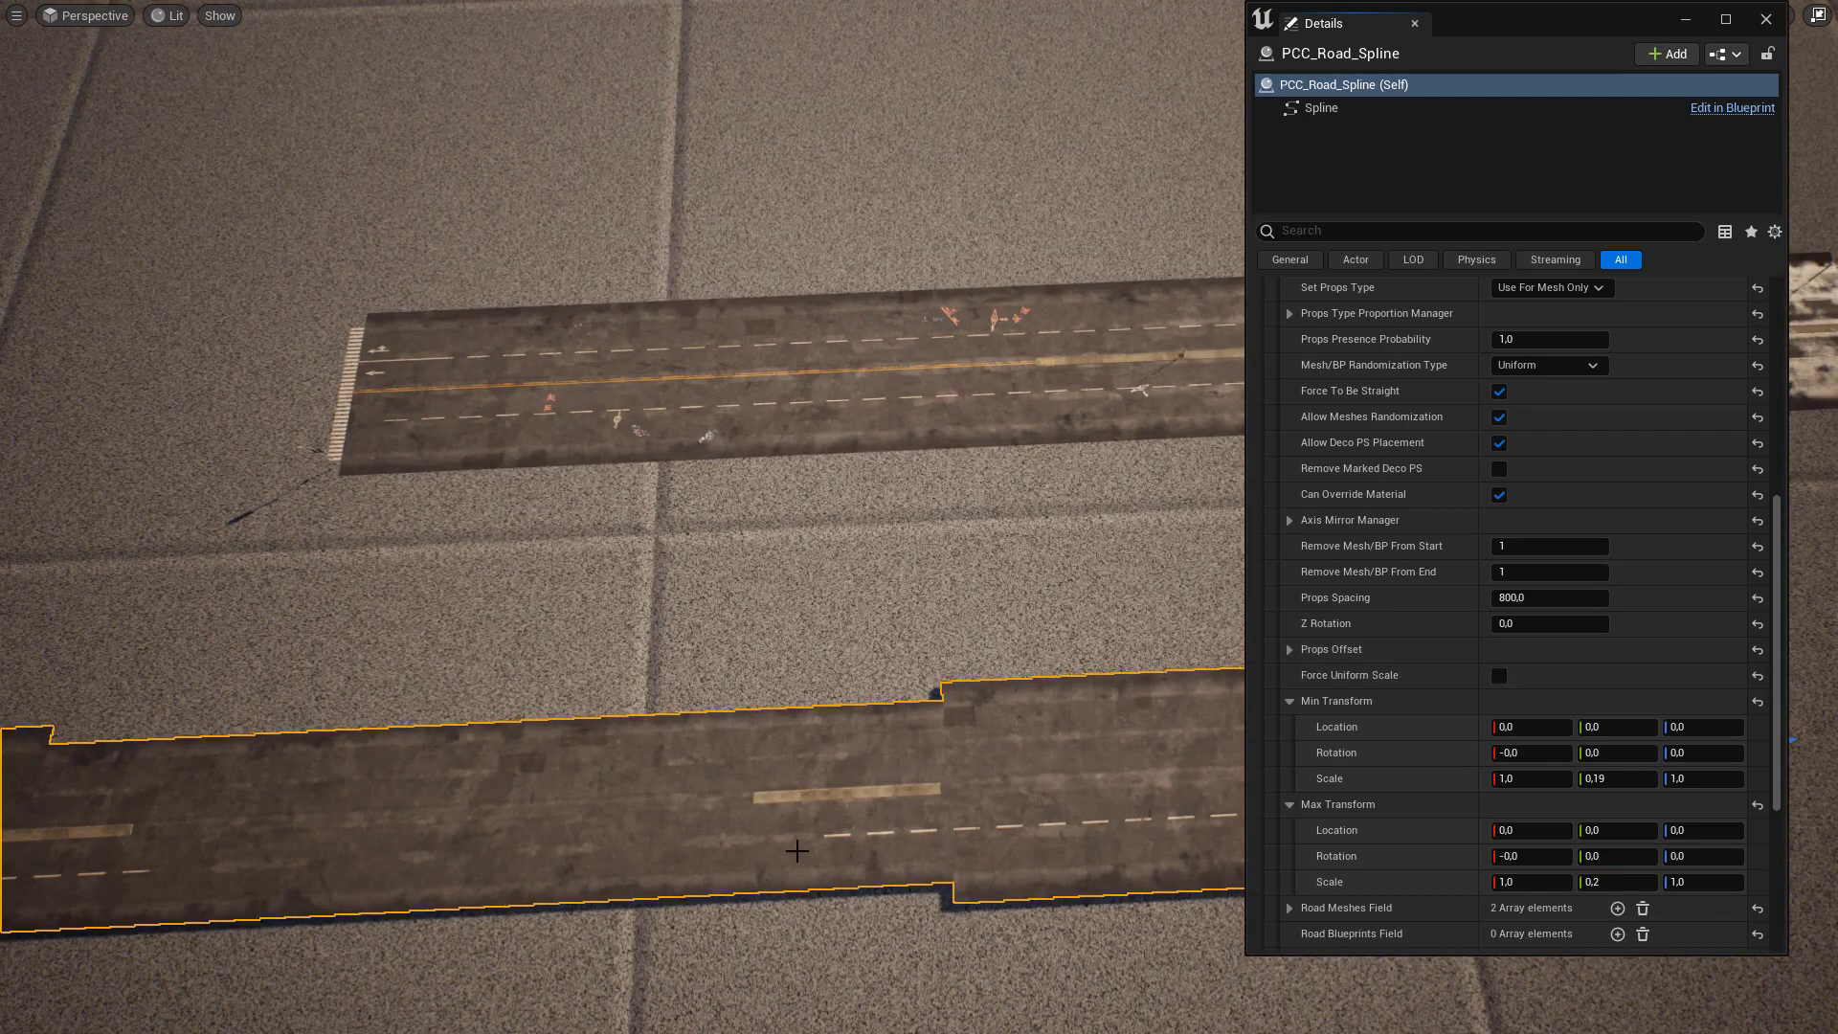
pyautogui.scroll(2, 1631, 641)
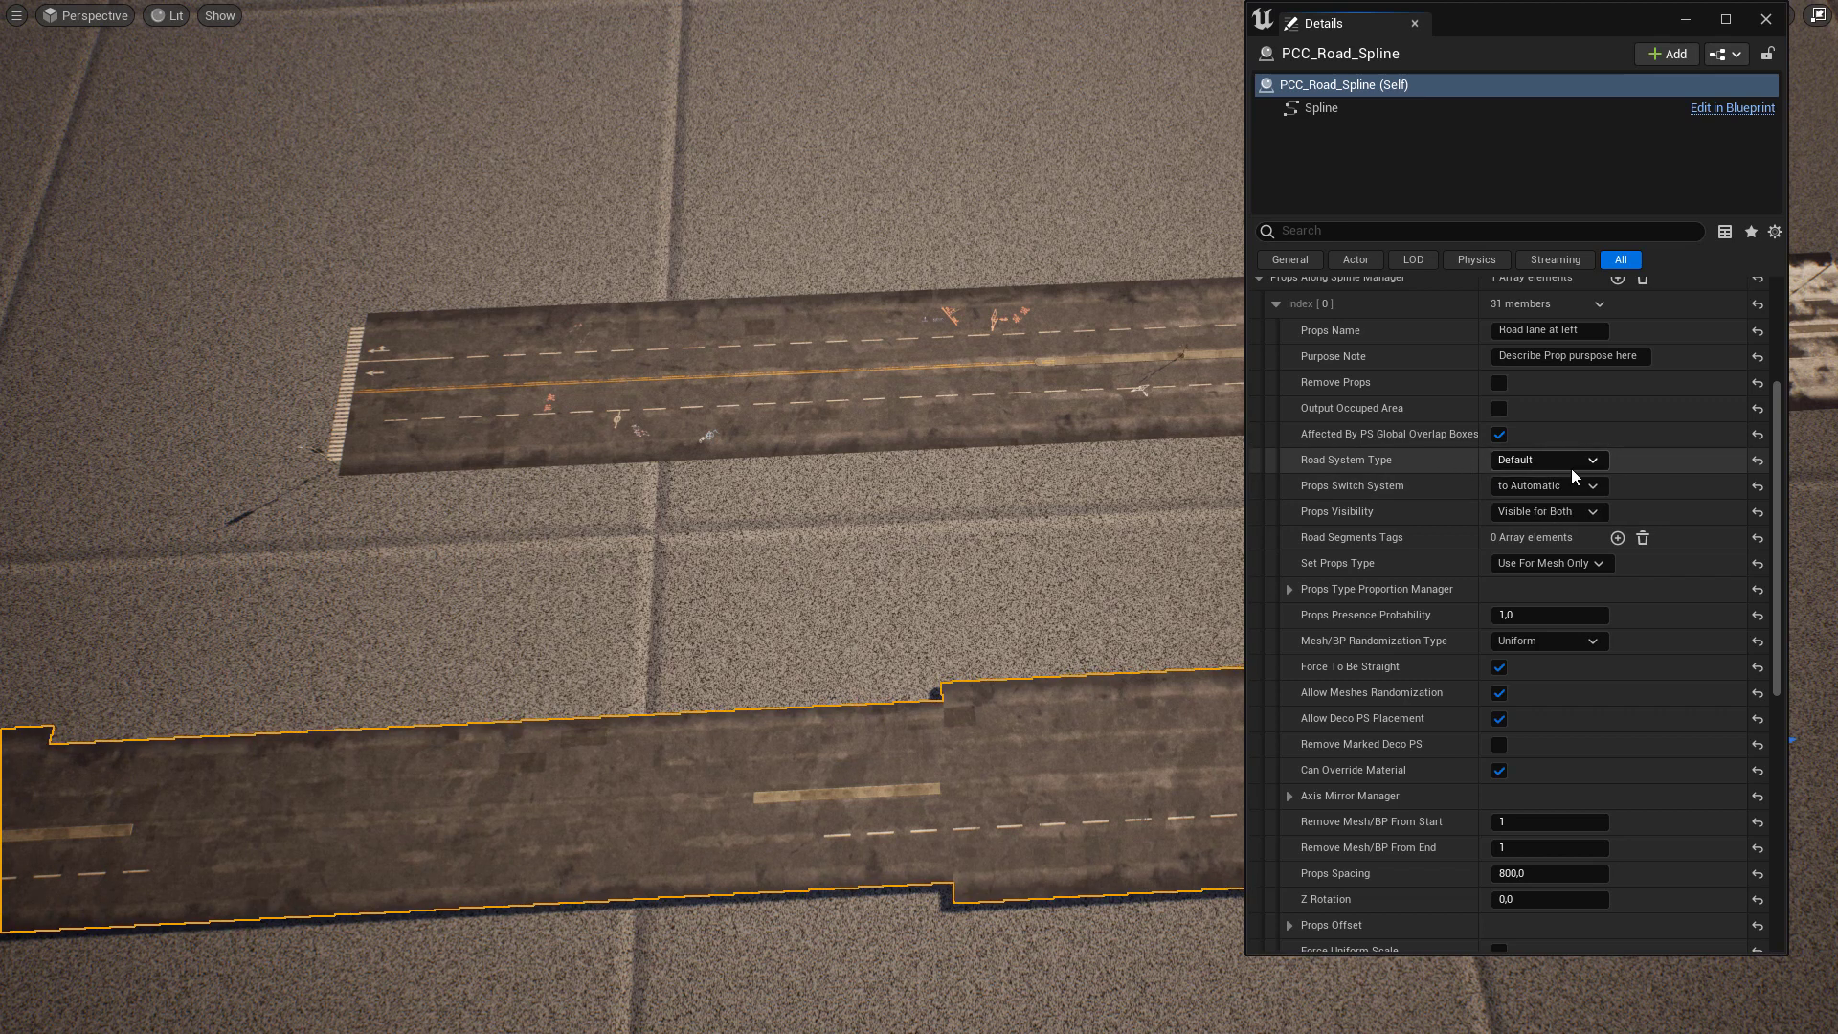
pyautogui.click(1539, 483)
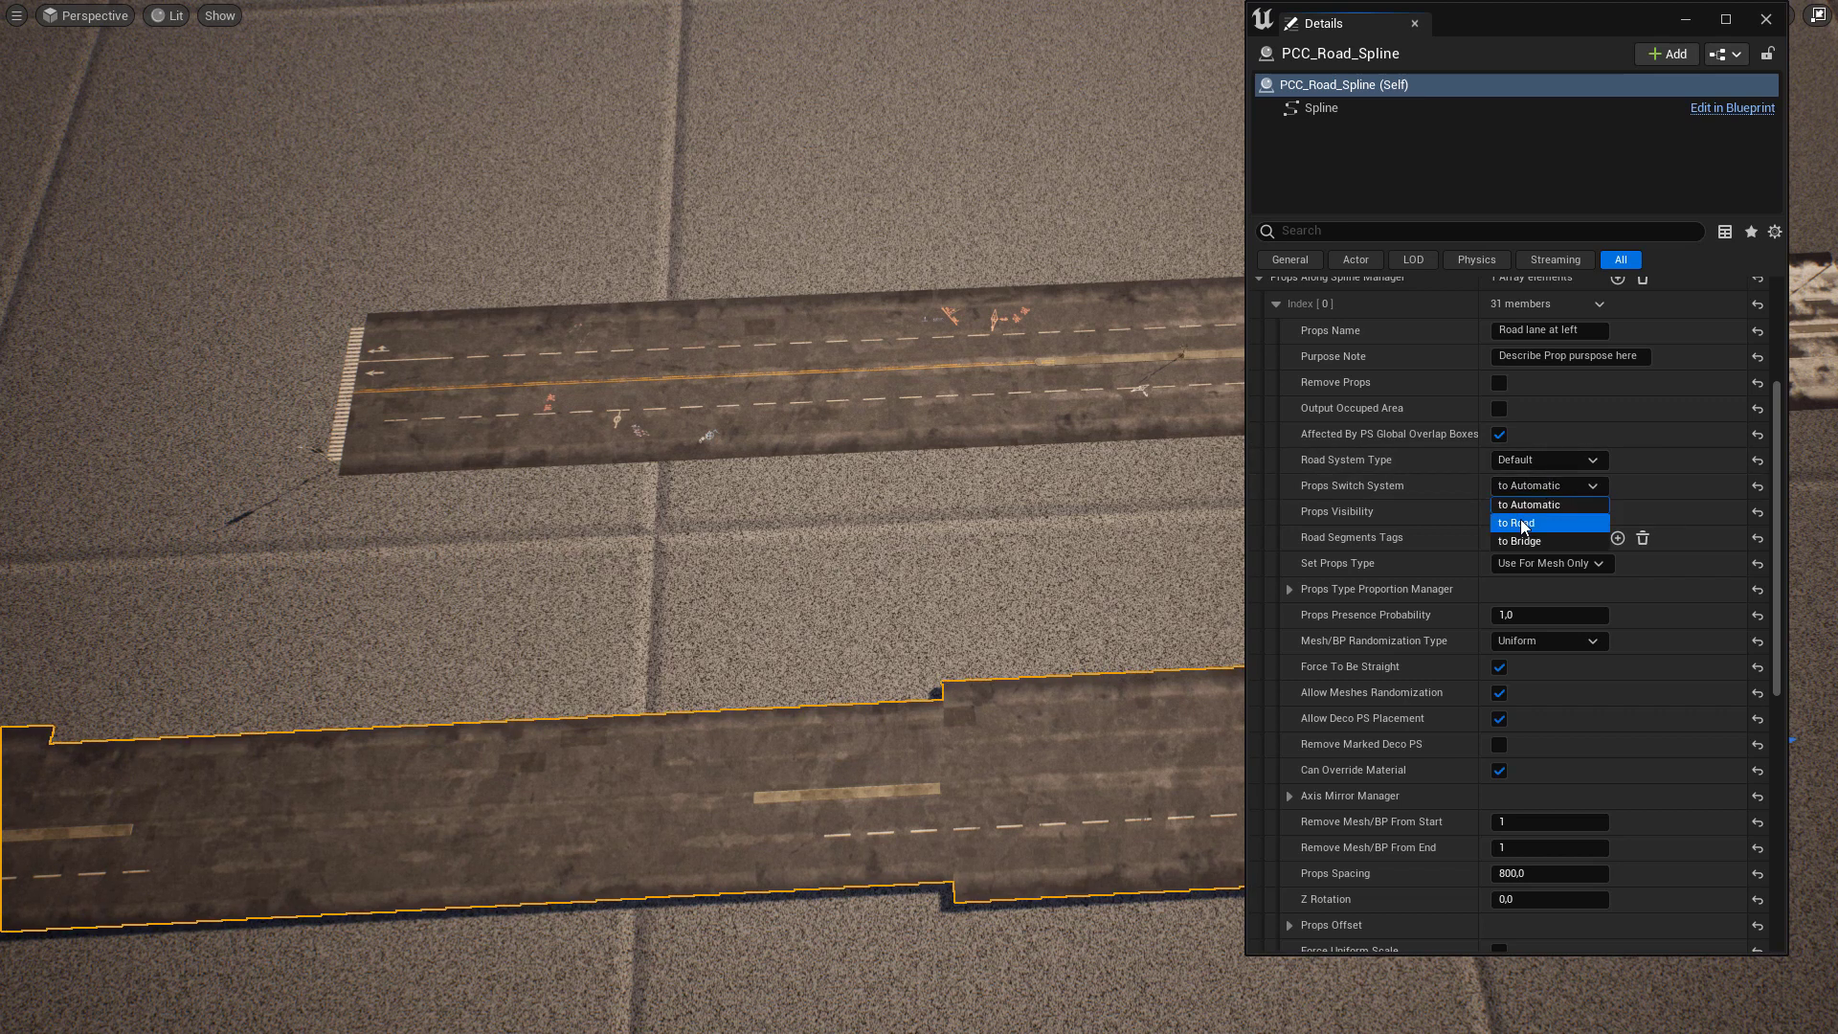
pyautogui.click(1522, 526)
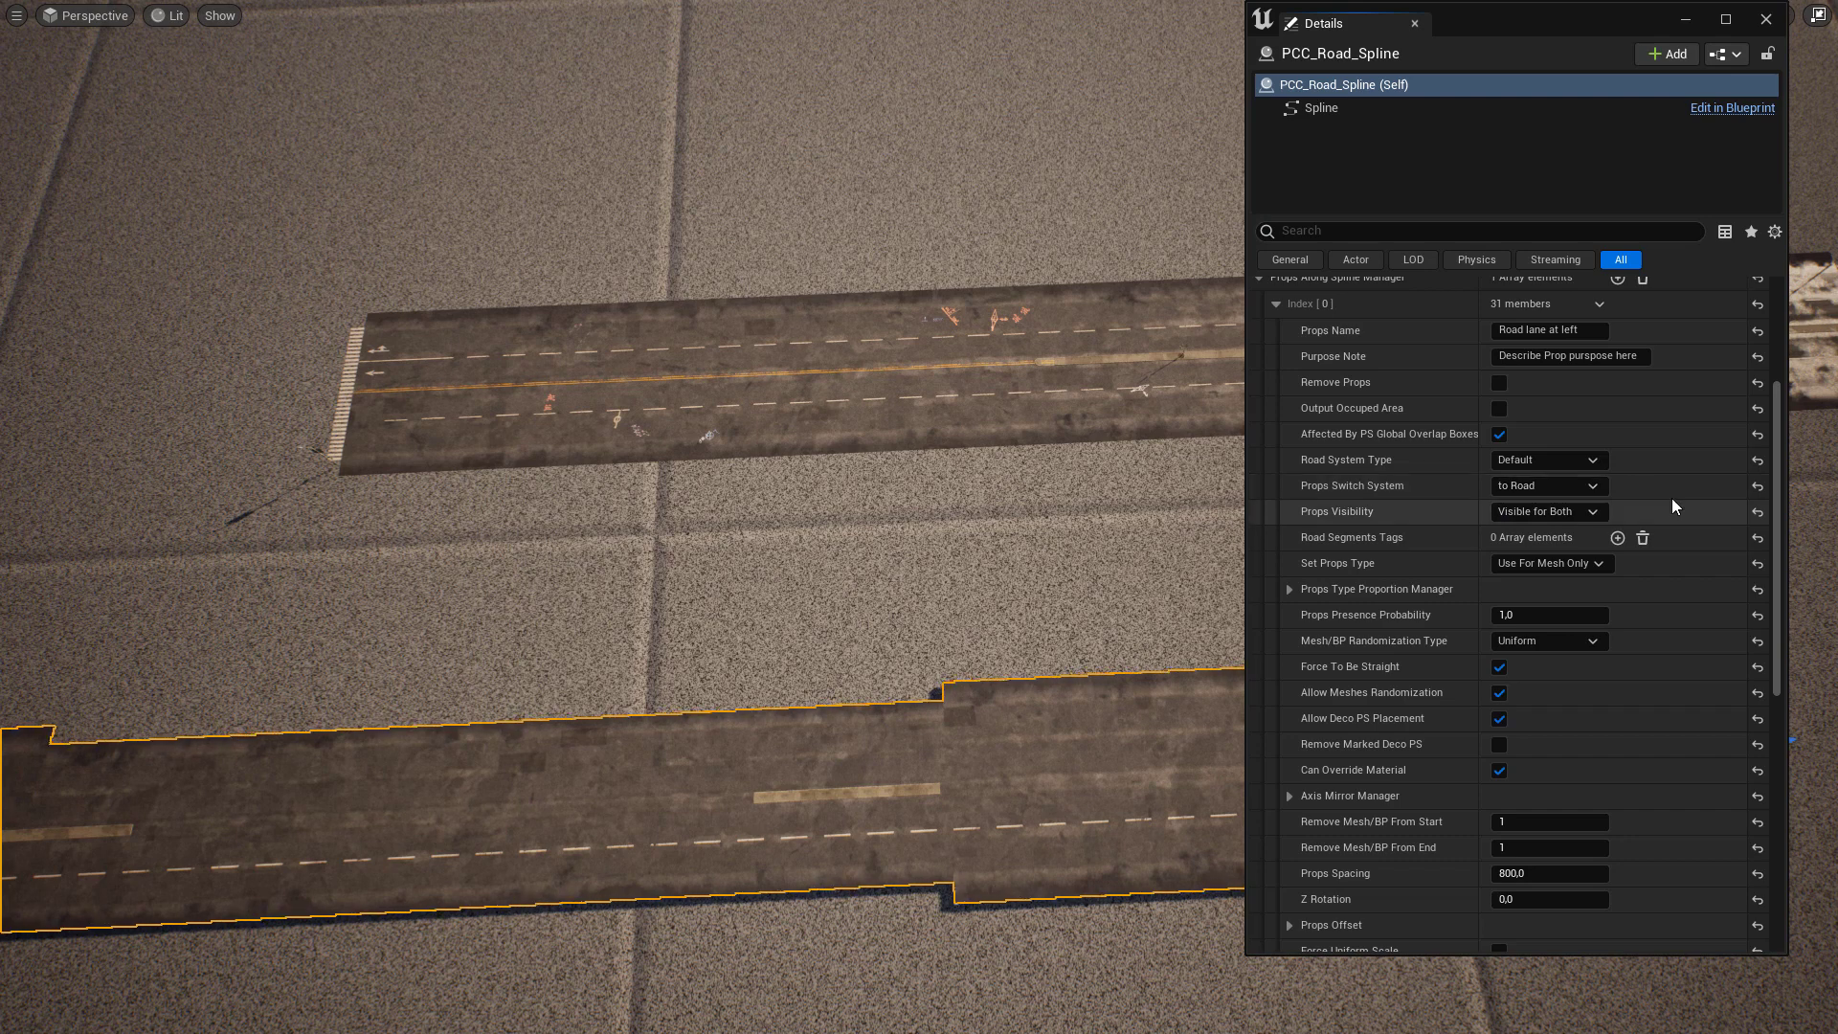
pyautogui.moveTo(732, 496); pyautogui.dragTo(709, 670)
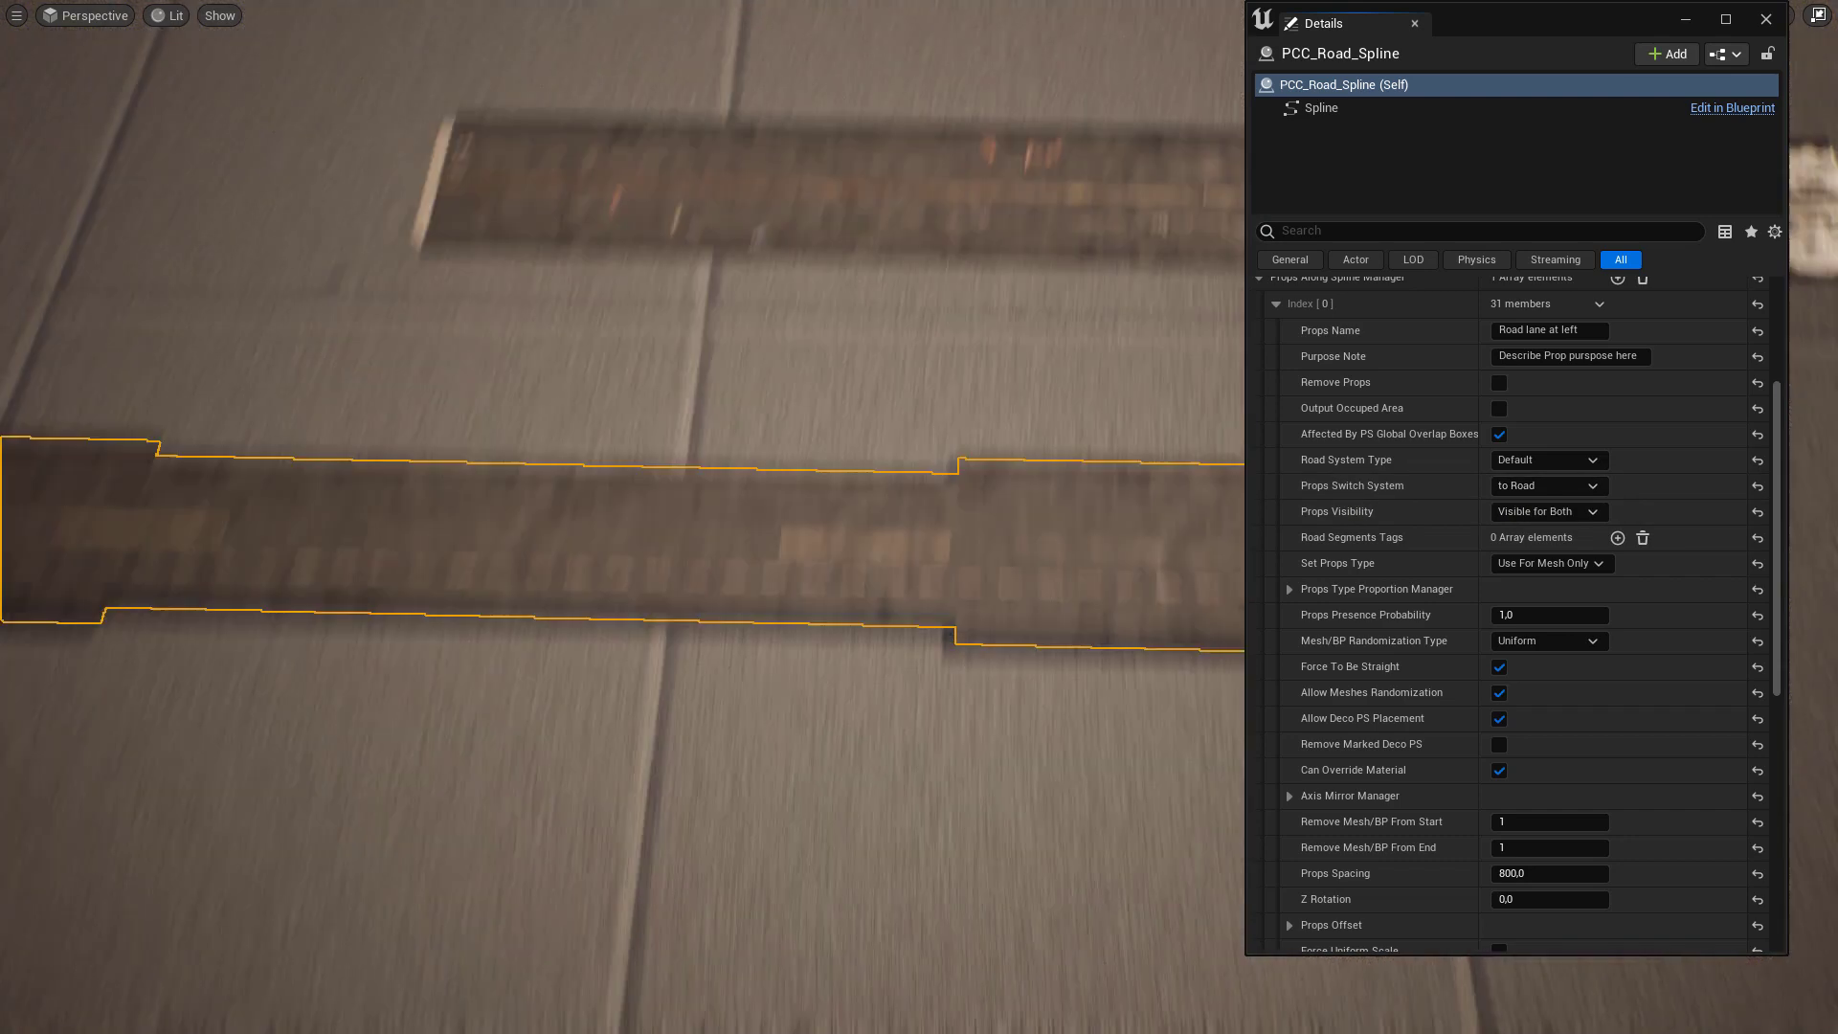
pyautogui.moveTo(727, 450); pyautogui.dragTo(728, 443, button='right')
# Review the lane line props' transform settings and Road Meshes Field entries against the white lines on the road
pyautogui.scroll(-5, 1397, 824)
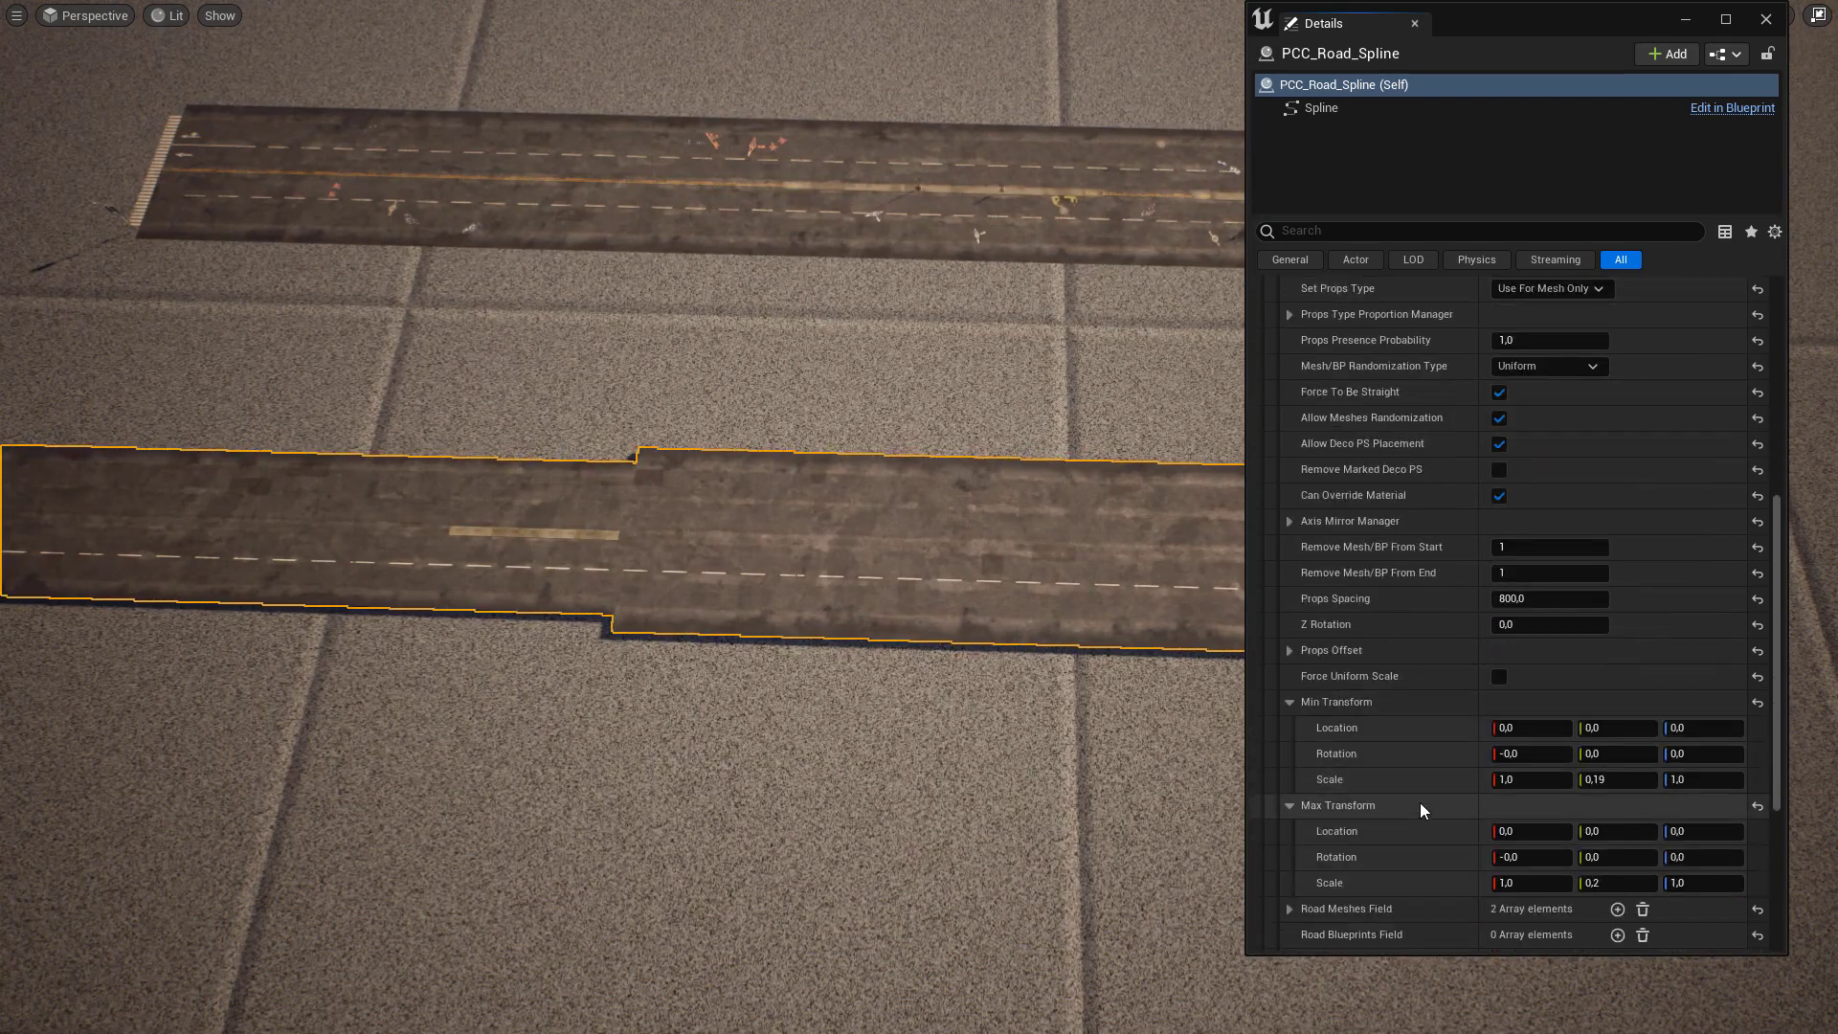
pyautogui.scroll(-5, 1424, 810)
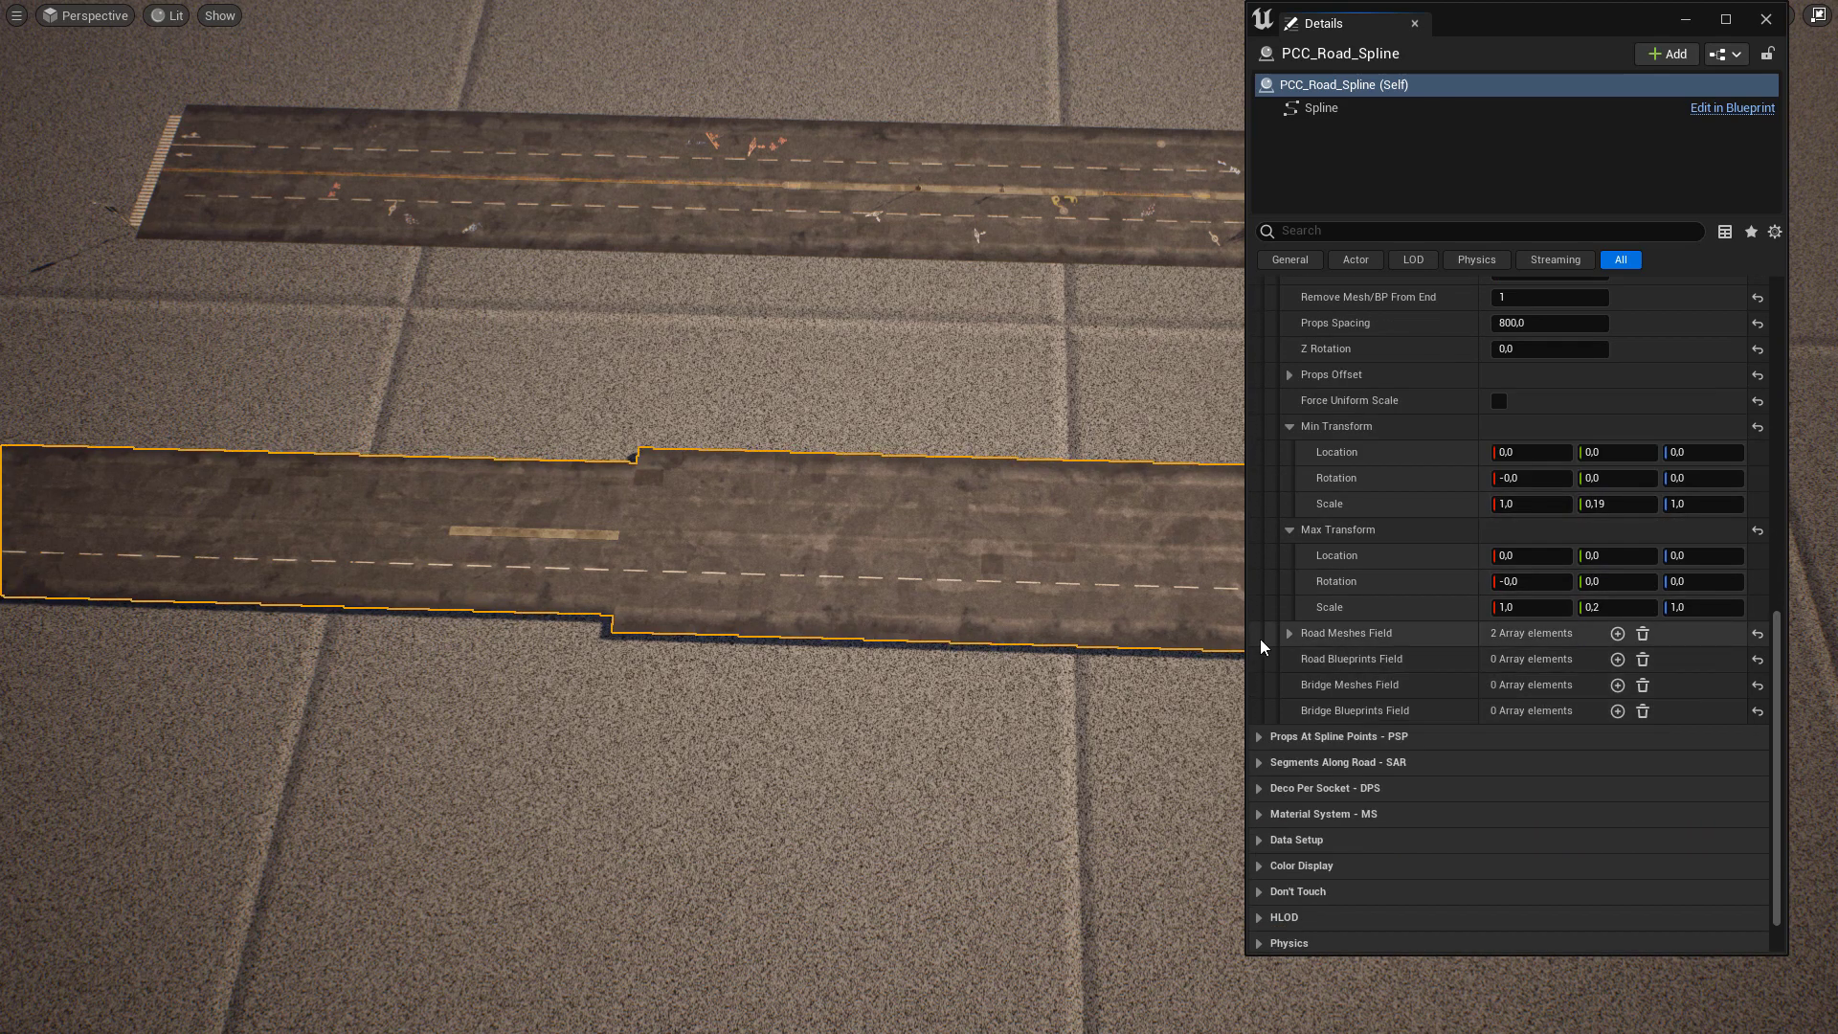
pyautogui.click(1290, 632)
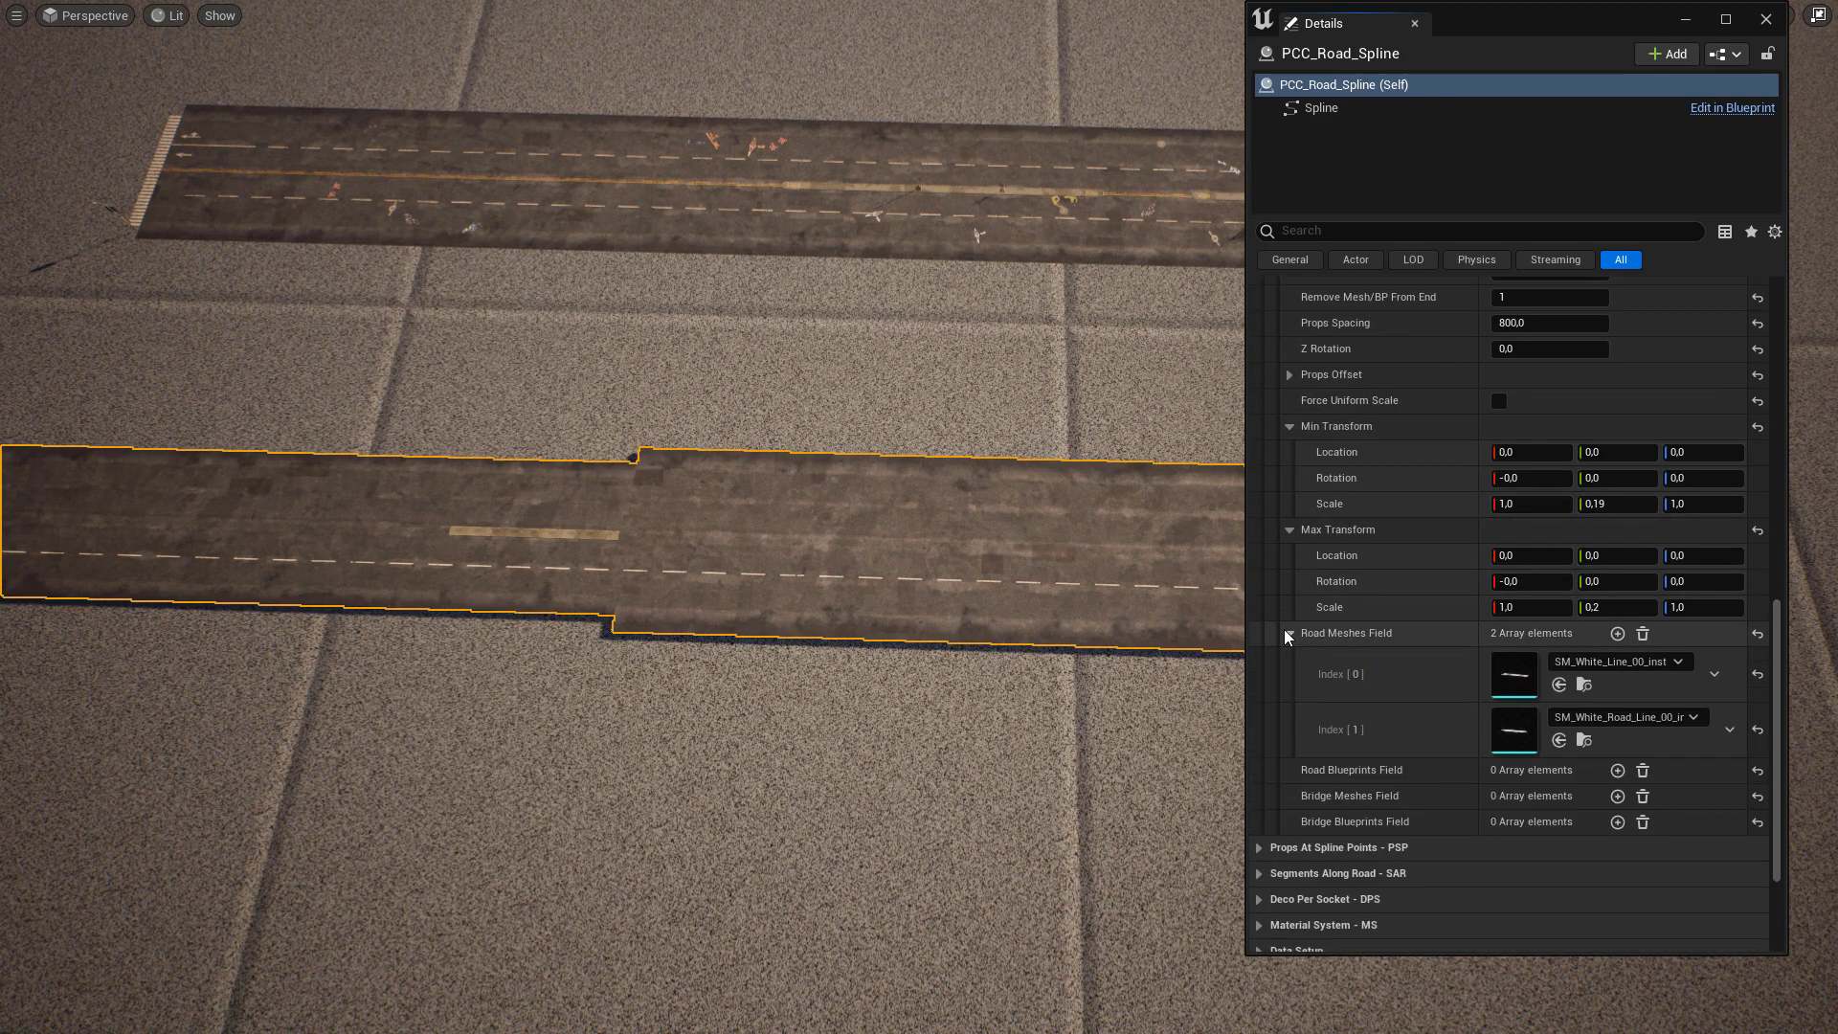
pyautogui.click(1290, 631)
pyautogui.click(1291, 630)
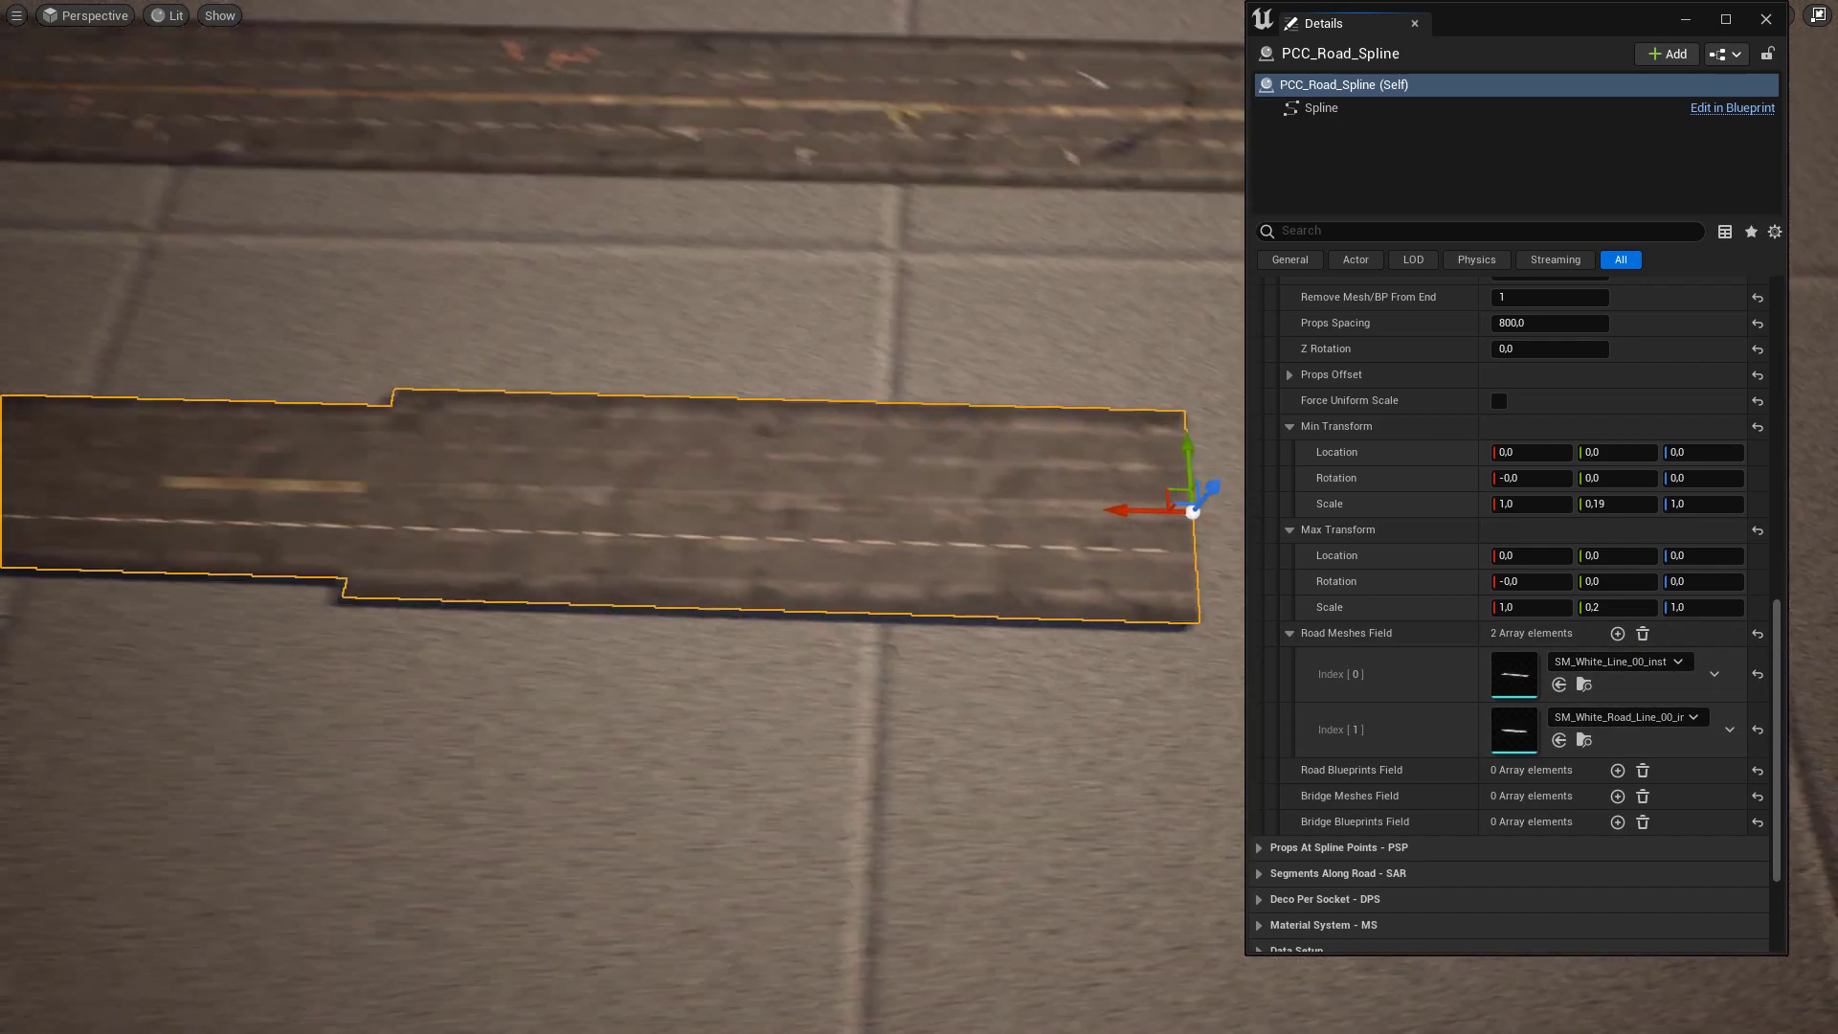
pyautogui.scroll(5, 1527, 474)
pyautogui.press('w')
pyautogui.moveTo(1196, 431); pyautogui.dragTo(1185, 497, button='right')
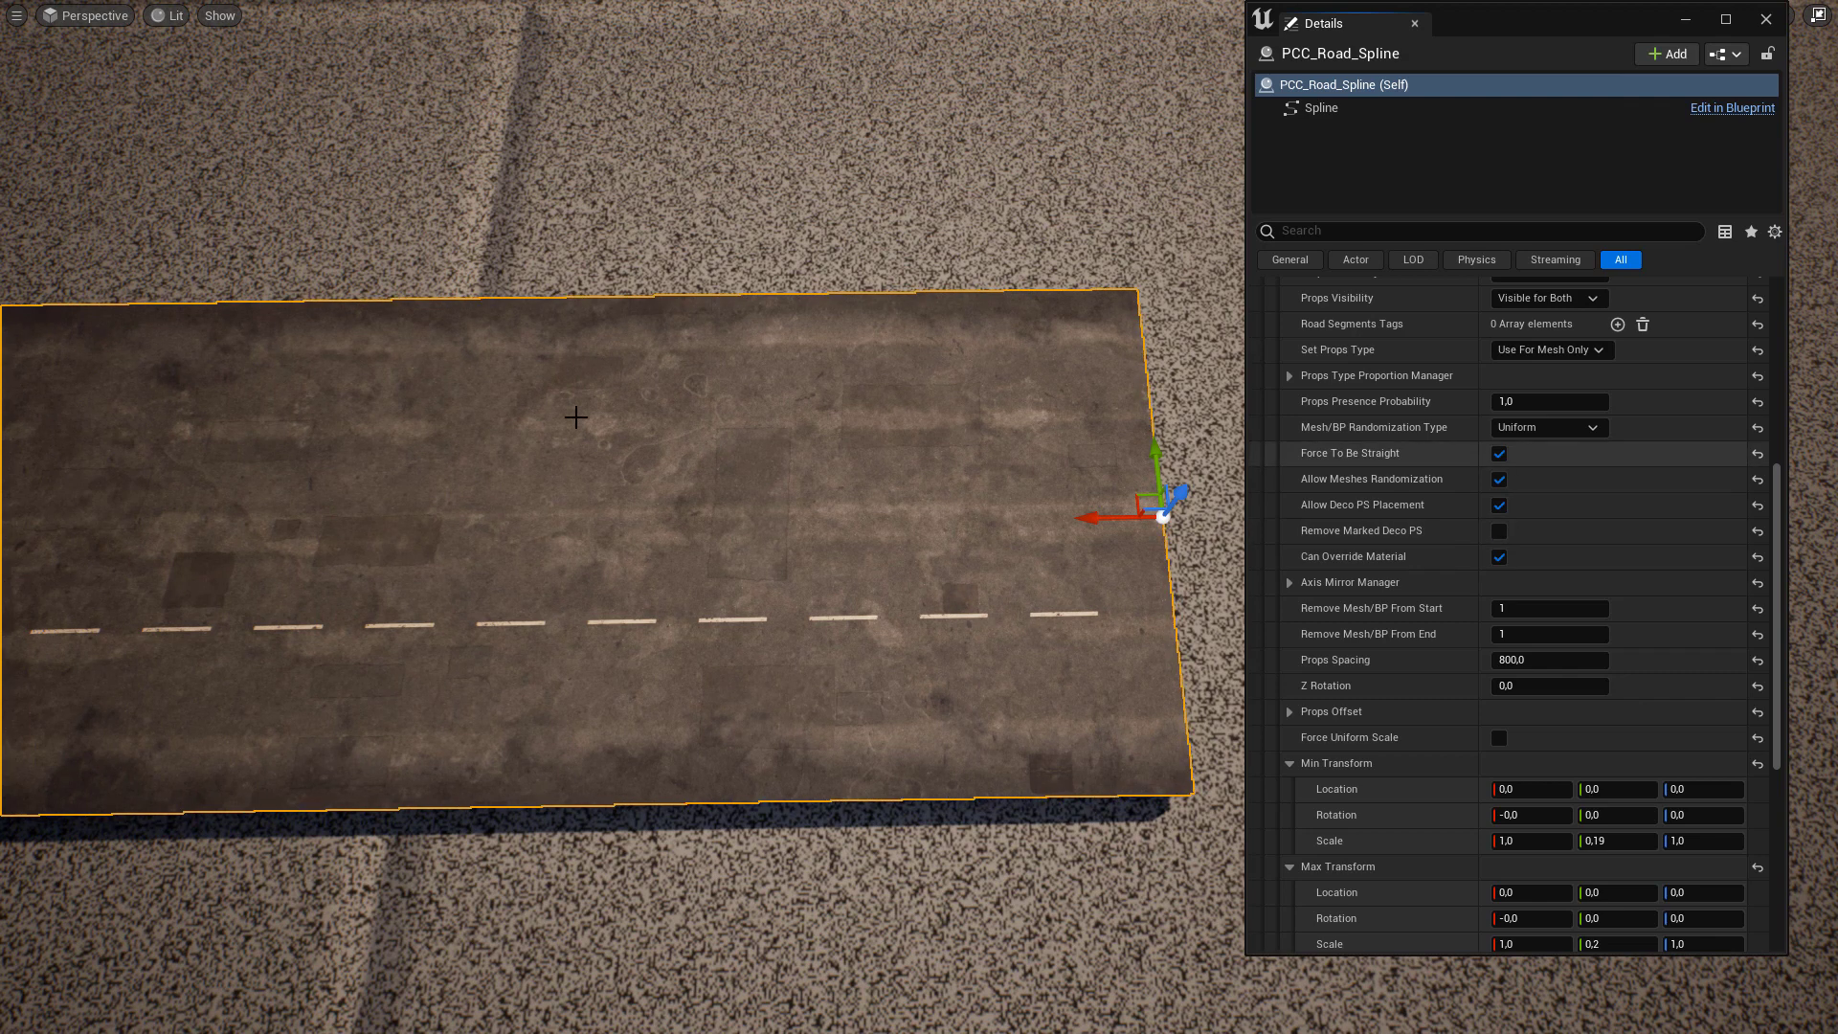
pyautogui.scroll(-3, 1548, 802)
pyautogui.scroll(-3, 1548, 802)
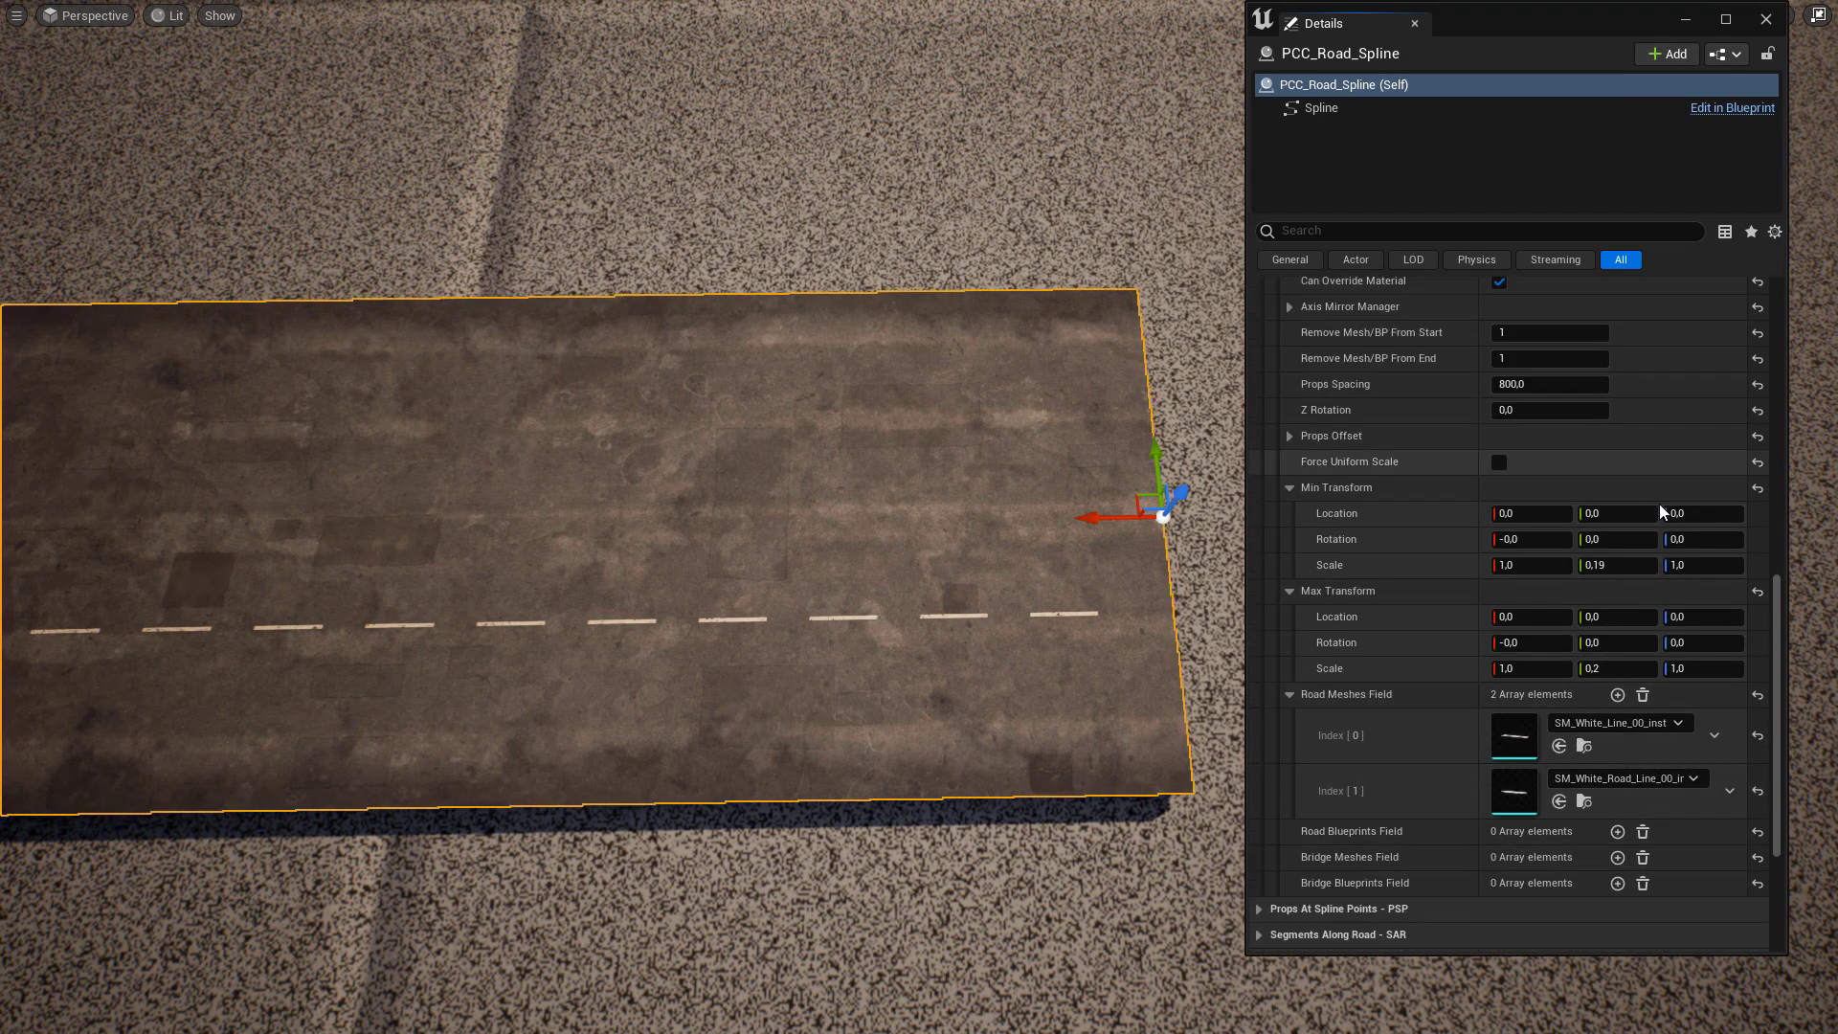
# Change the Mesh/BP Randomization Type of the lane line props to Per Mesh/Blueprint
pyautogui.scroll(5, 1593, 444)
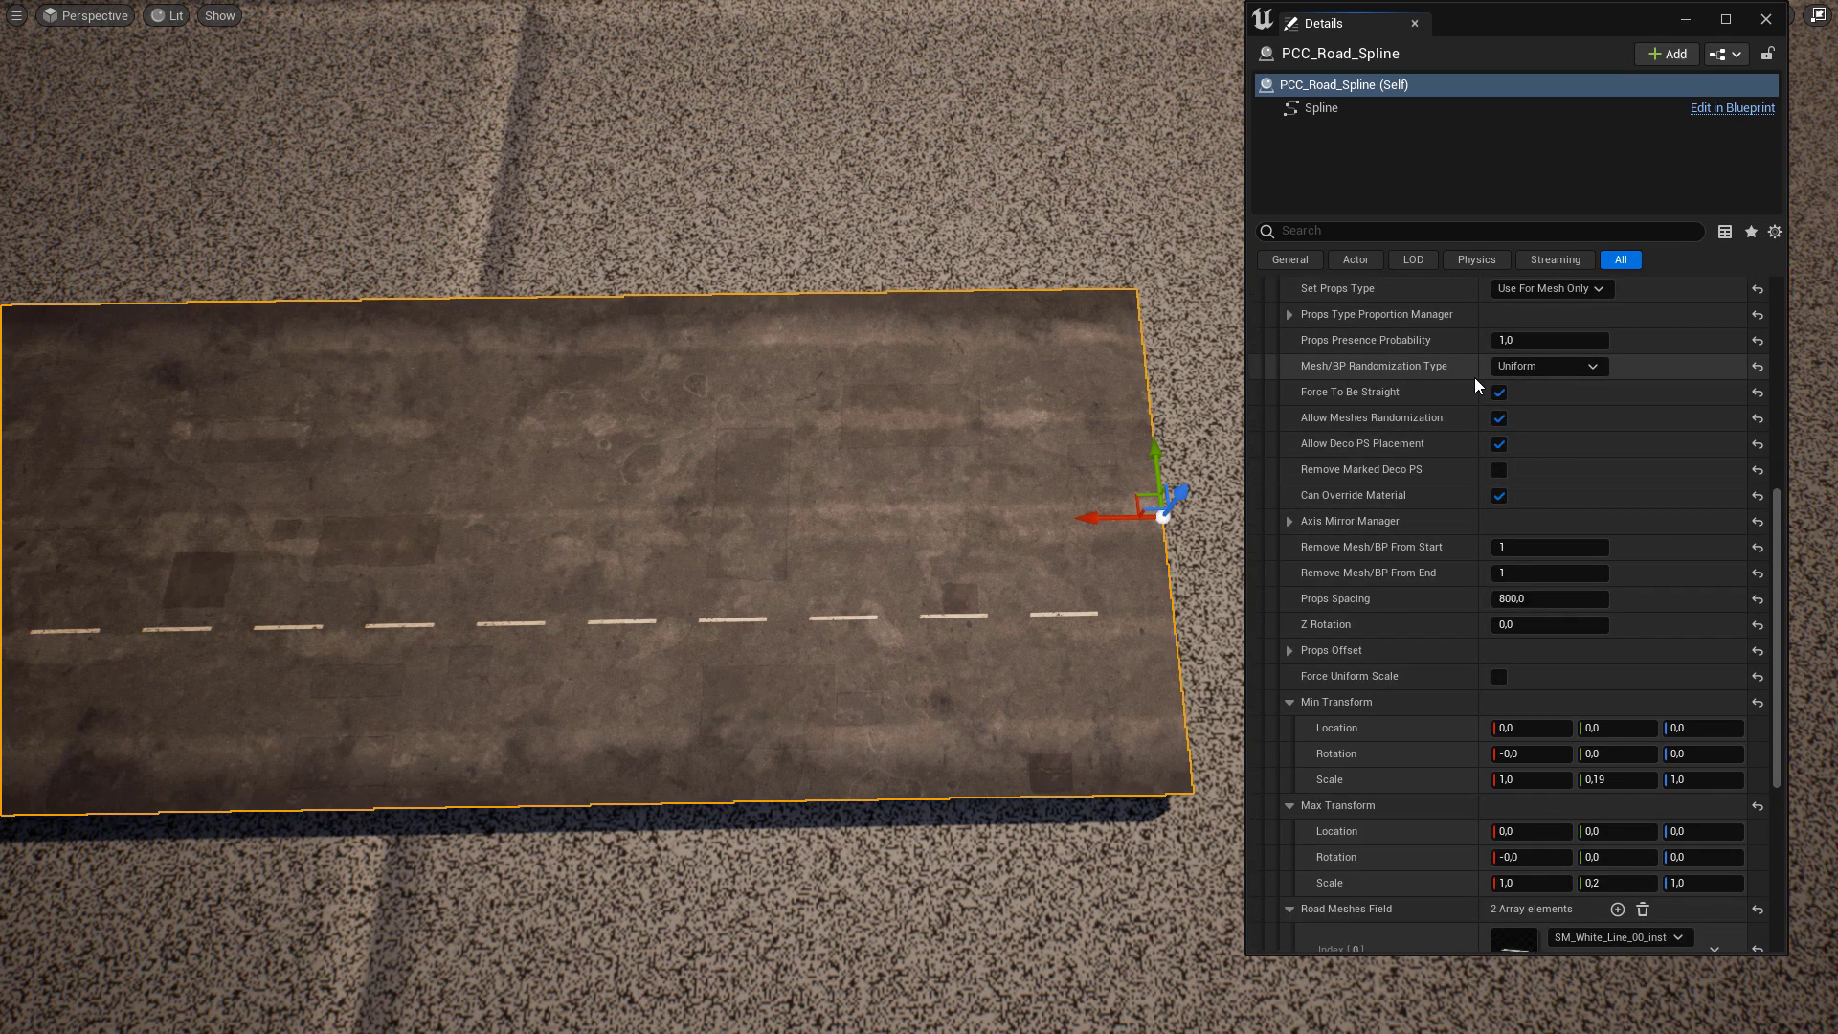
pyautogui.click(1556, 367)
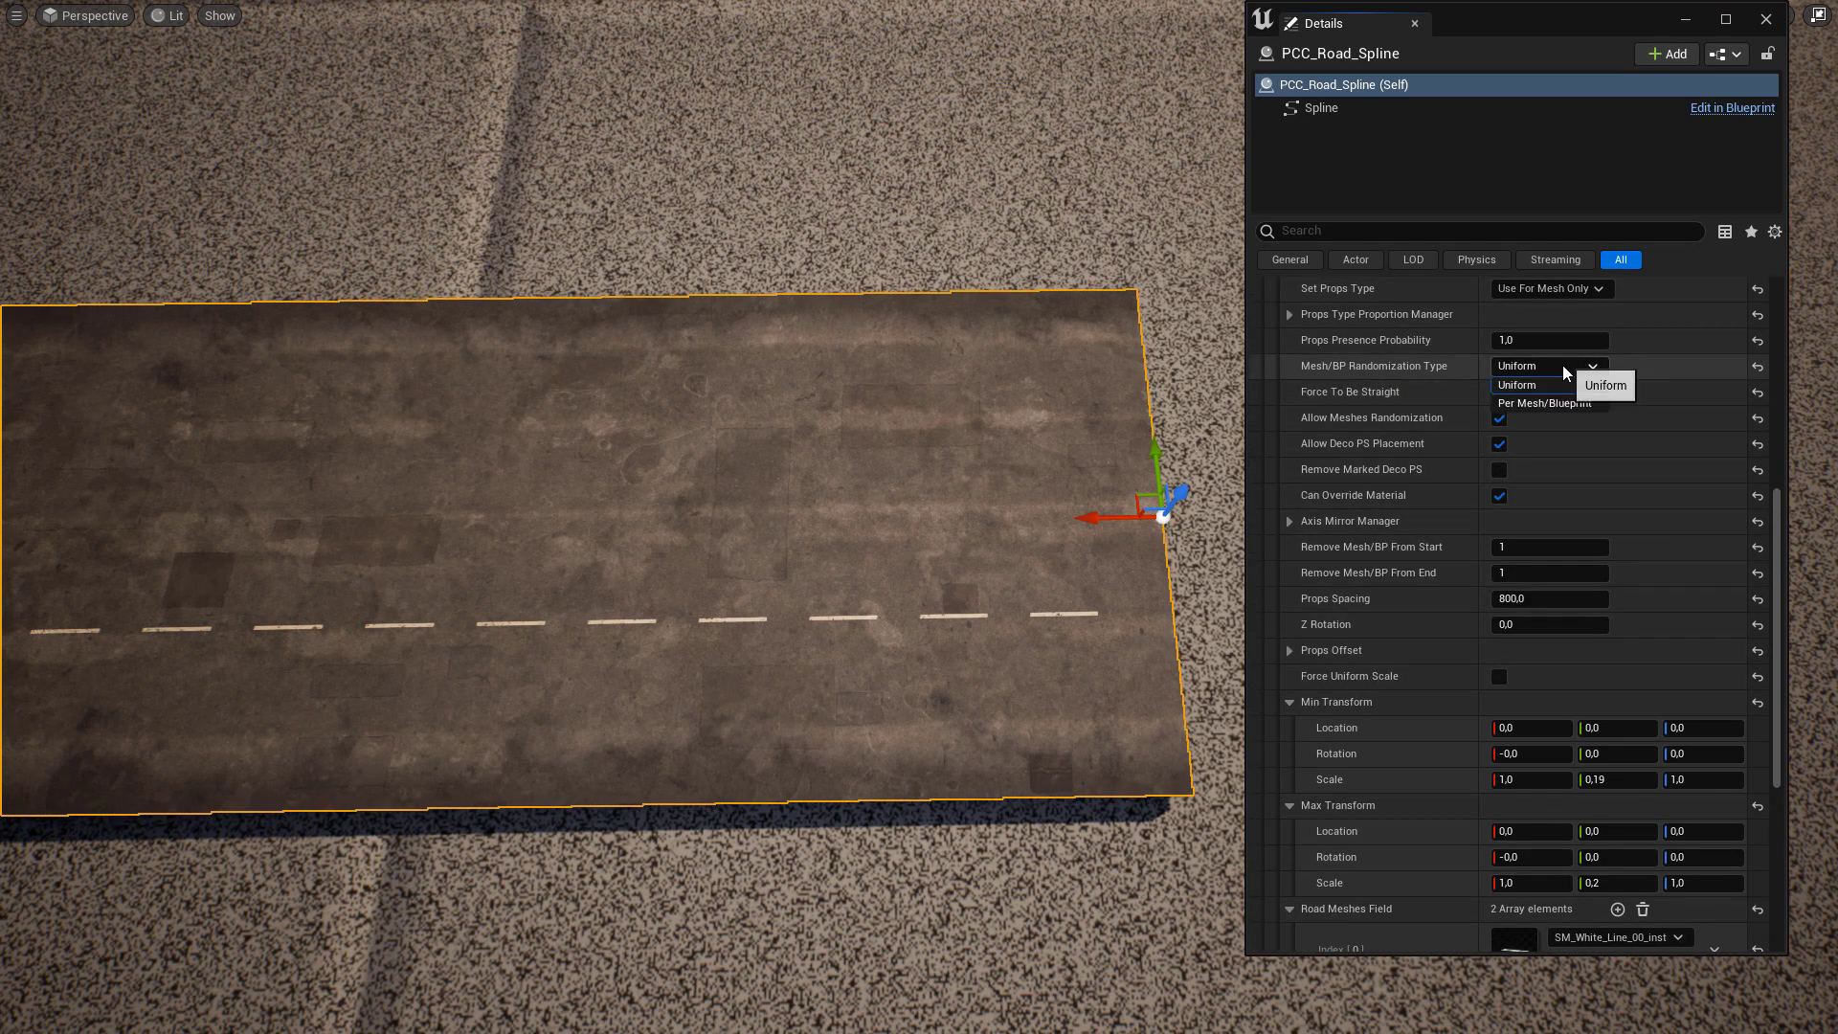
pyautogui.click(1526, 406)
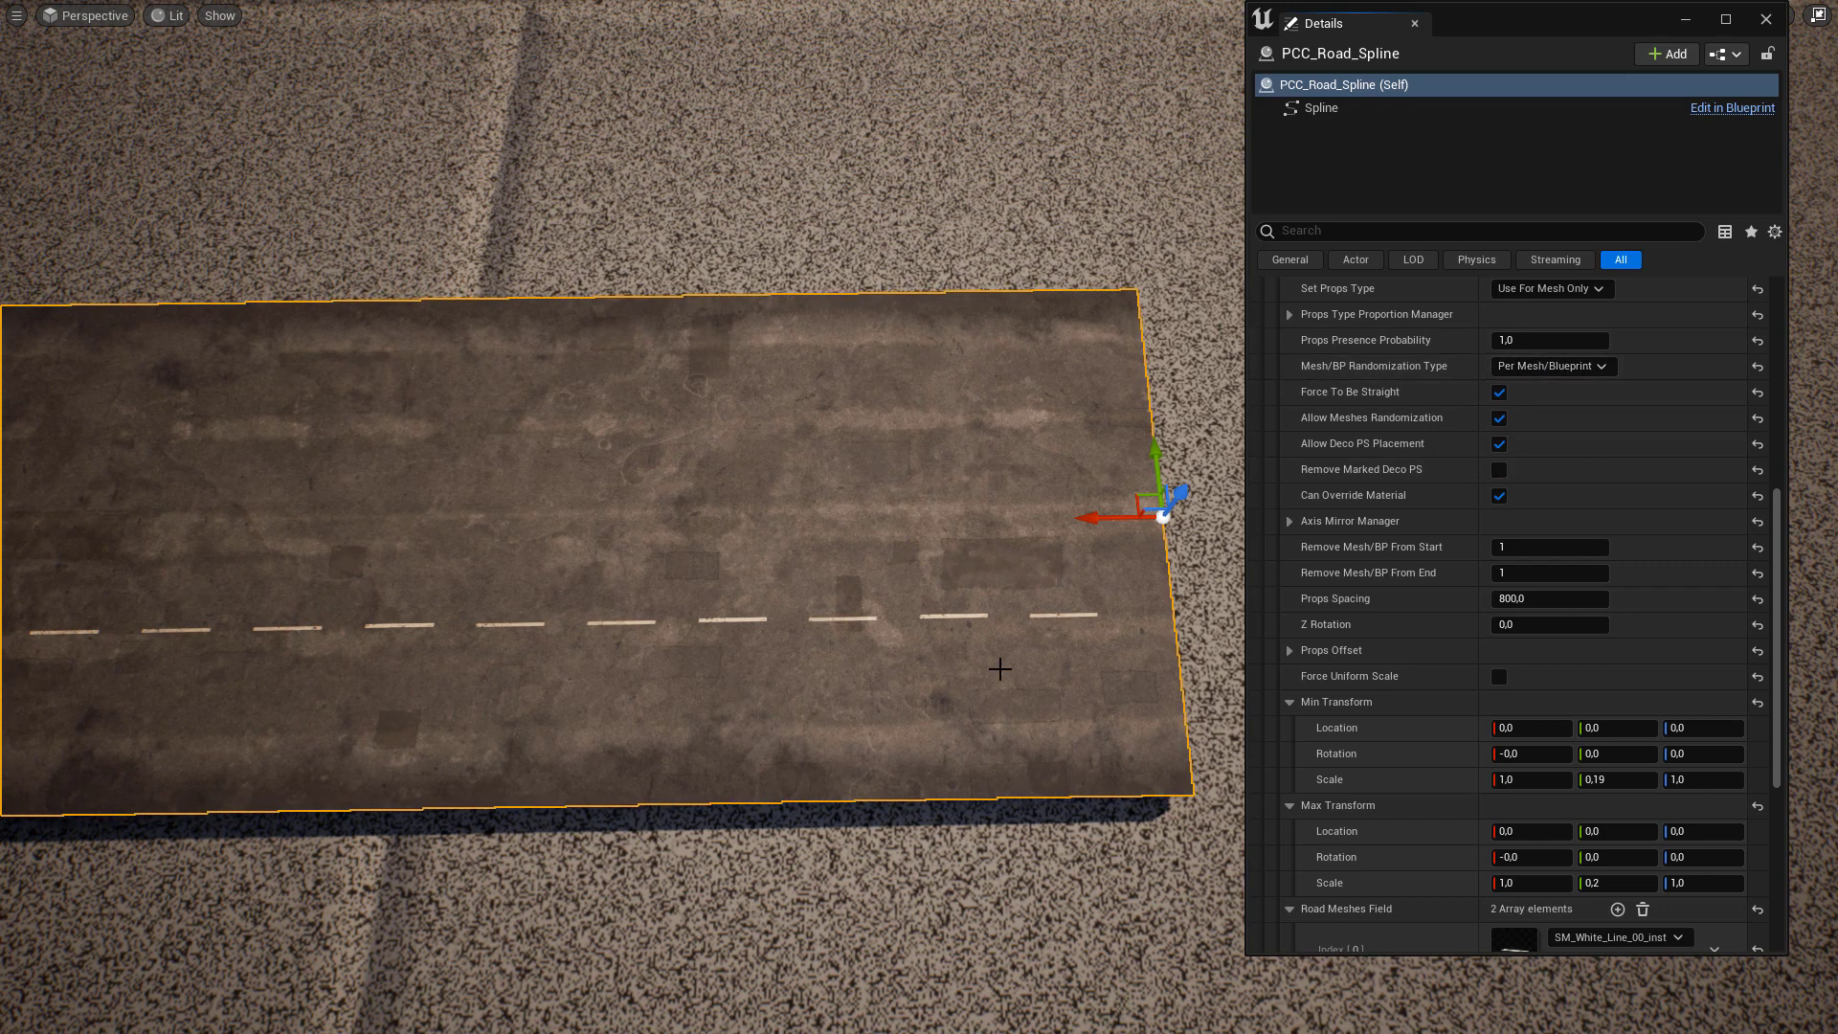
pyautogui.scroll(-3, 1617, 806)
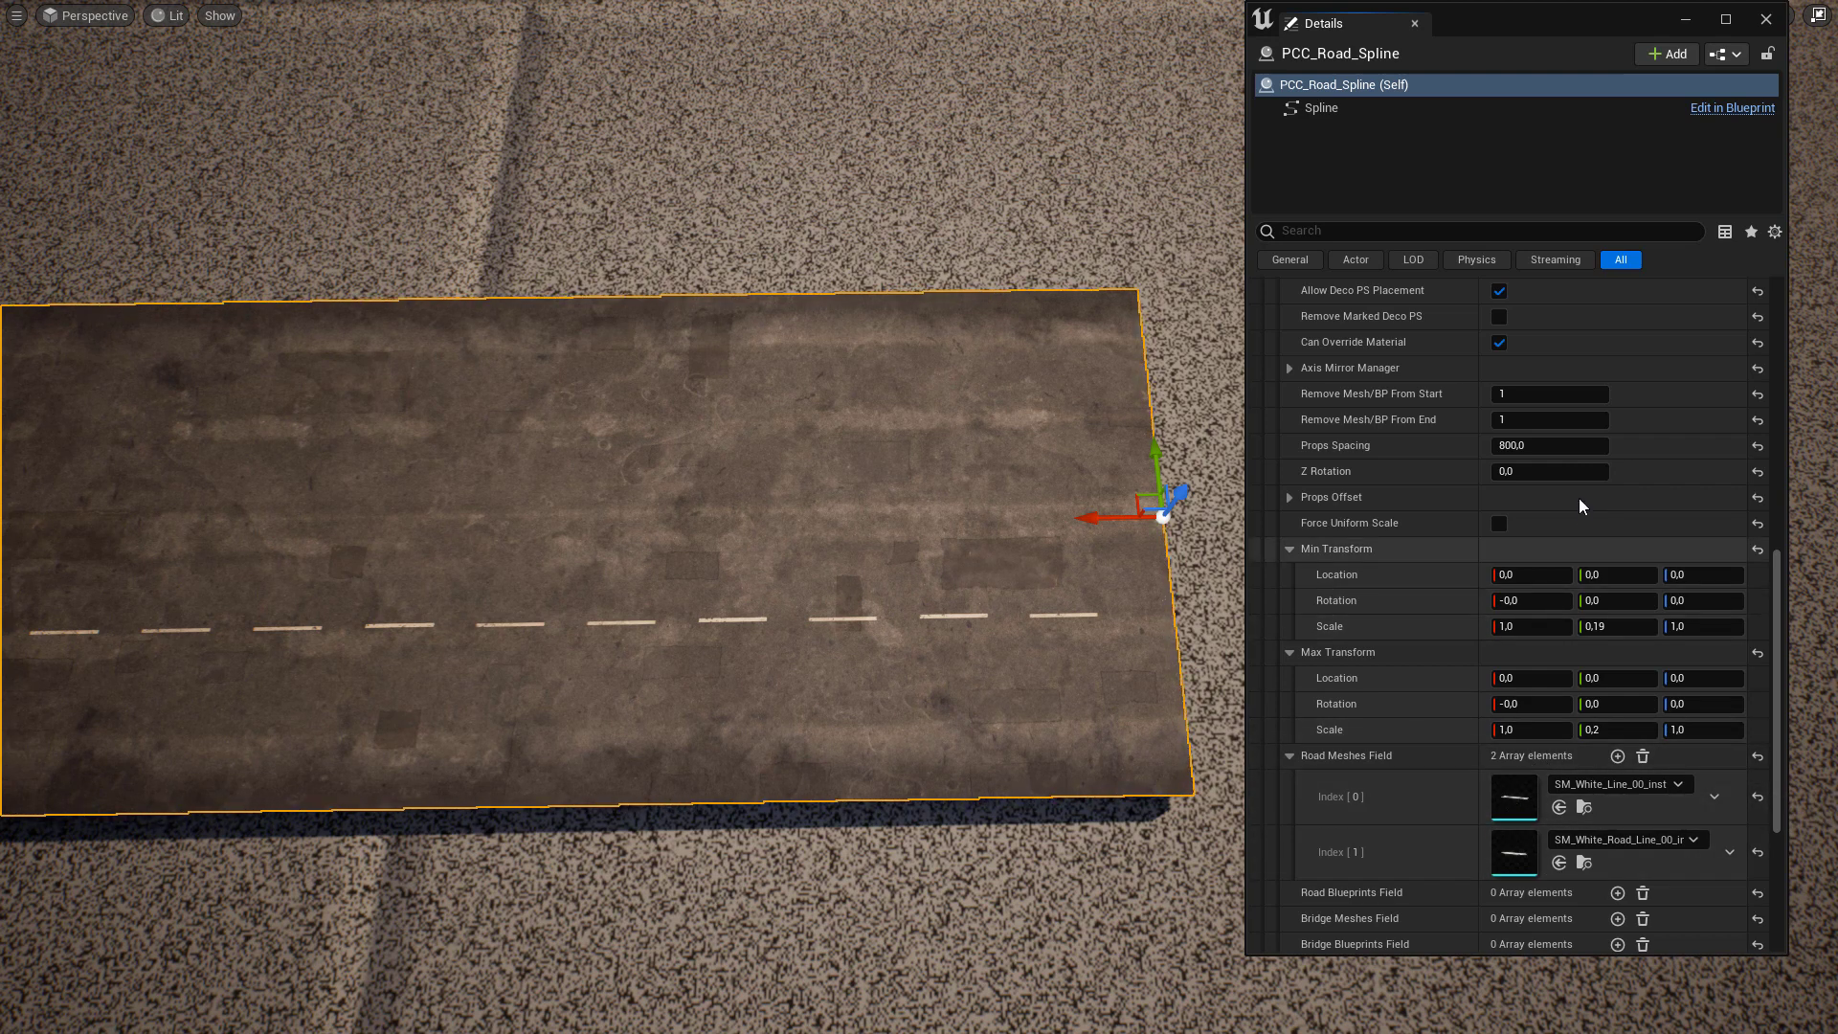
# Try Remove Mesh/BP From Start values of 20, 1, 2 and 3 for the left-lane white line props
pyautogui.scroll(3, 1578, 497)
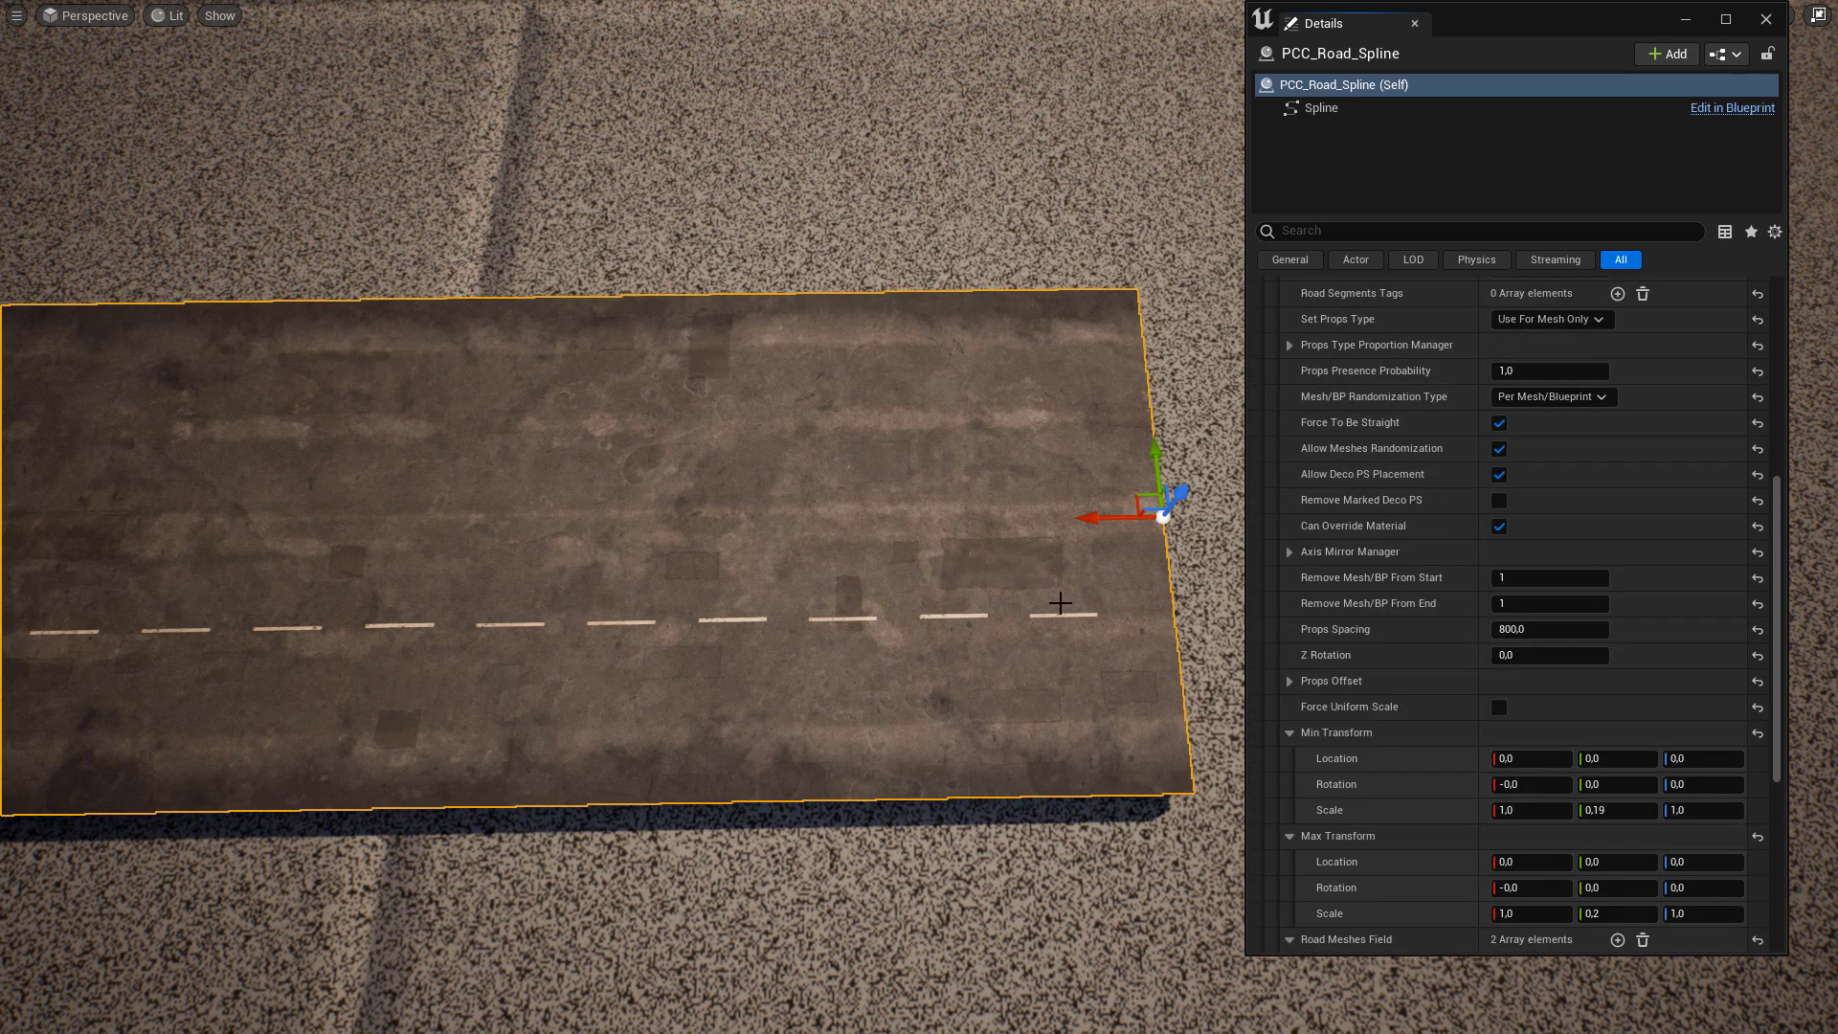
pyautogui.moveTo(1107, 664); pyautogui.dragTo(1164, 604, button='middle')
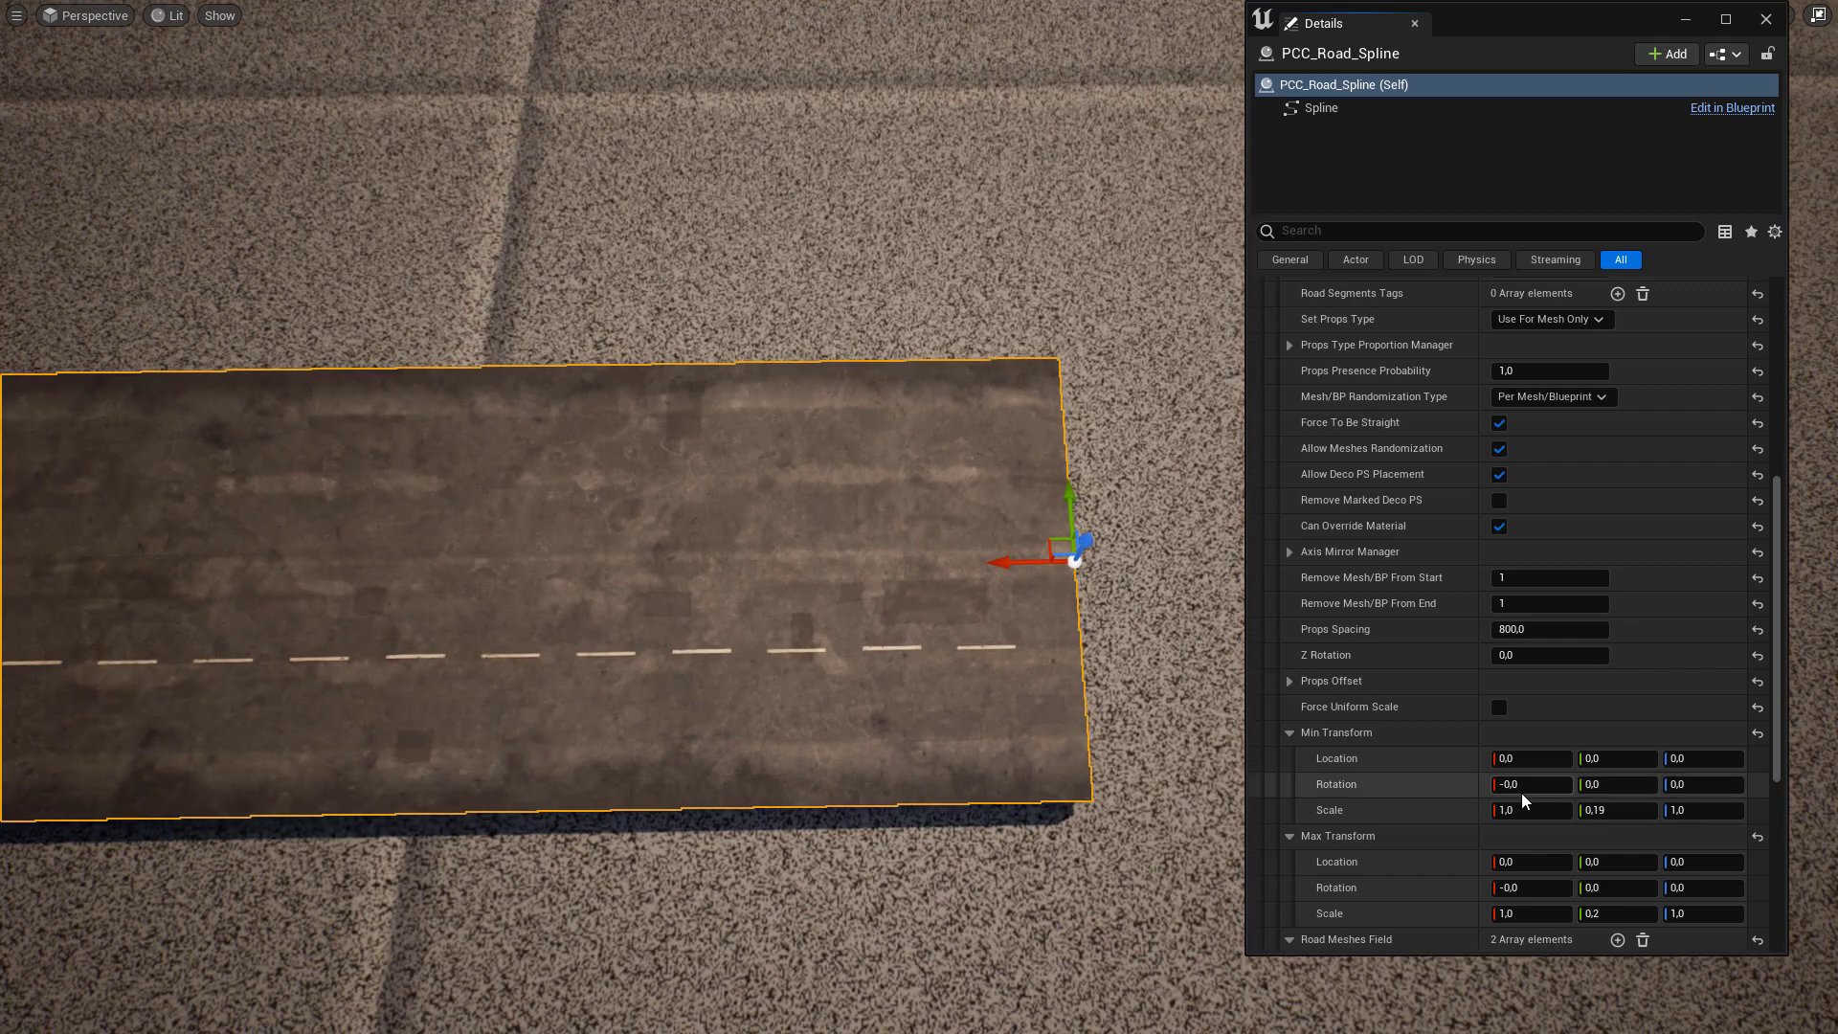
pyautogui.scroll(-4, 1520, 793)
pyautogui.moveTo(806, 737); pyautogui.dragTo(747, 613, button='middle')
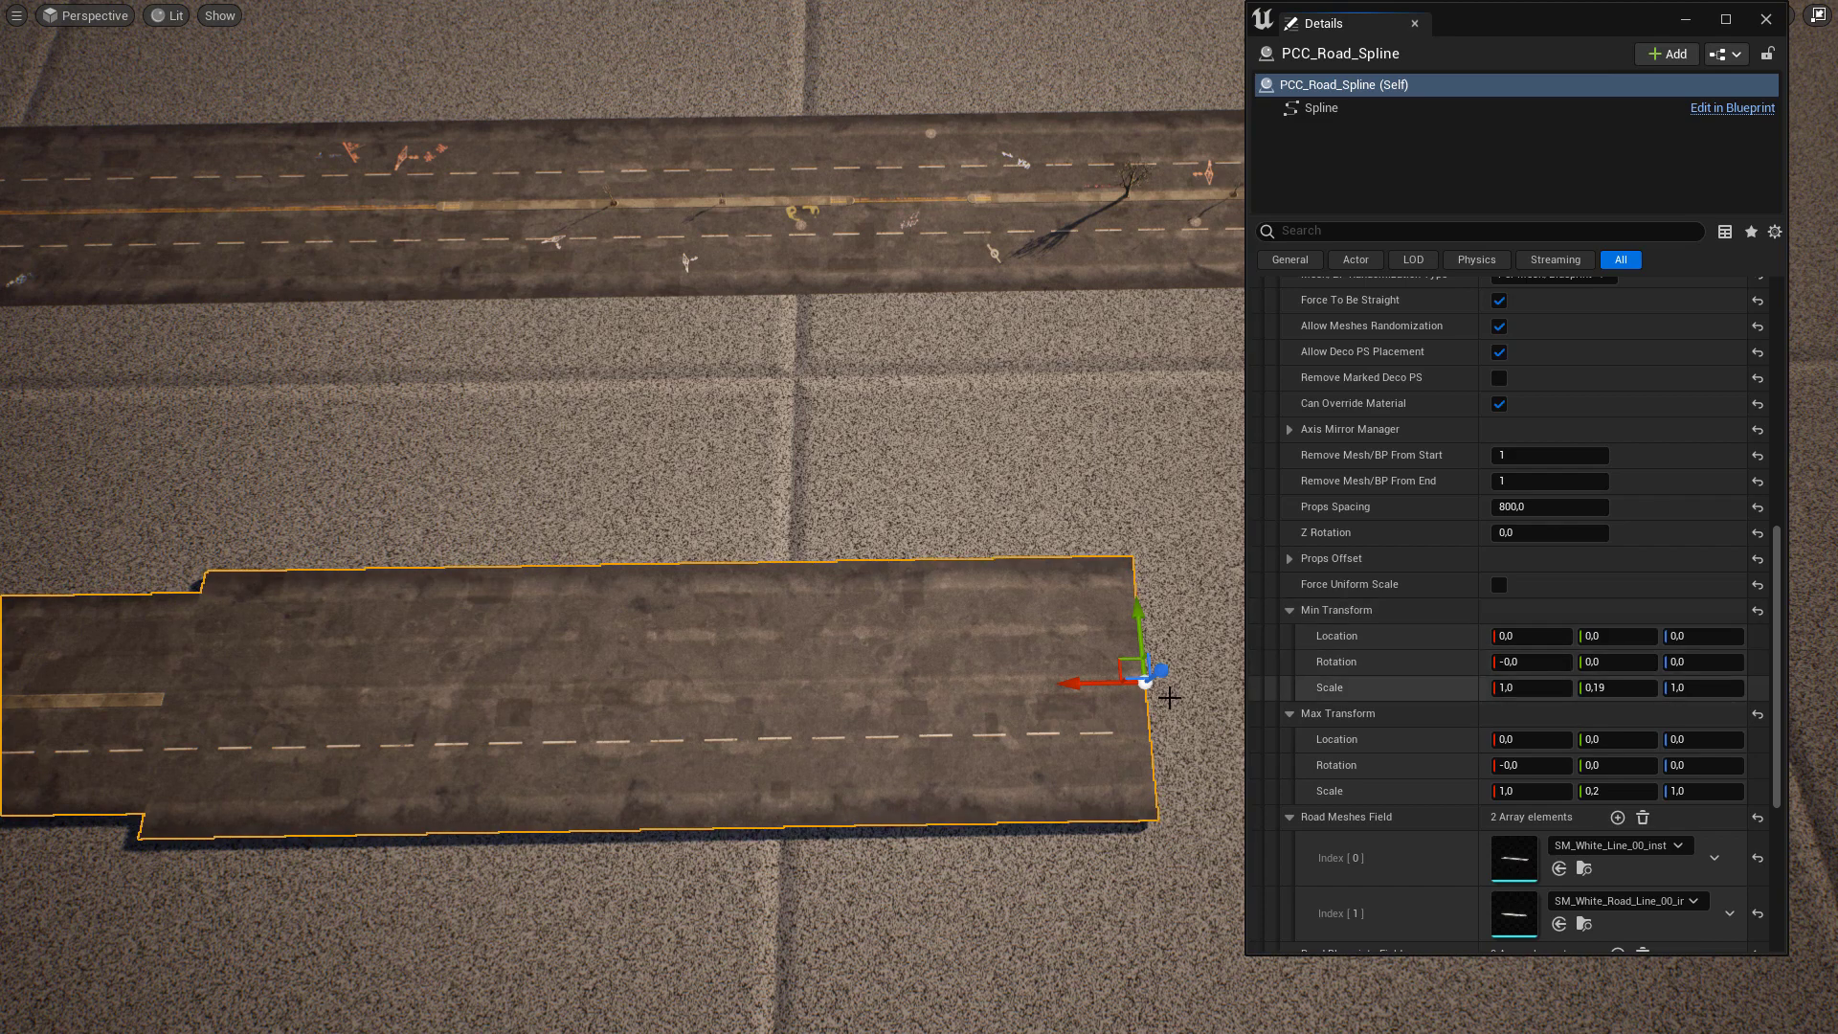
pyautogui.moveTo(1169, 695); pyautogui.dragTo(1187, 728, button='right')
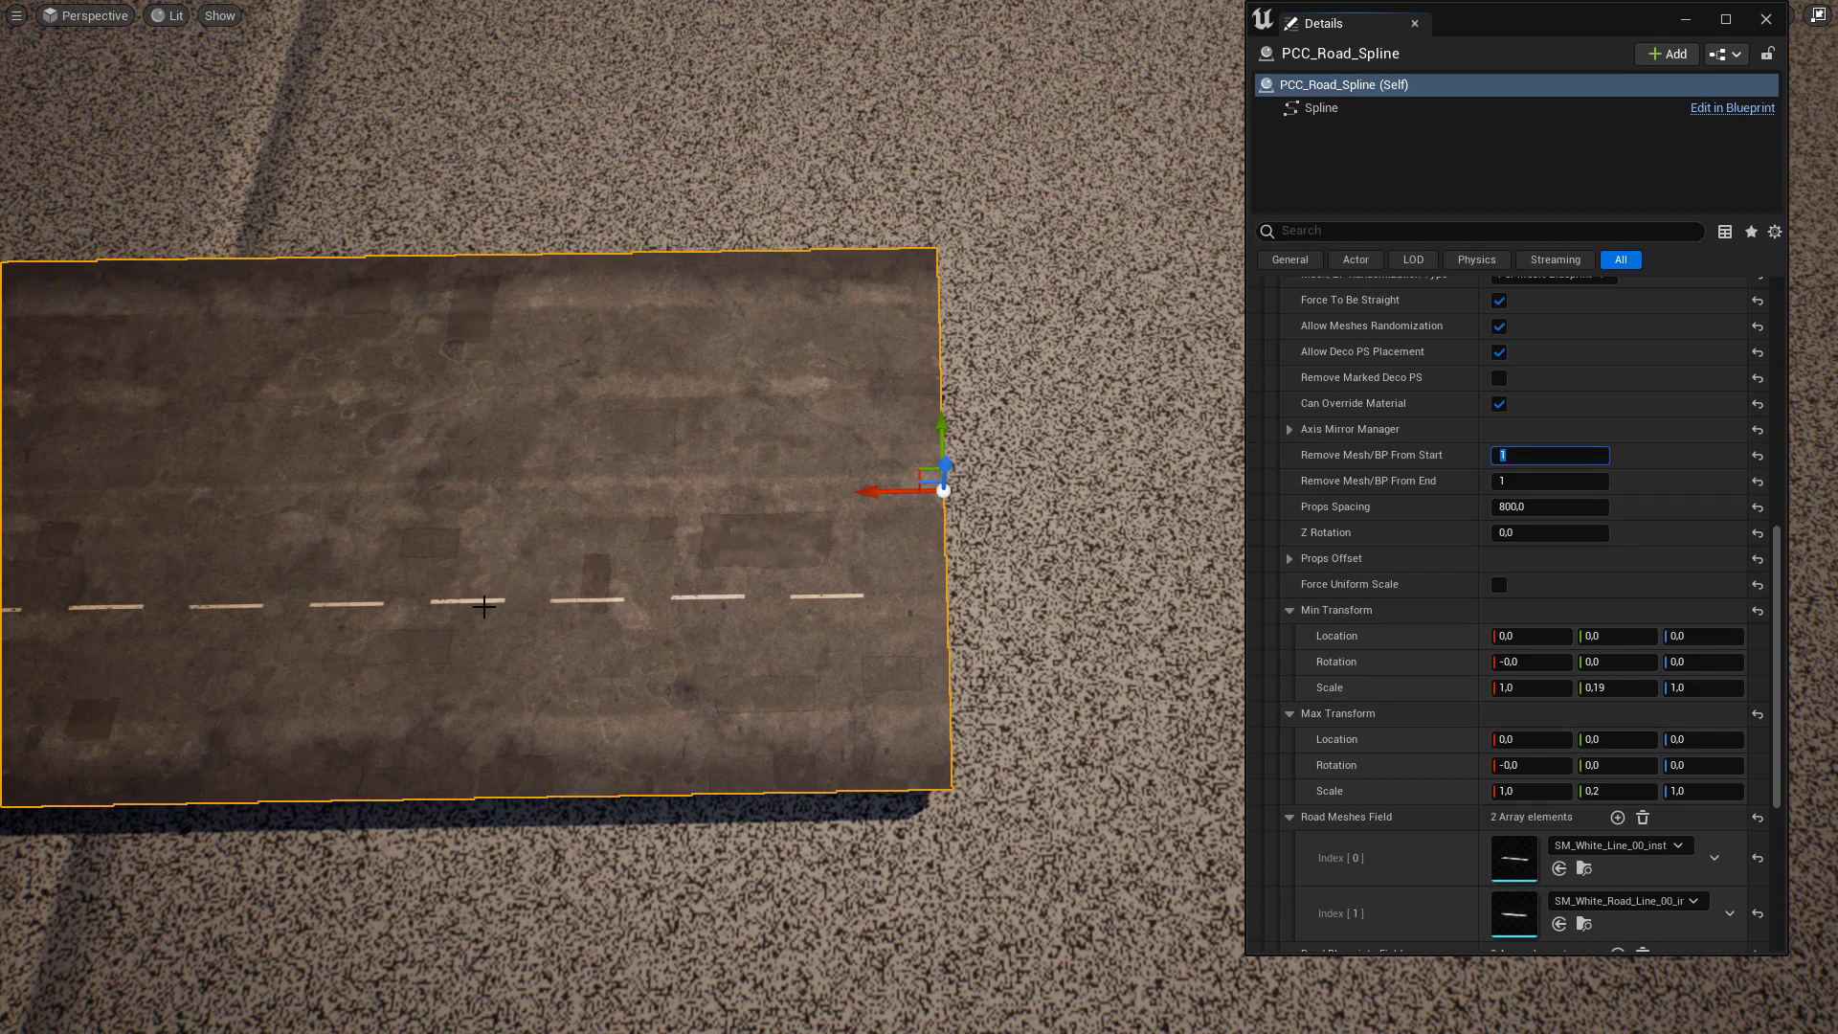
pyautogui.write('20')
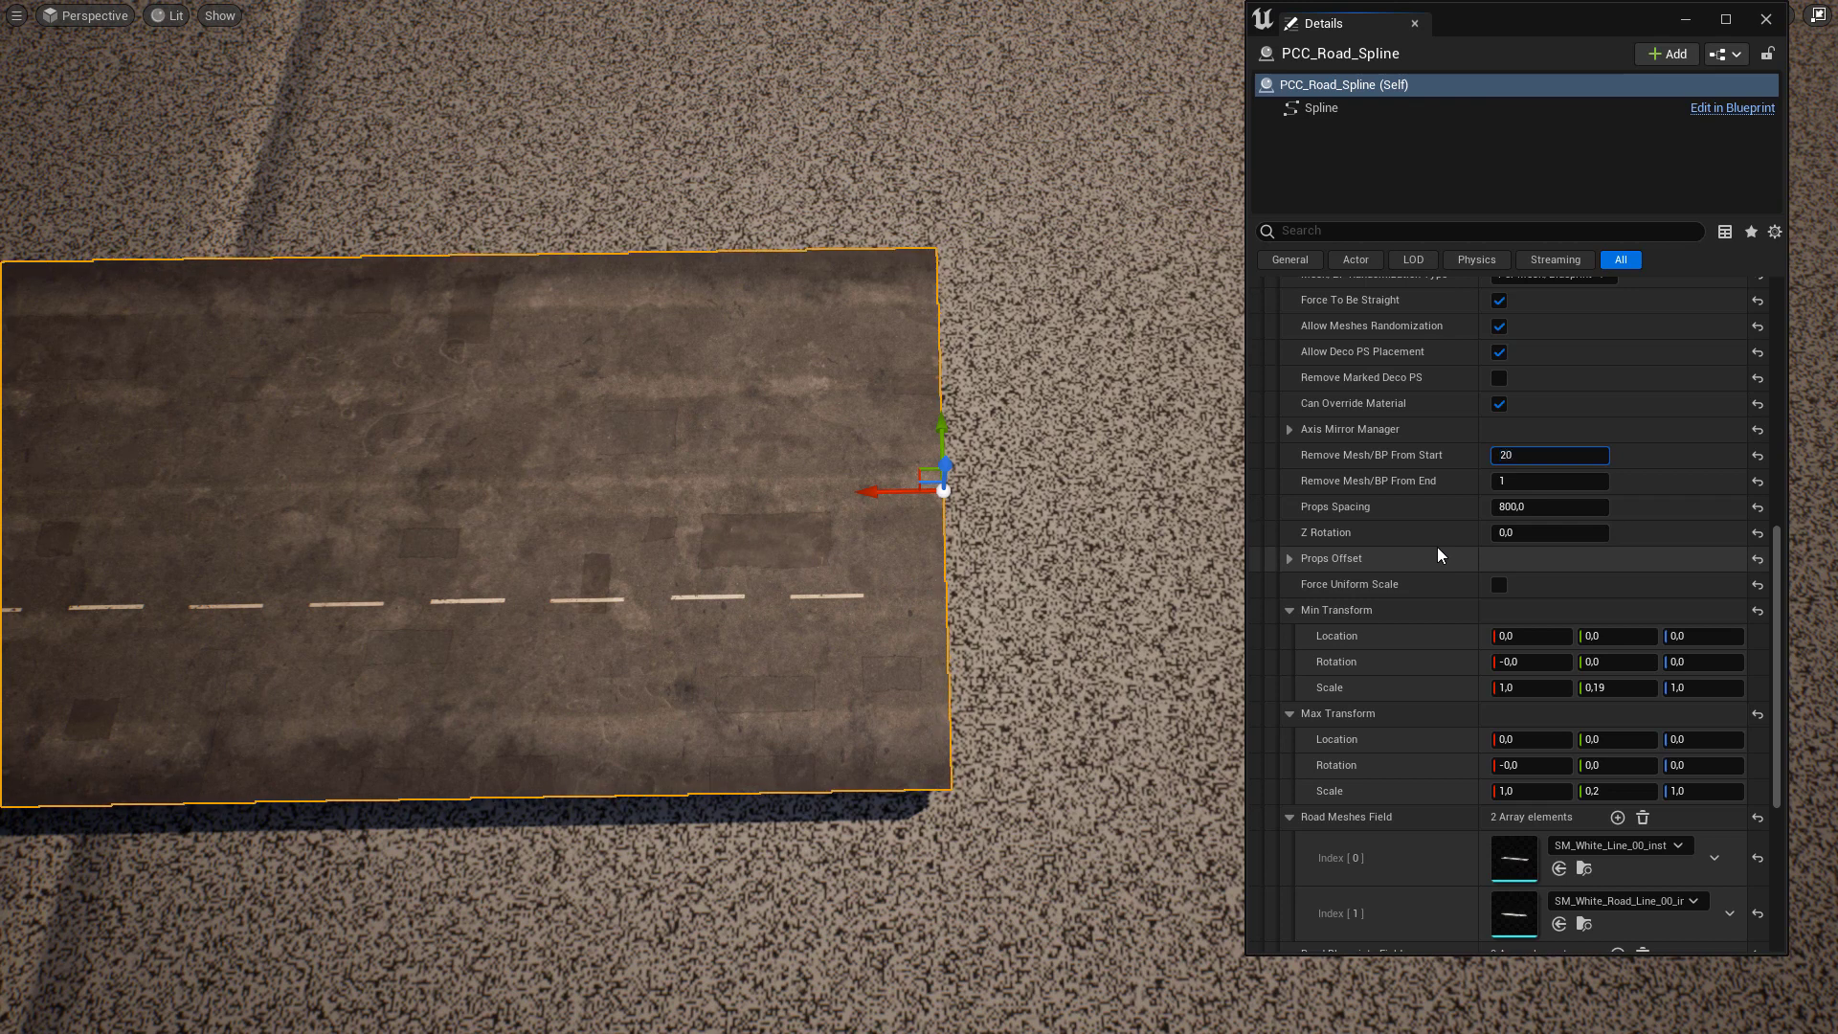
pyautogui.press('Return')
pyautogui.write('12')
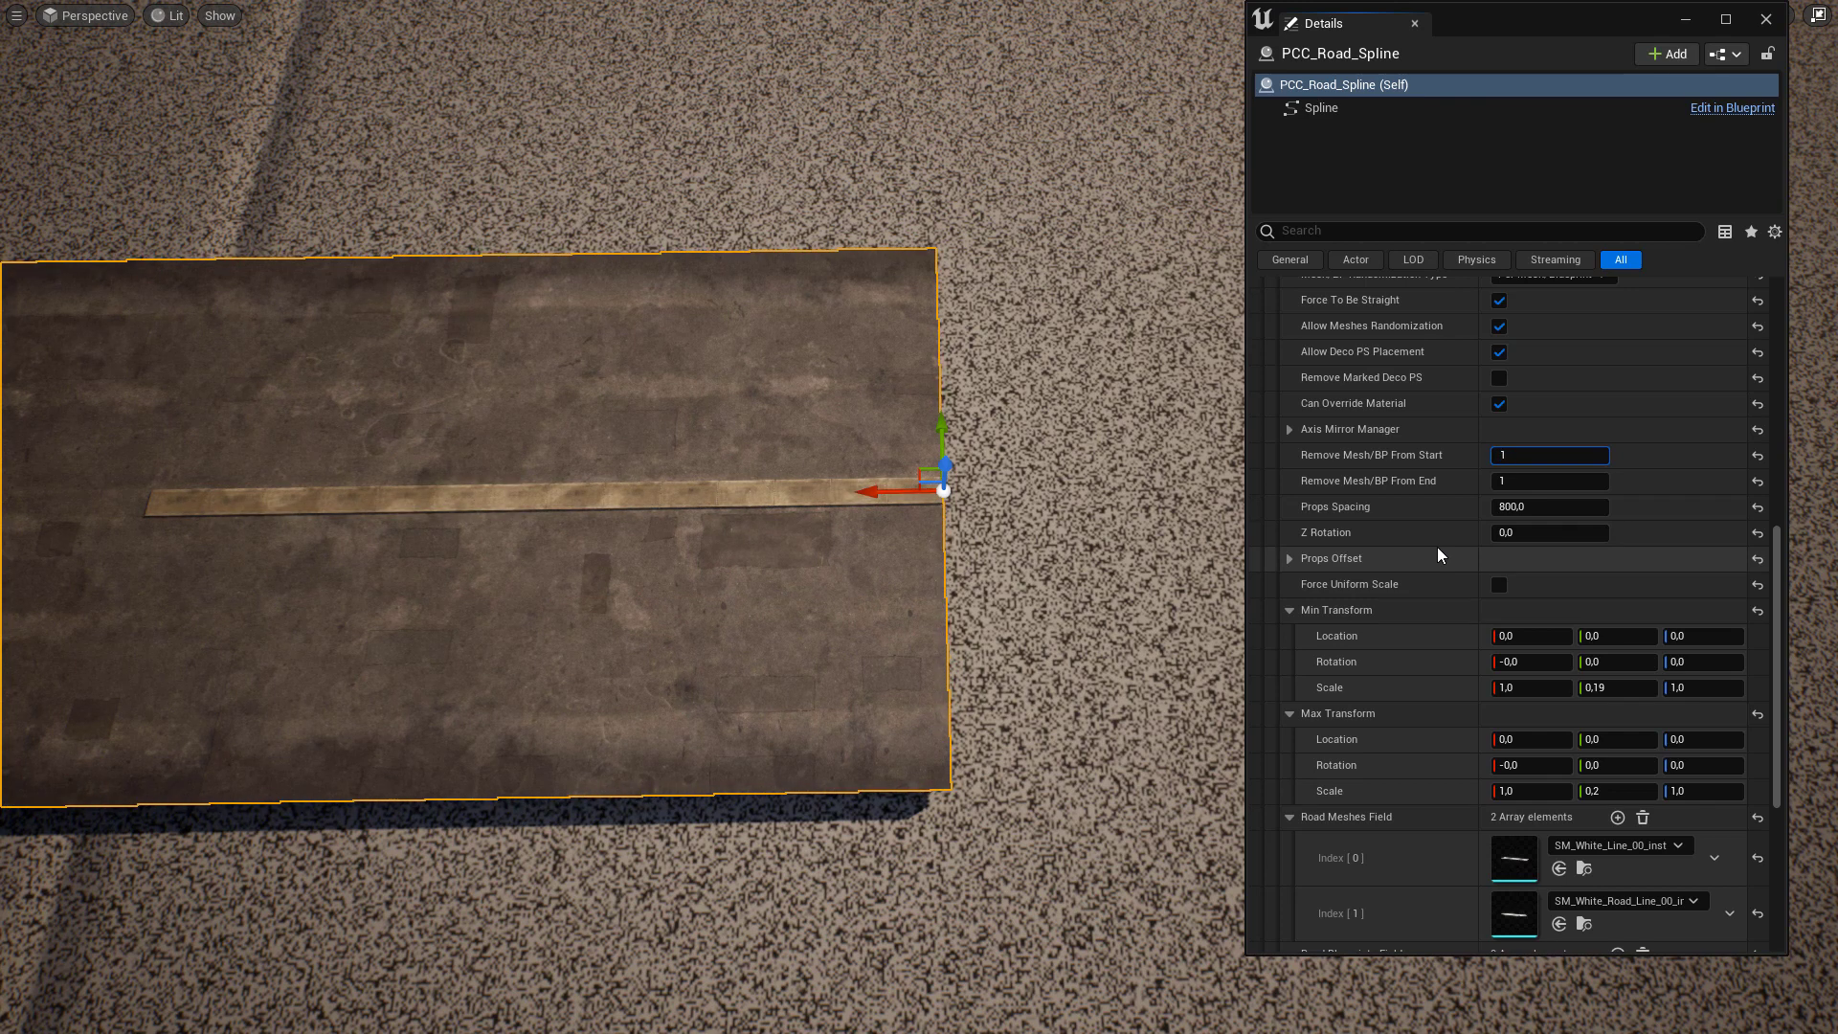
pyautogui.press('Return')
pyautogui.write('2')
pyautogui.press('Return')
pyautogui.write('3')
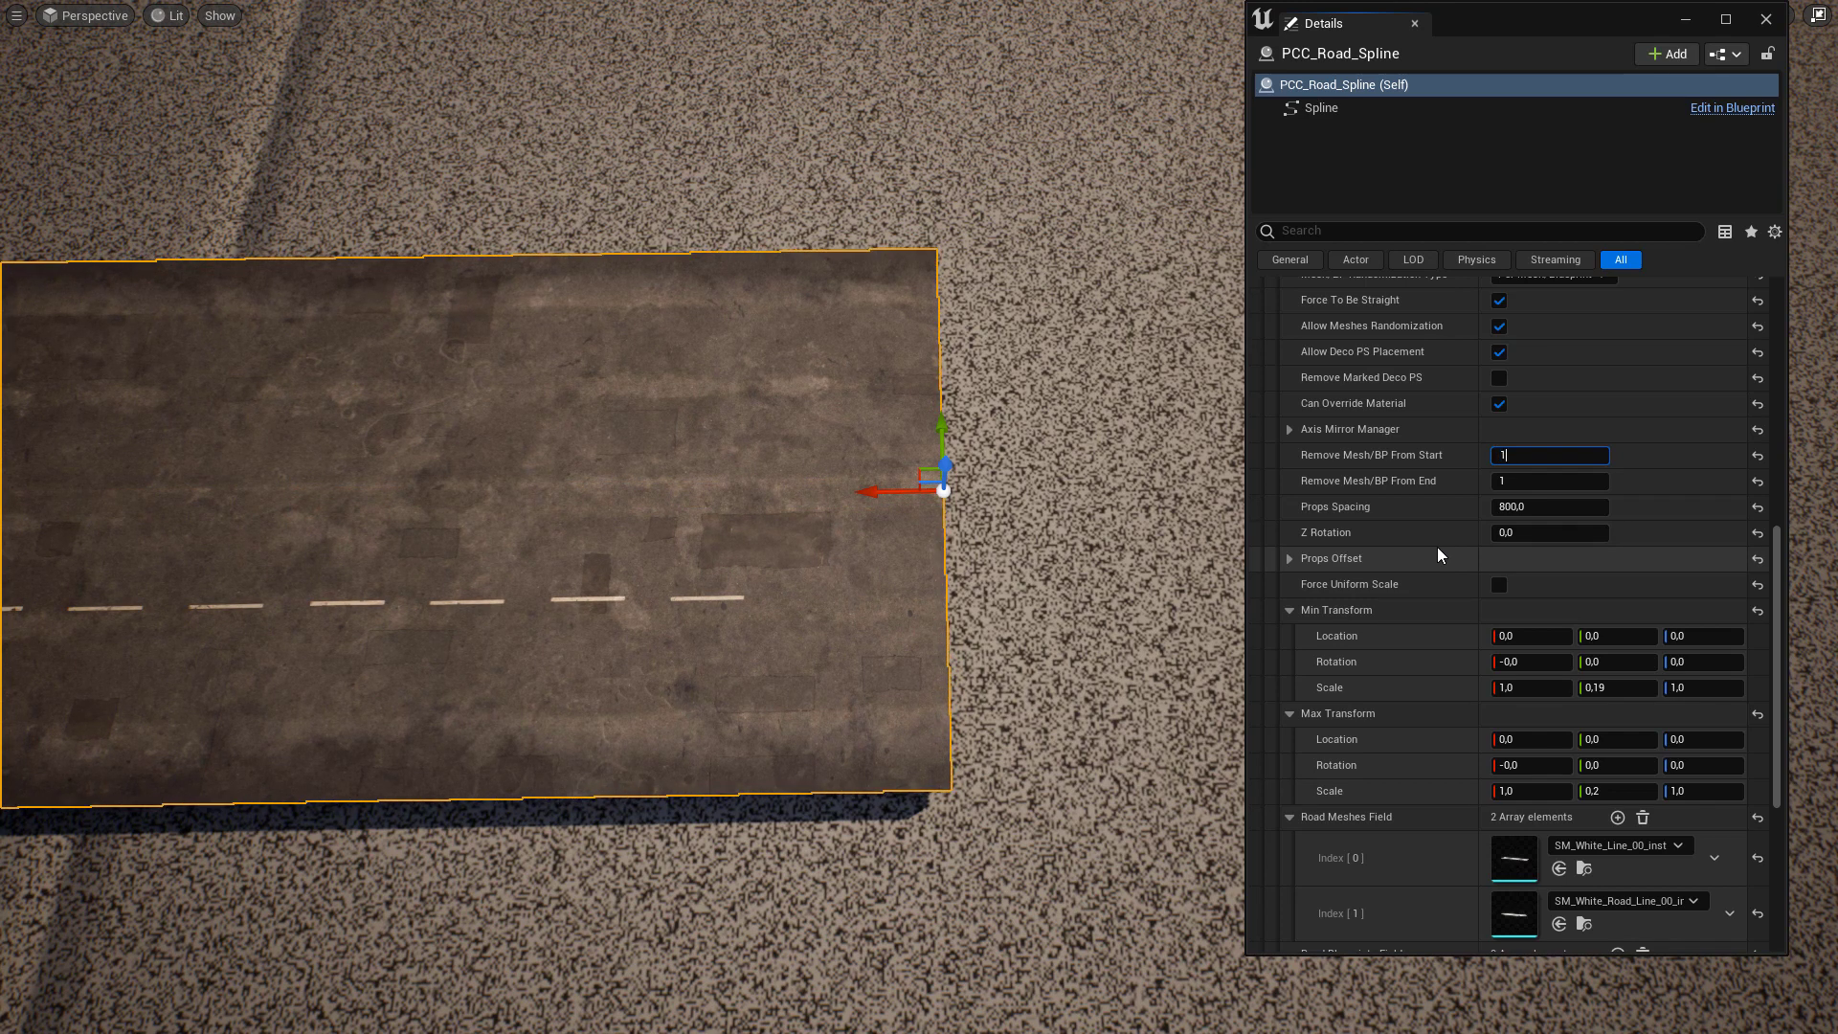
pyautogui.press('Return')
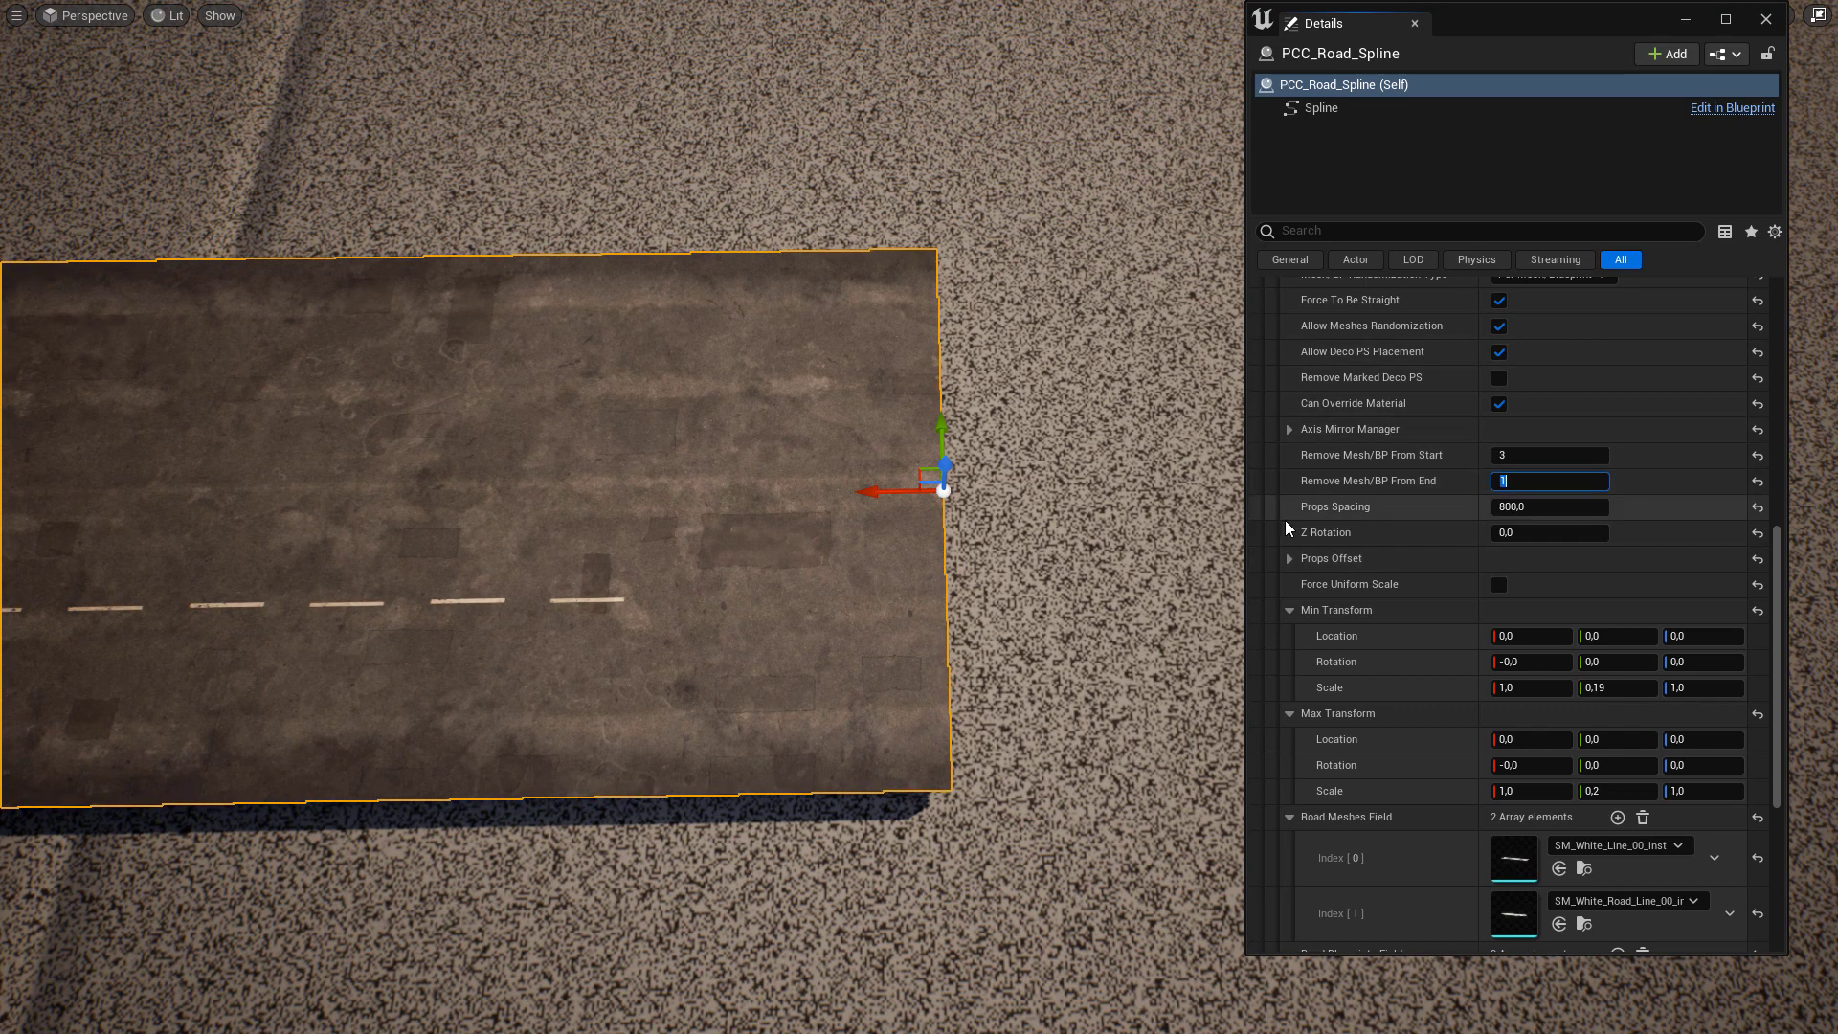
# Try a Remove Mesh/BP From End value of 3 and inspect the other end of the white lane line
pyautogui.write('3')
pyautogui.press('Return')
pyautogui.moveTo(919, 574); pyautogui.dragTo(670, 574, button='right')
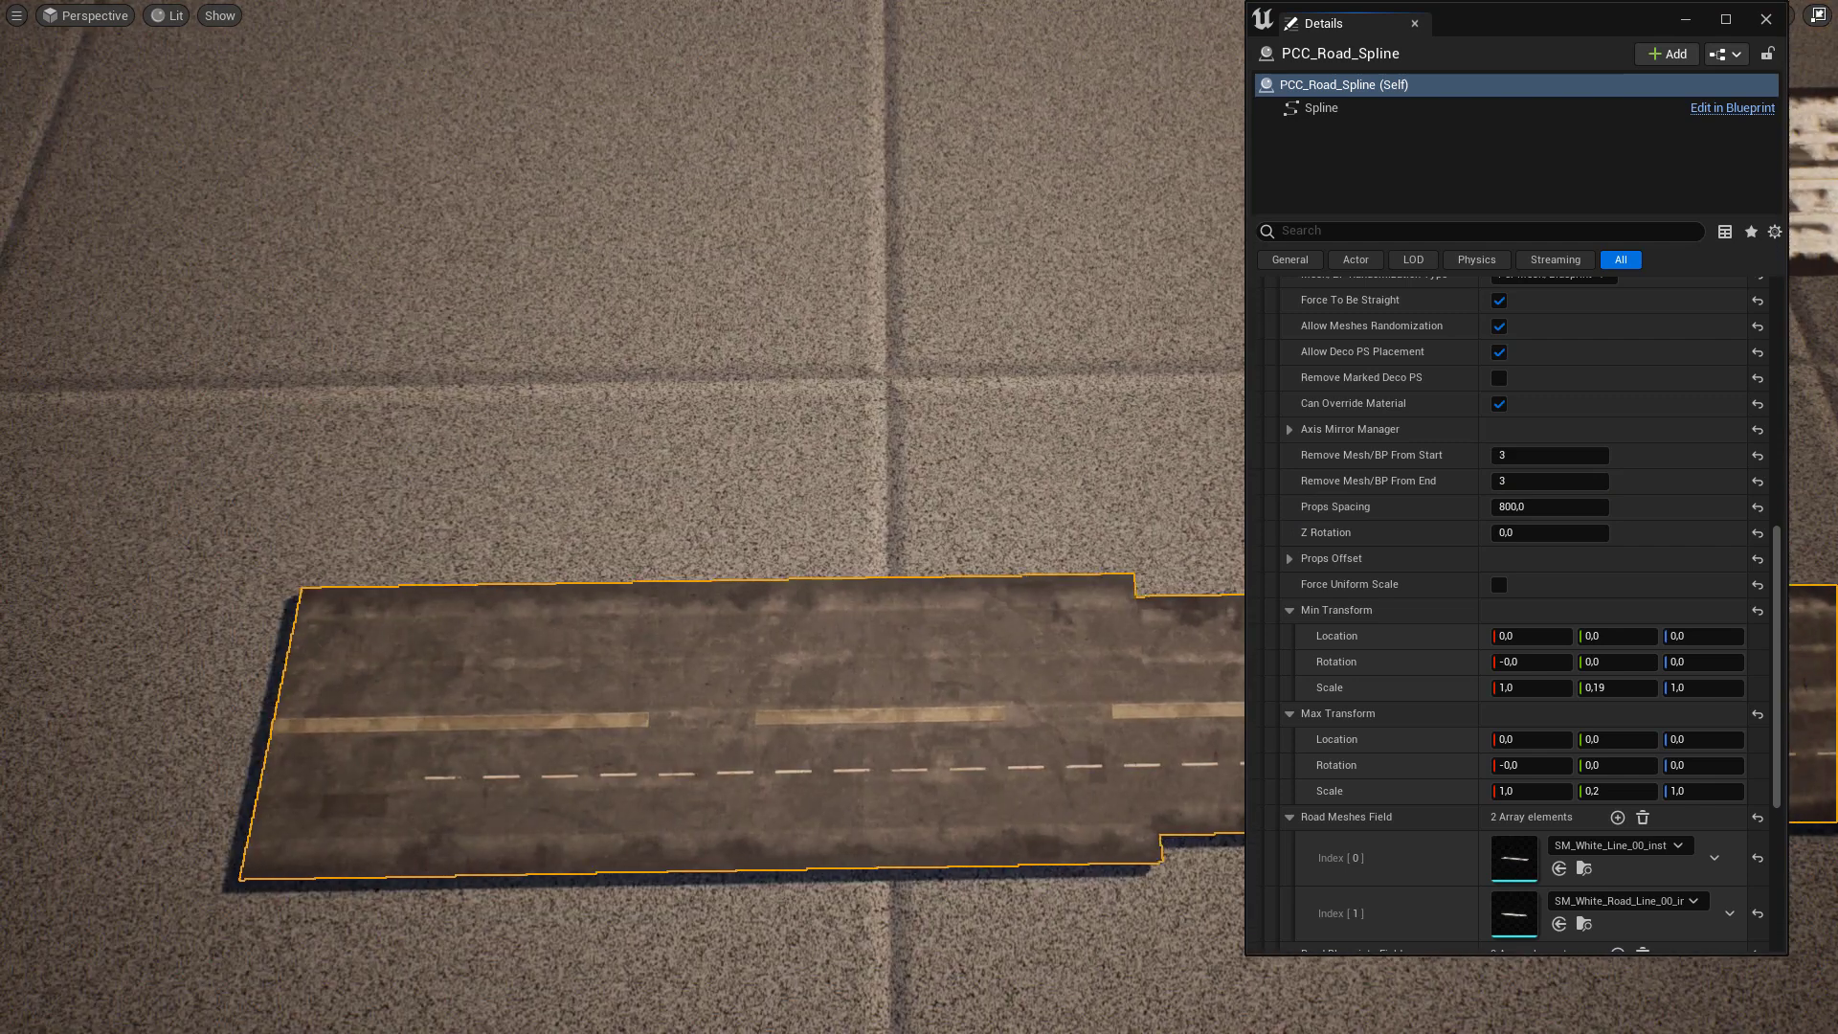
# Restore both Remove Mesh/BP From Start and Remove Mesh/BP From End to 1 for the lane line props
pyautogui.click(1531, 459)
pyautogui.write('1')
pyautogui.press('Tab')
pyautogui.write('1')
pyautogui.press('Return')
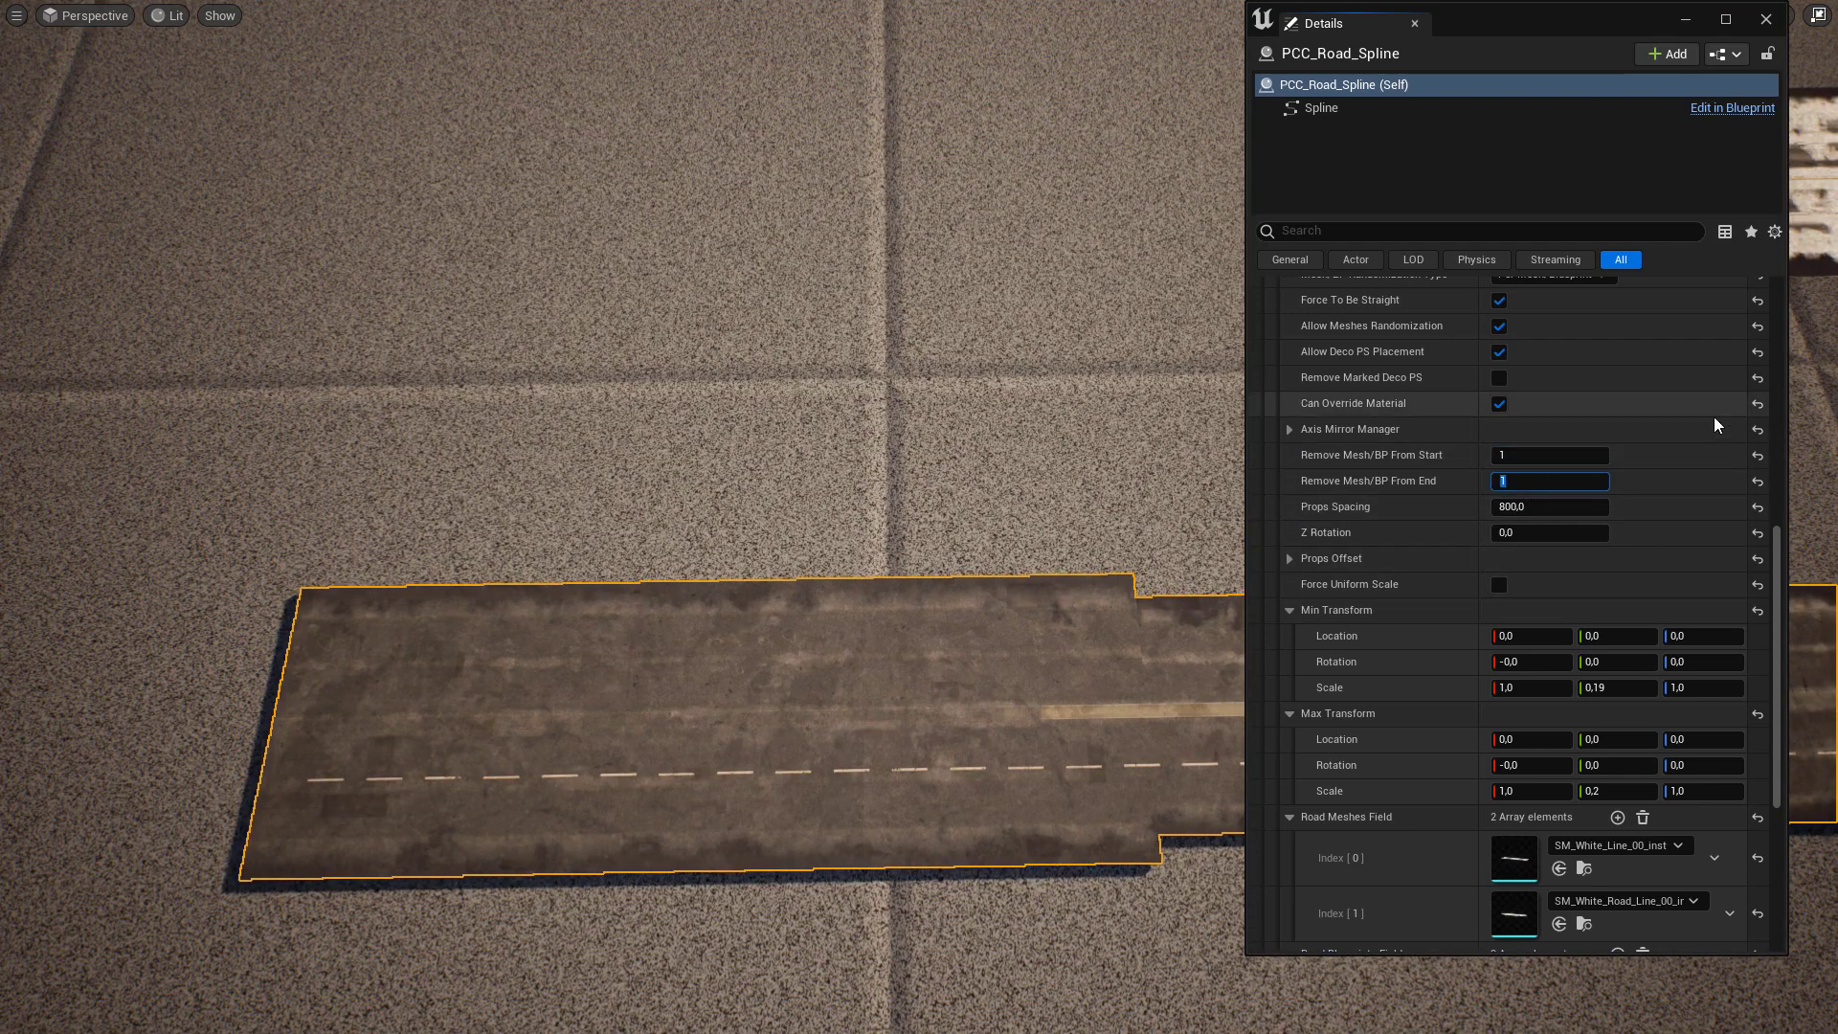
# Add a second entry to the Props Along Spline Manager and copy all settings of the "Road lane at left" entry into it
pyautogui.moveTo(775, 460); pyautogui.dragTo(1063, 459, button='right')
pyautogui.moveTo(919, 460); pyautogui.dragTo(1091, 460, button='right')
pyautogui.scroll(7, 1613, 443)
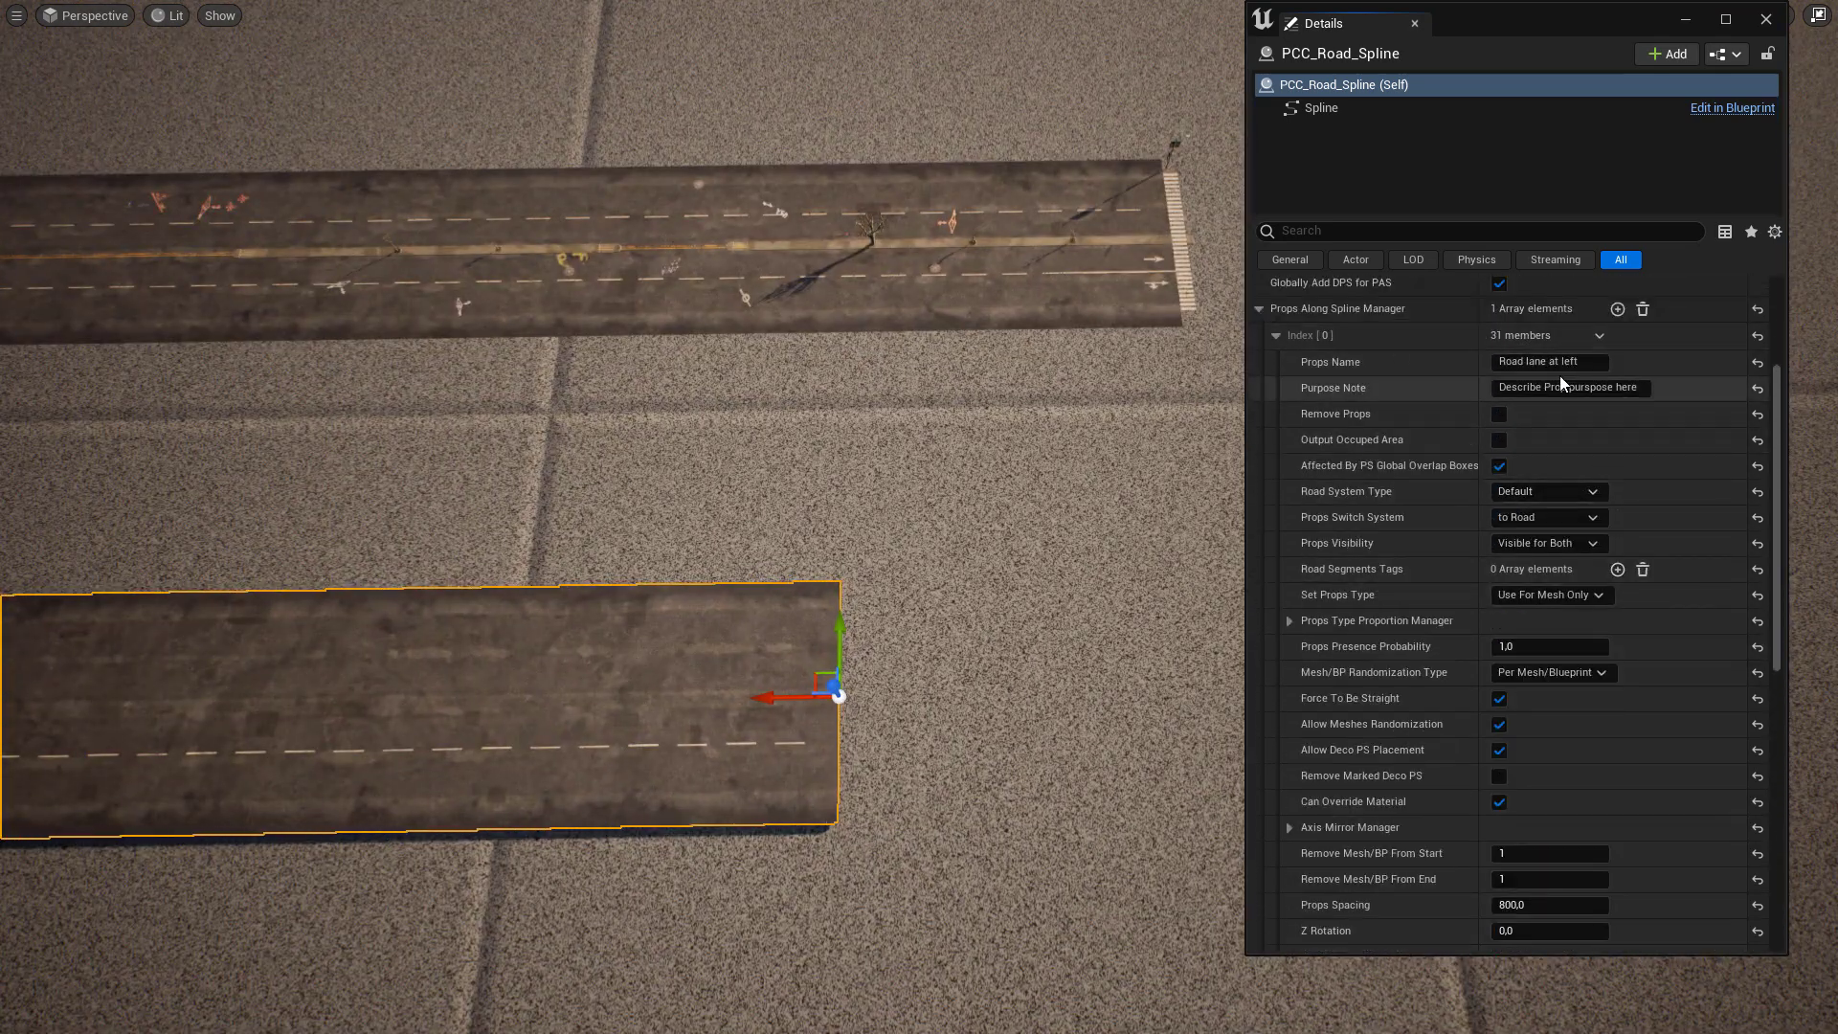
pyautogui.click(1275, 337)
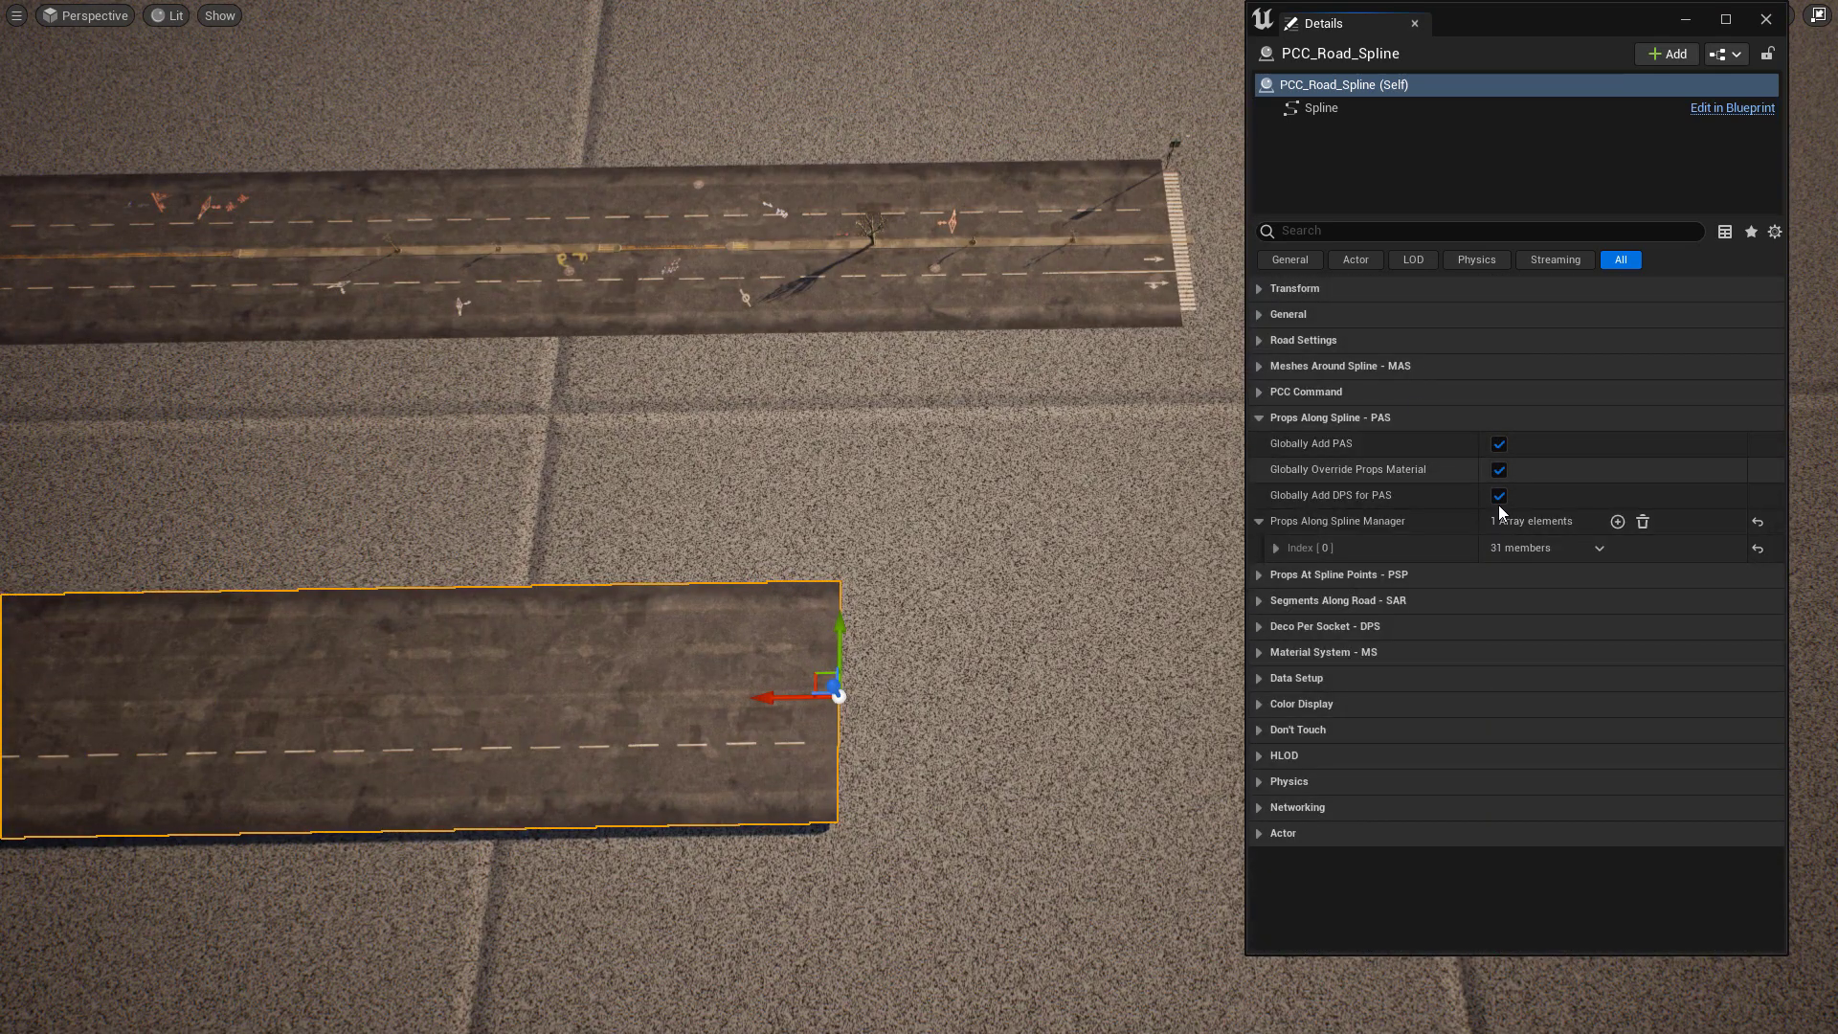
pyautogui.click(1618, 521)
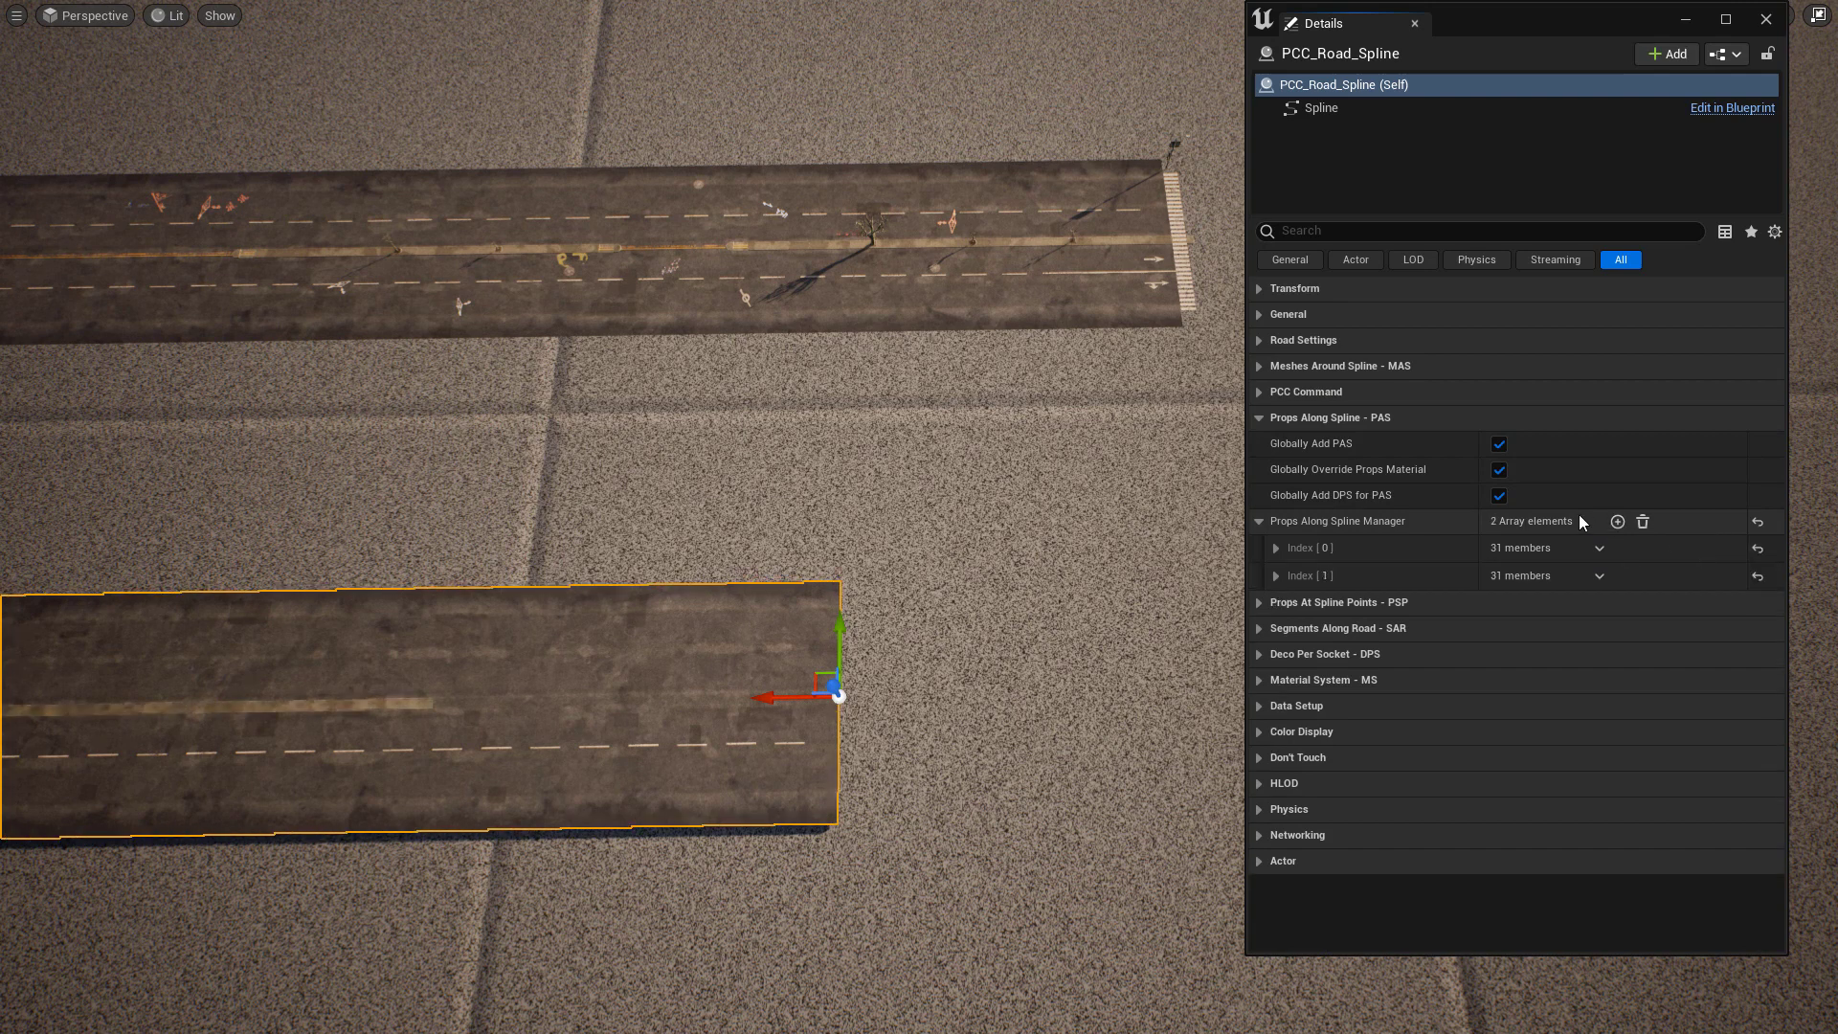
pyautogui.rightClick(1312, 548)
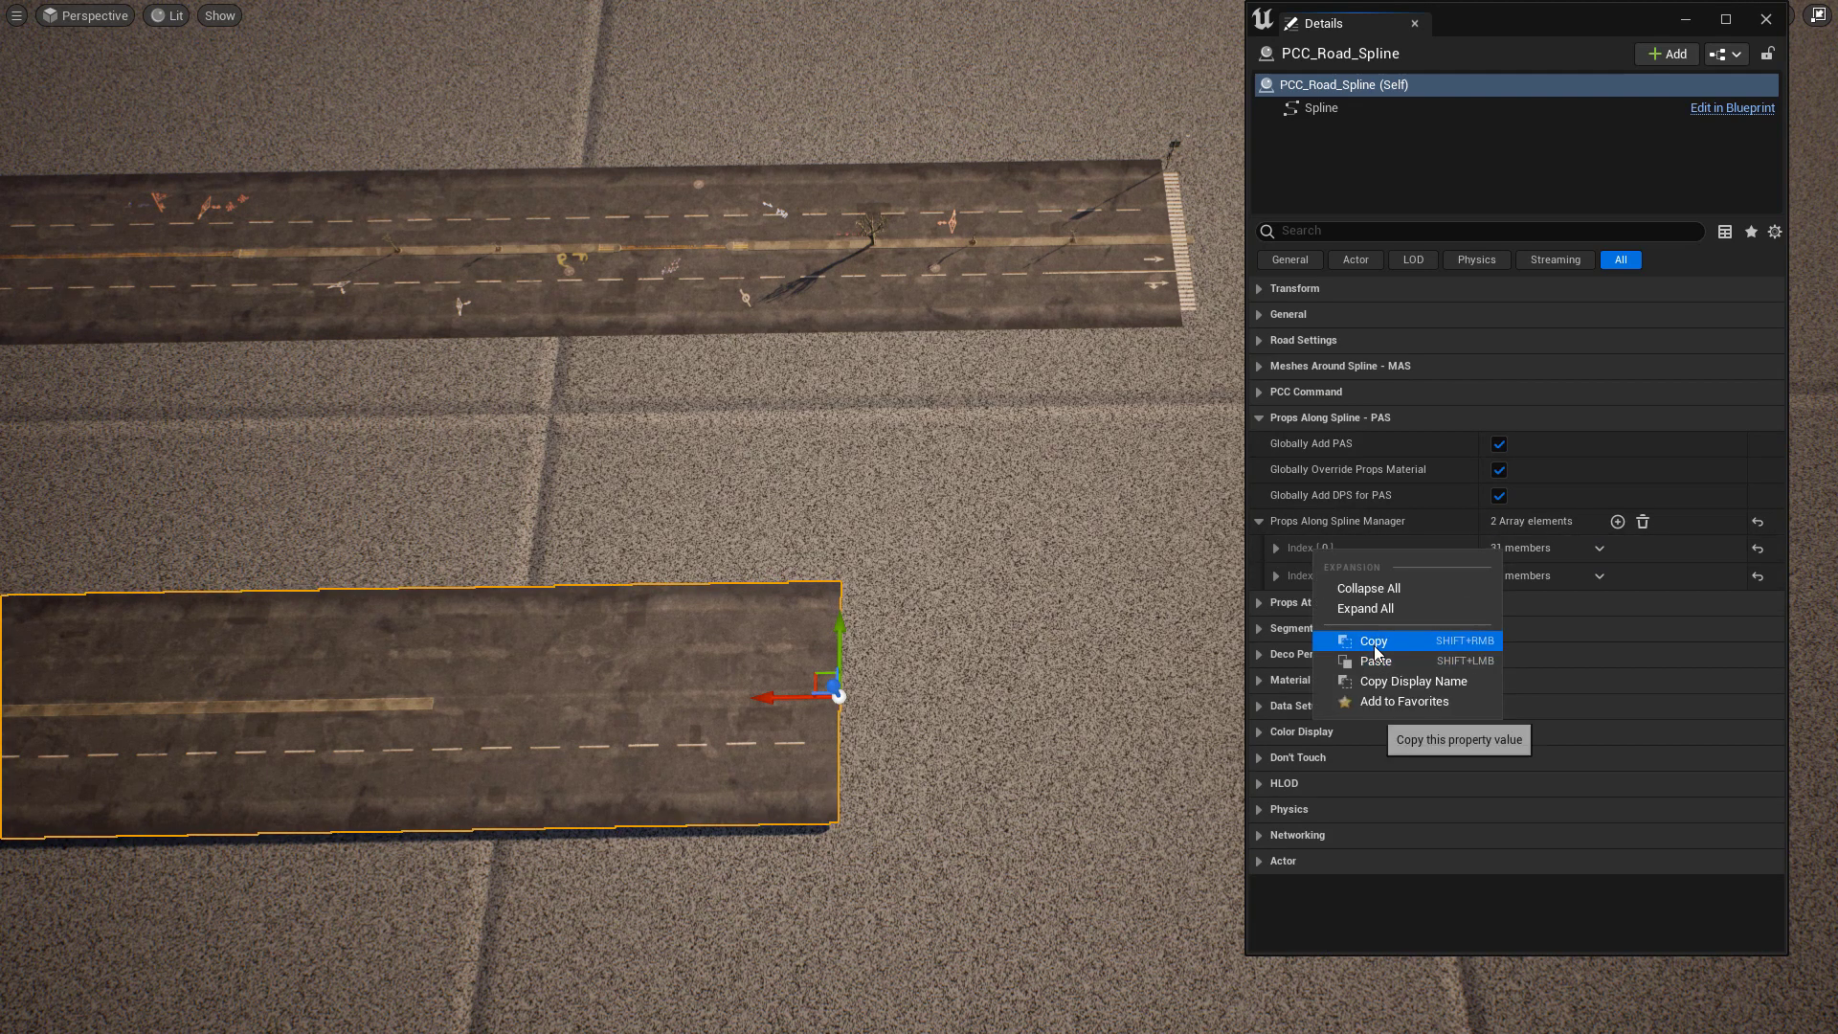
pyautogui.click(1375, 645)
pyautogui.rightClick(1309, 576)
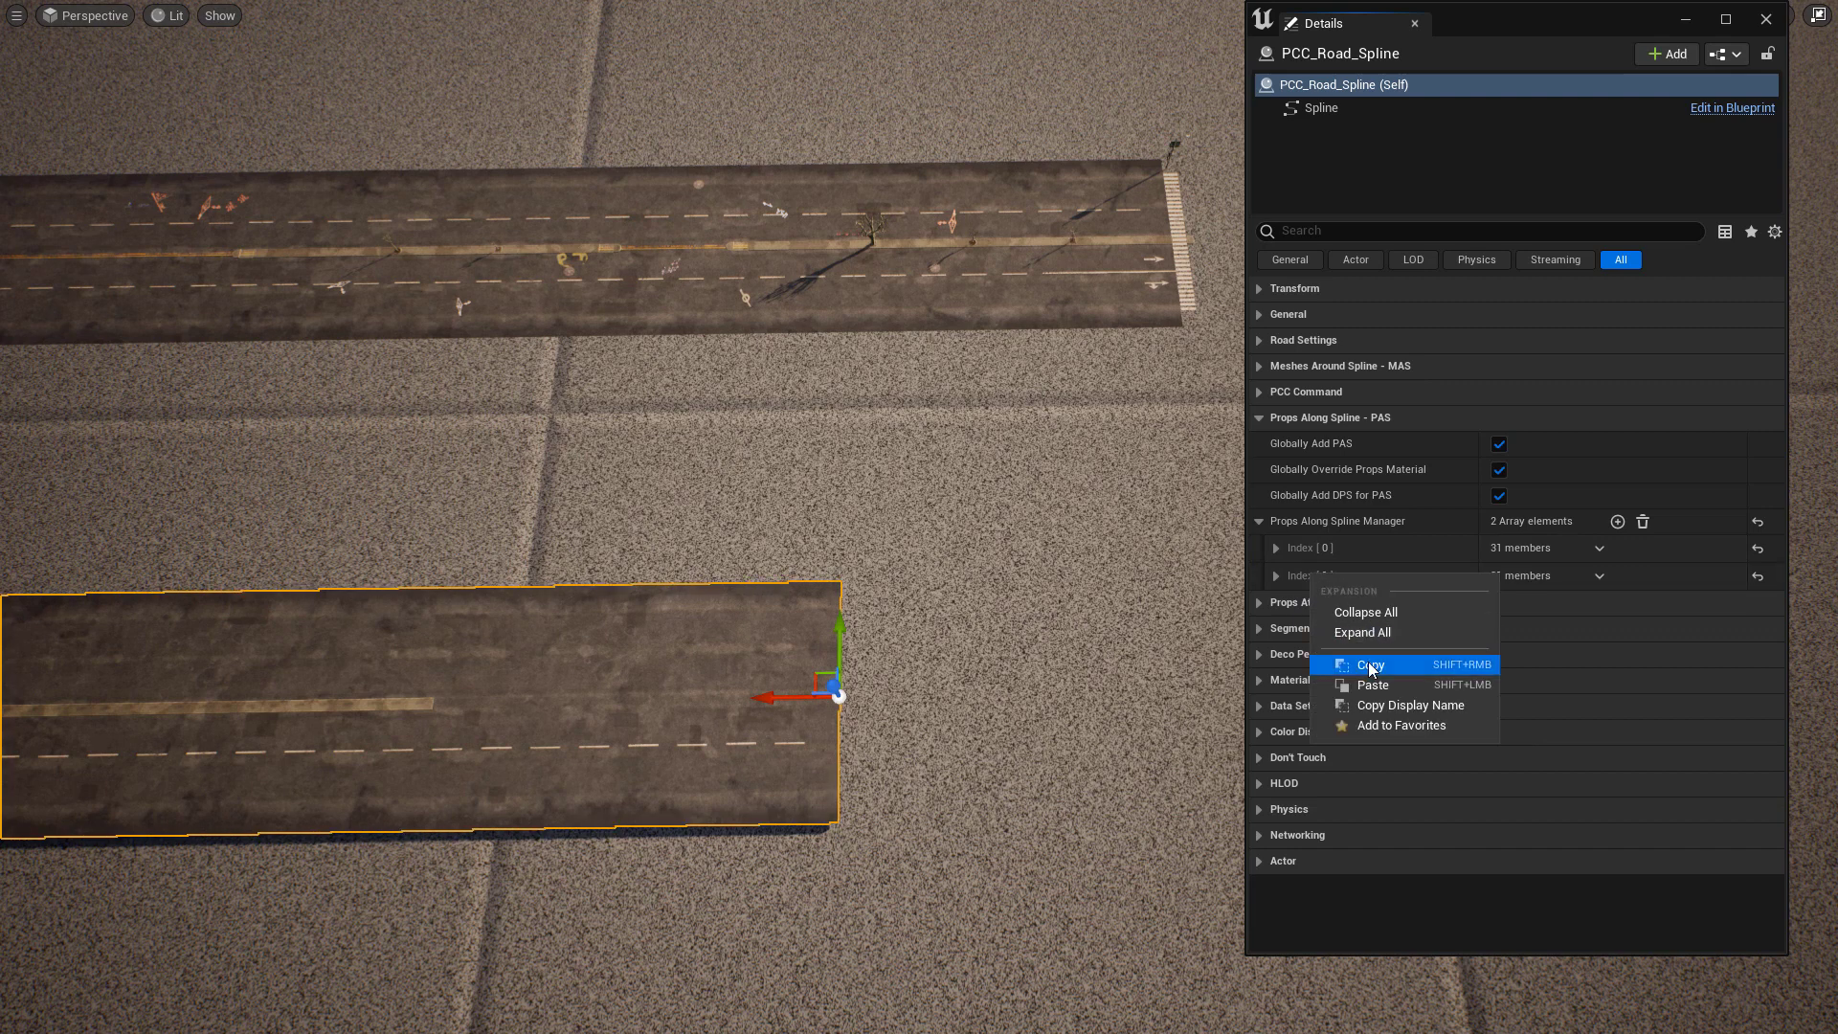
pyautogui.click(1407, 687)
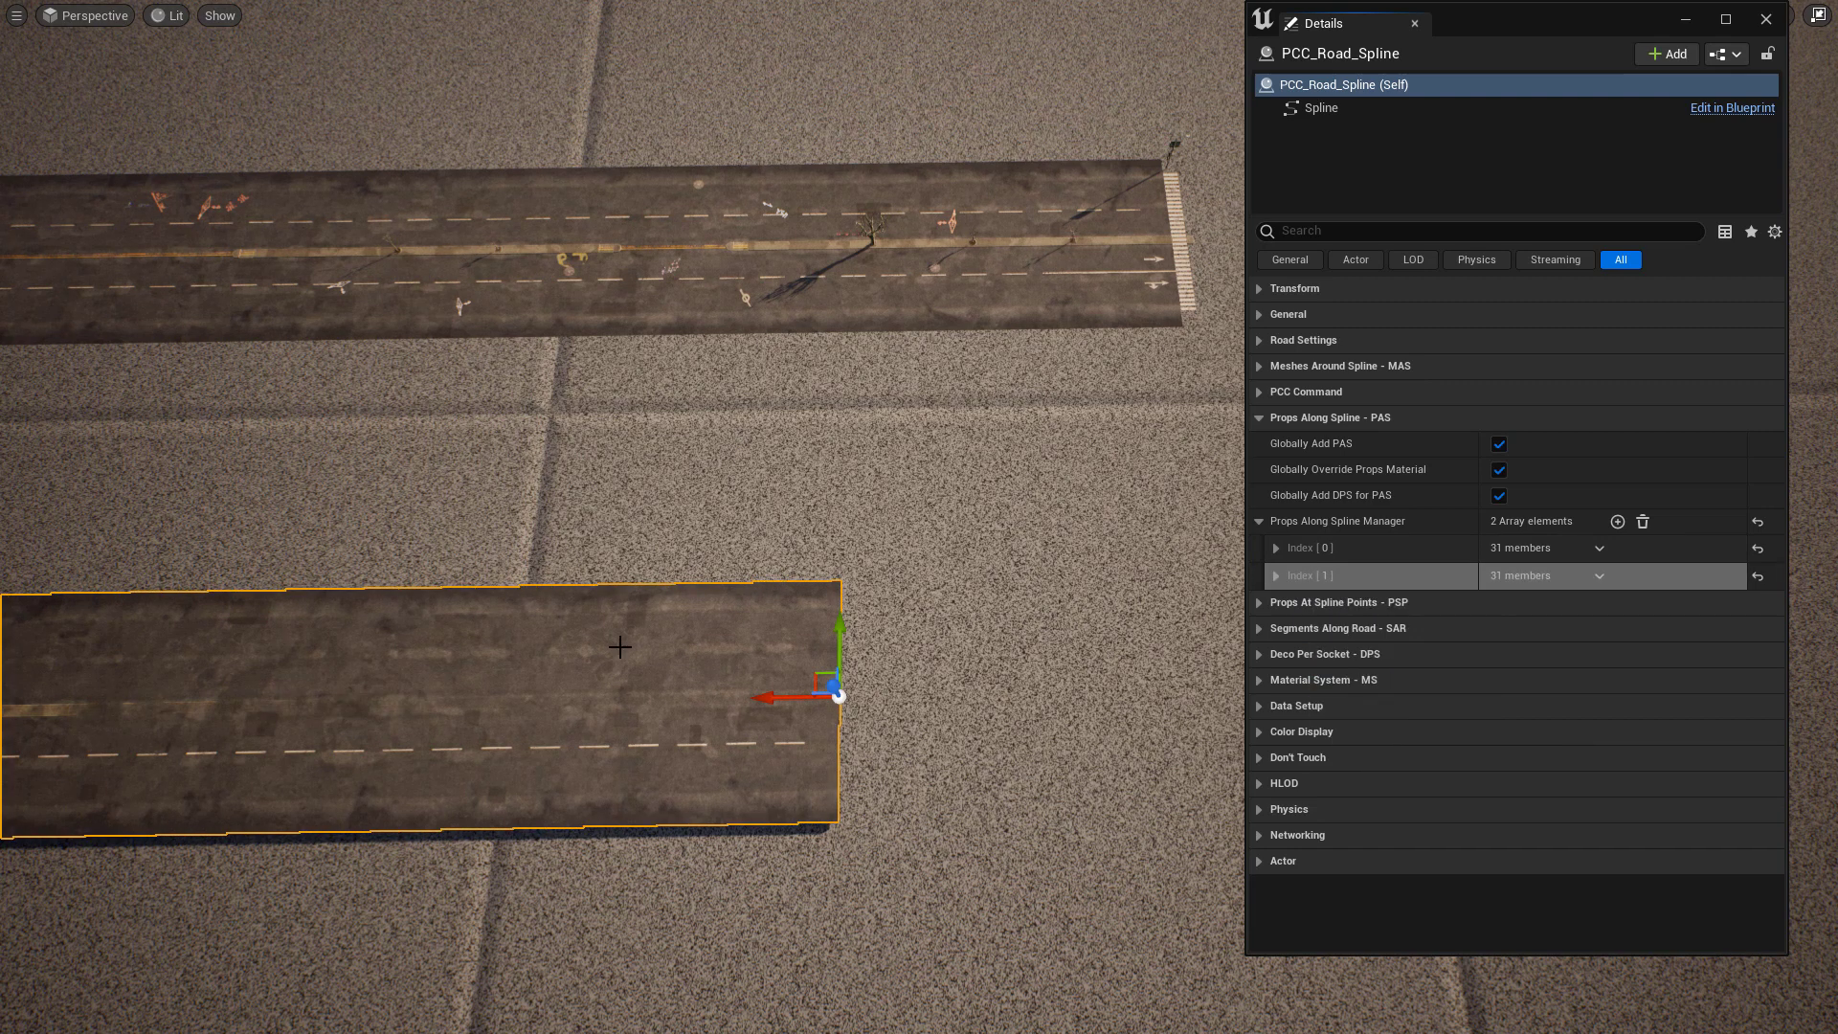
# Name the second props entry "Road lane at right" and set its Props Offset Y to -742
pyautogui.click(1277, 579)
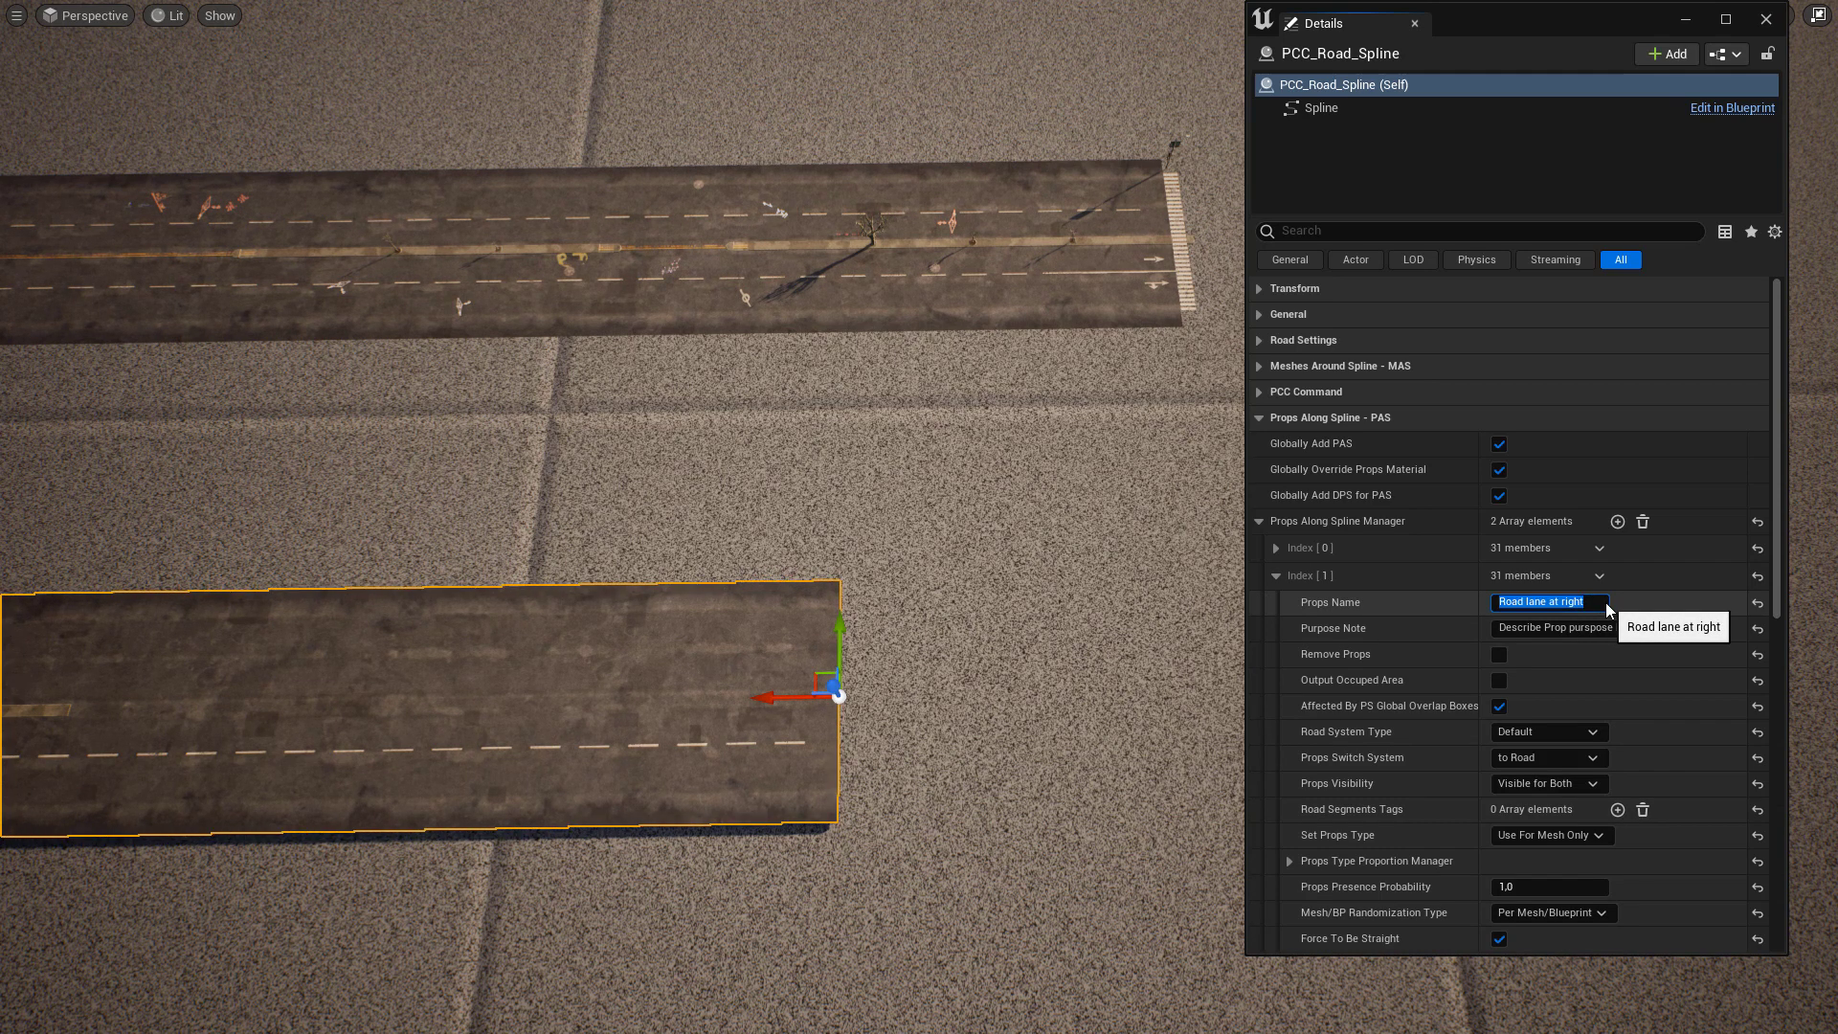
pyautogui.scroll(-10, 1589, 605)
pyautogui.click(1535, 626)
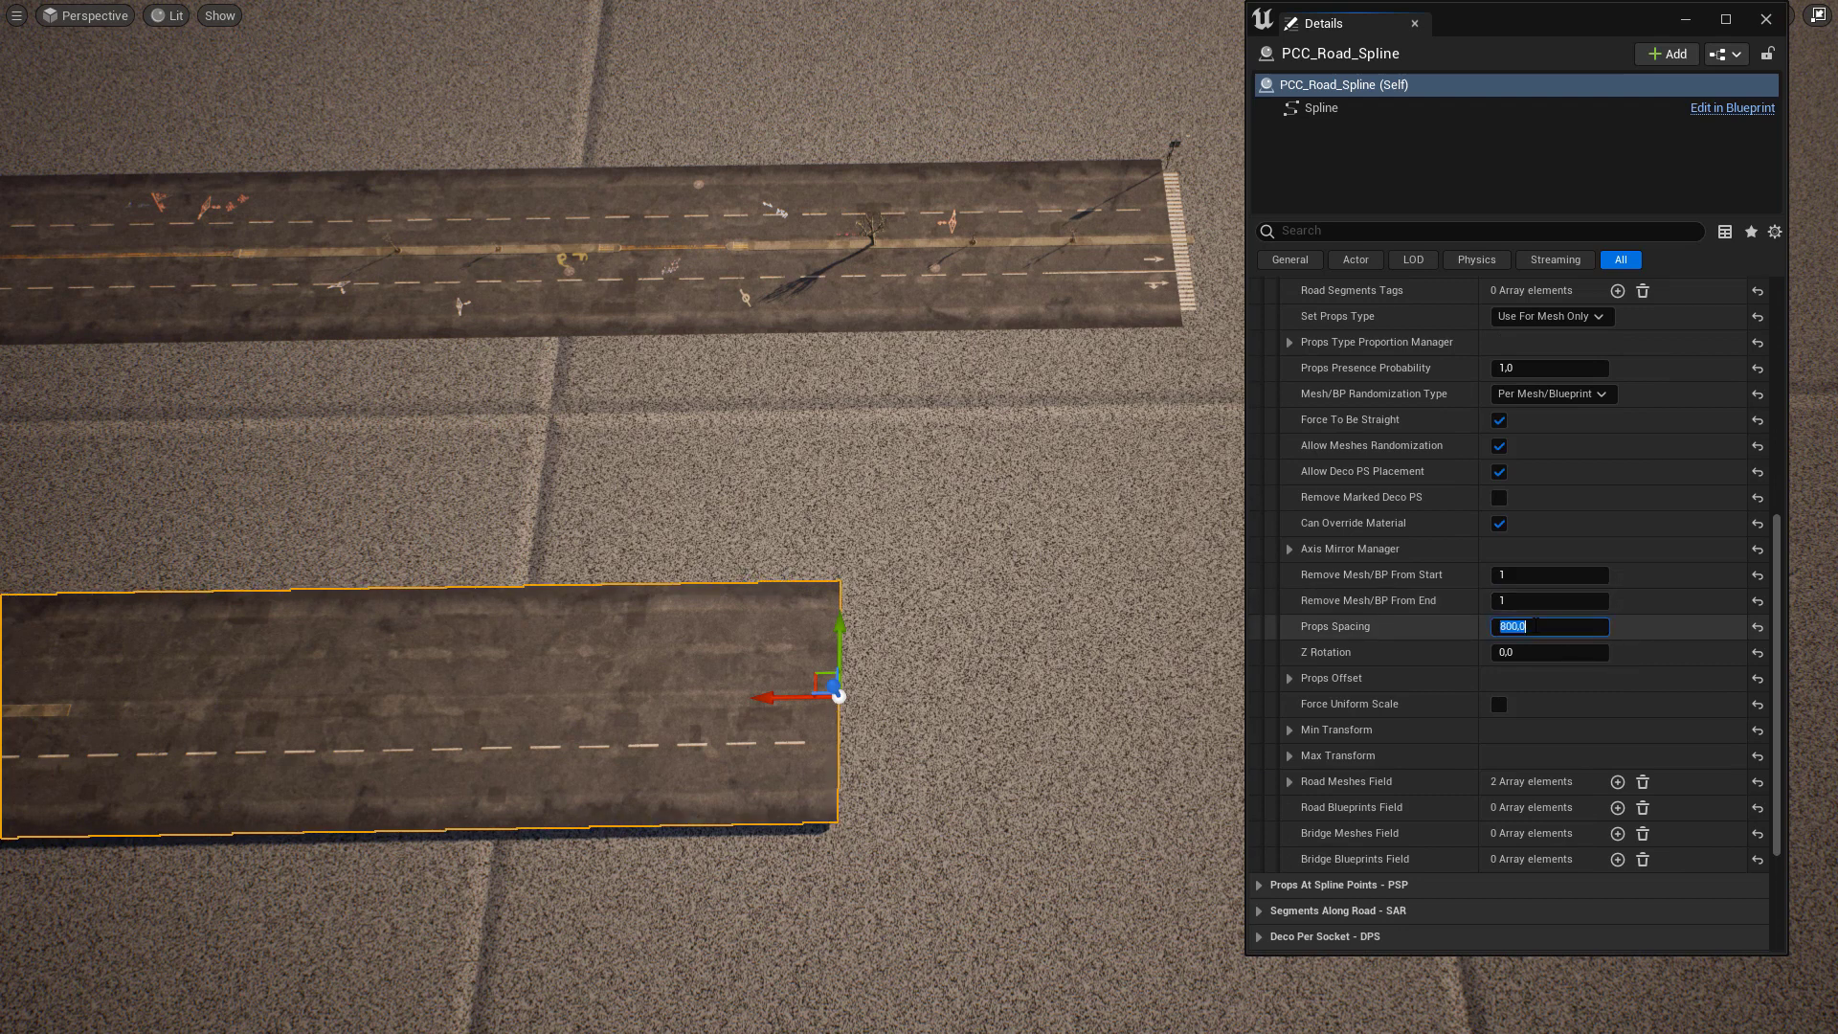
pyautogui.click(1288, 678)
pyautogui.moveTo(1537, 729); pyautogui.dragTo(1548, 734)
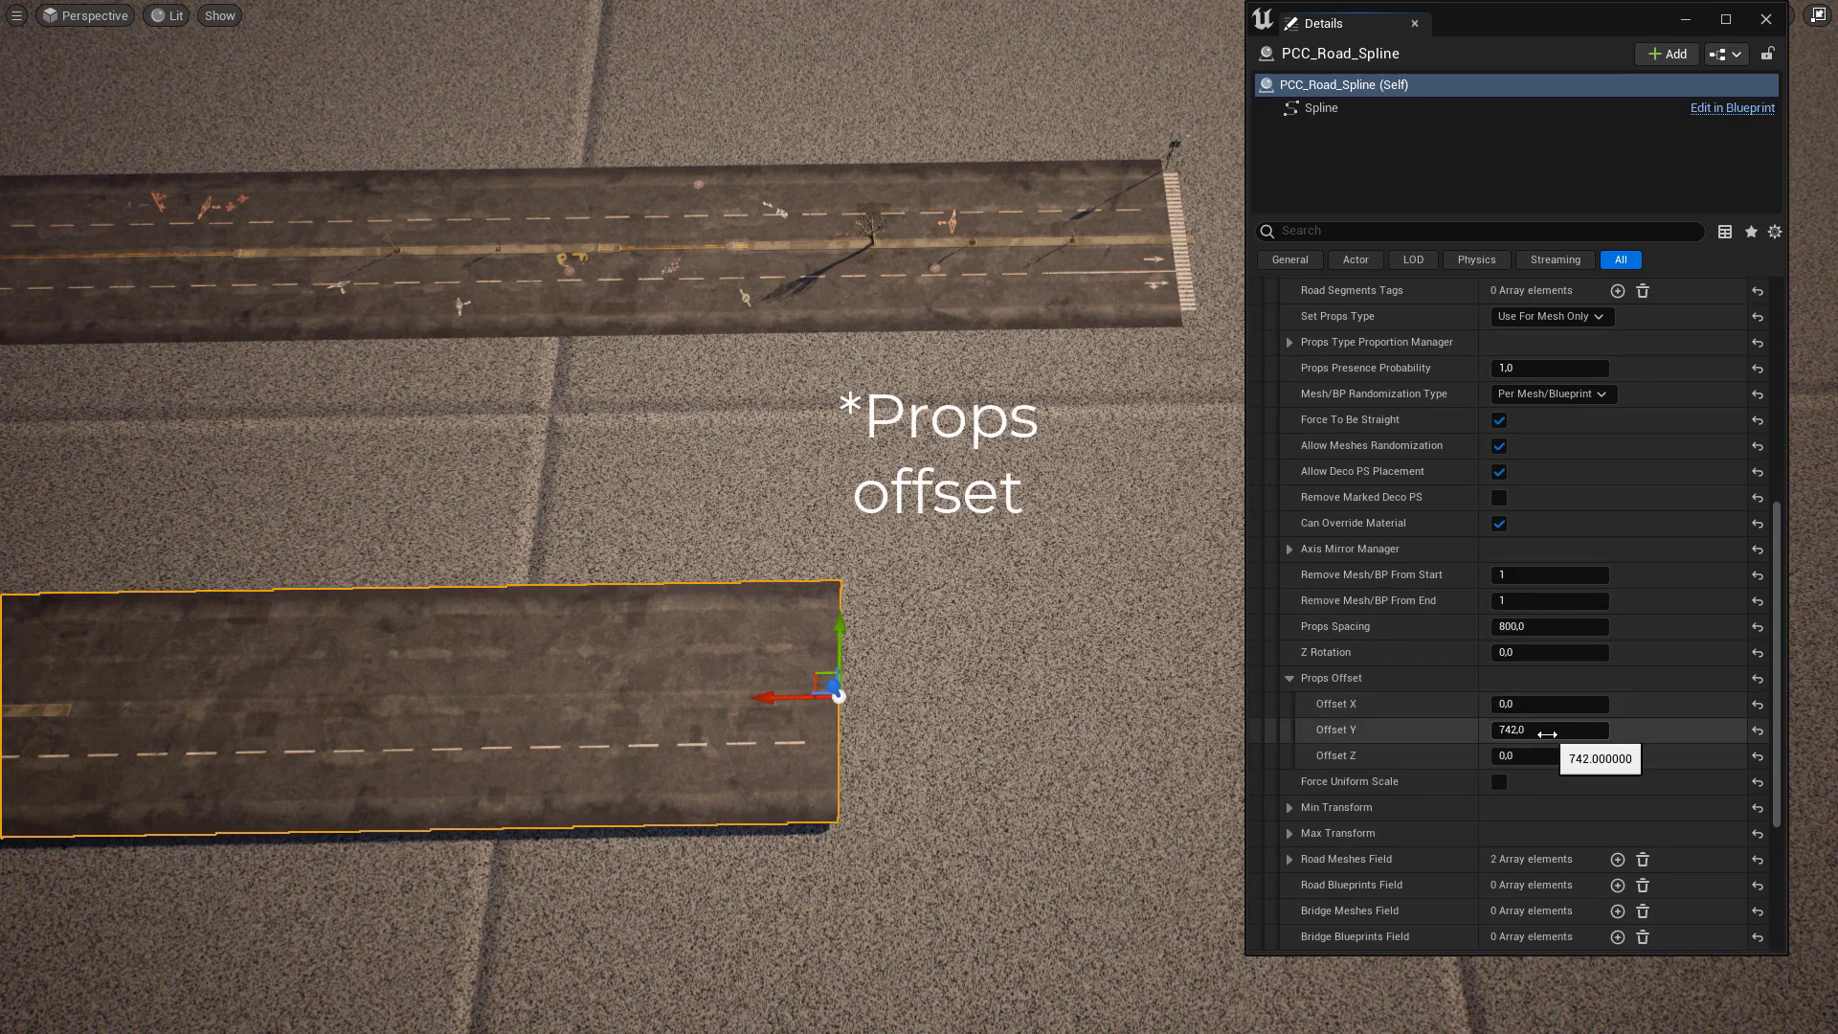
pyautogui.click(1548, 734)
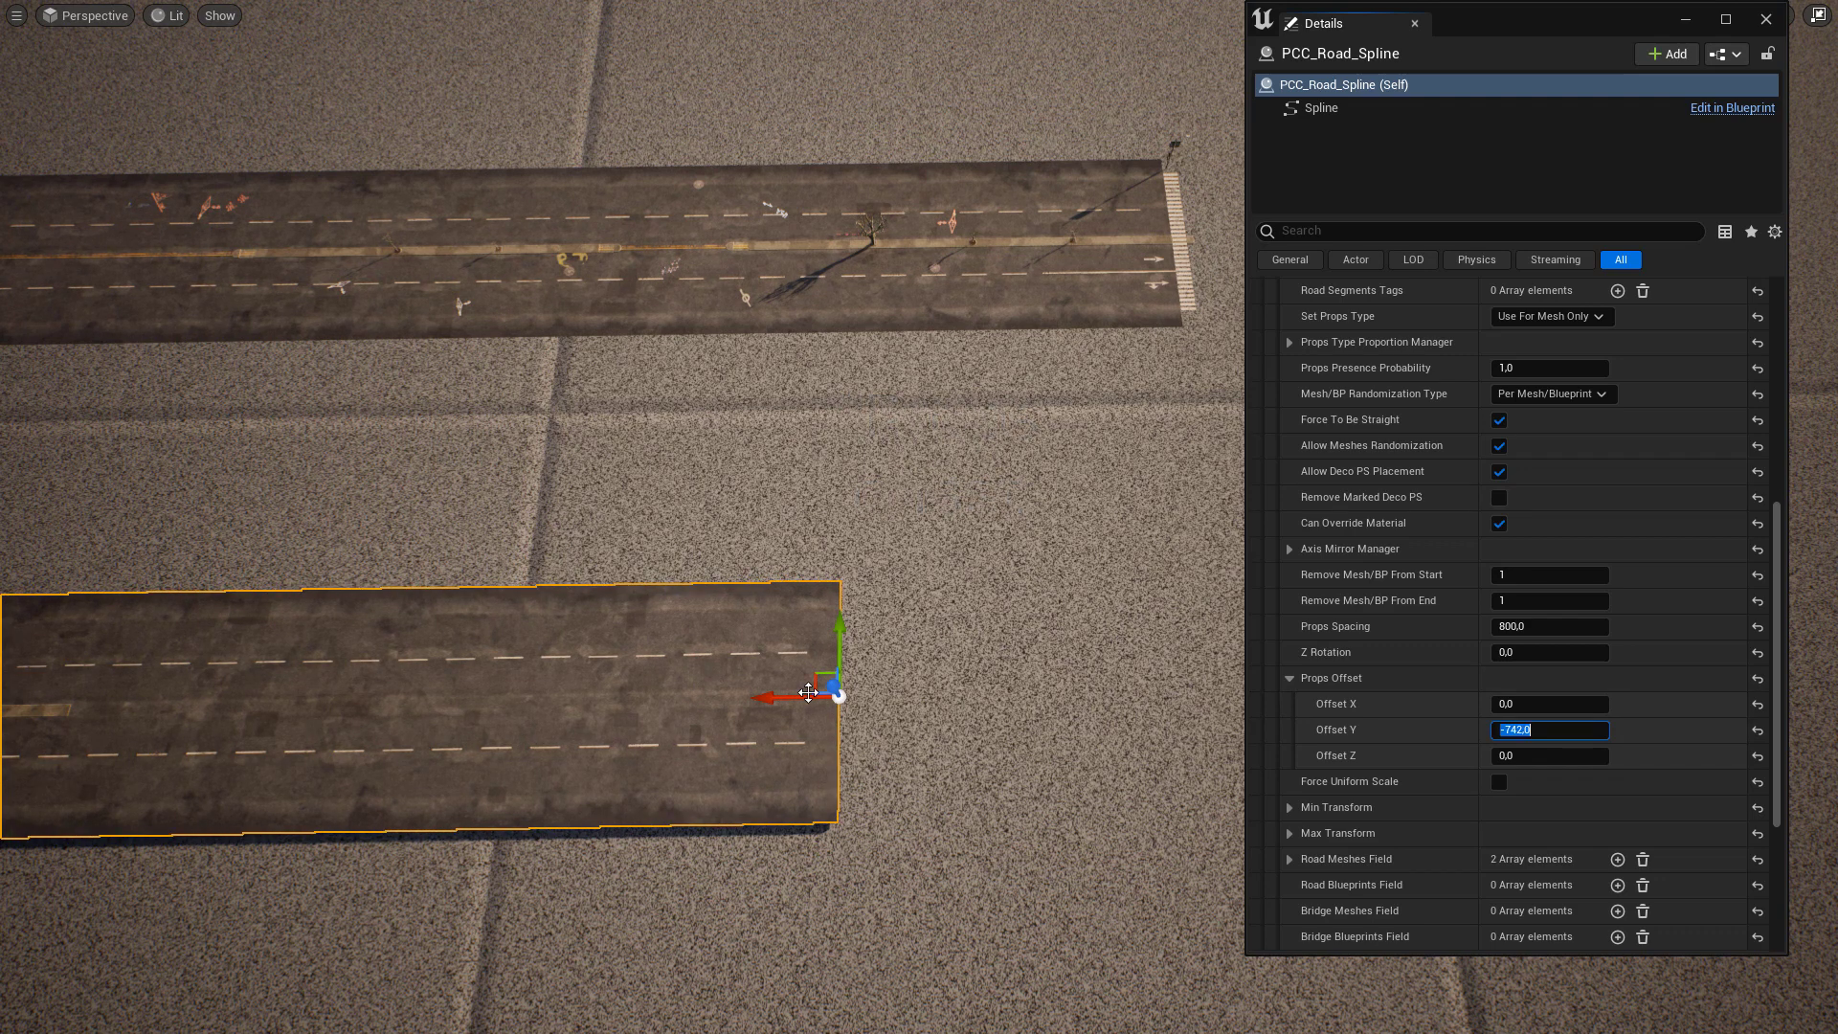
# Add a third Props Along Spline Manager entry and name it "Road Lane at middle"
pyautogui.moveTo(905, 492); pyautogui.dragTo(802, 408, button='right')
pyautogui.scroll(-4, 952, 390)
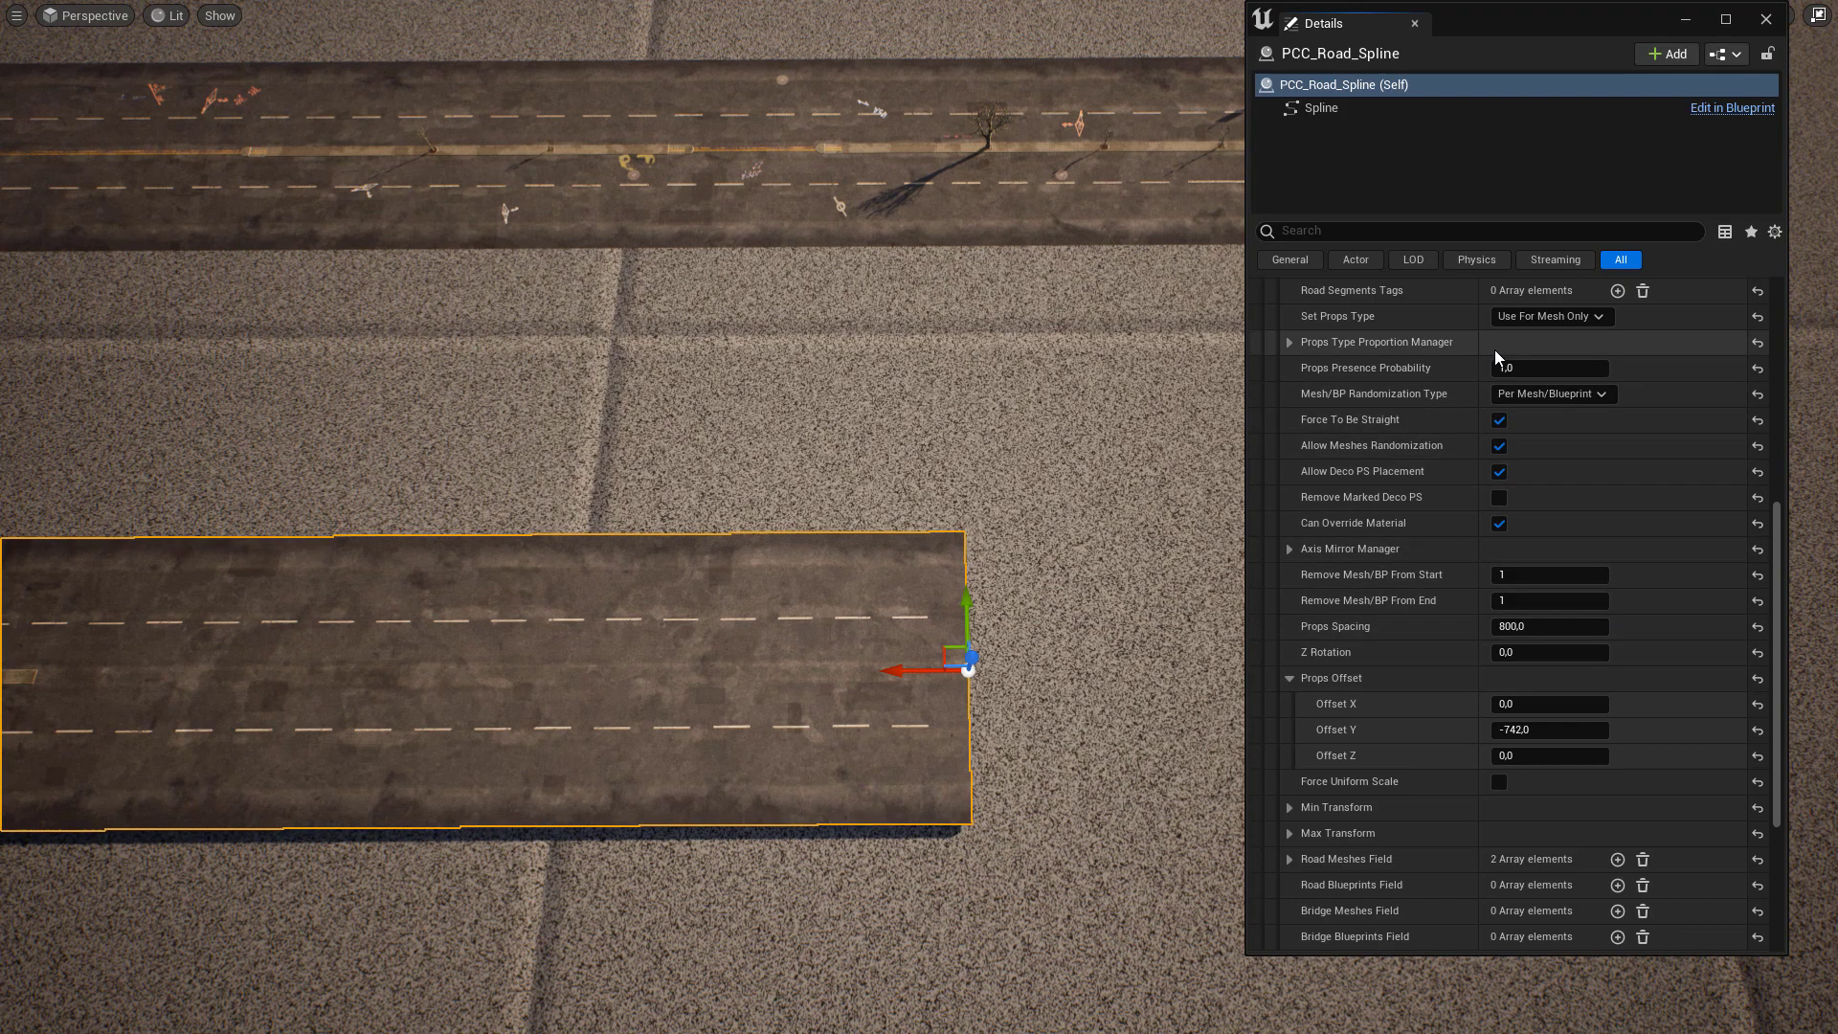
pyautogui.moveTo(931, 312); pyautogui.dragTo(841, 624, button='right')
pyautogui.scroll(3, 1508, 463)
pyautogui.scroll(5, 1507, 462)
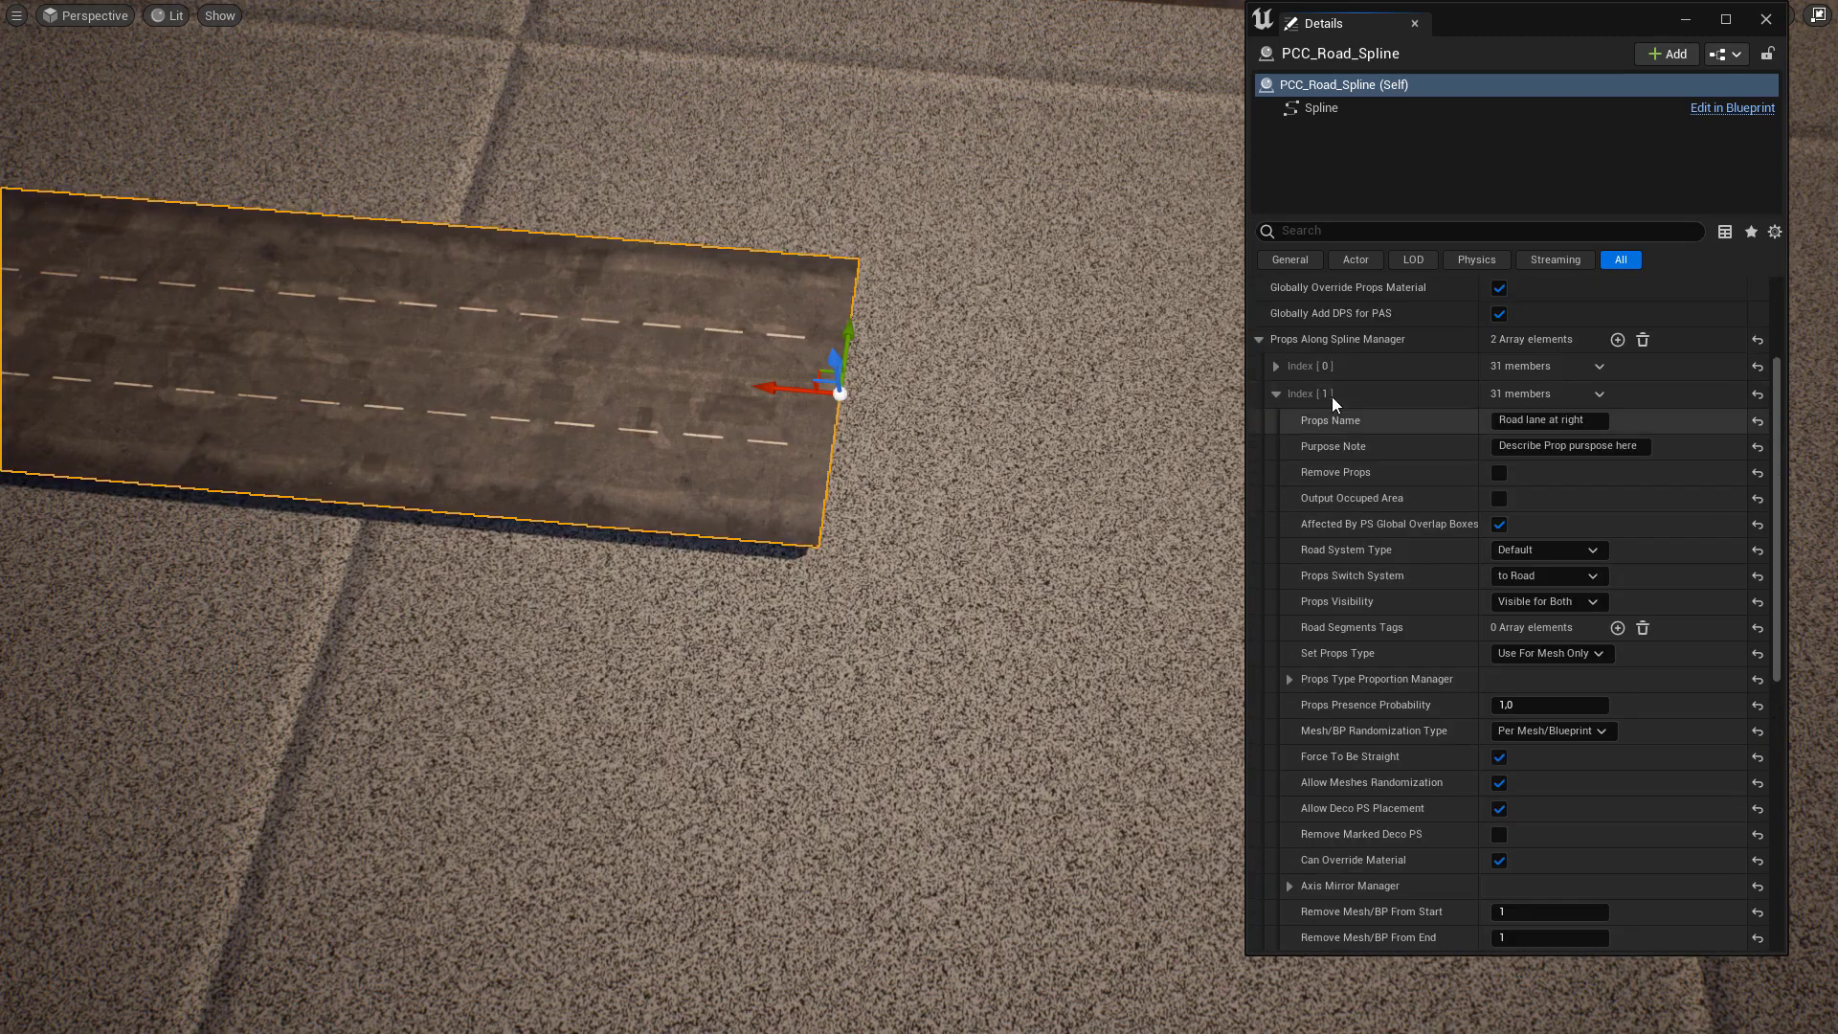
pyautogui.click(1274, 393)
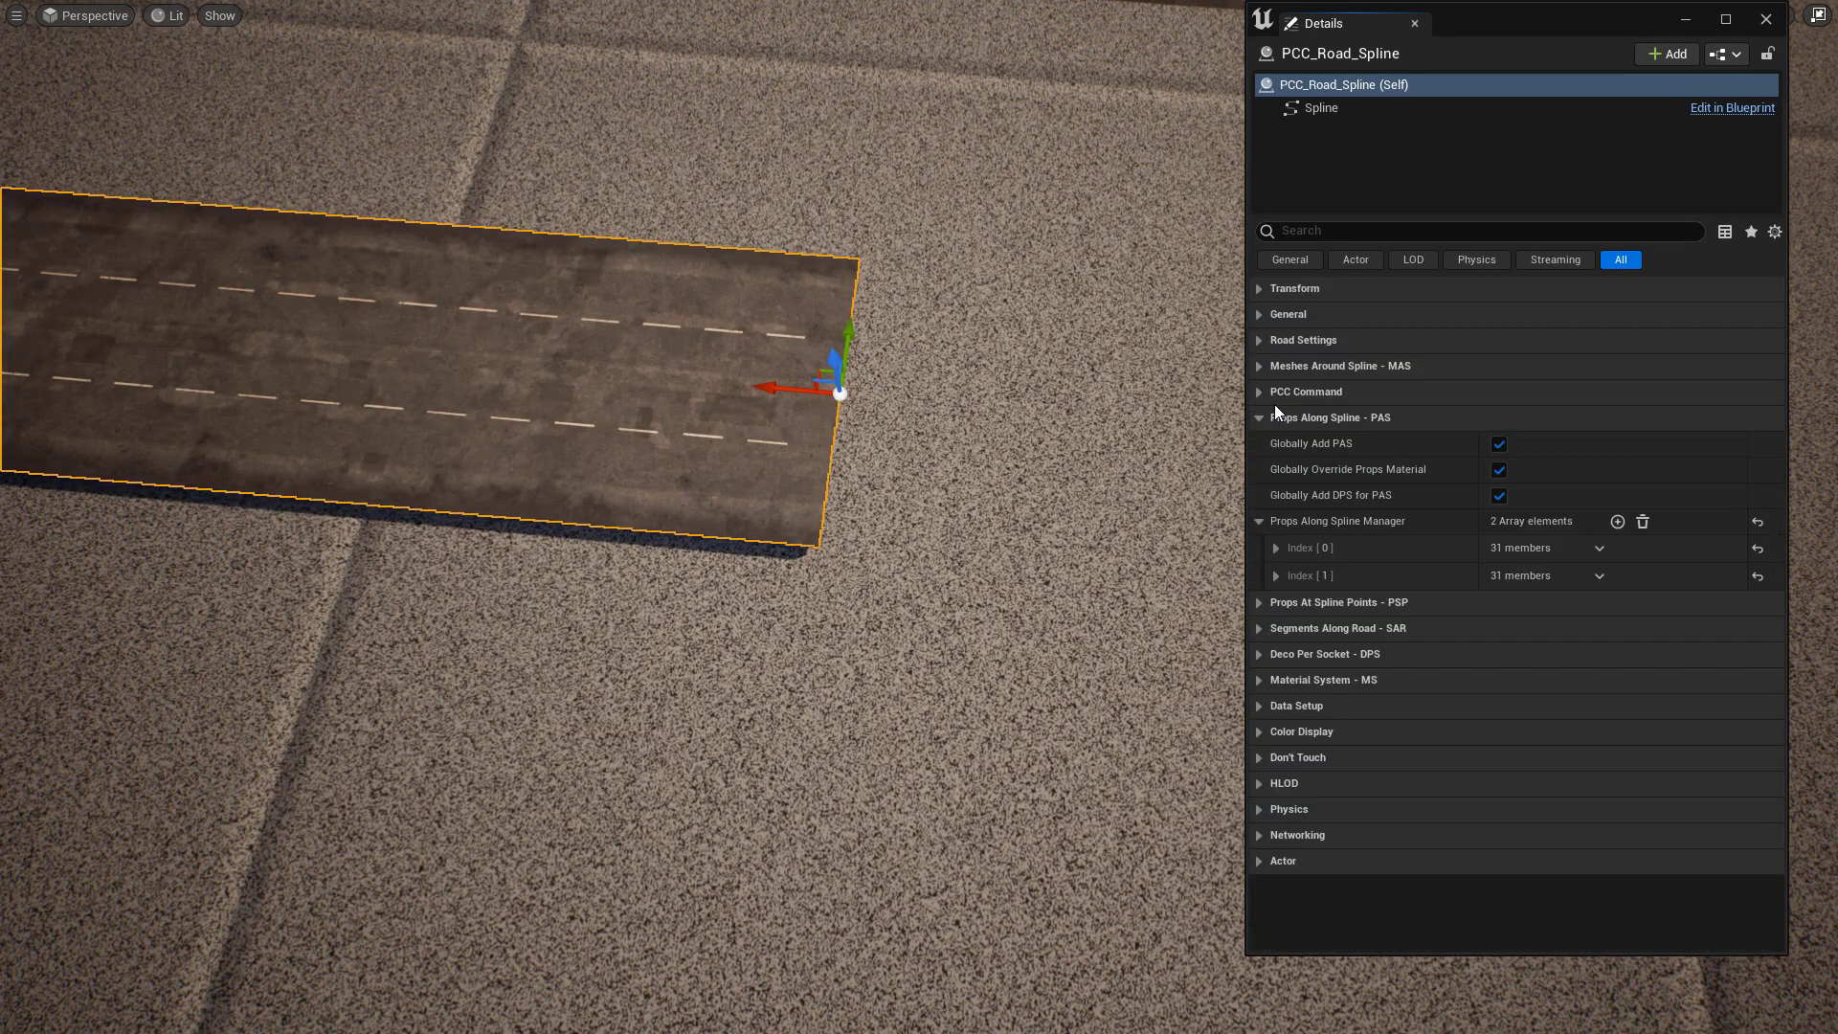
pyautogui.click(1617, 521)
pyautogui.click(1277, 603)
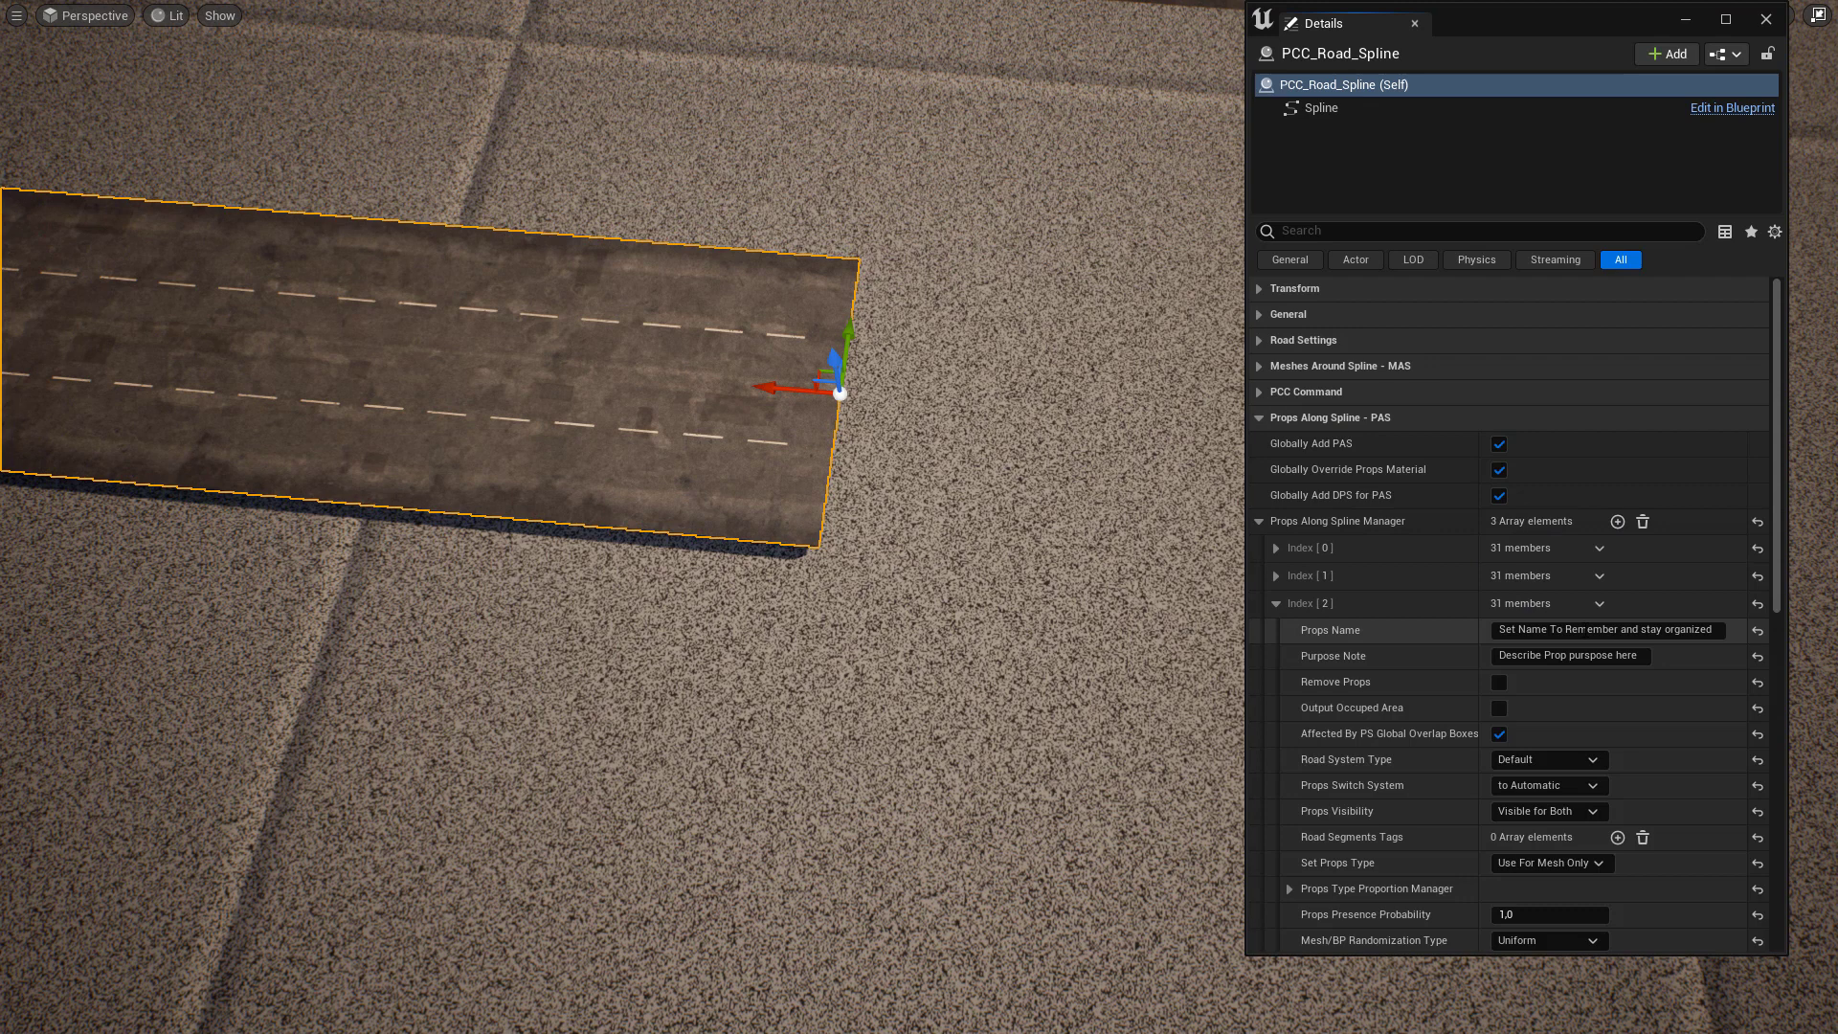
pyautogui.write('Road')
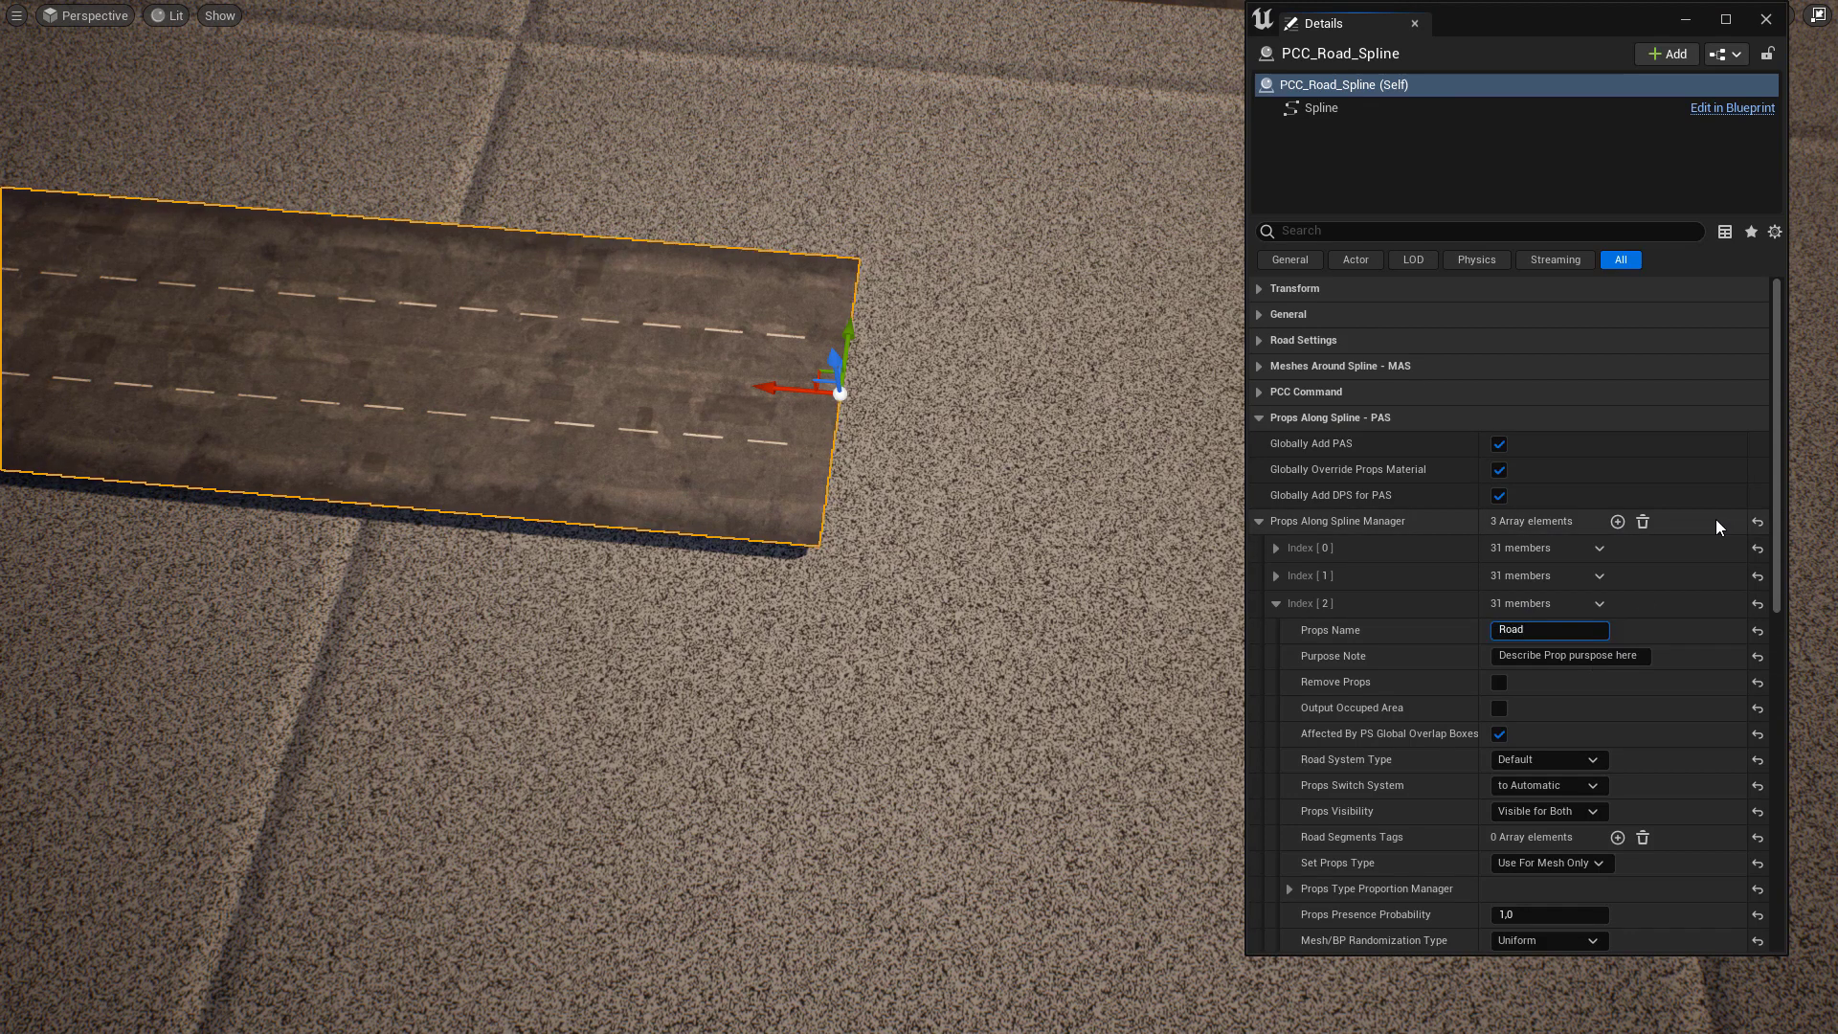
pyautogui.write(' lane at middle')
pyautogui.press('Return')
# Add one mesh to the middle lane entry's Road Meshes Field and assign the Road_Yellow_Line static mesh to it
pyautogui.moveTo(1085, 421); pyautogui.dragTo(1085, 421, button='right')
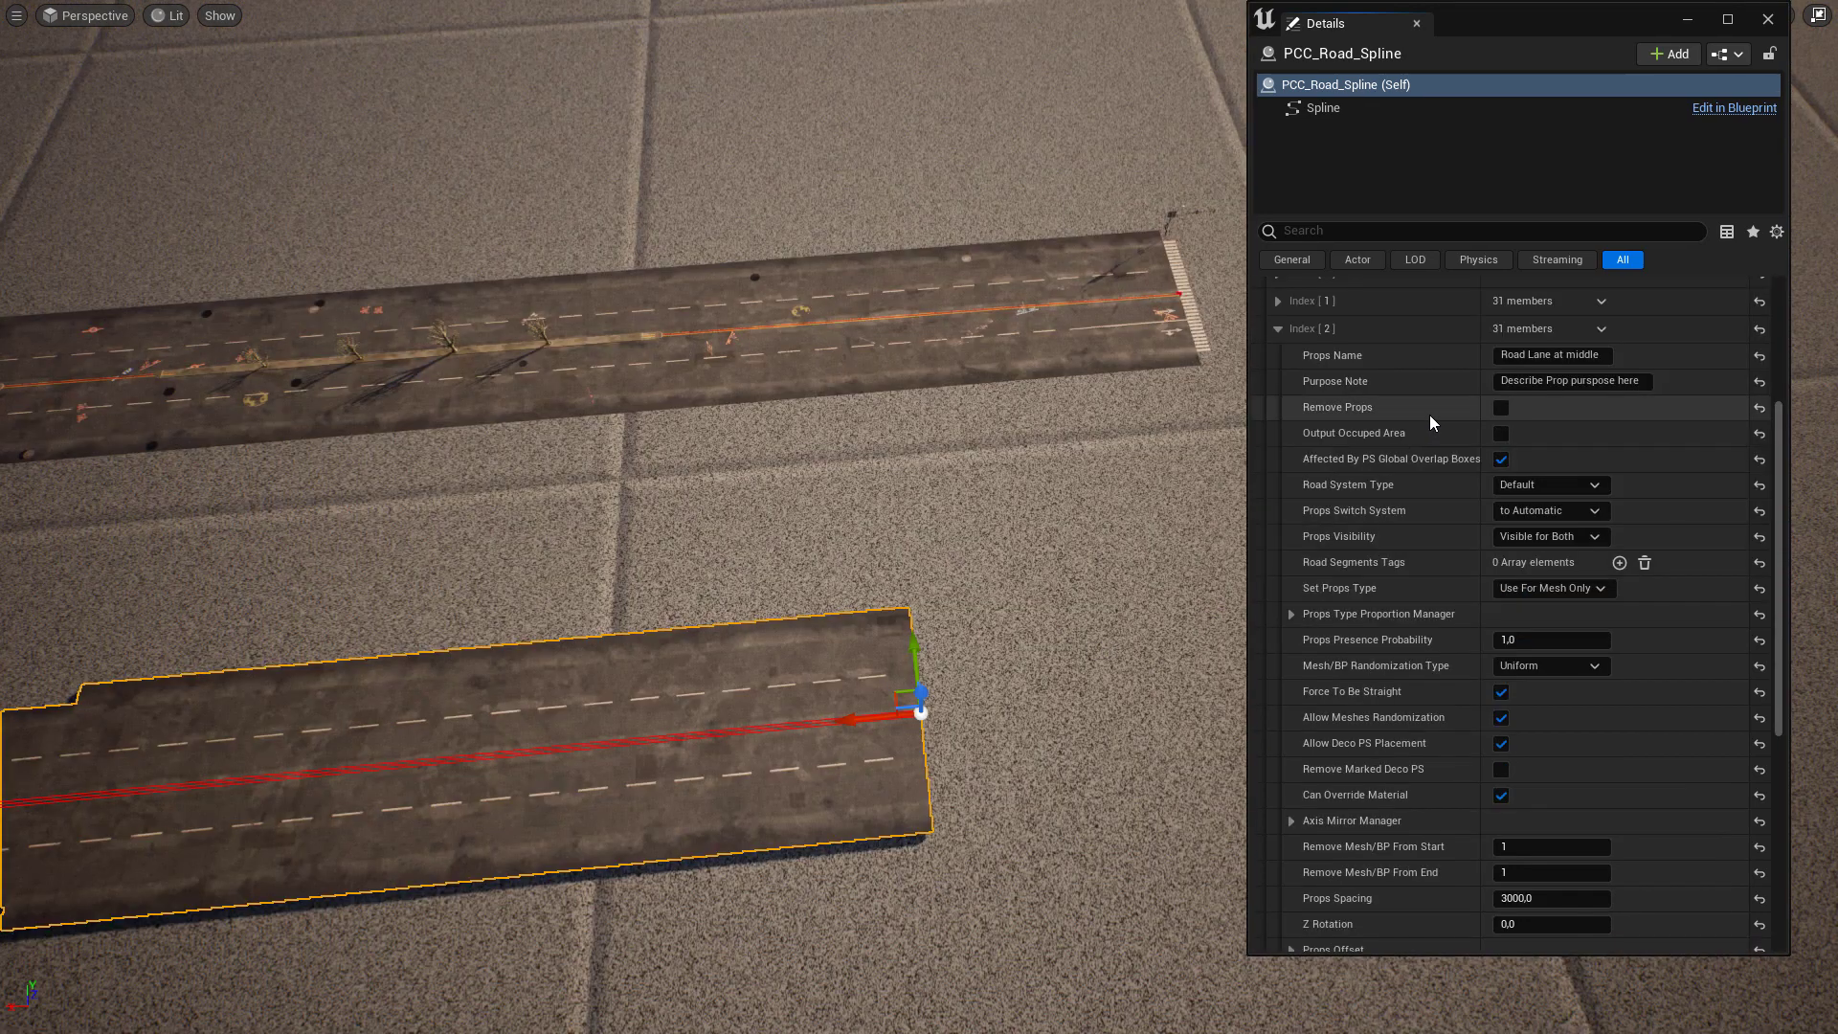
pyautogui.scroll(-8, 1428, 416)
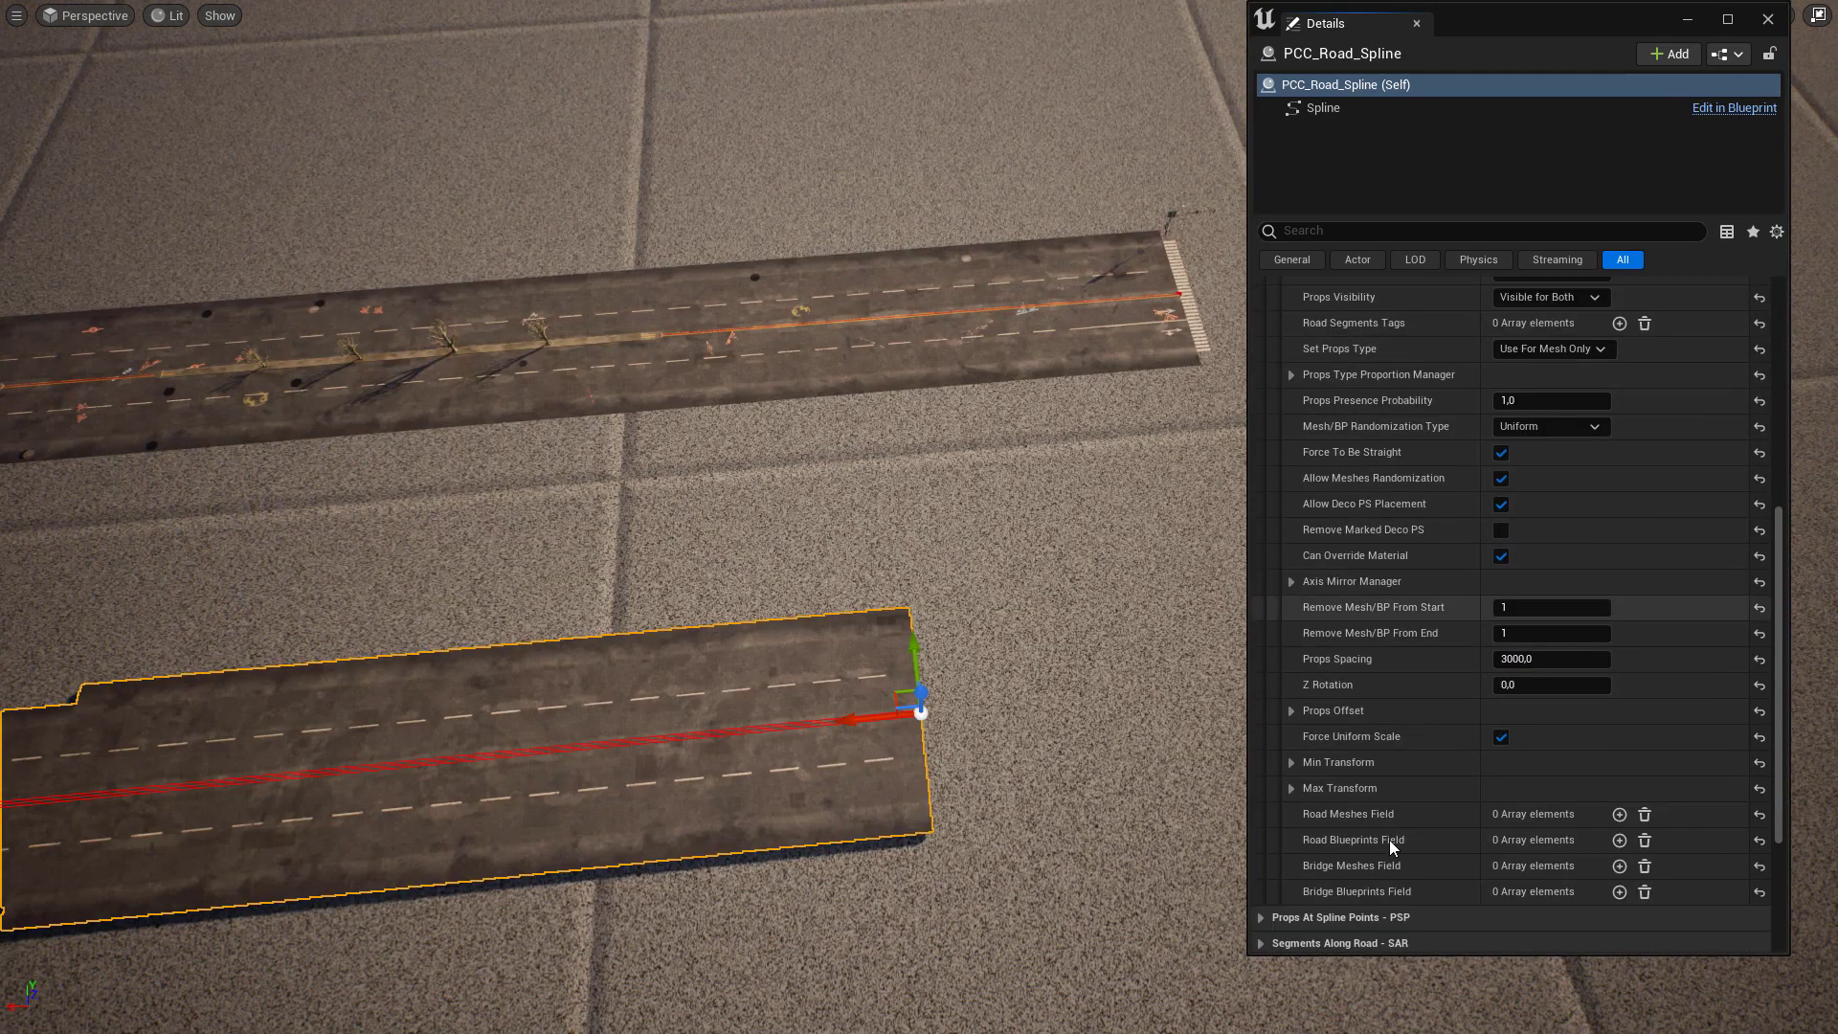
pyautogui.click(1619, 815)
pyautogui.click(1575, 844)
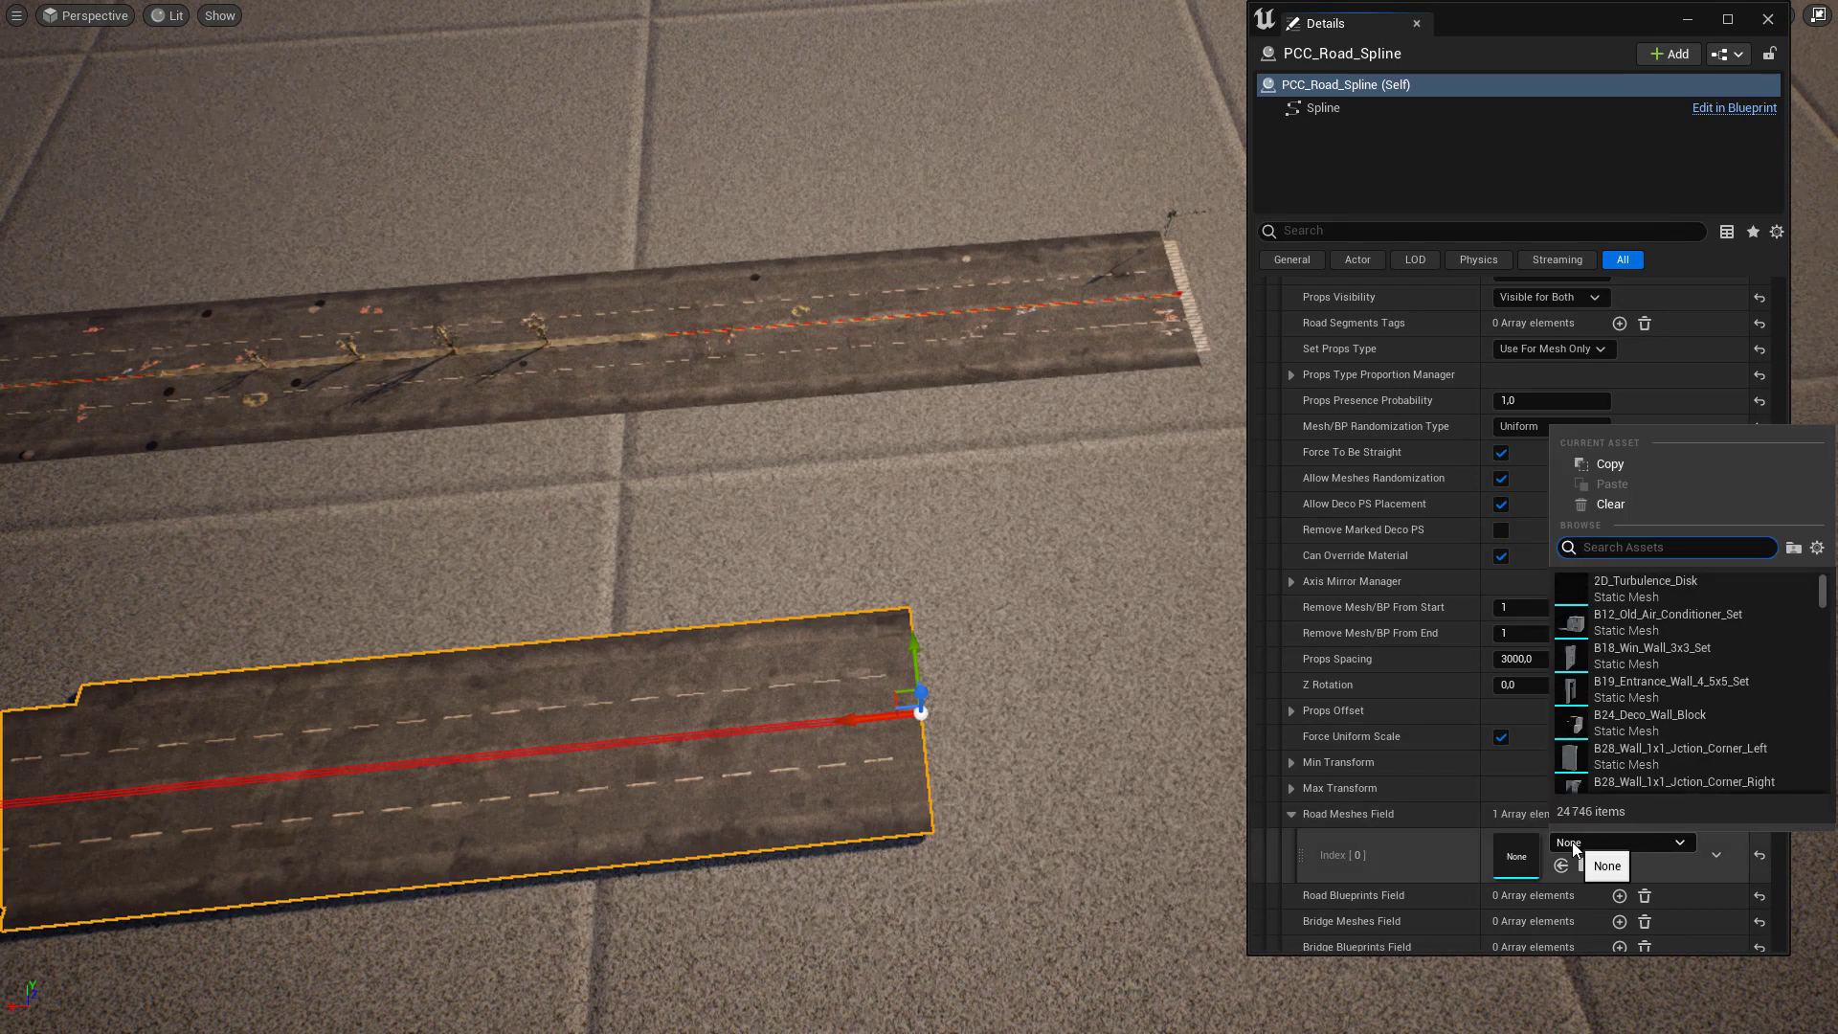
pyautogui.write('mi')
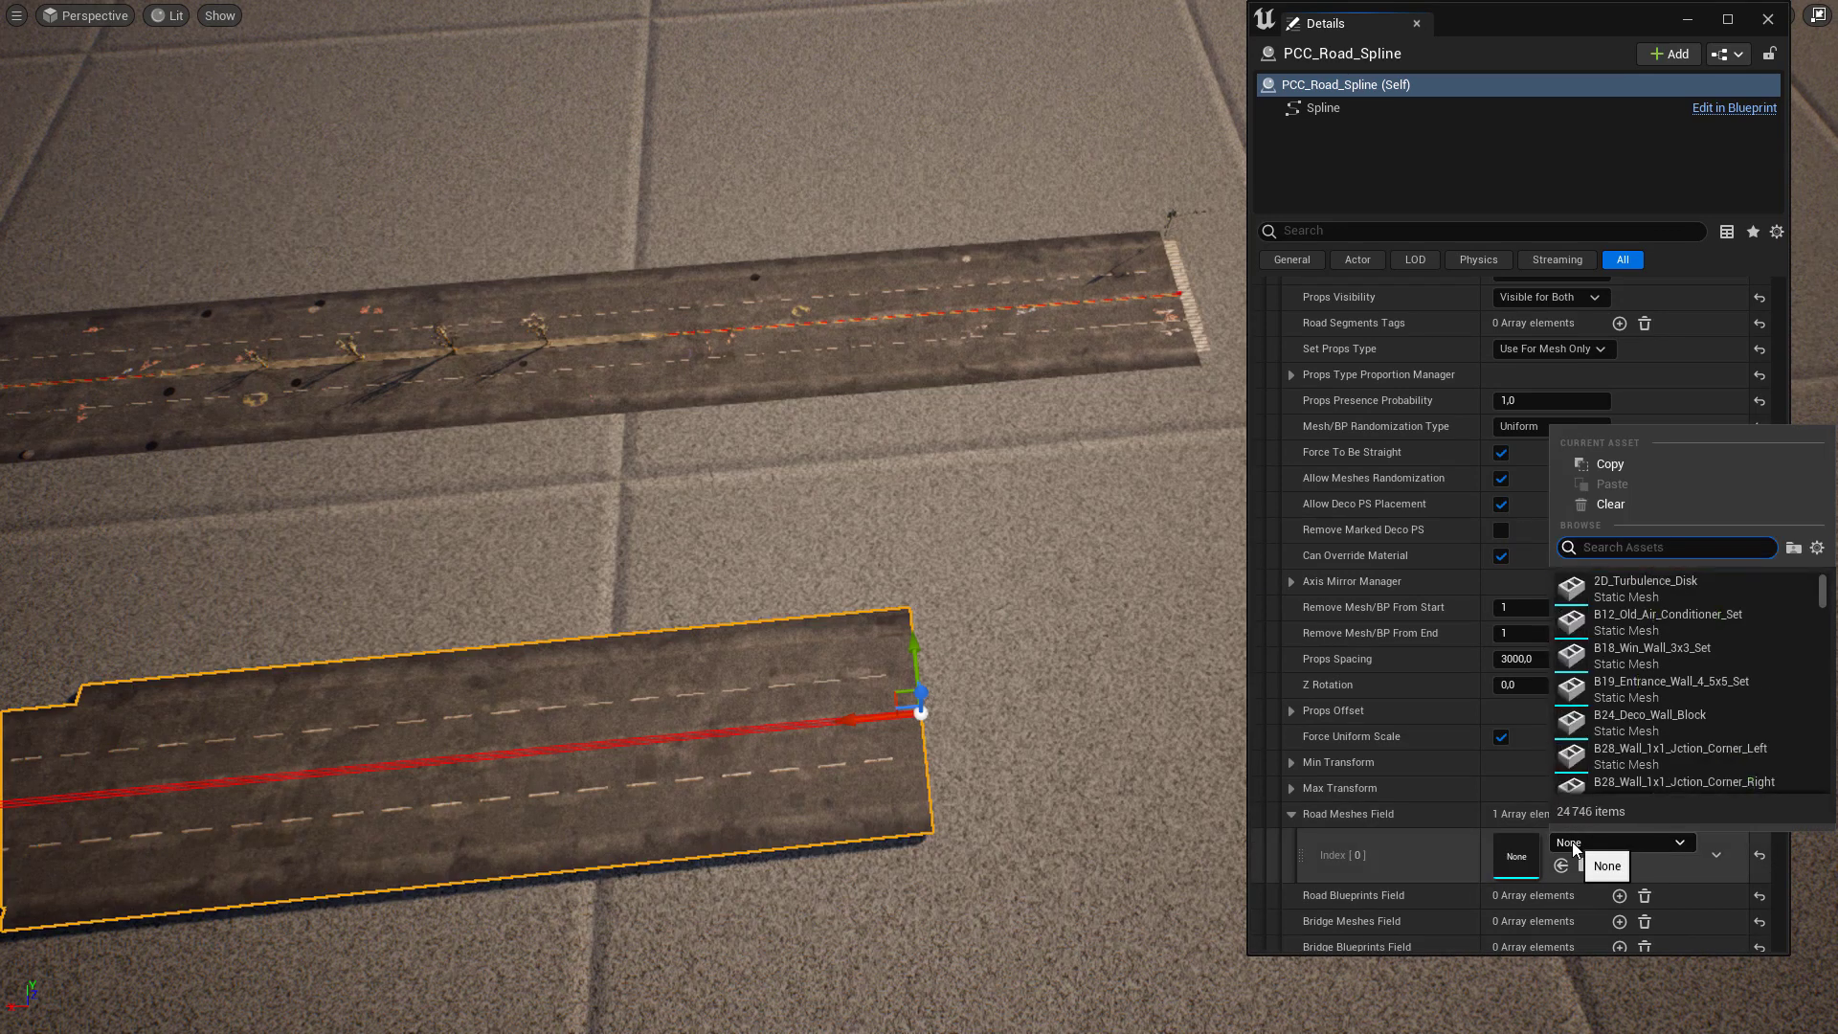
pyautogui.press('BackSpace')
pyautogui.press('BackSpace')
pyautogui.write('yeloow')
pyautogui.press('BackSpace')
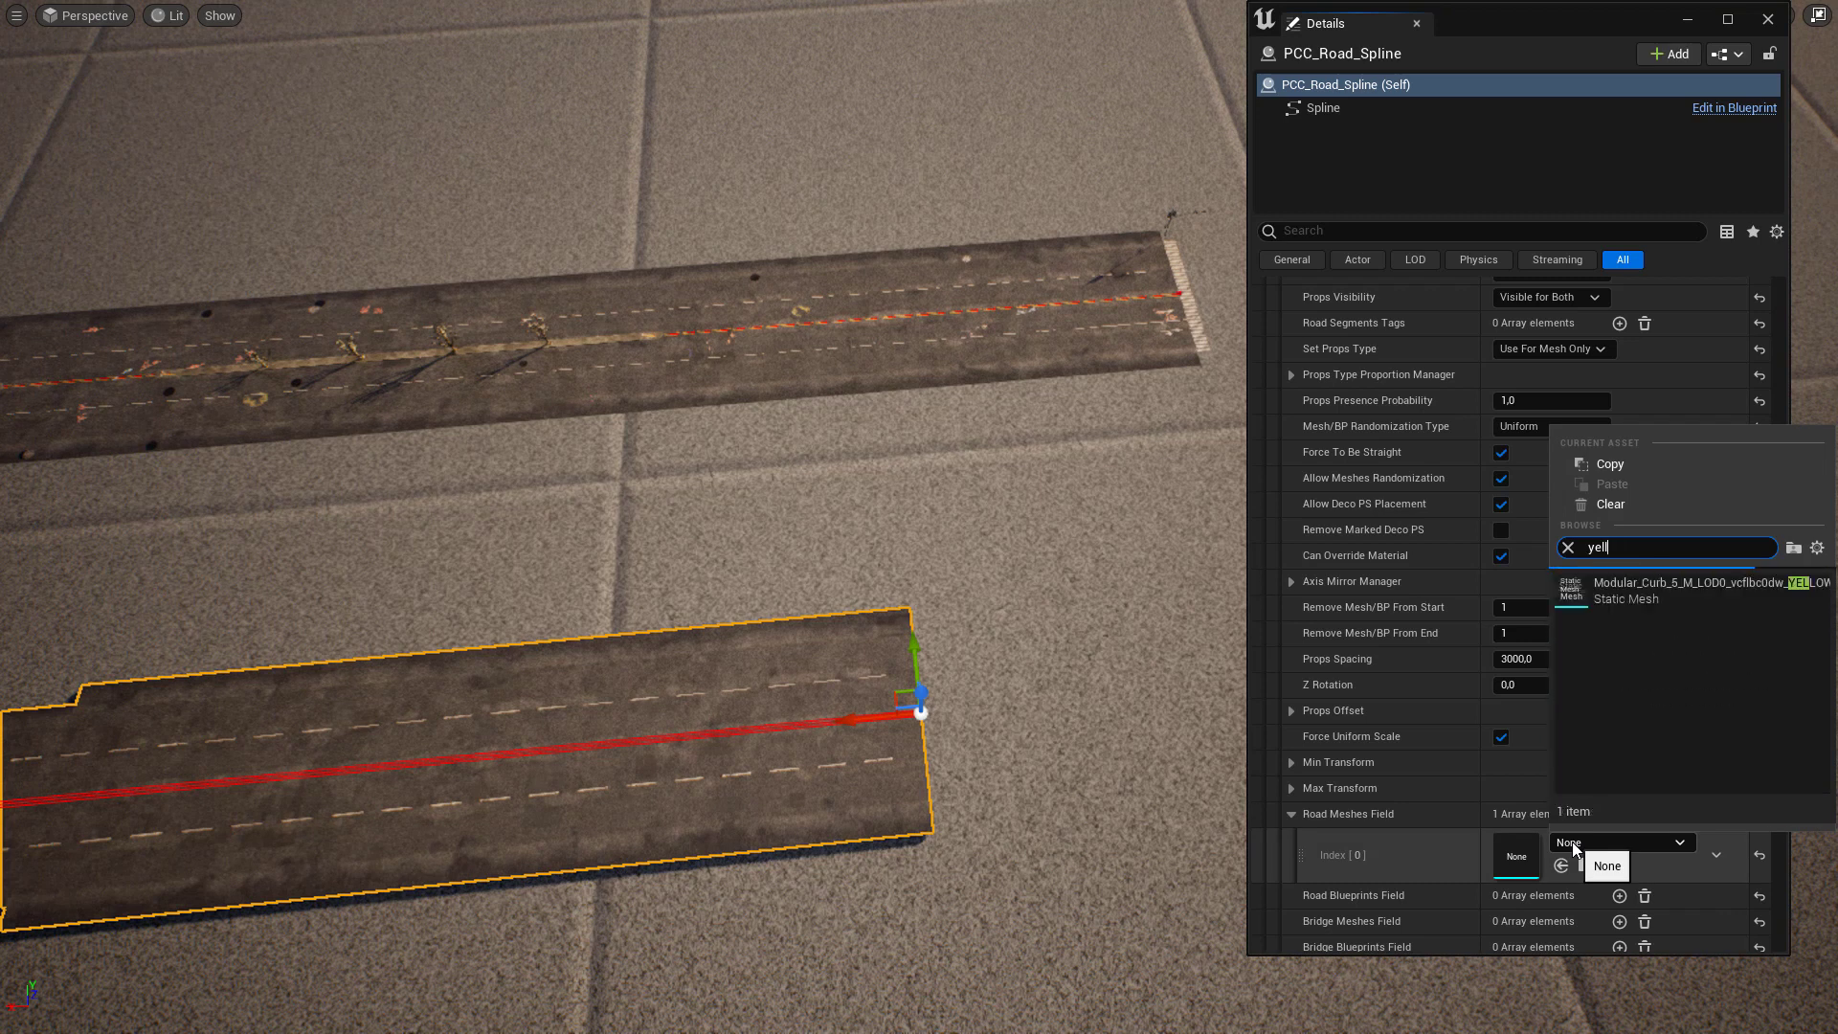
pyautogui.write('oww')
pyautogui.press('BackSpace')
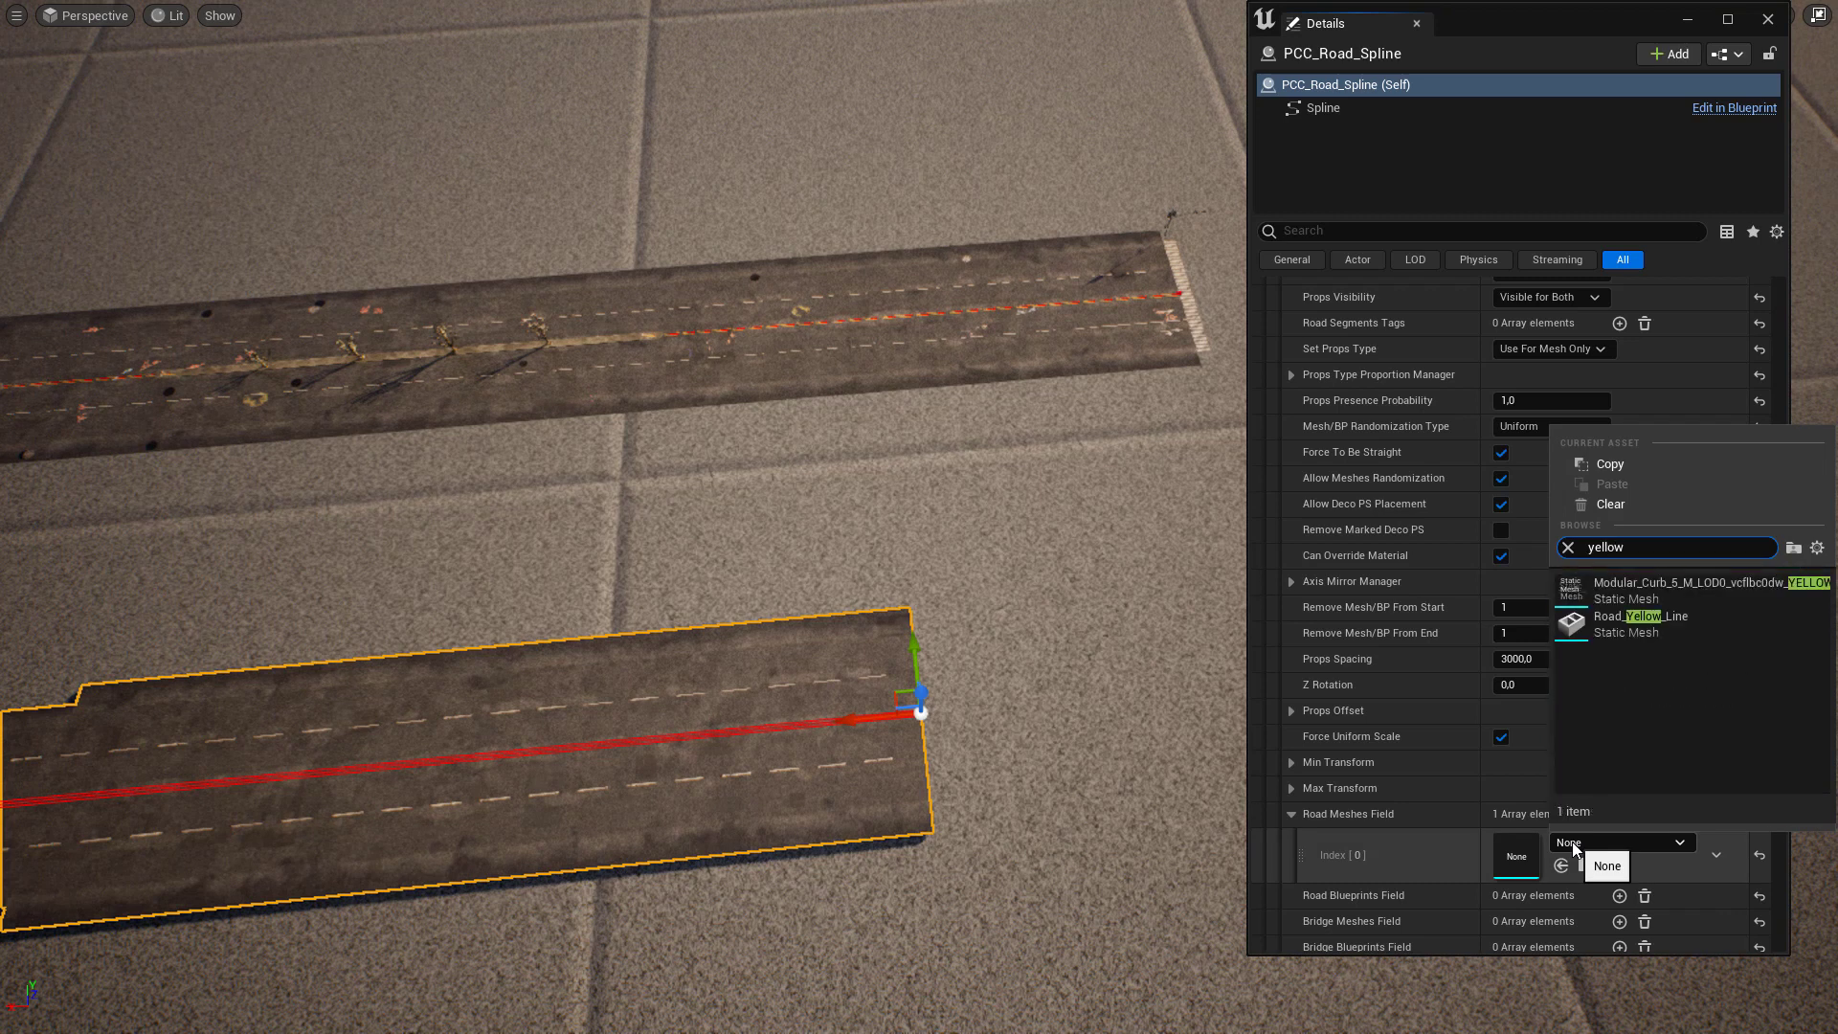
pyautogui.click(1697, 613)
# Set the middle yellow line's Props Spacing to 800 and inspect the line along the road
pyautogui.moveTo(595, 517); pyautogui.dragTo(517, 622, button='middle')
pyautogui.moveTo(588, 514); pyautogui.dragTo(617, 556, button='right')
pyautogui.press('g')
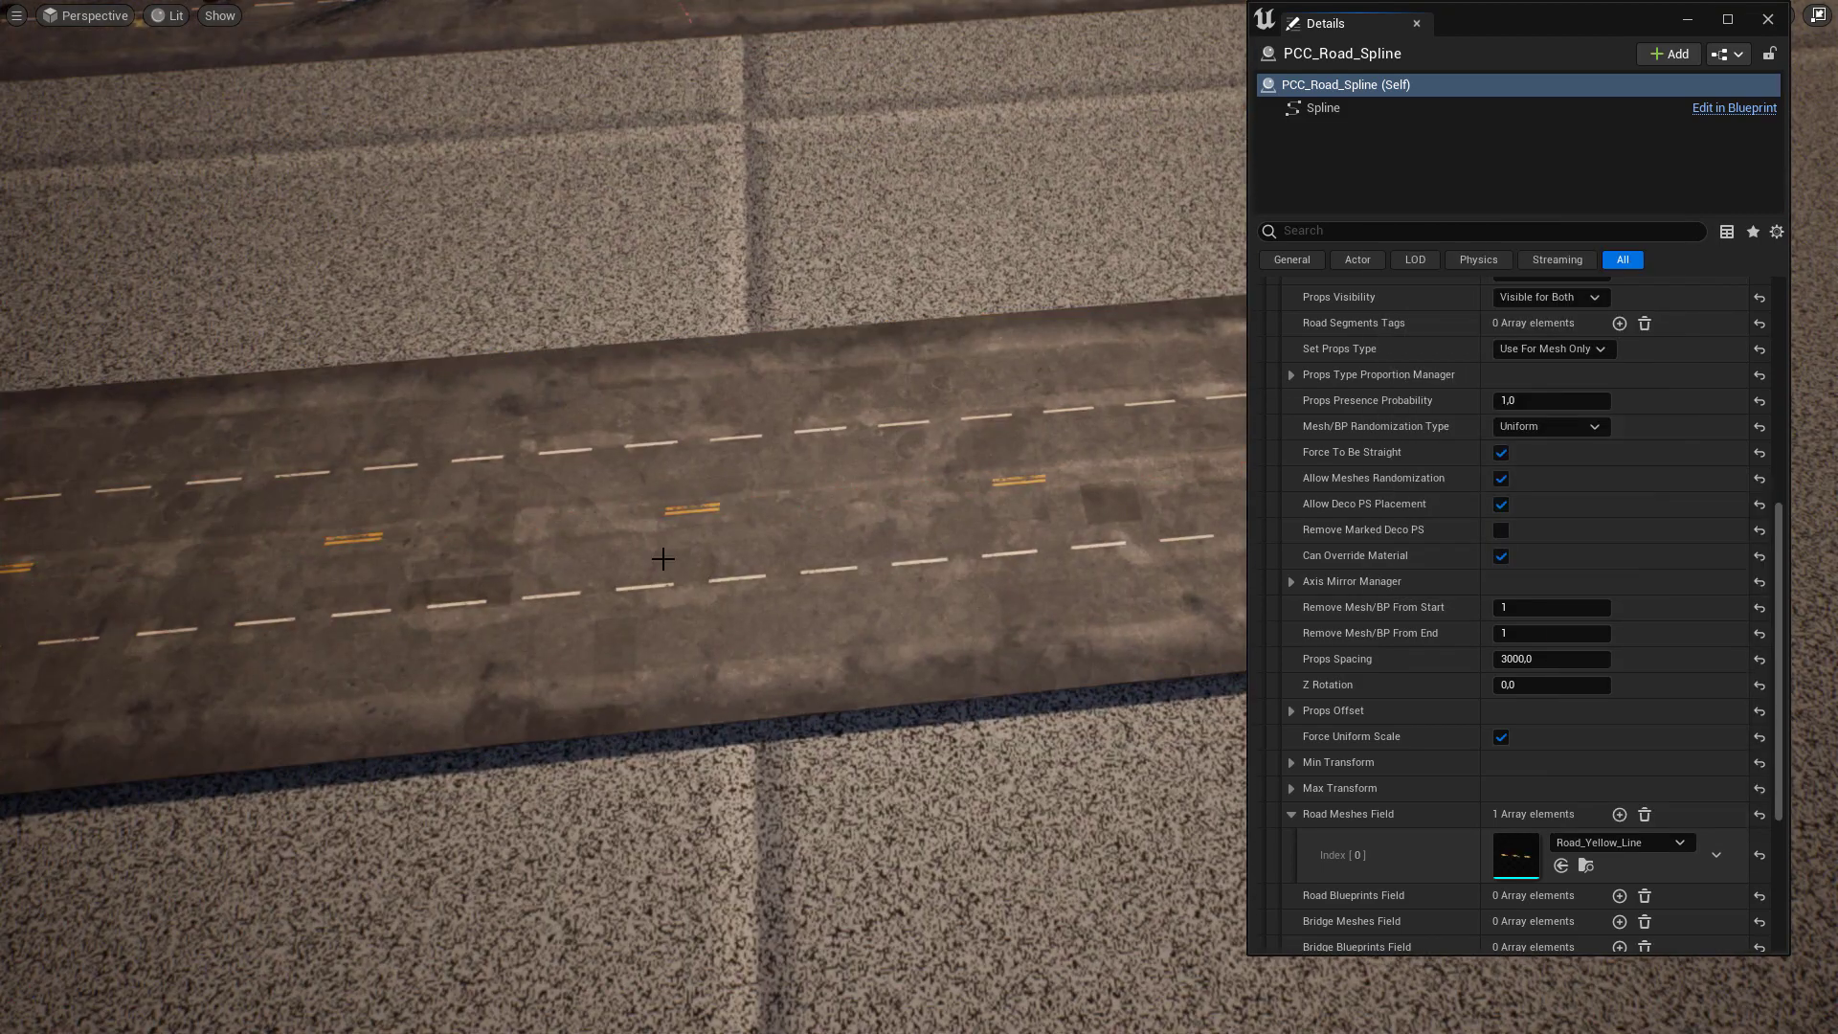
pyautogui.moveTo(791, 635); pyautogui.dragTo(910, 550, button='right')
pyautogui.moveTo(647, 708); pyautogui.dragTo(565, 685, button='right')
pyautogui.moveTo(657, 553); pyautogui.dragTo(657, 553, button='right')
pyautogui.click(1551, 659)
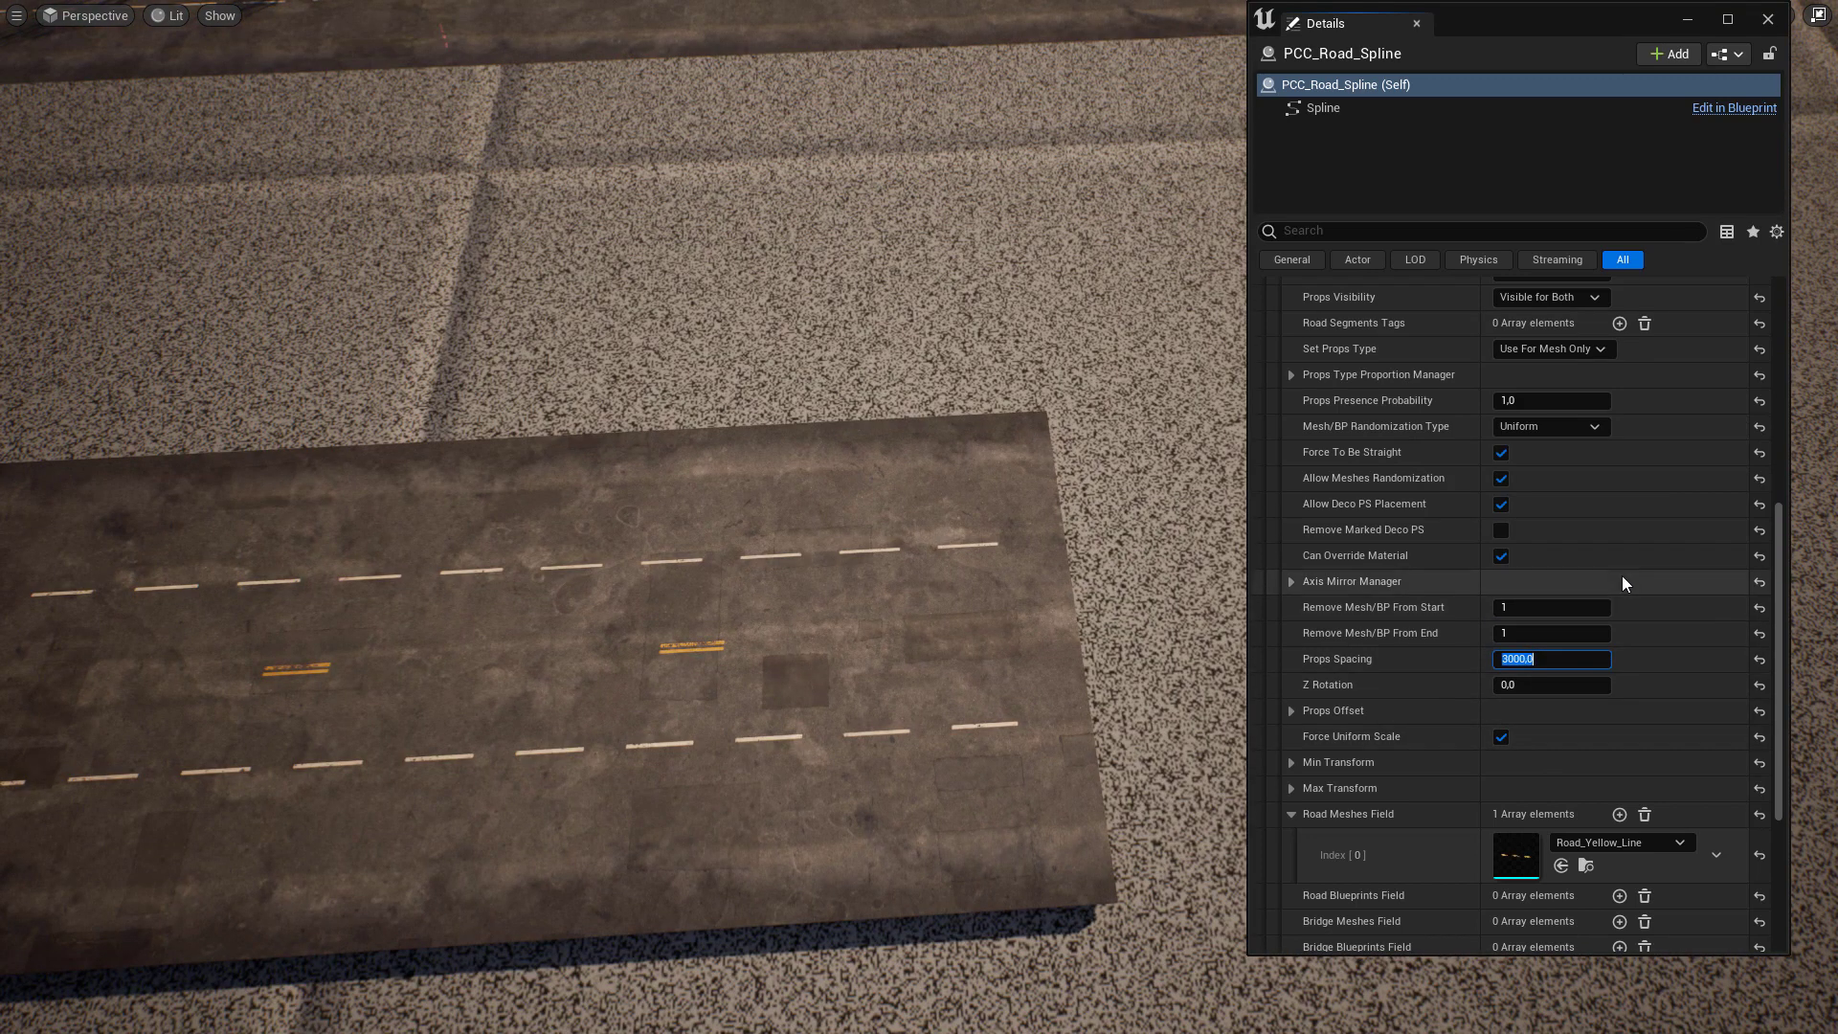
pyautogui.write('800')
pyautogui.press('Return')
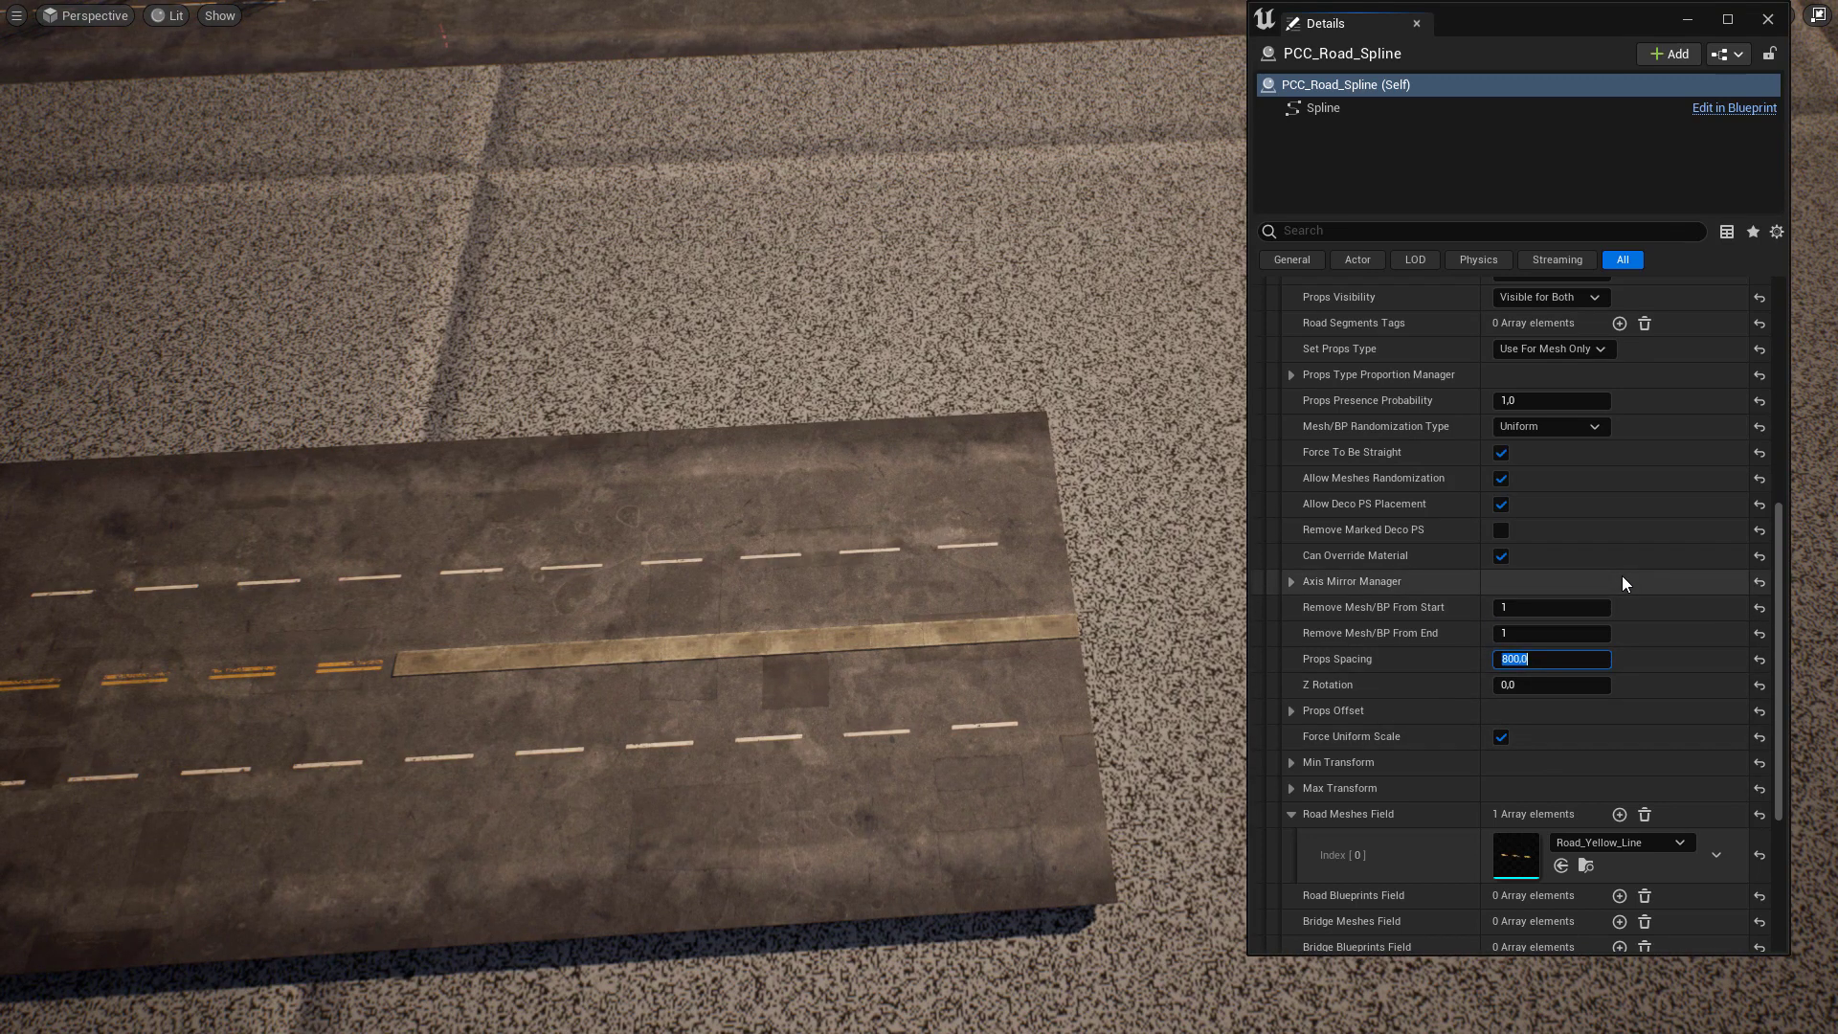
pyautogui.moveTo(657, 554)
pyautogui.mouseDown(button='right')
pyautogui.moveTo(593, 564)
pyautogui.moveTo(651, 594)
pyautogui.moveTo(657, 554)
pyautogui.mouseUp(button='right')
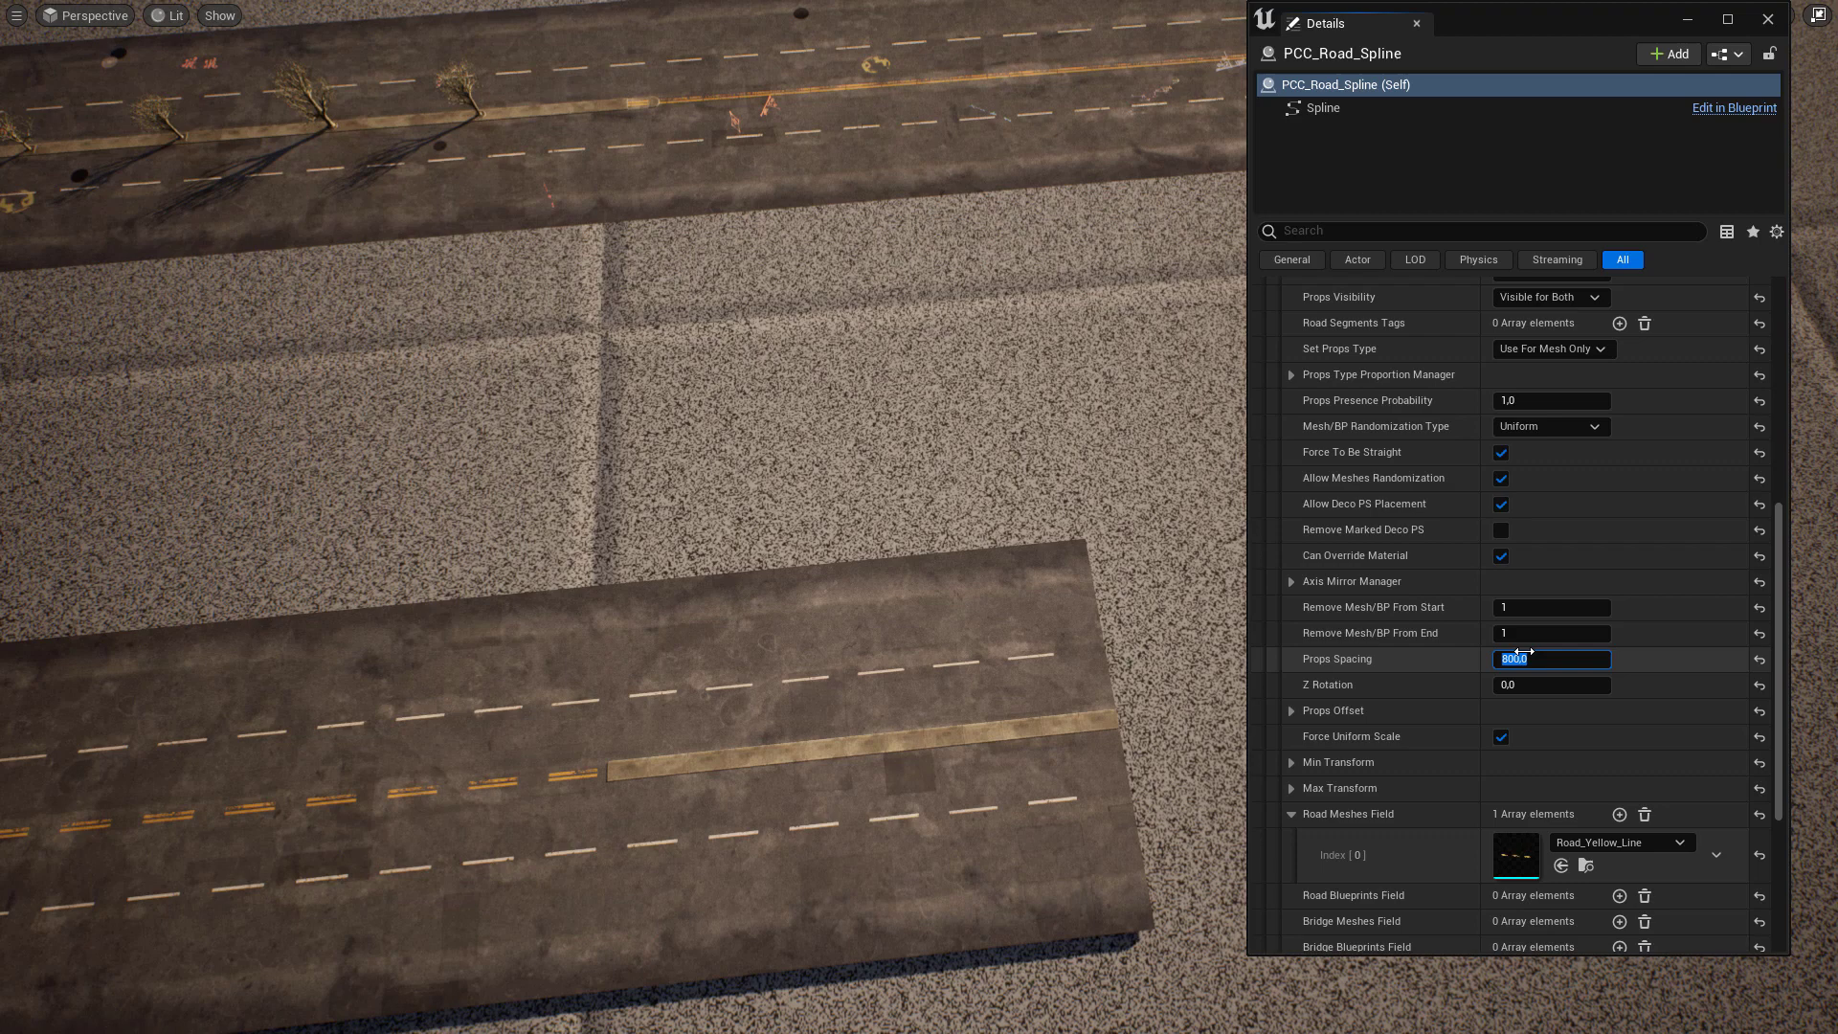
# Set the yellow middle line's Props Spacing to 500 and check the line along the road
pyautogui.press('Return')
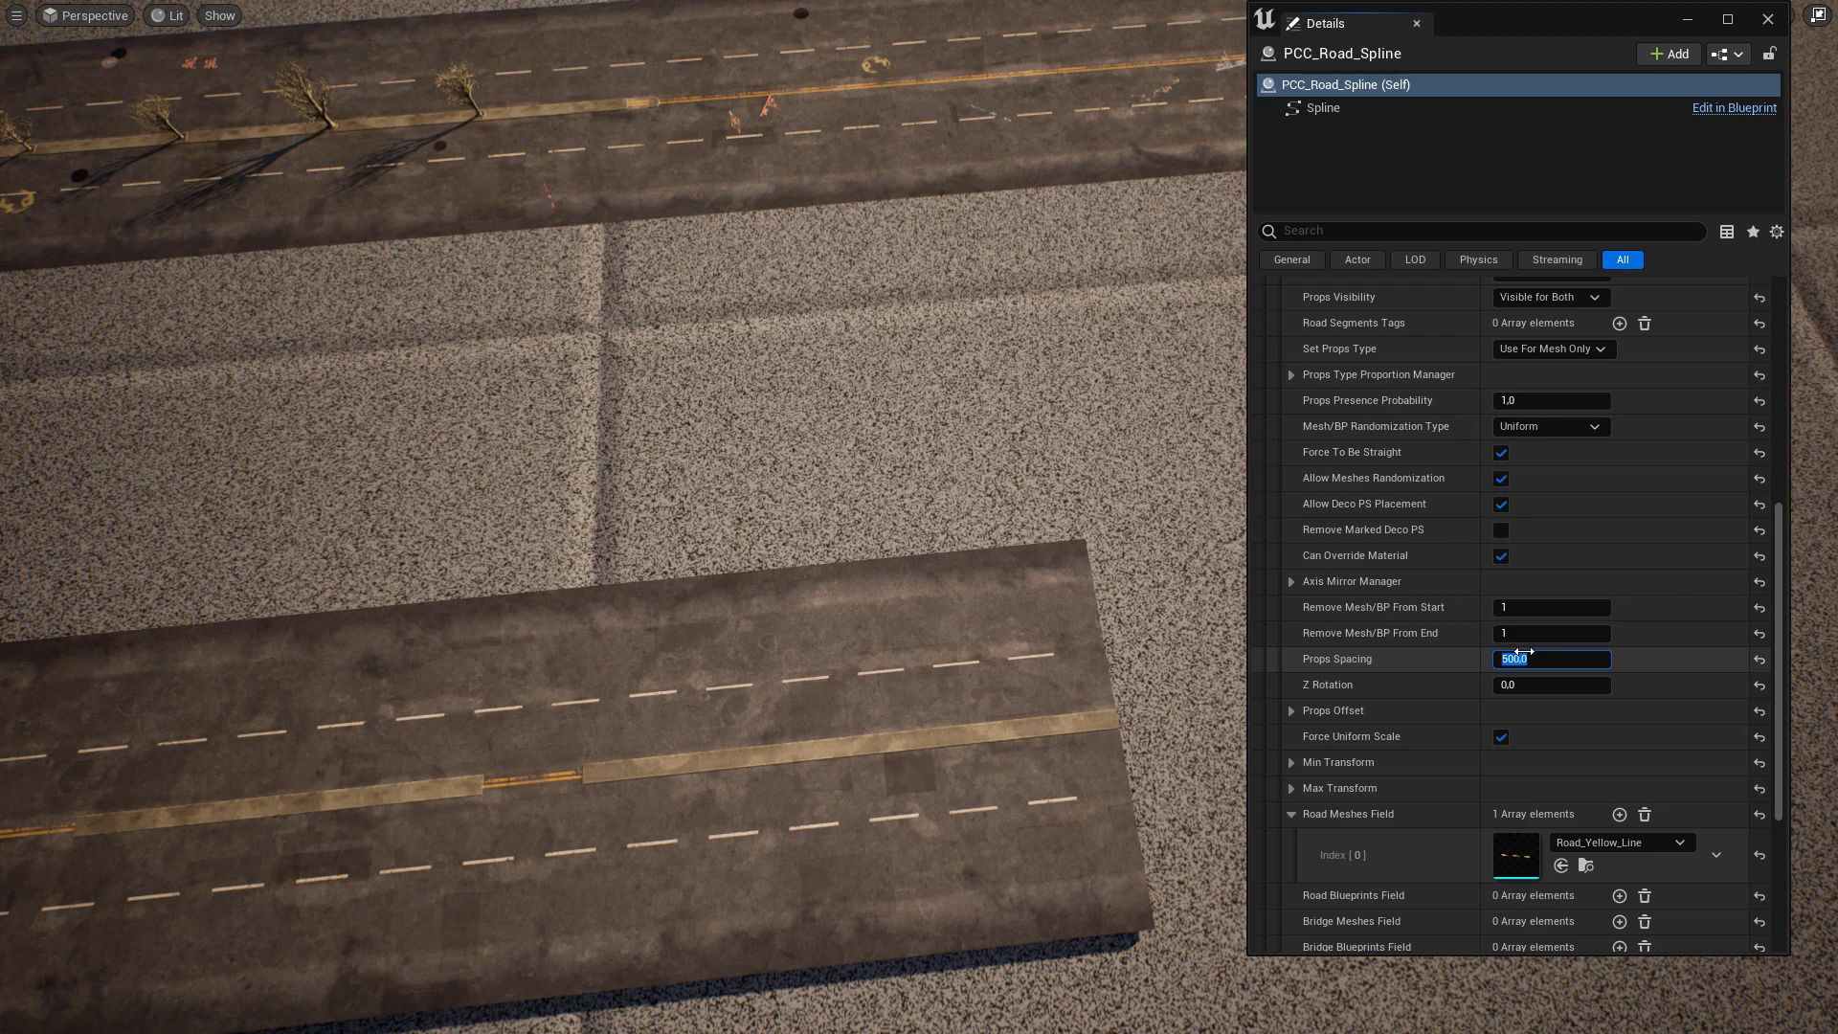
pyautogui.moveTo(656, 553); pyautogui.dragTo(657, 554, button='right')
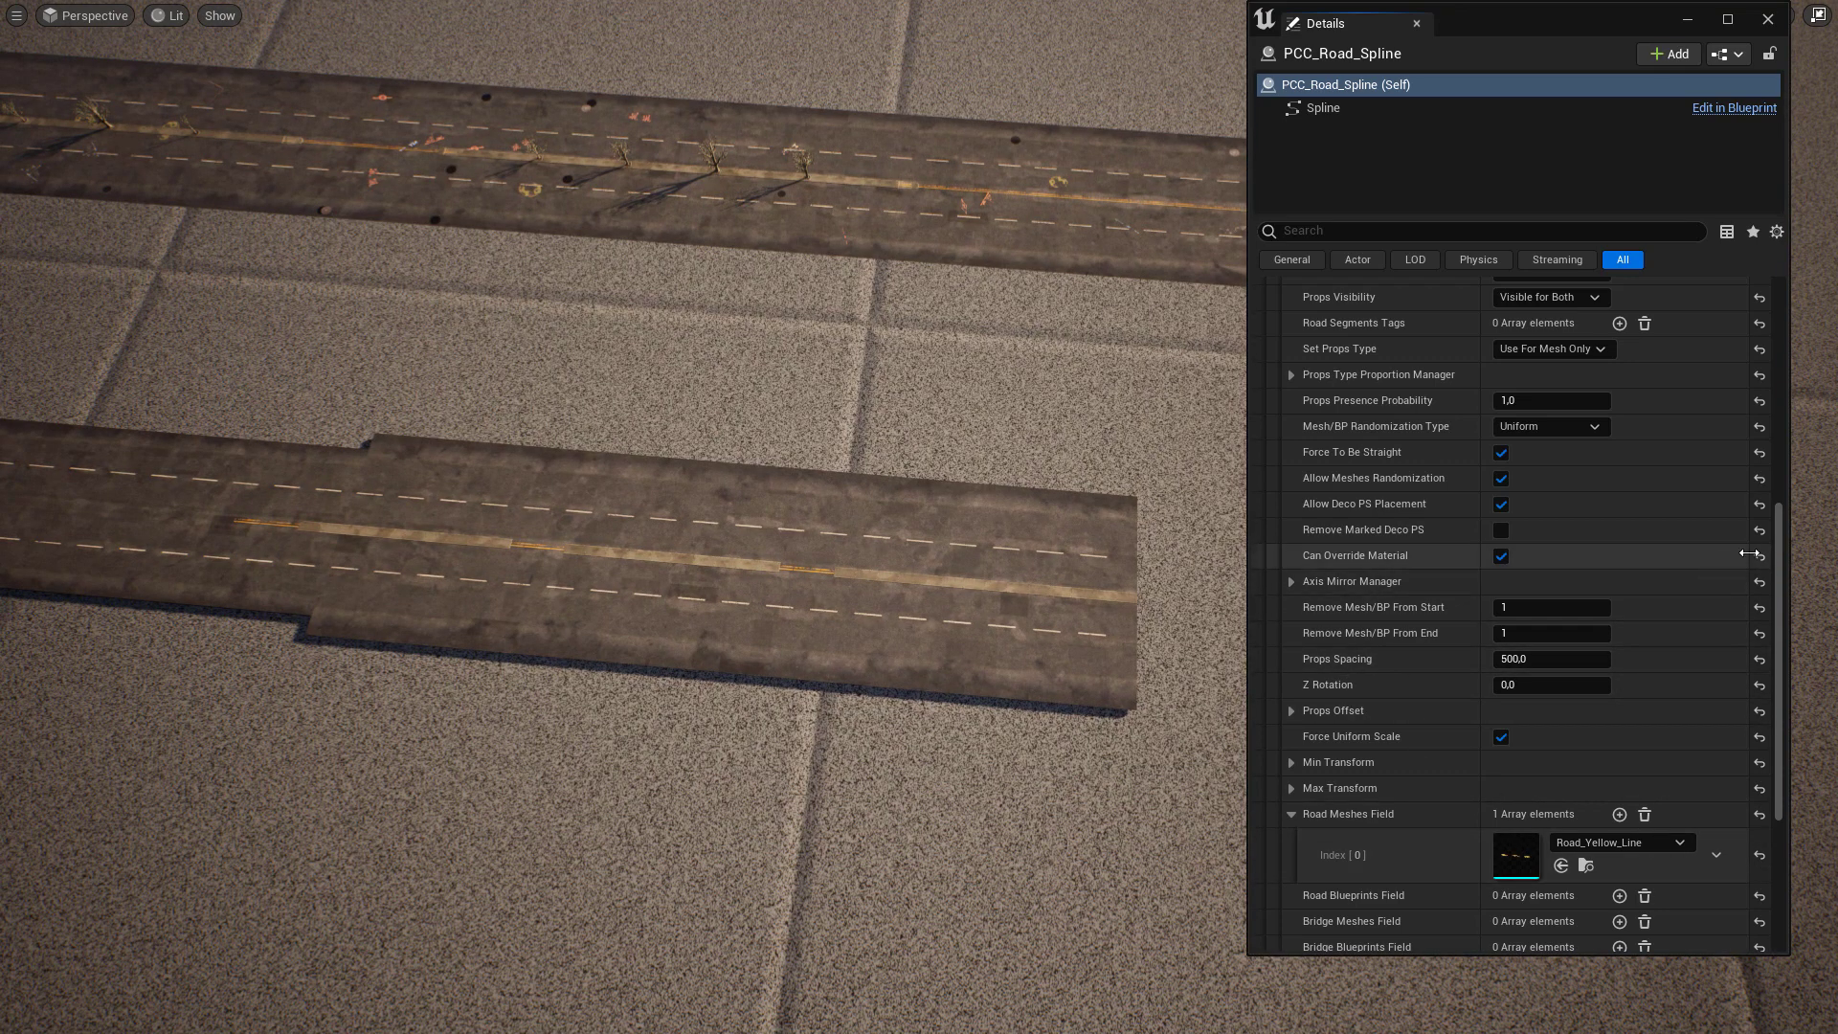
# Set the middle lane entry's Props Switch System to "to Road" and inspect the yellow line along the road
pyautogui.scroll(-5, 1681, 507)
pyautogui.scroll(8, 1662, 498)
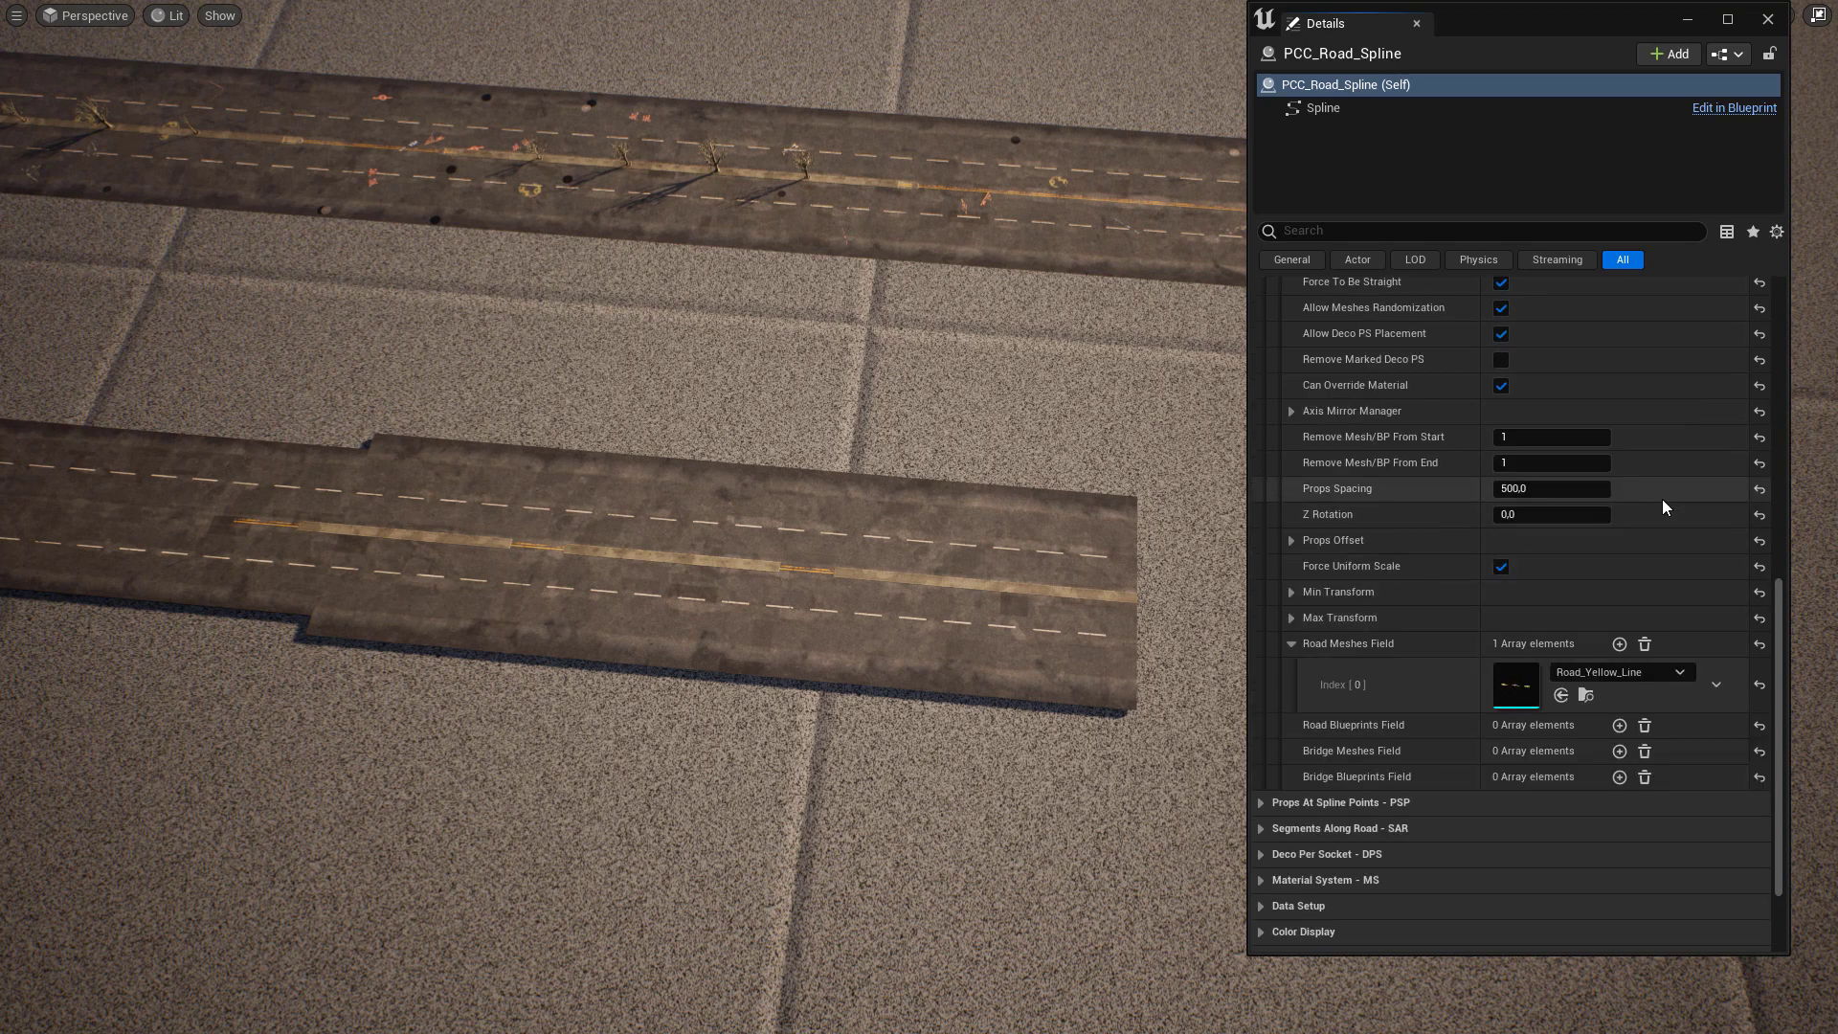
pyautogui.moveTo(309, 570); pyautogui.dragTo(115, 527, button='middle')
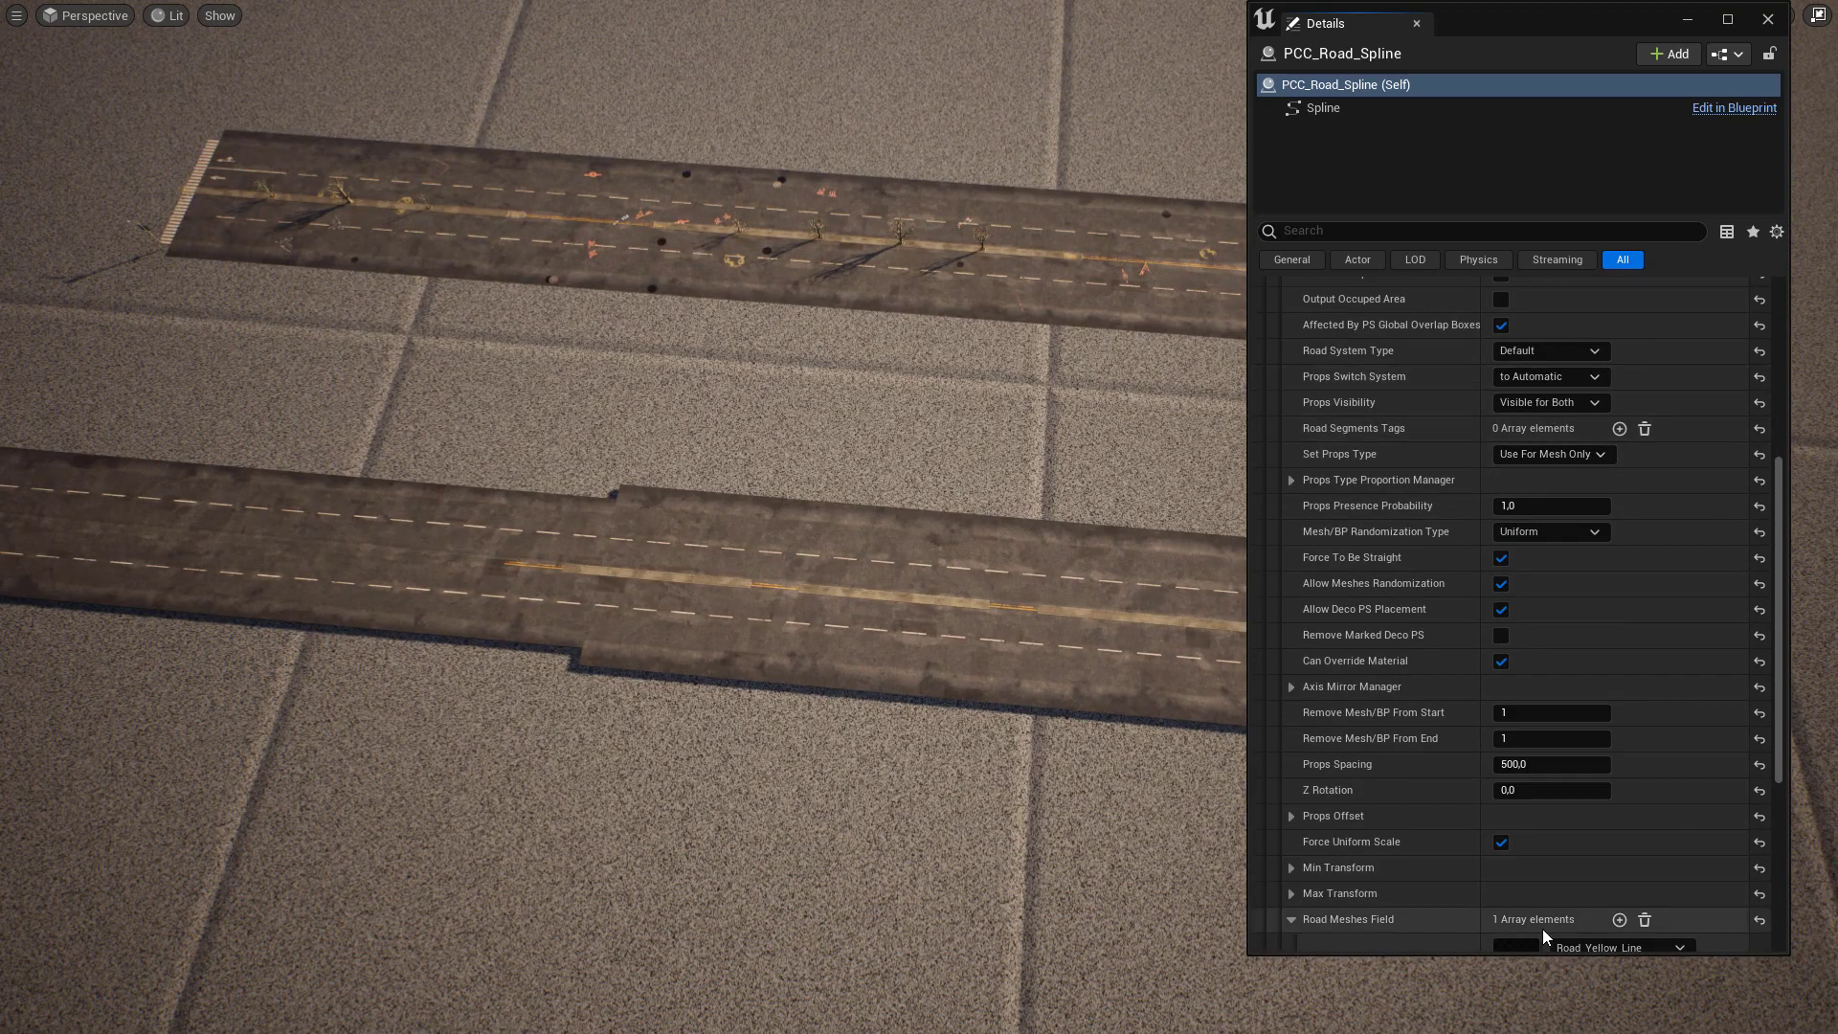
pyautogui.click(1547, 382)
pyautogui.click(1528, 422)
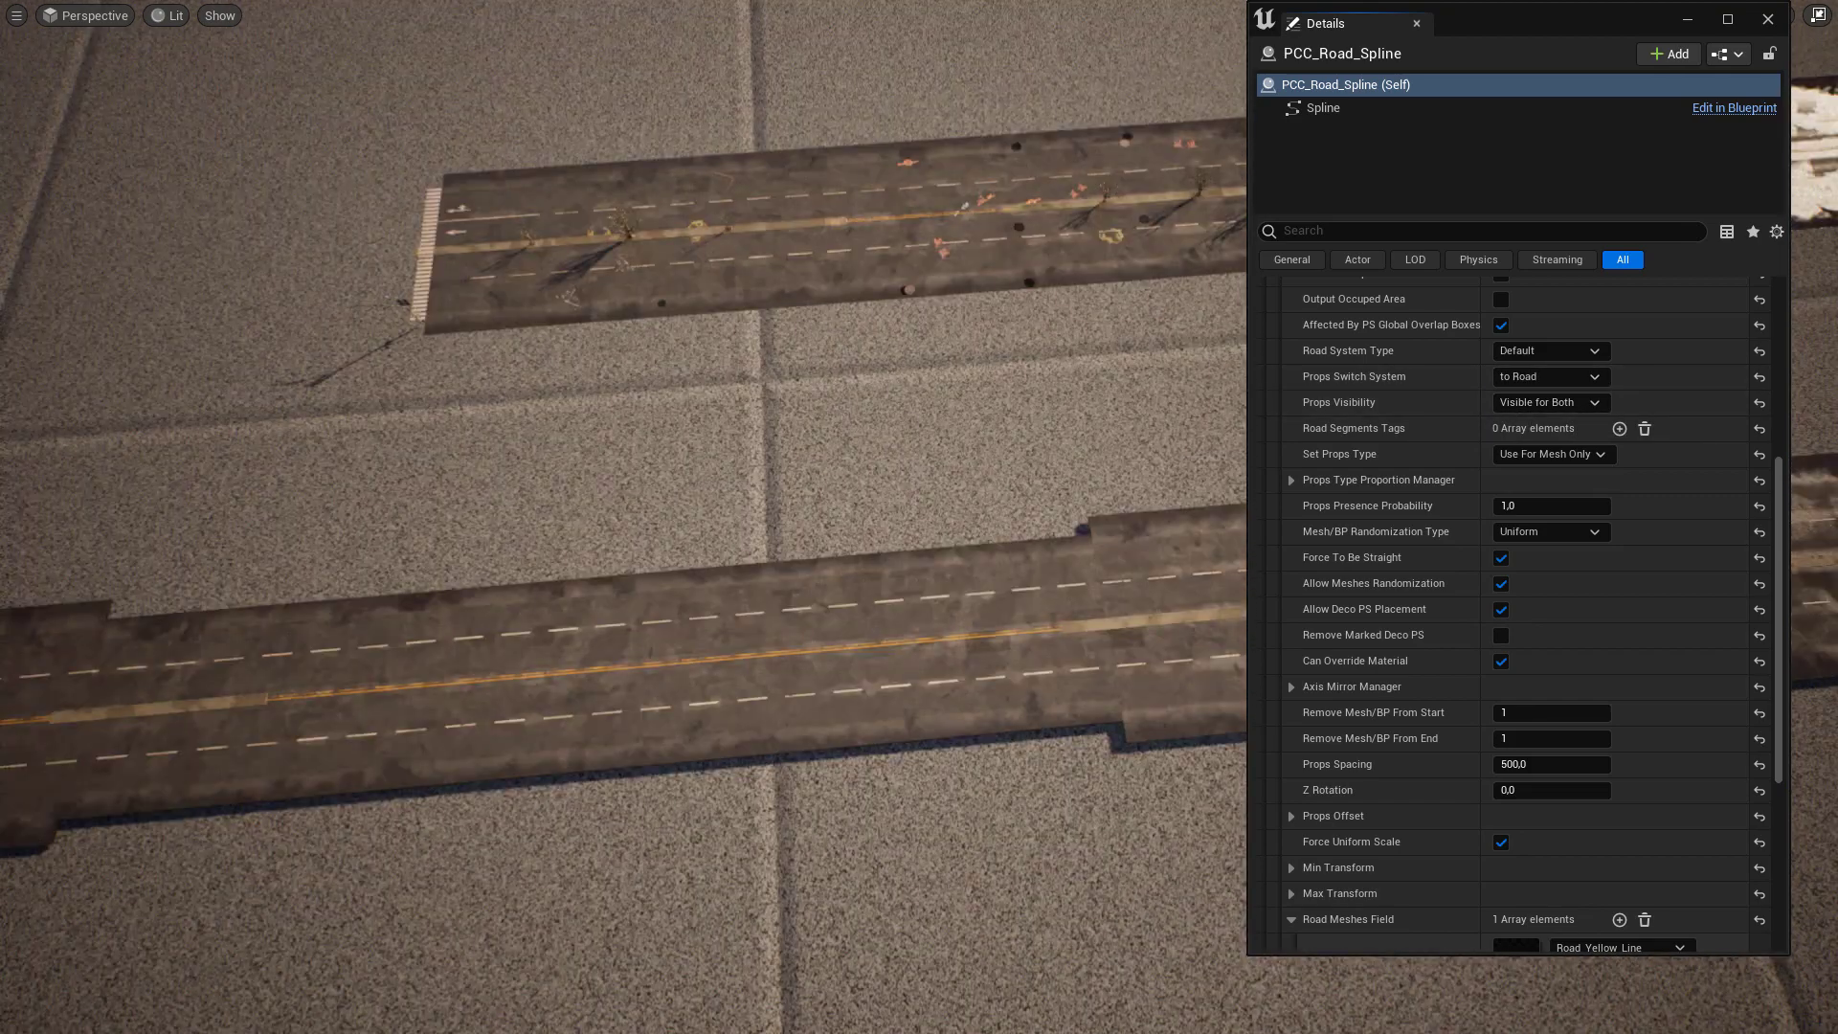
pyautogui.press('w')
pyautogui.moveTo(685, 656); pyautogui.dragTo(684, 656, button='right')
pyautogui.press('s')
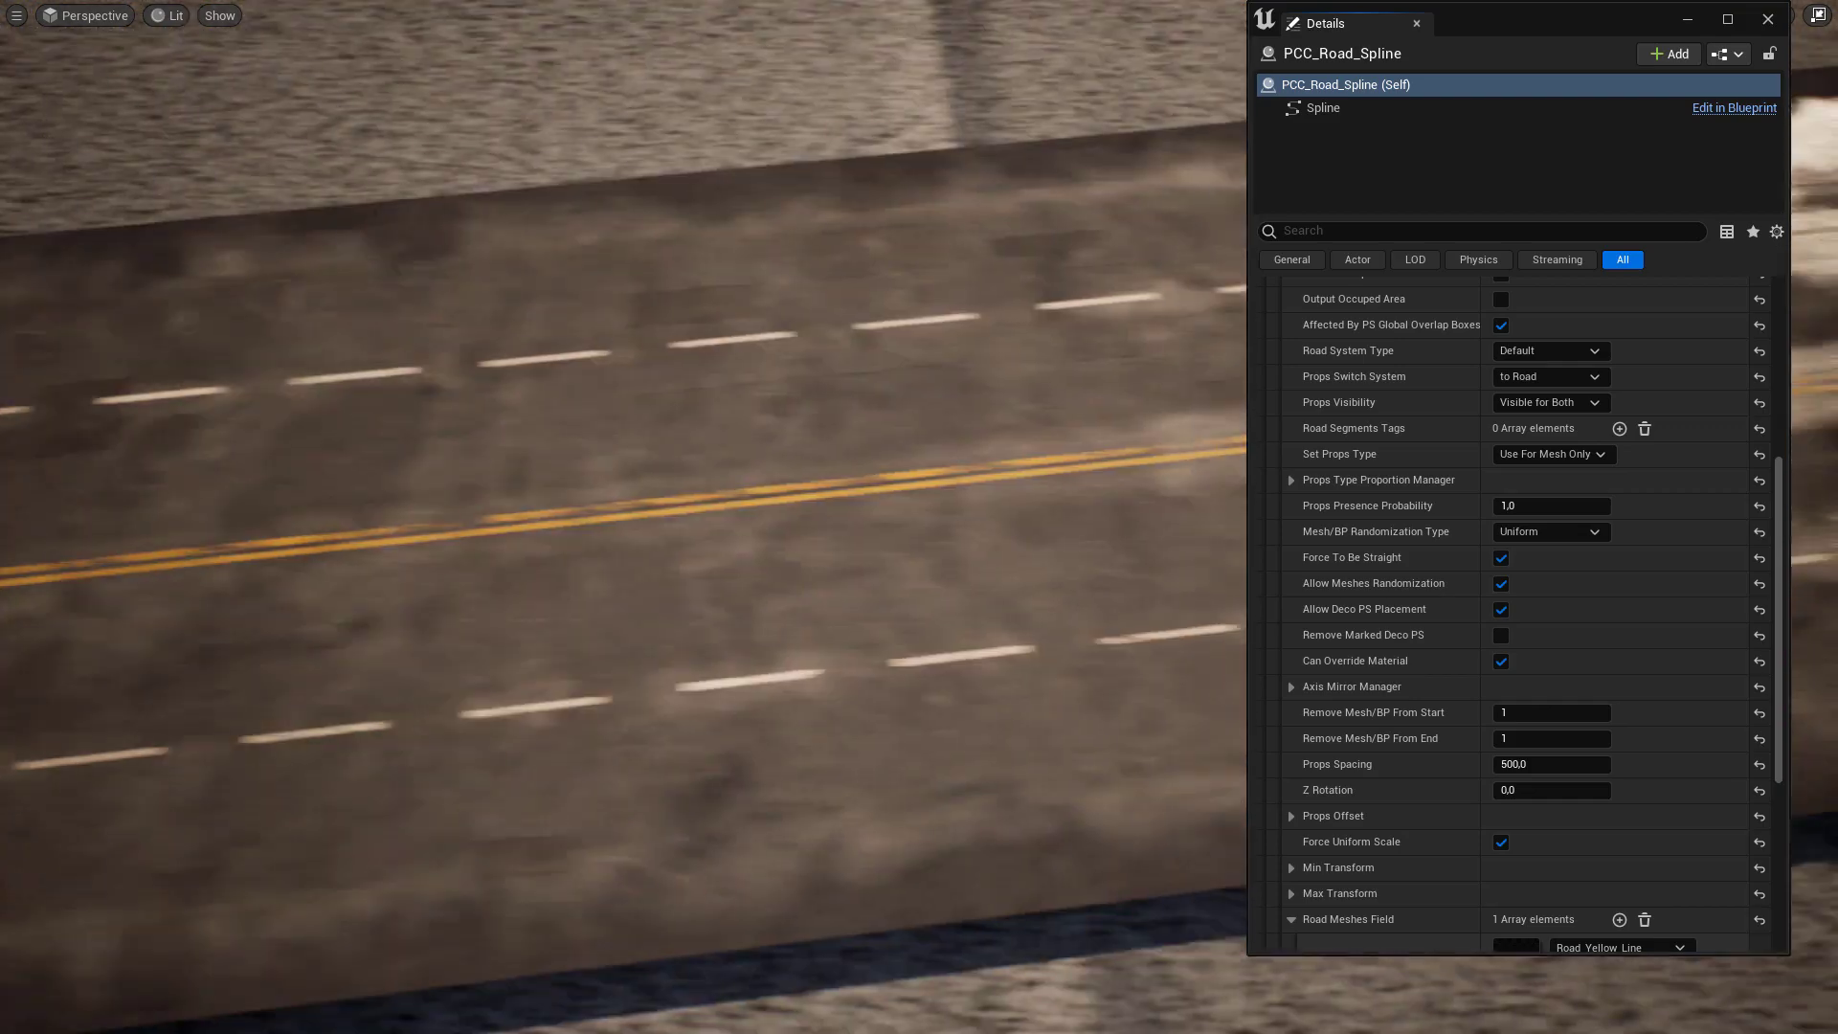
pyautogui.press('d')
pyautogui.press('a')
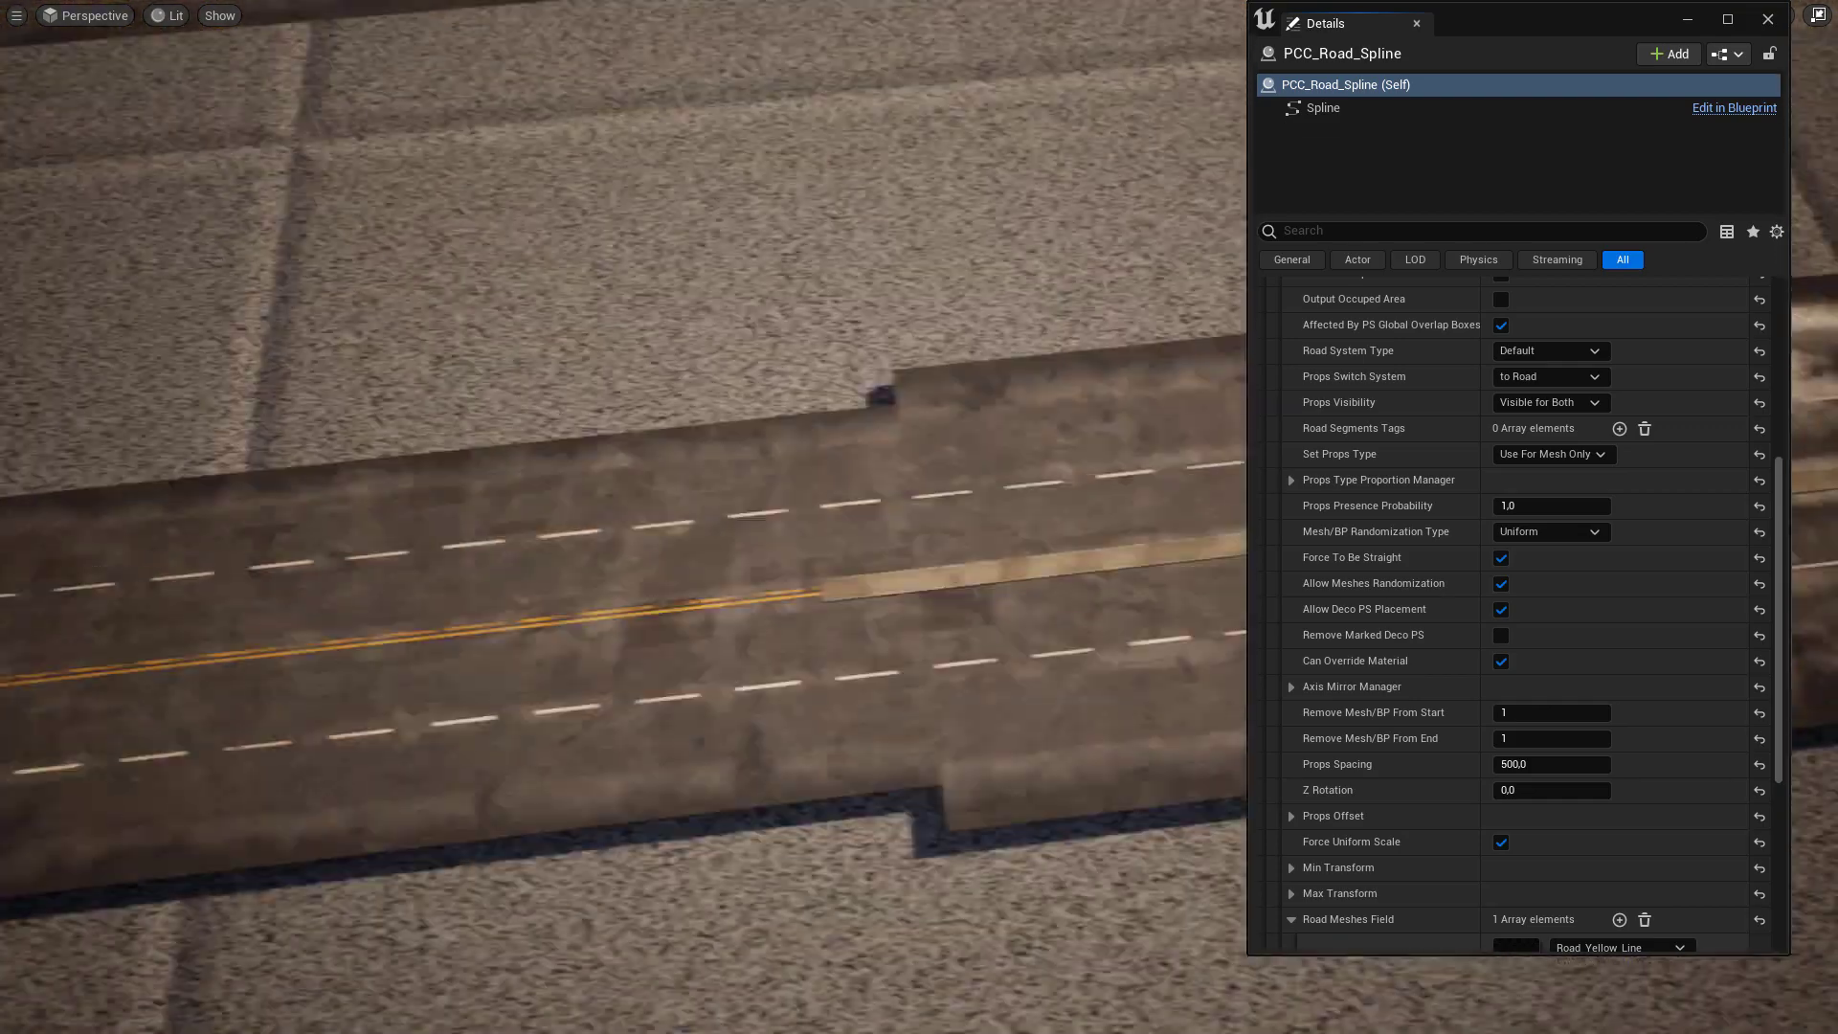